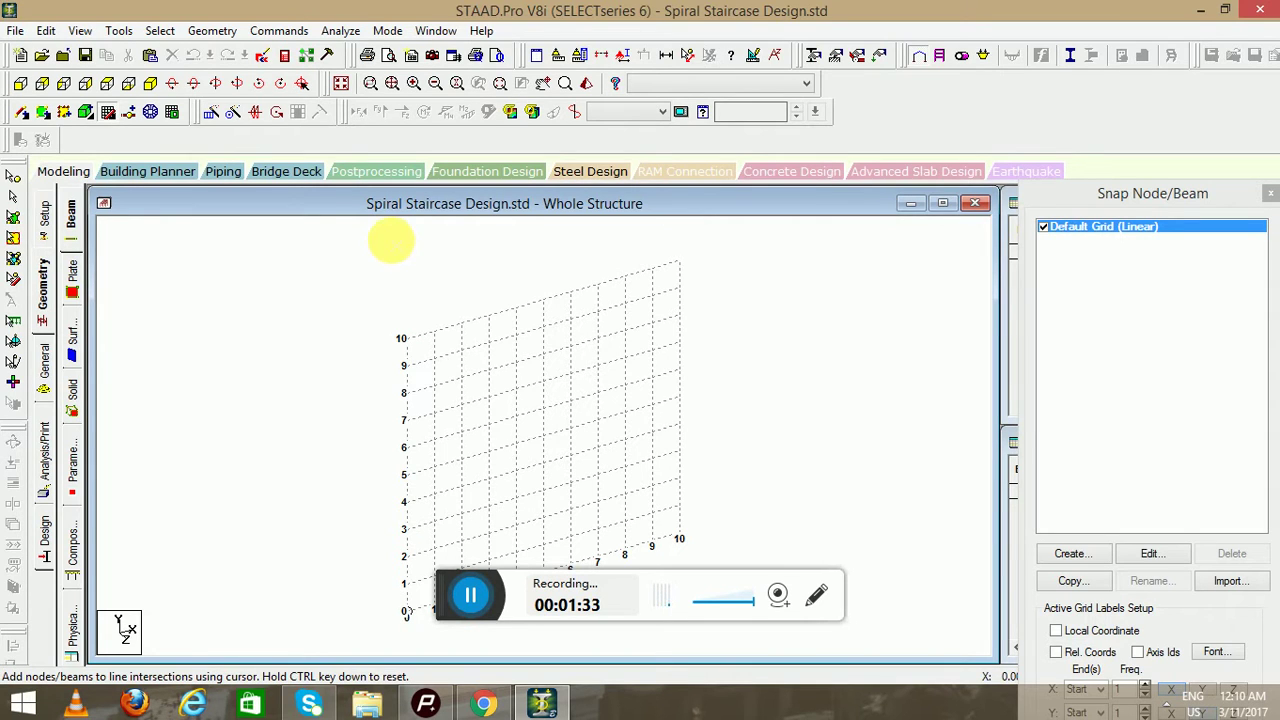
Open the model's input command file in the editor and delete everything below the STAAD SPACE line
click(263, 58)
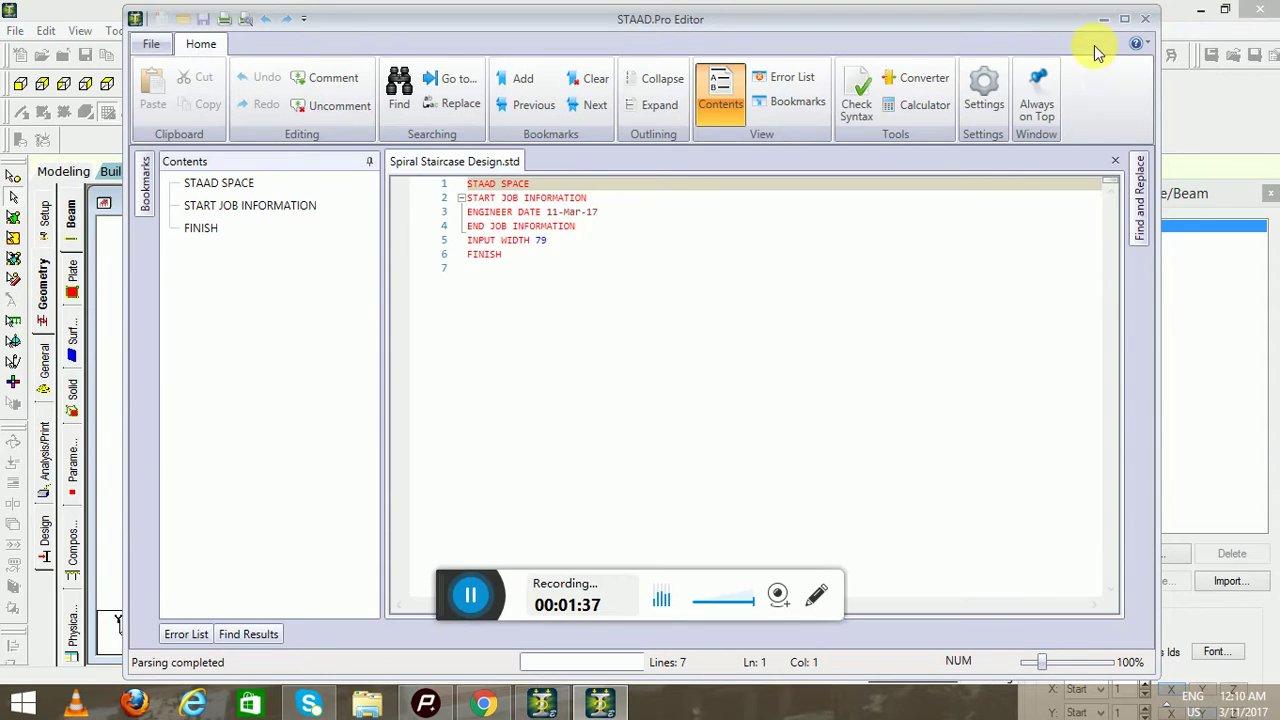
click(1124, 19)
drag(345, 265, 352, 195)
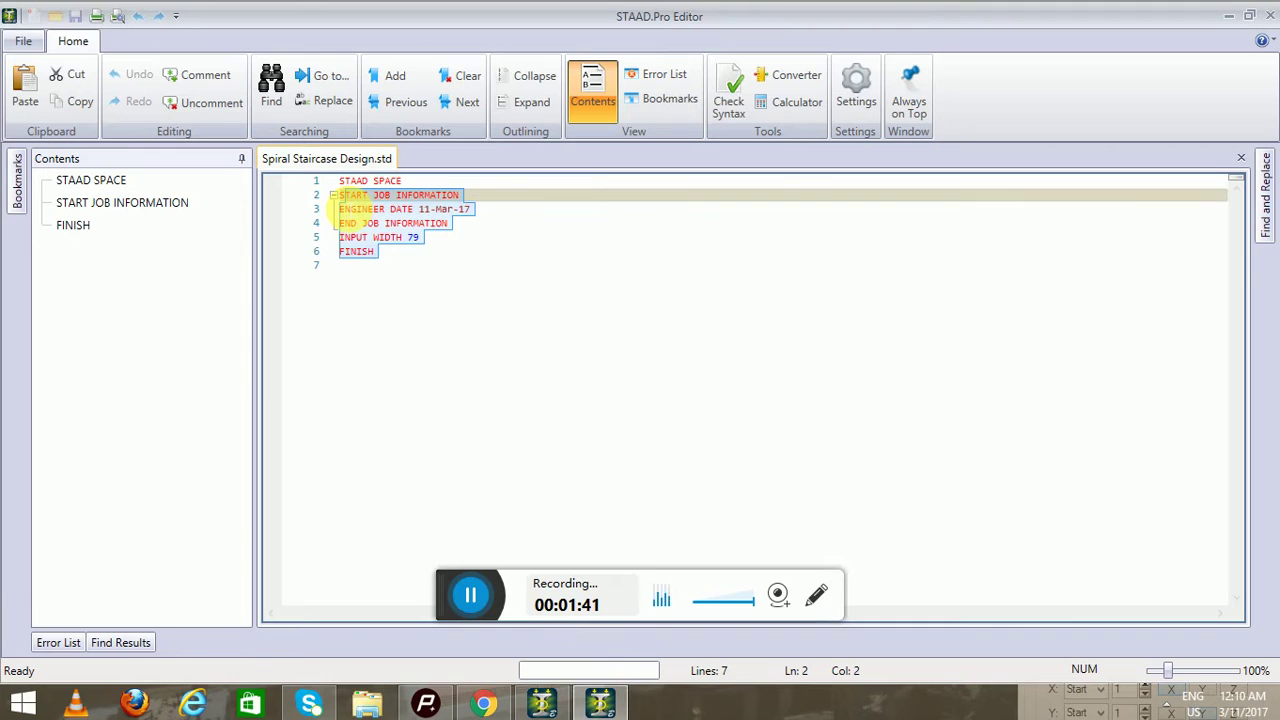
key(Delete)
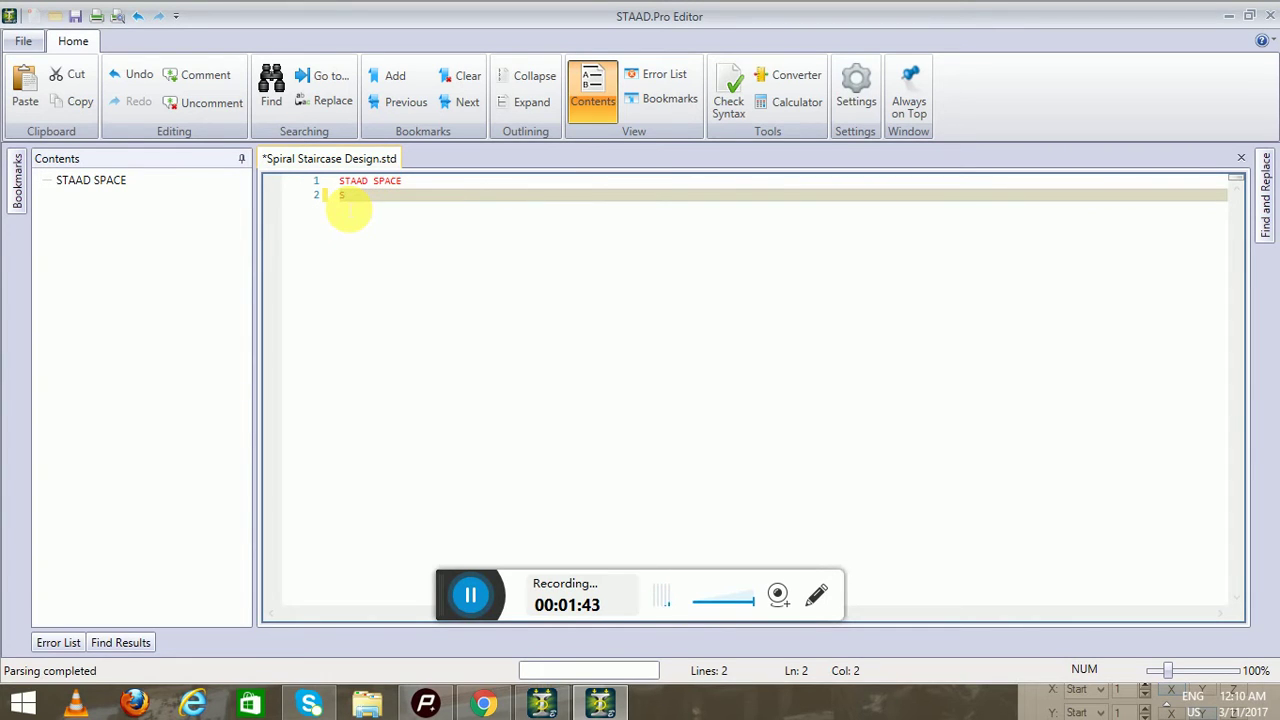
Add the unit command "UNIT KNS" below the STAAD SPACE line
text(uni)
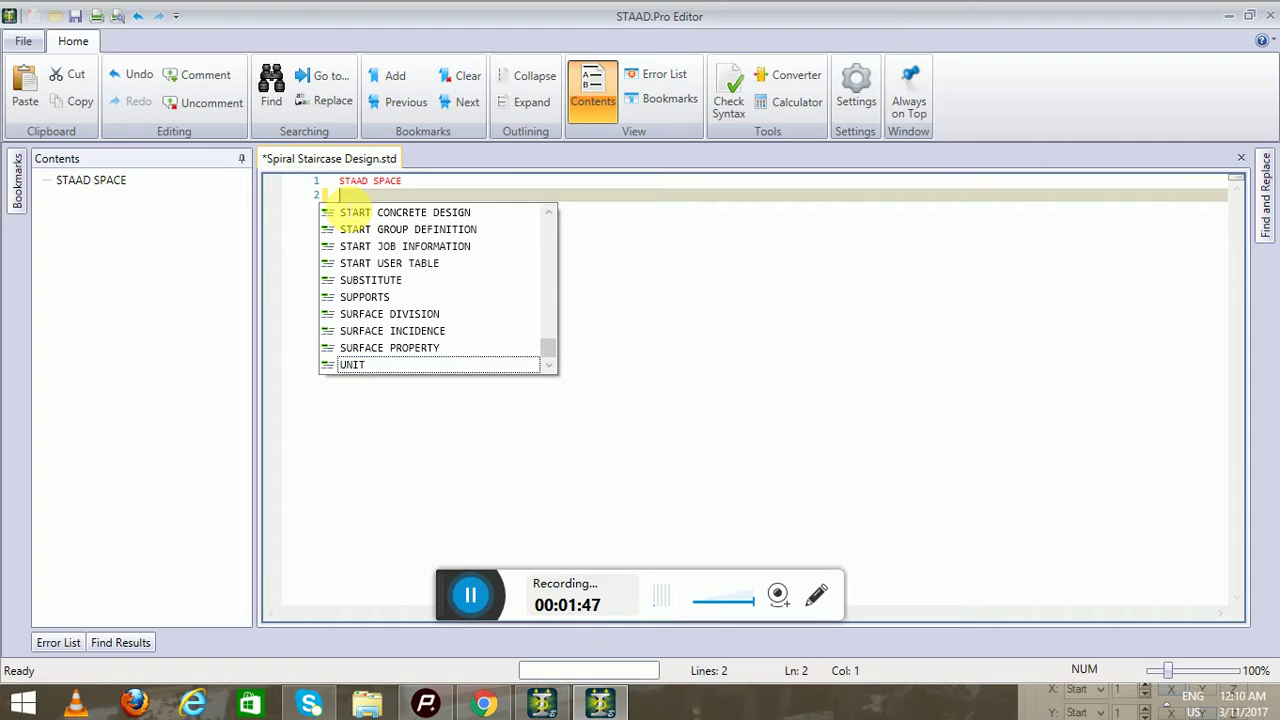
key(Caps_Lock)
text(T KN)
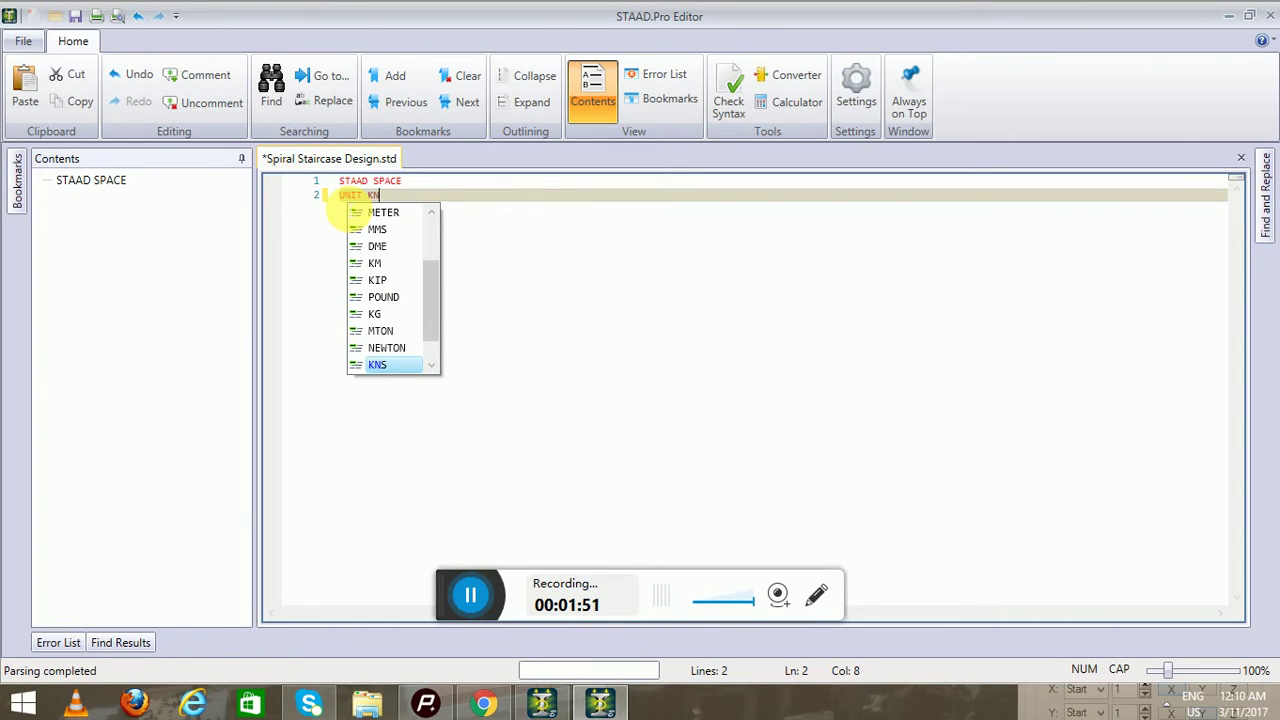
key(Down)
text(S)
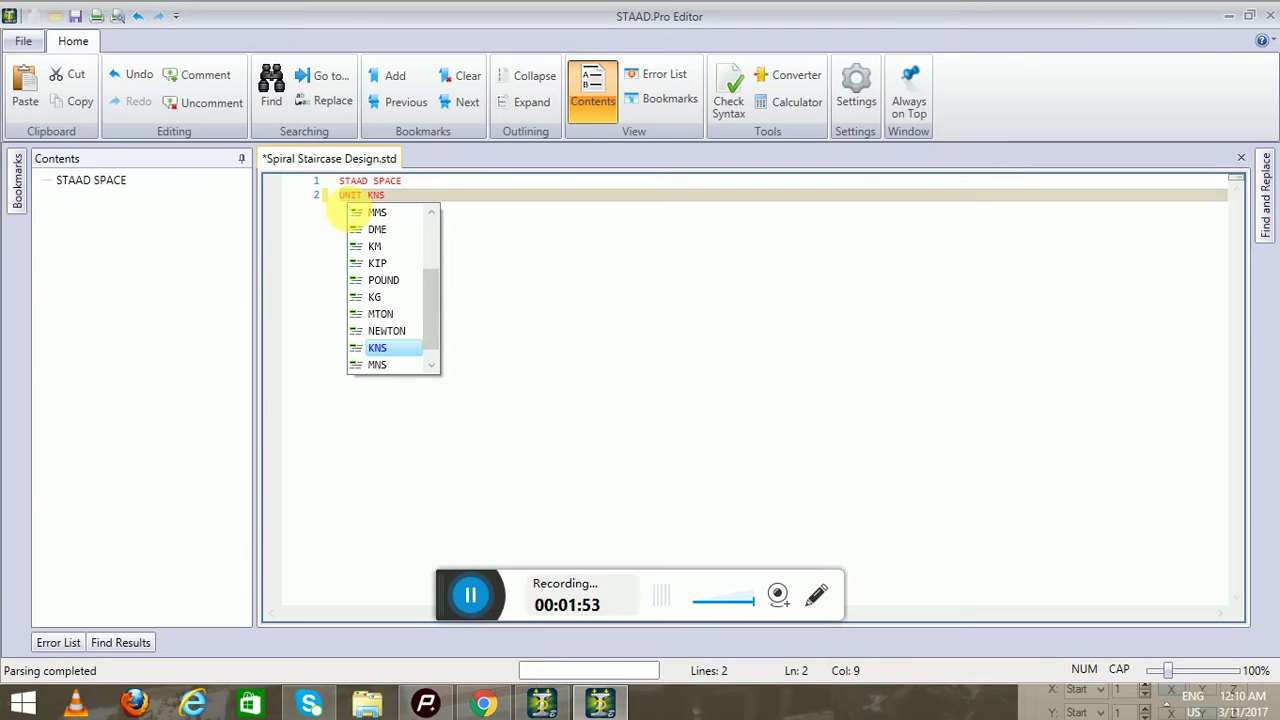
key(Return)
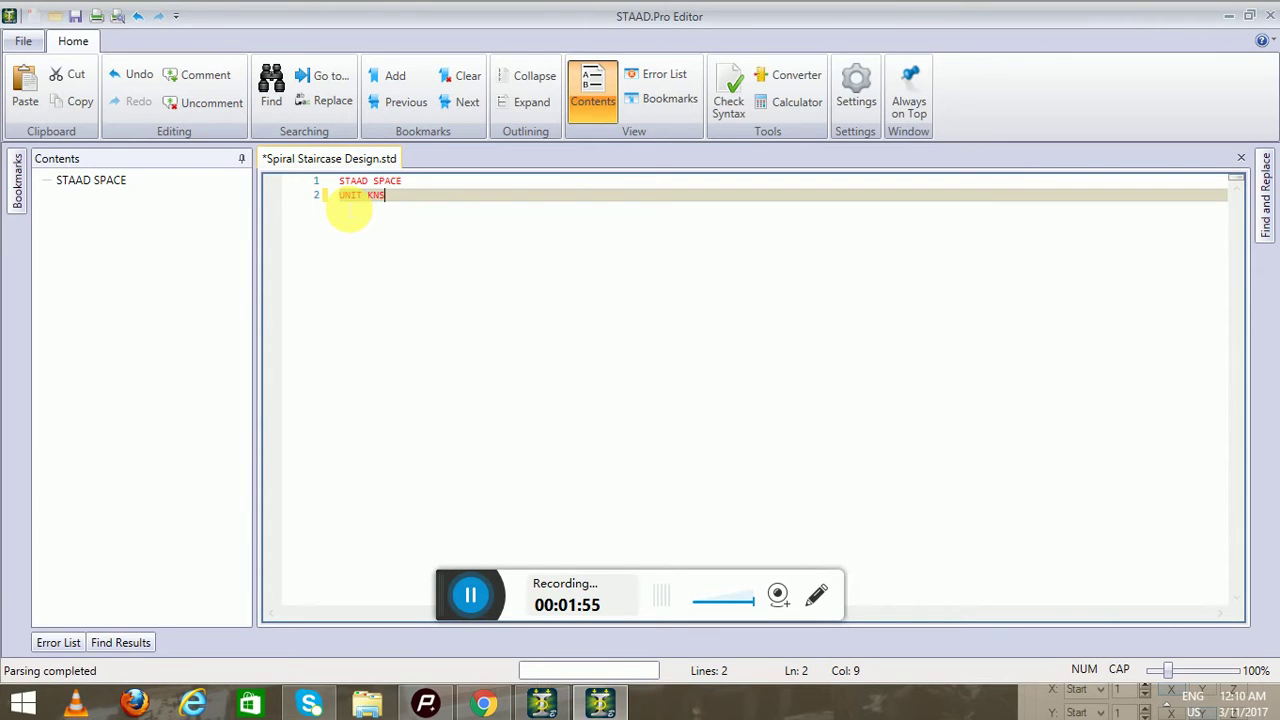
Add the command "JOIN COORDINATES CYLINDRICAL REVERSE" on a new line below the unit command
key(Return)
text(JOINT)
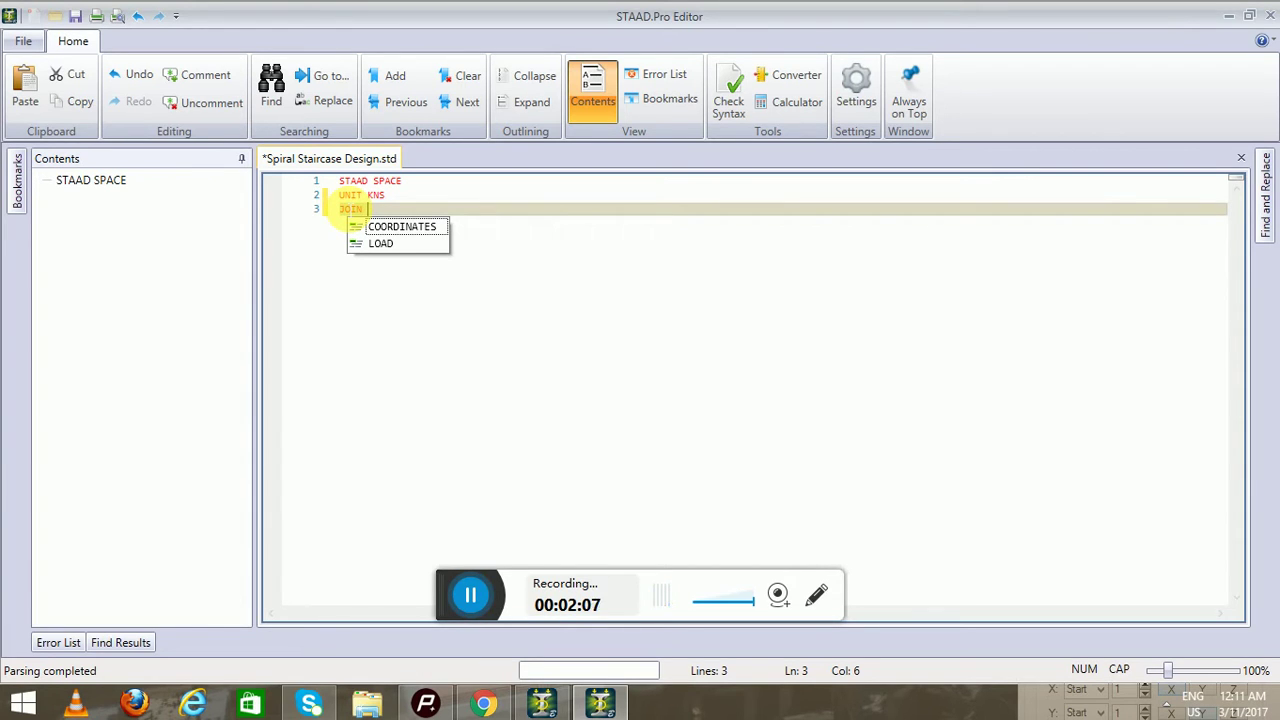
key(Down)
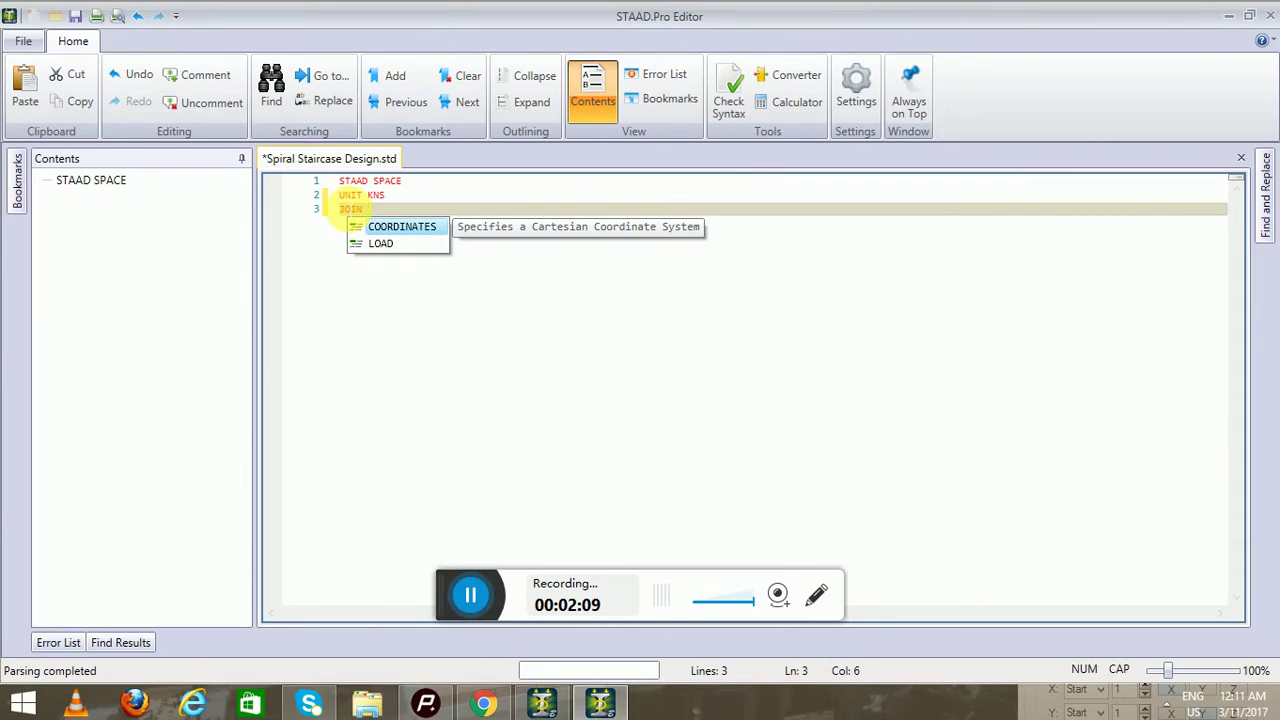
key(Return)
text(CY)
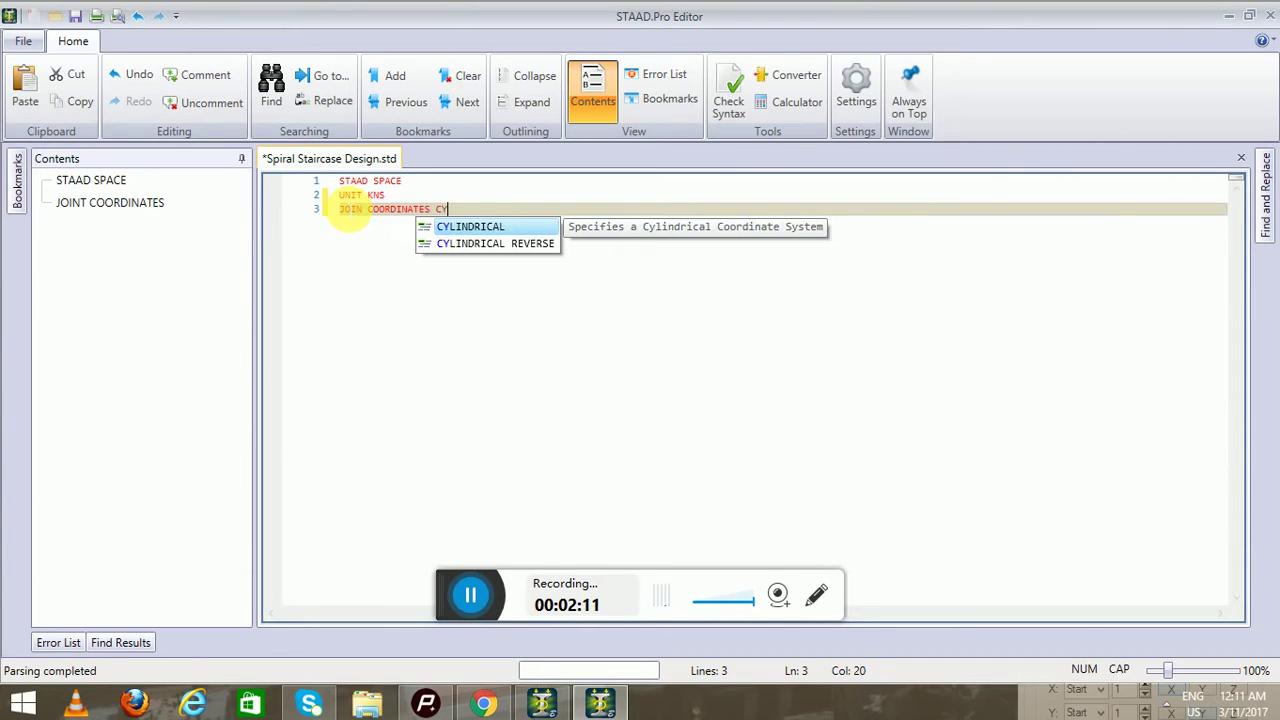
key(Down)
key(Return)
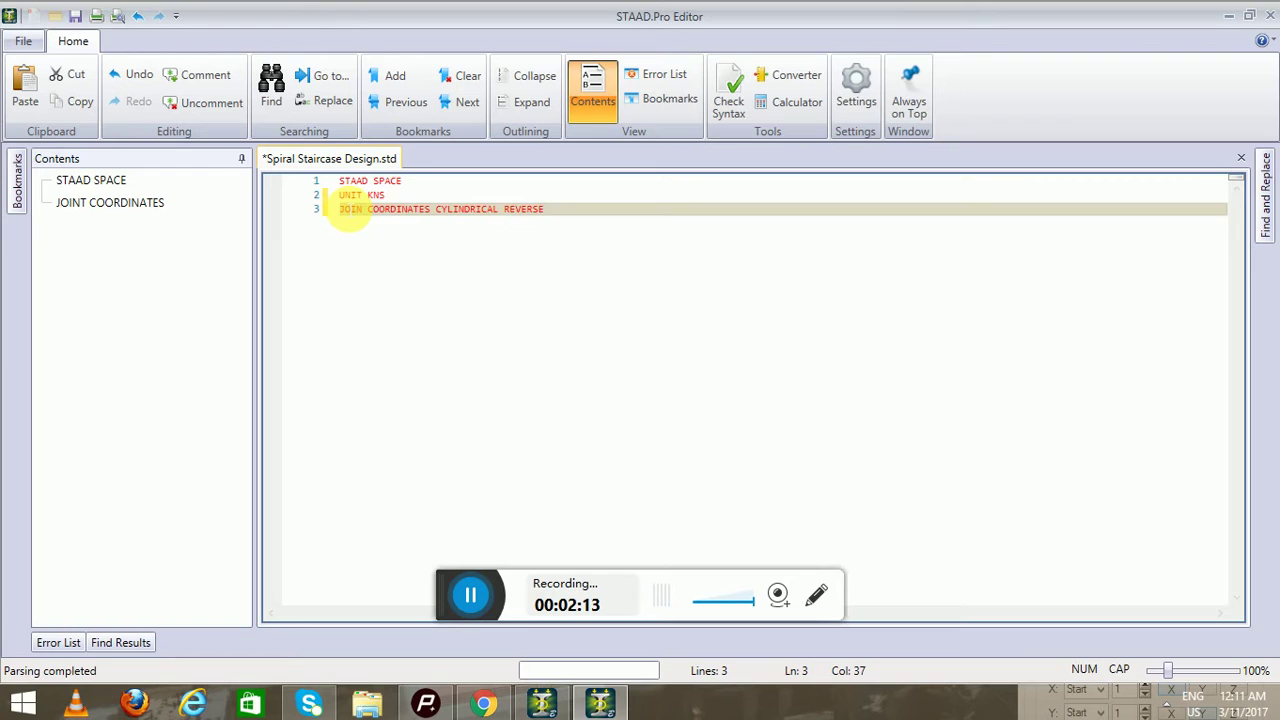
Define the first joint below the coordinates command as "1 1 0 0", then save and close the command file
key(Return)
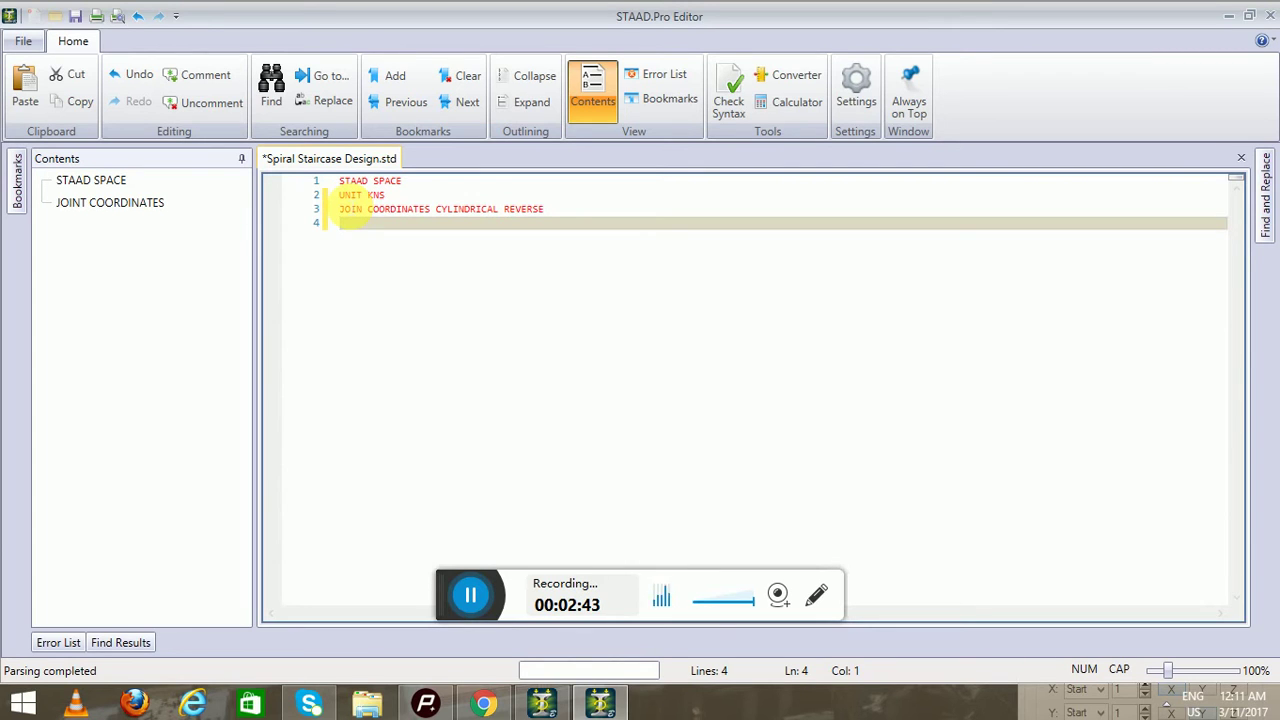
text(1)
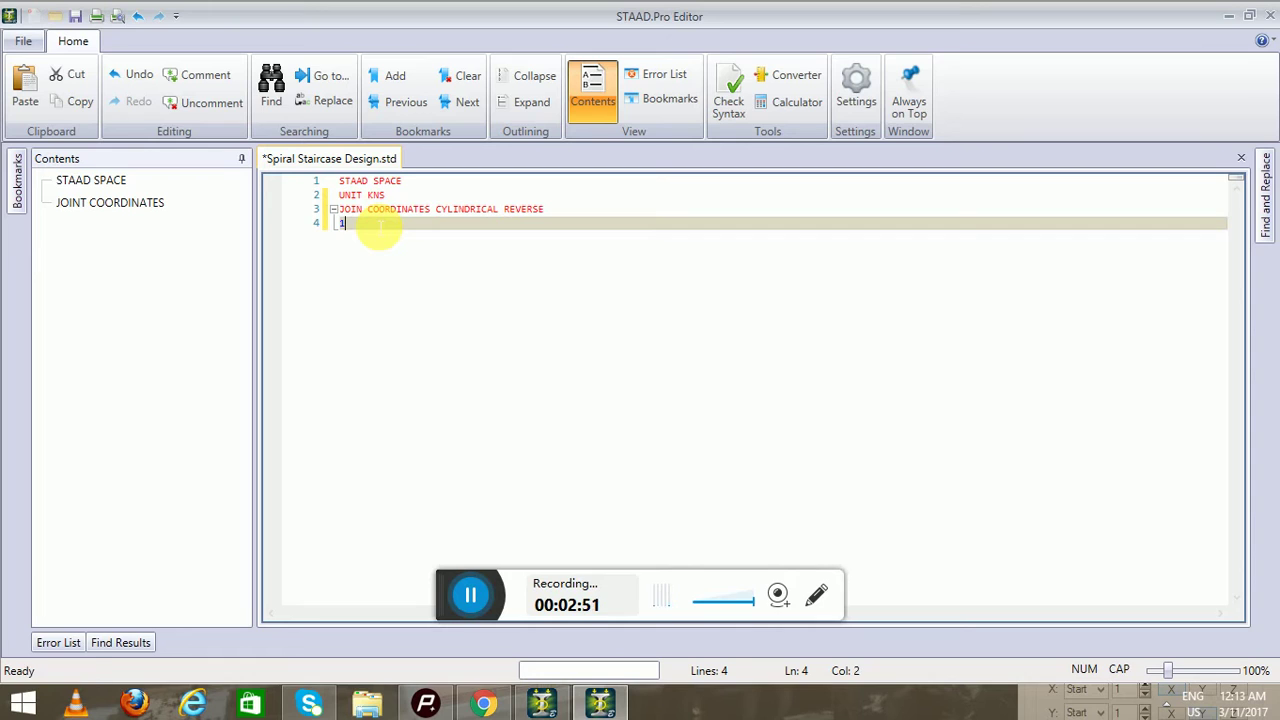
text(1 0 0)
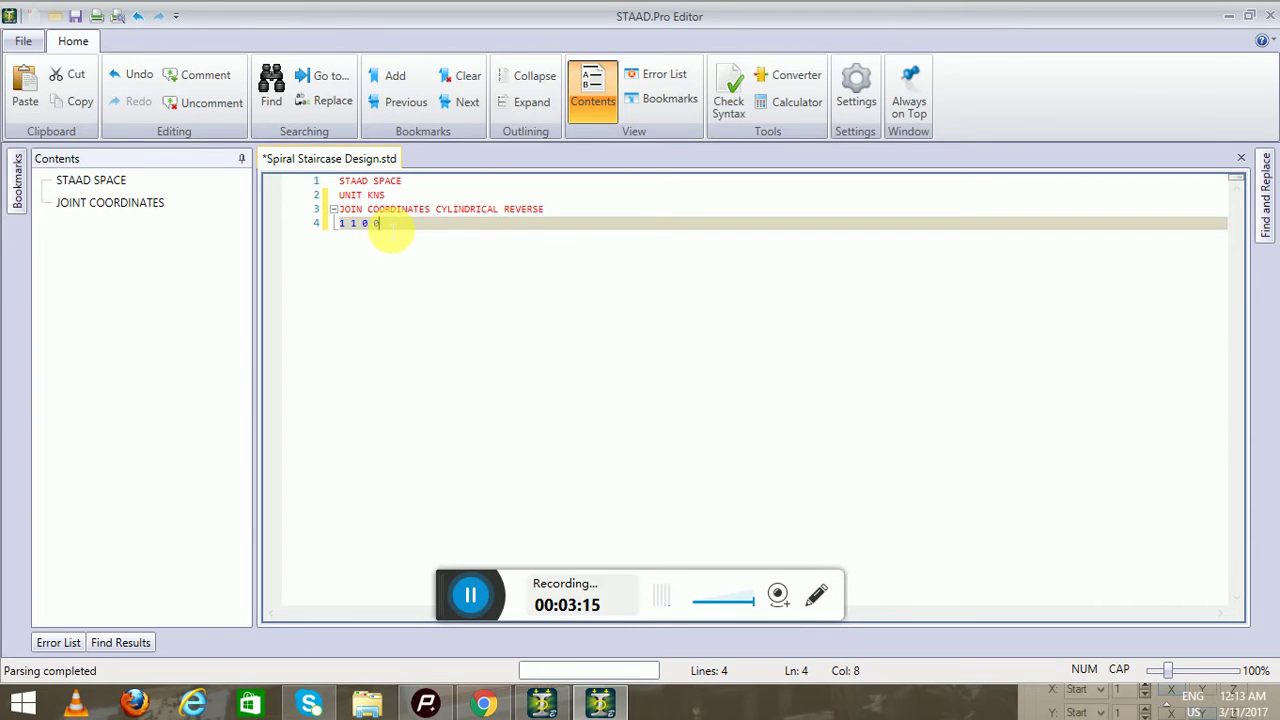
click(75, 16)
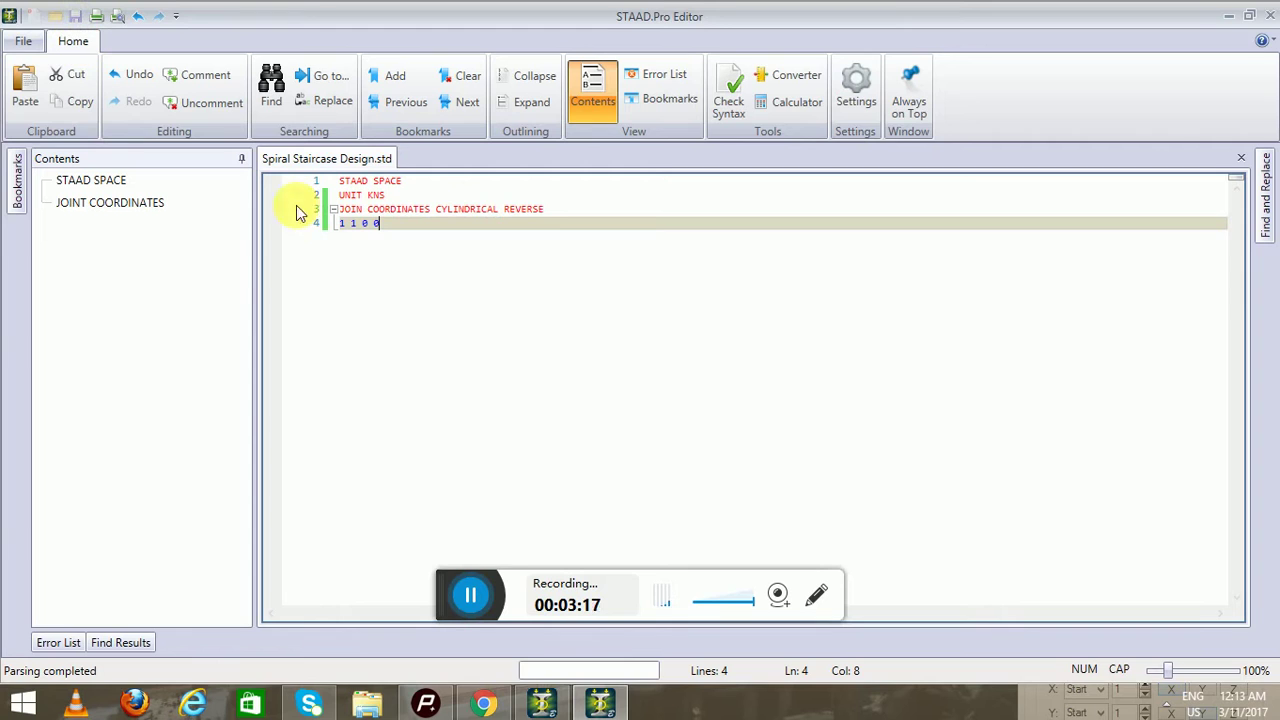
click(1260, 18)
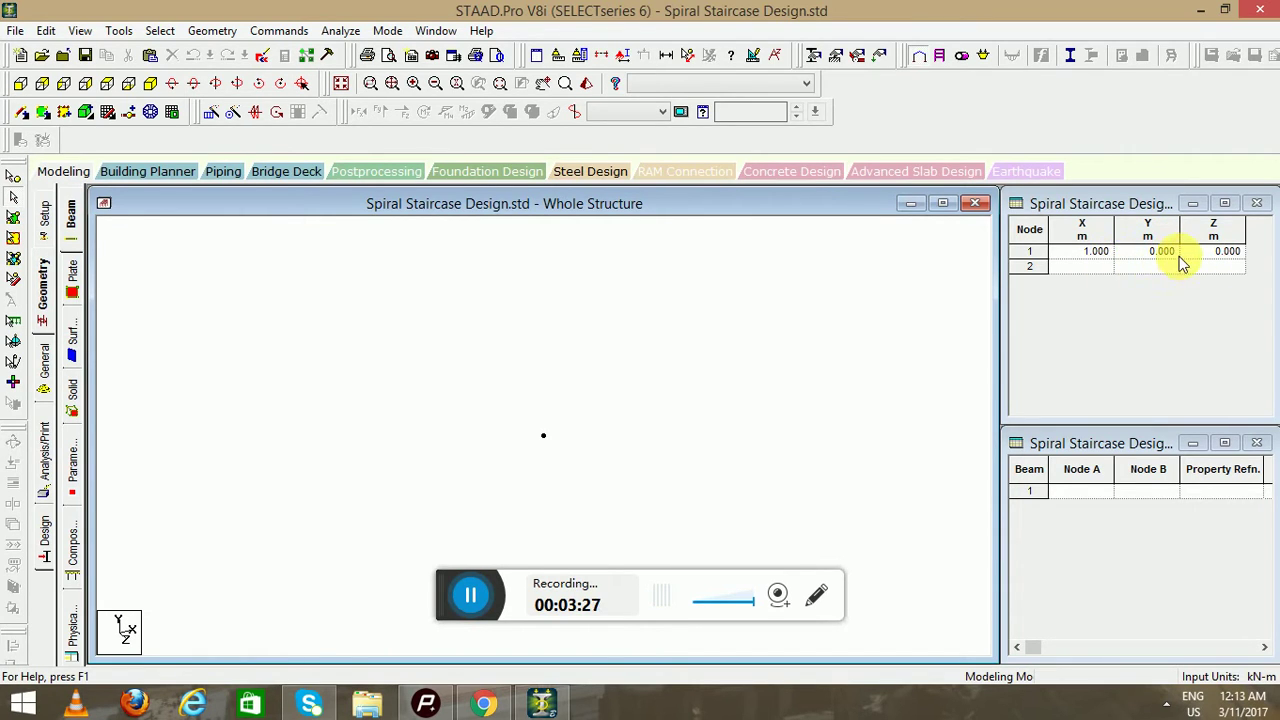
click(262, 57)
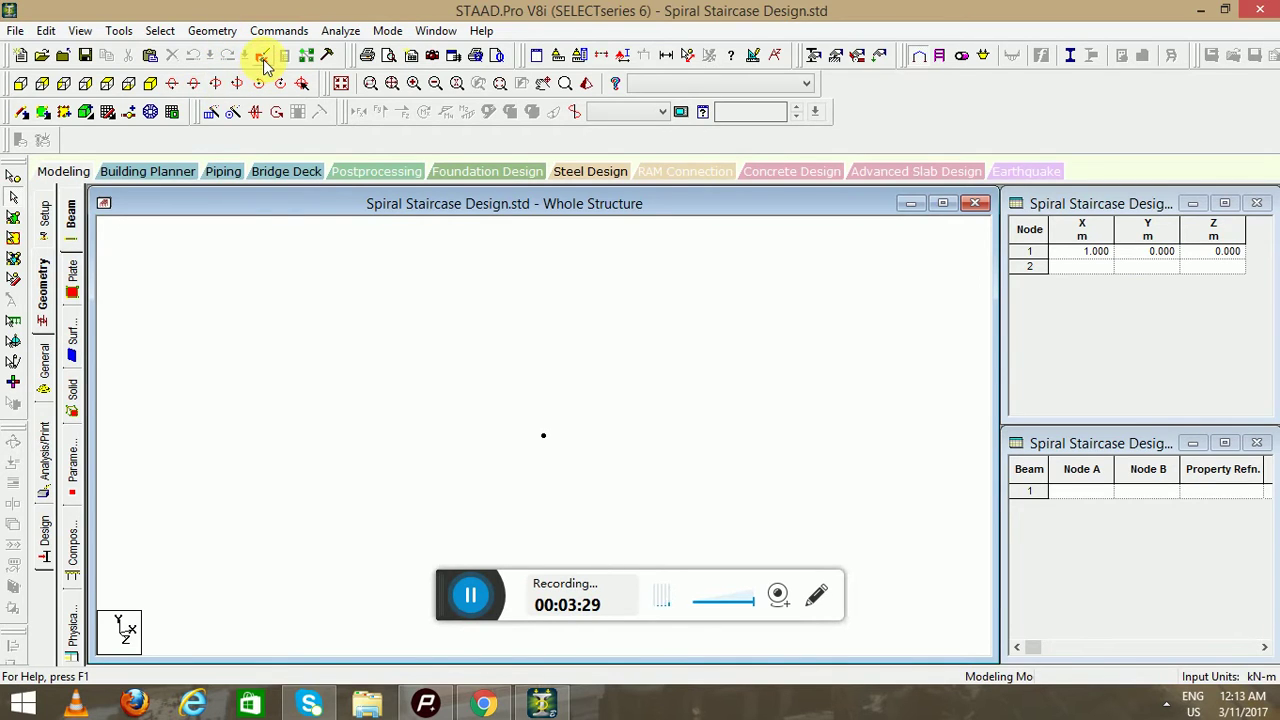
click(412, 236)
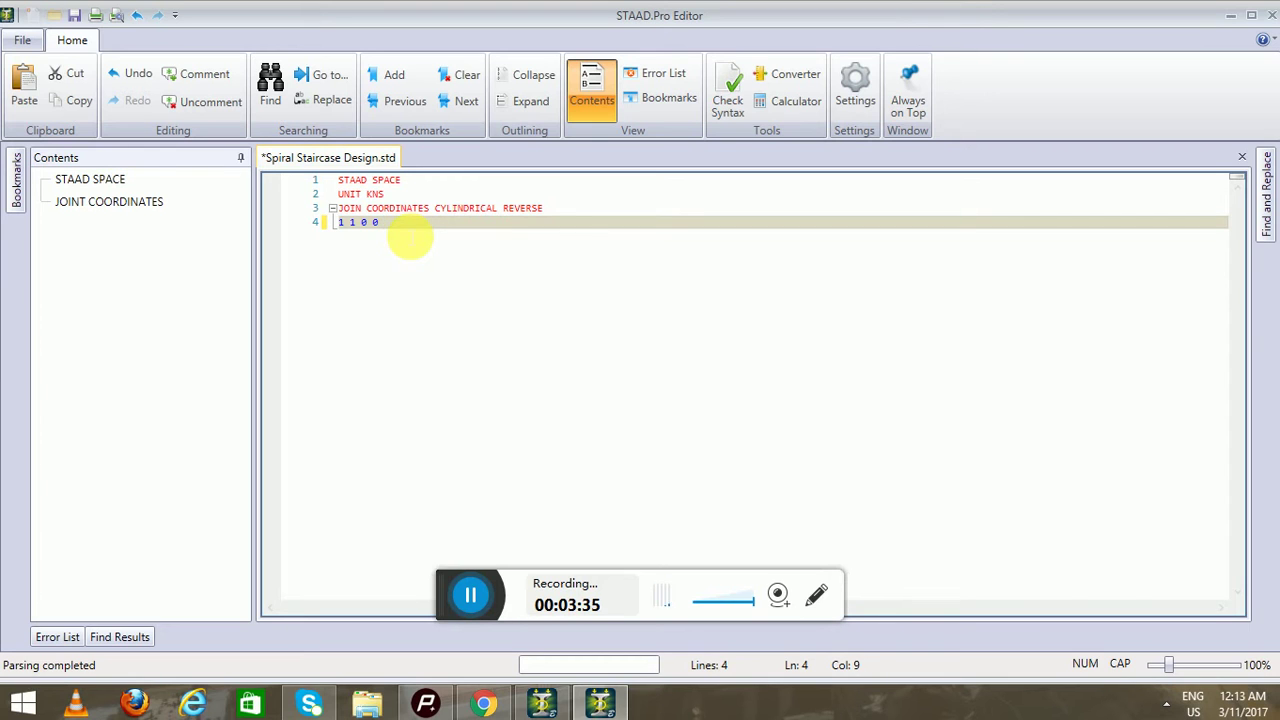
text(22  1)
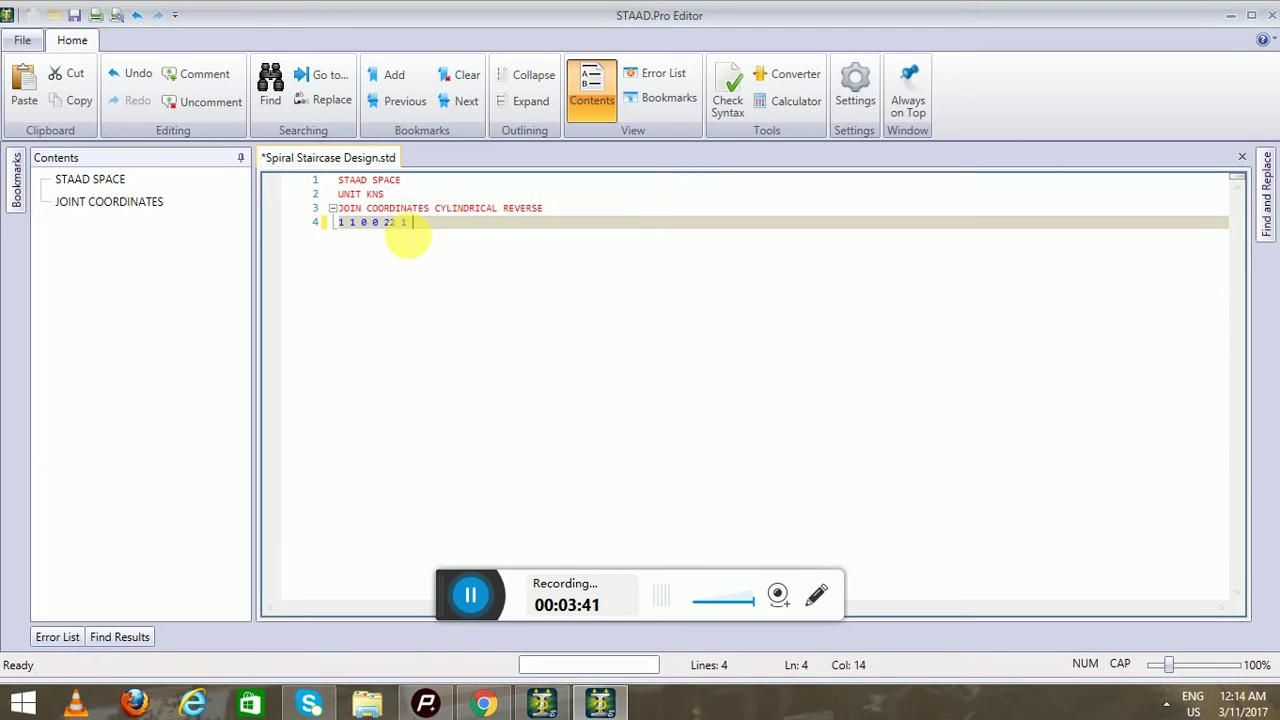
text( 3 360)
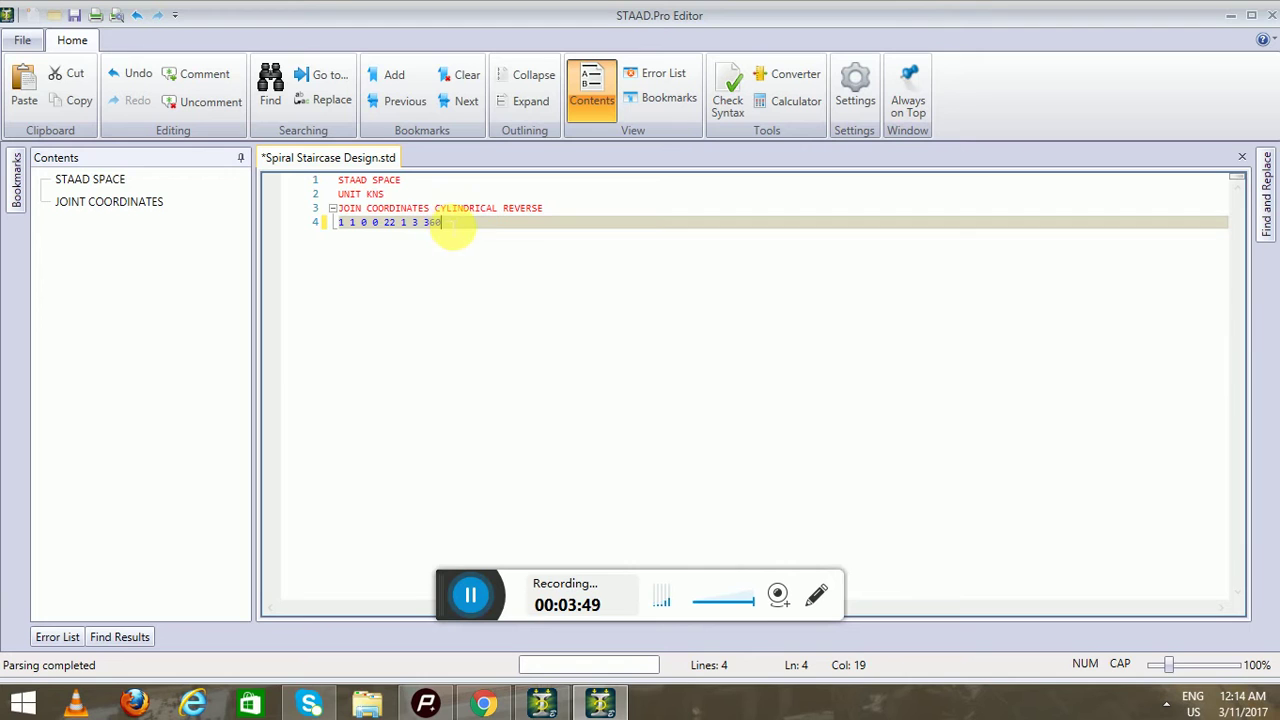
click(463, 229)
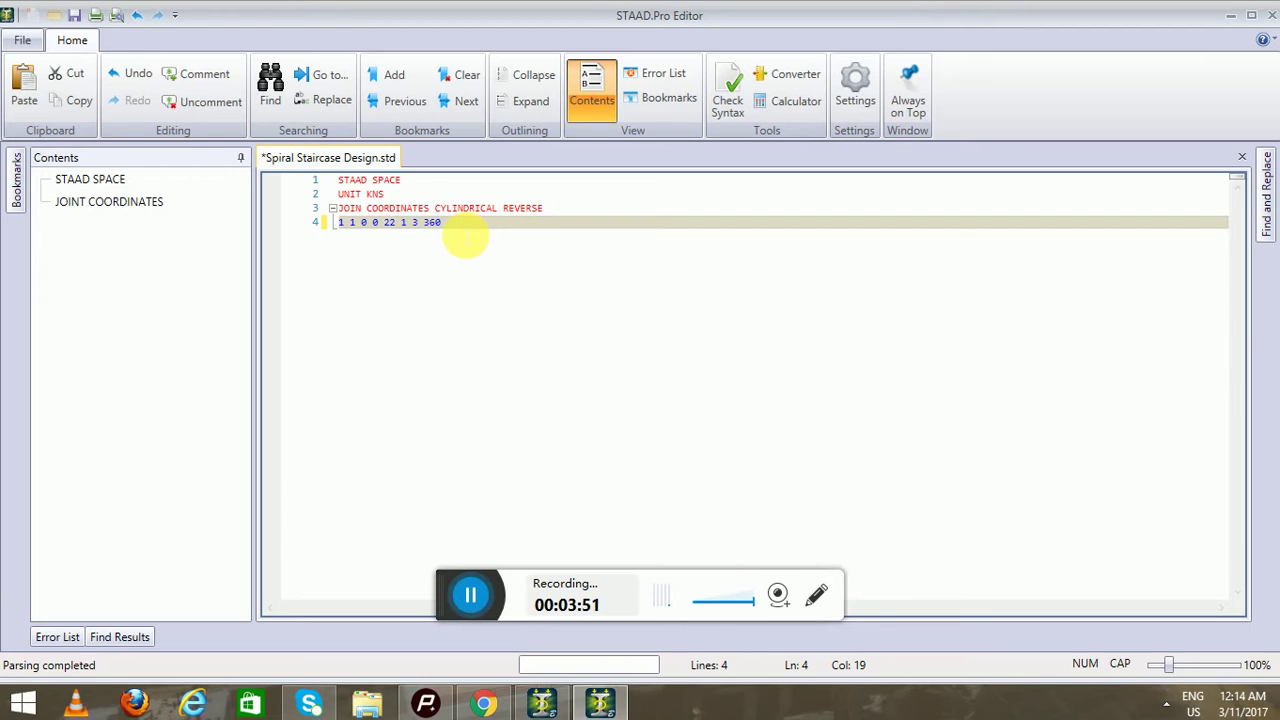
click(75, 16)
click(1268, 15)
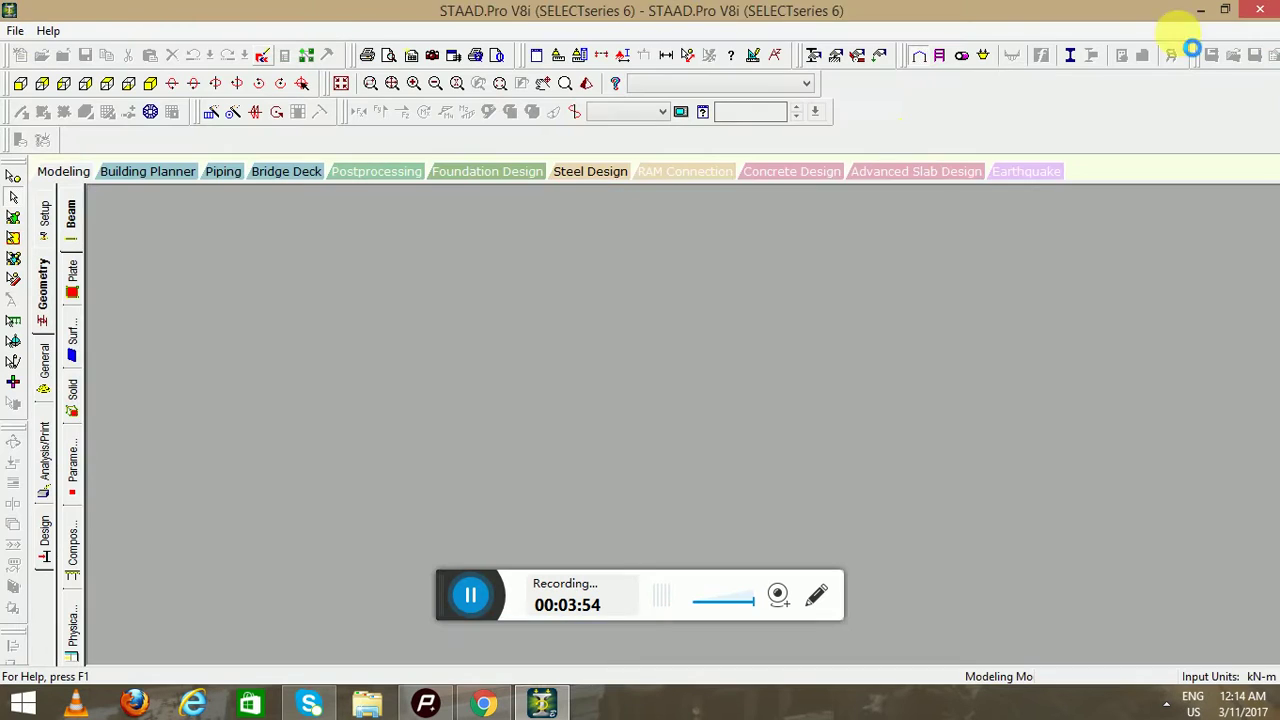
Examine the generated spiral of nodes in front, side, top and isometric views
middle_drag(587, 340, 298, 196)
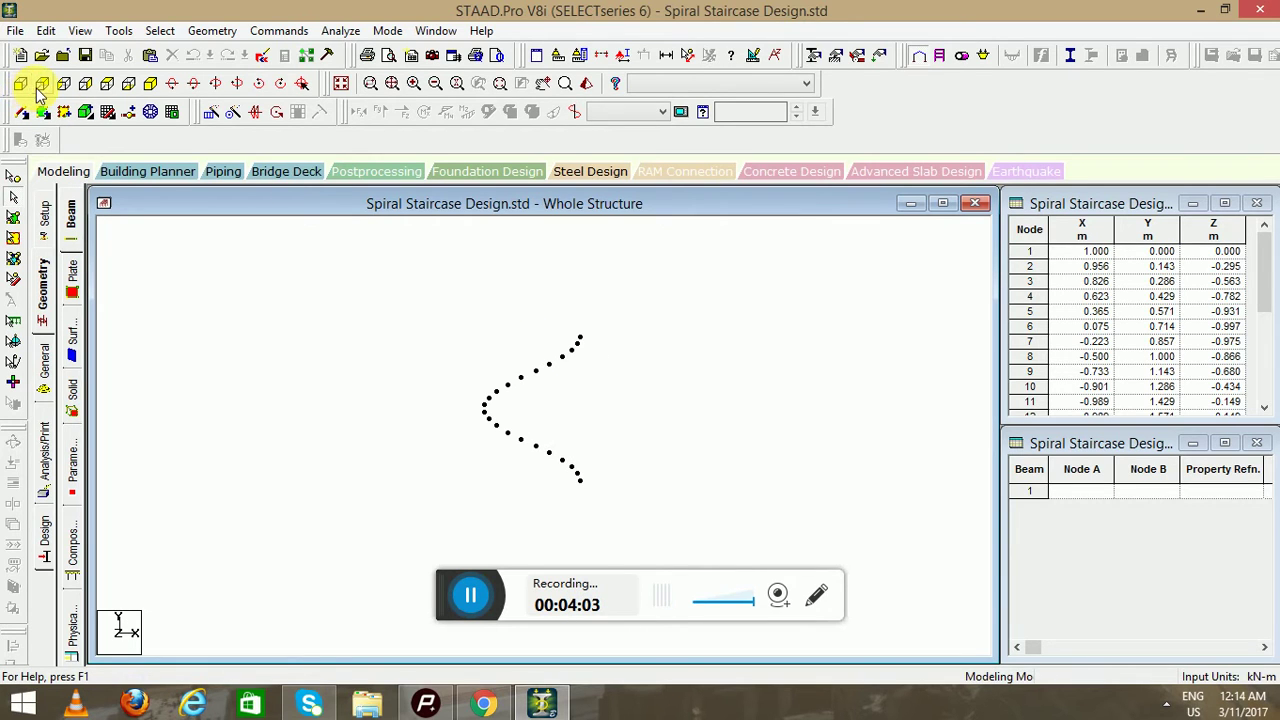
click(43, 85)
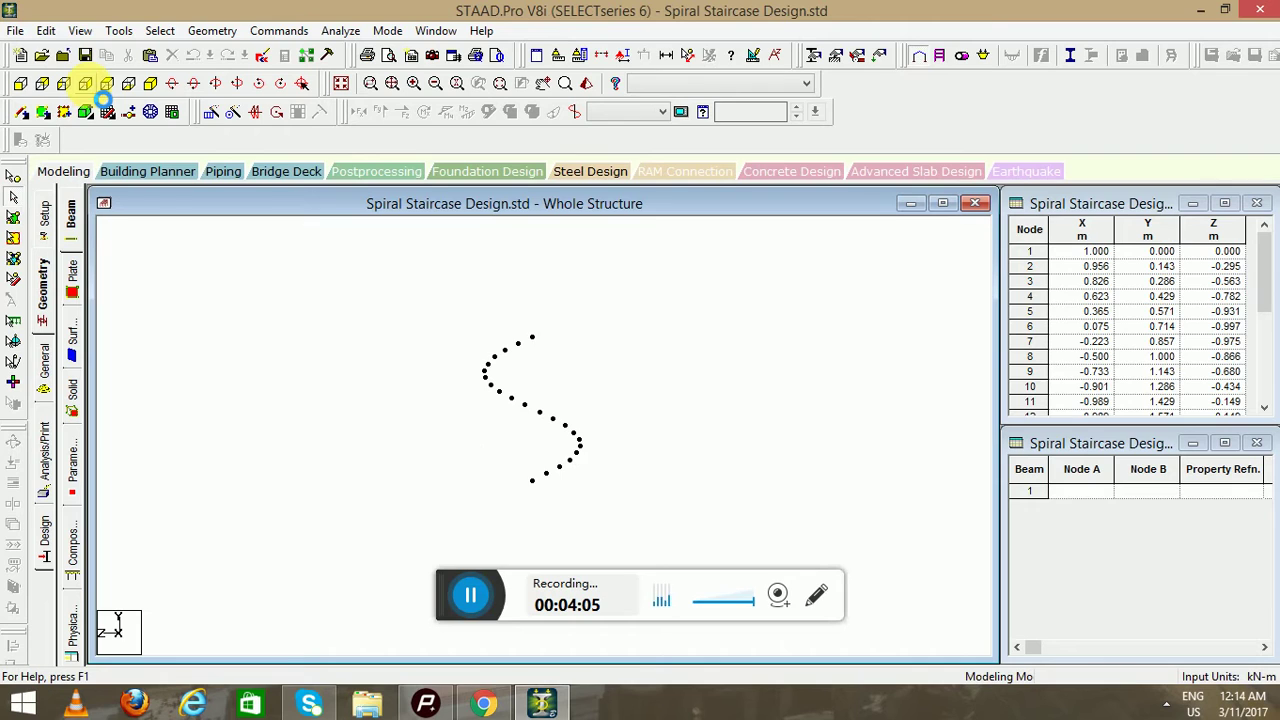
click(105, 85)
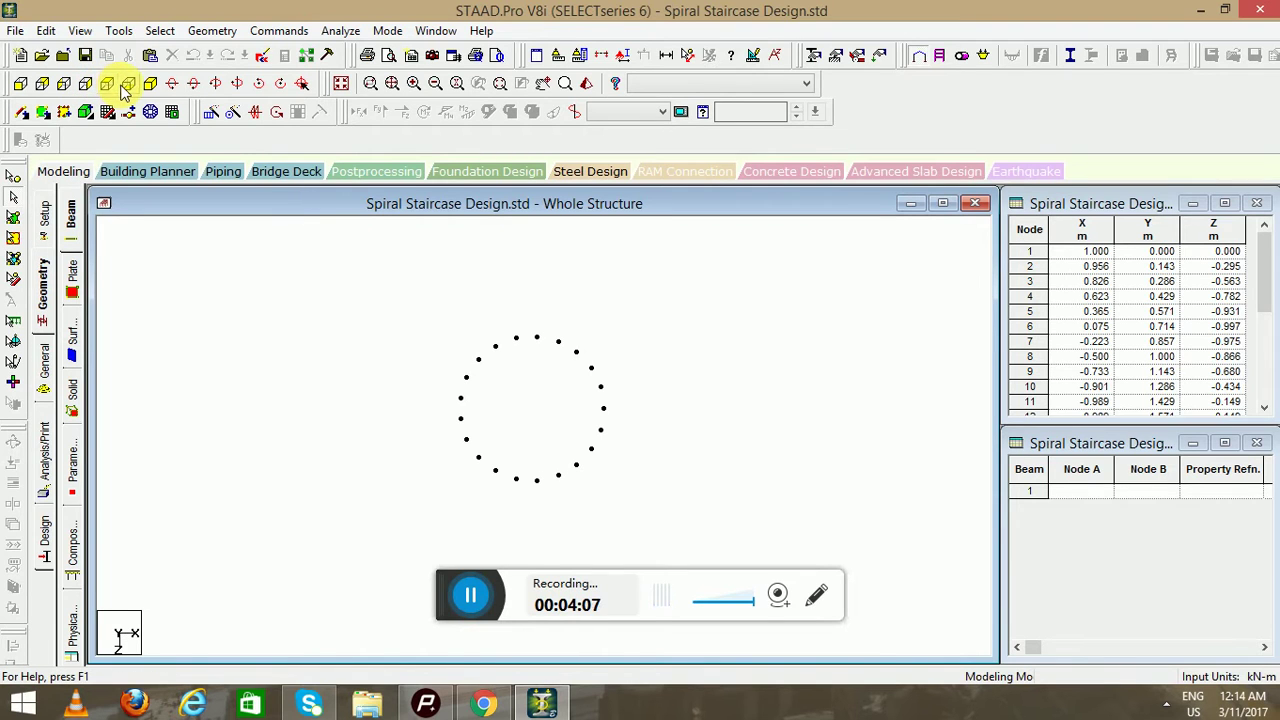
click(150, 85)
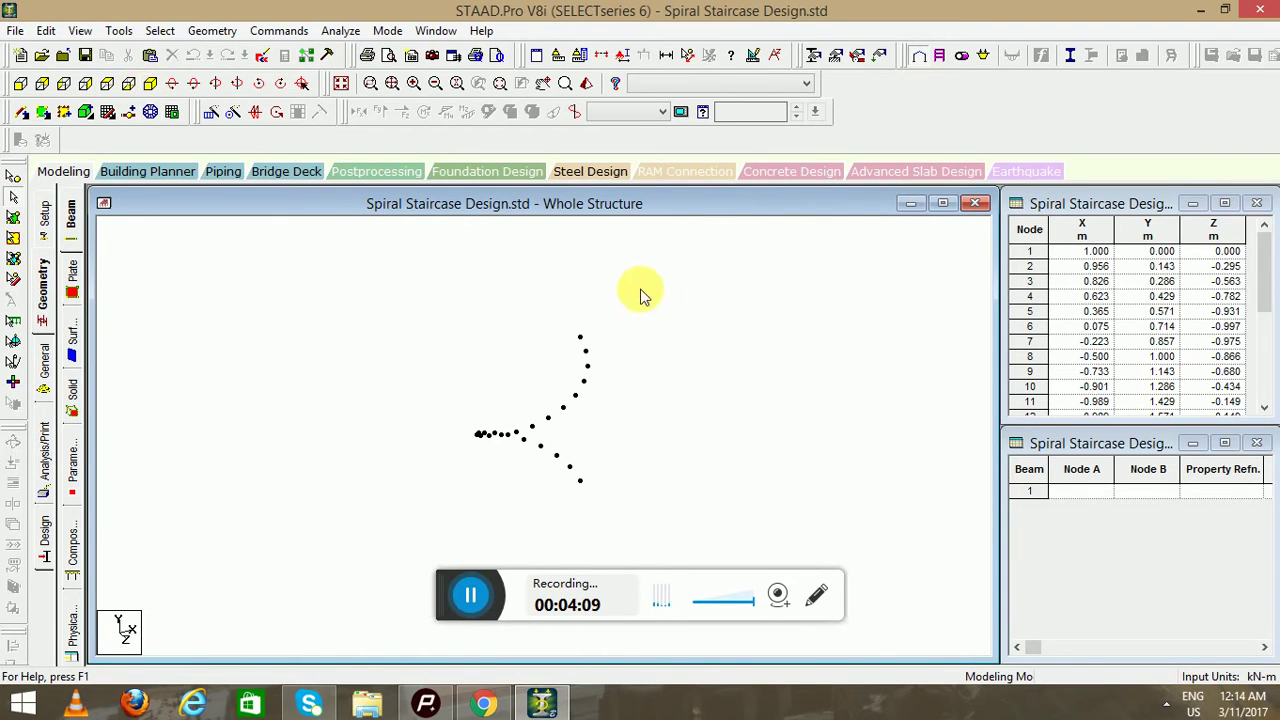
Highlight nodes 1 and 22 from the node table to locate the start and end of the spiral
click(1022, 251)
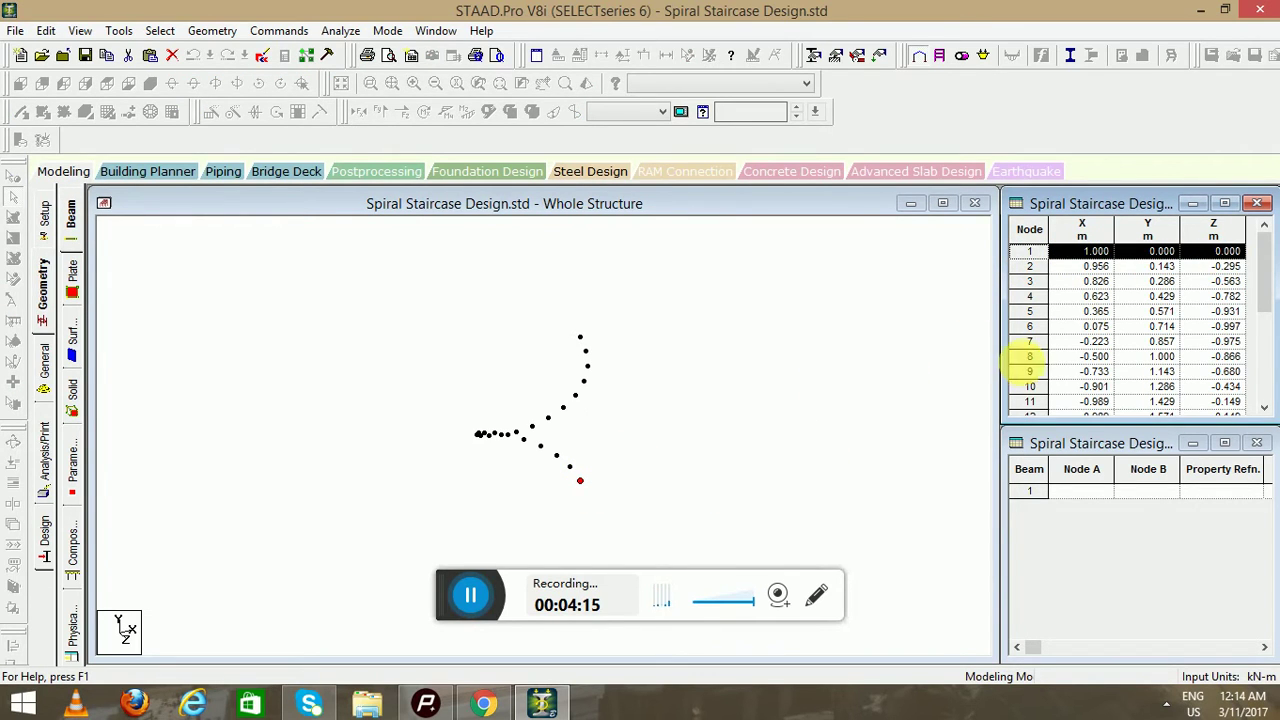
drag(1262, 294, 1265, 378)
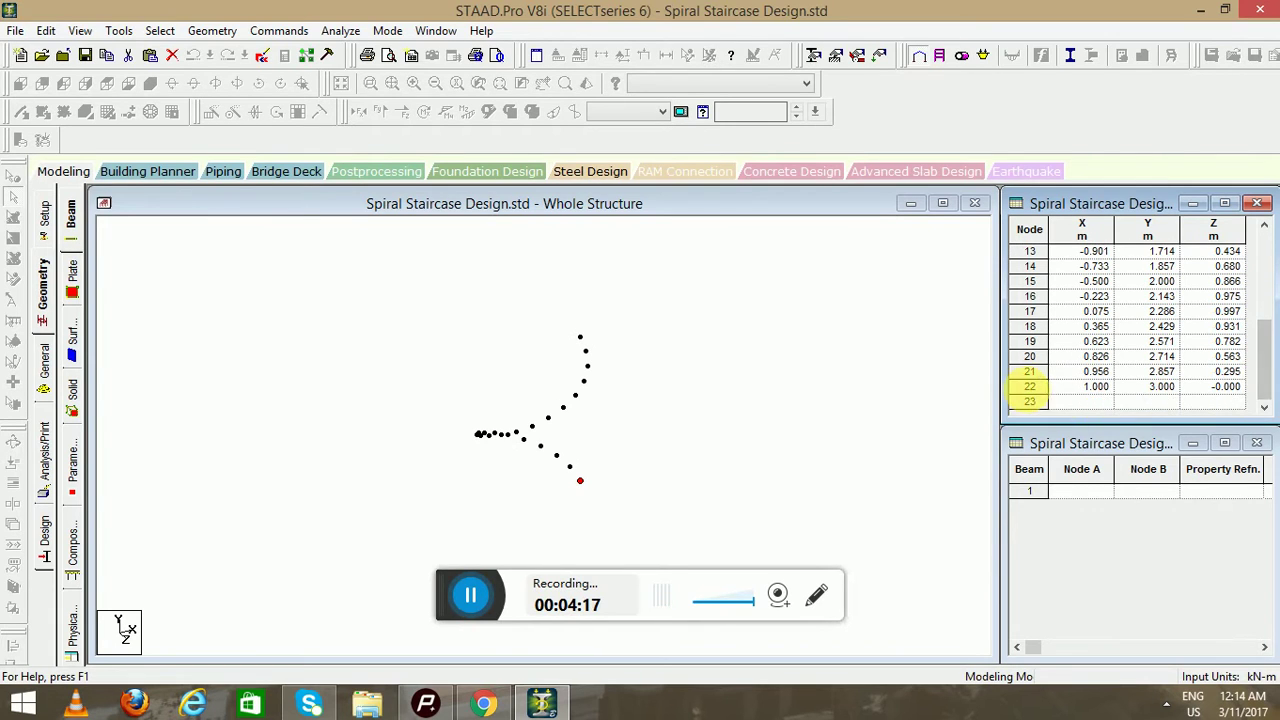
click(1030, 386)
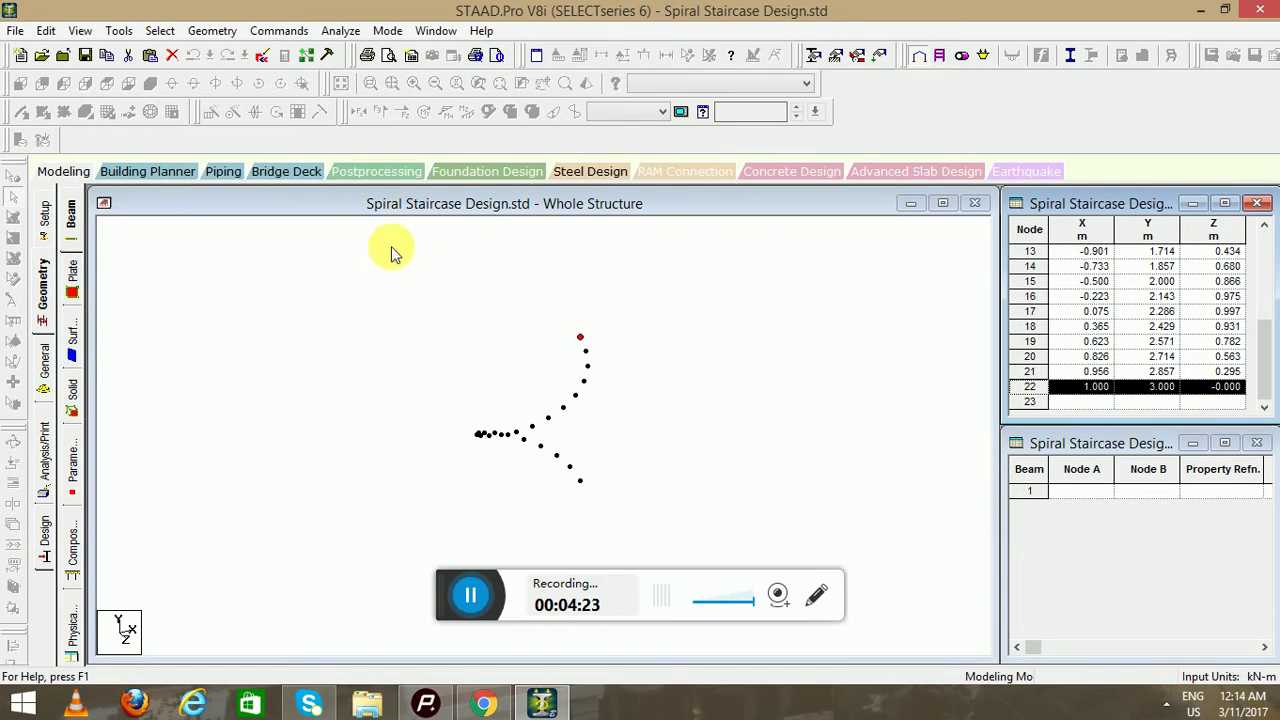
click(266, 58)
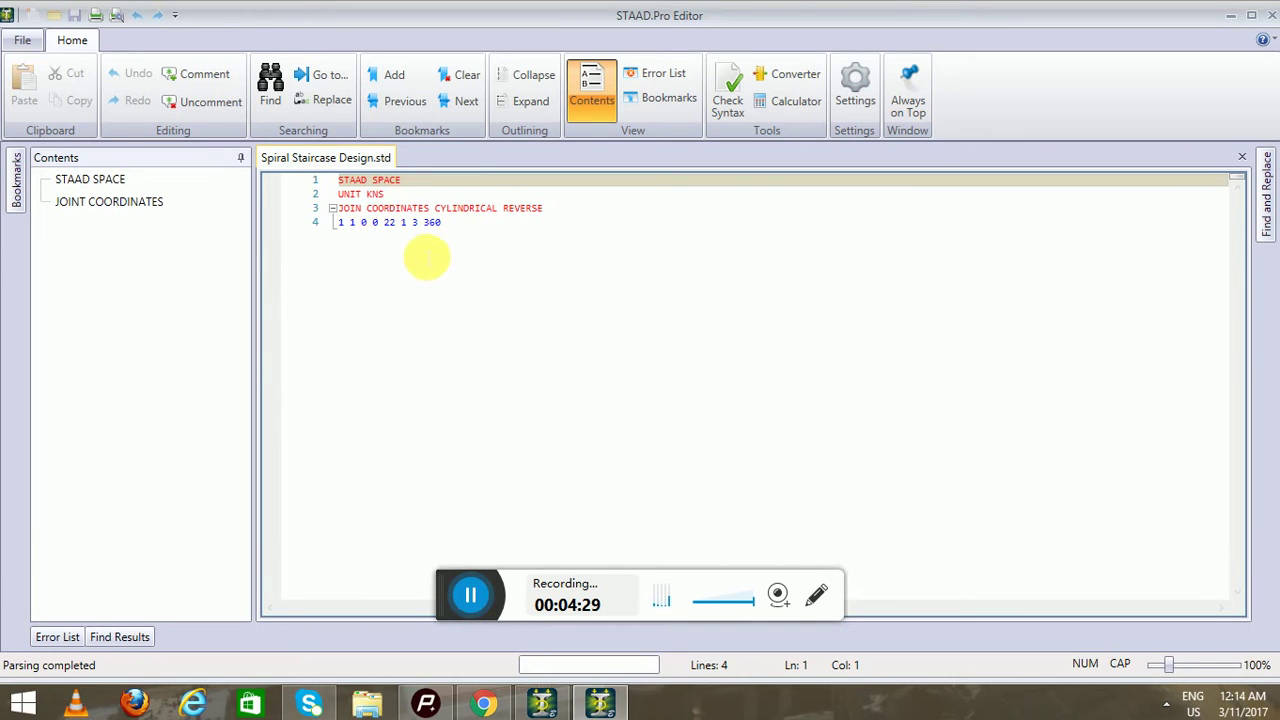
click(470, 230)
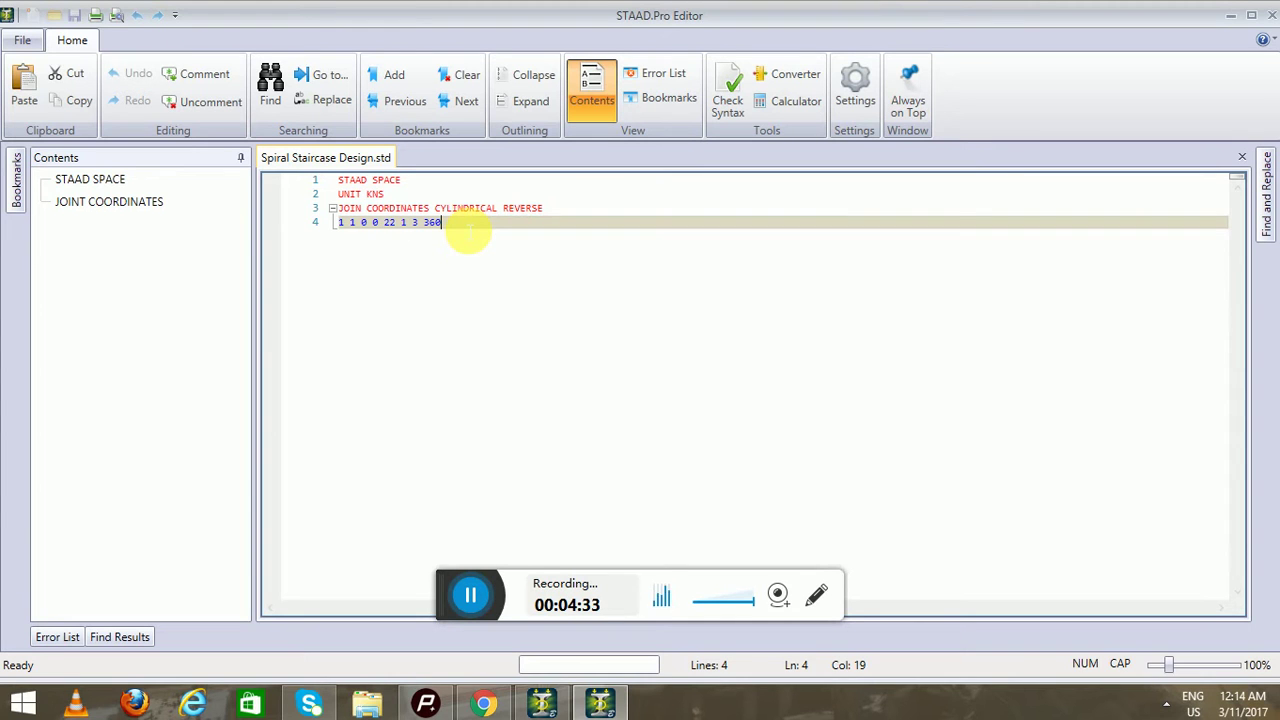
key(Return)
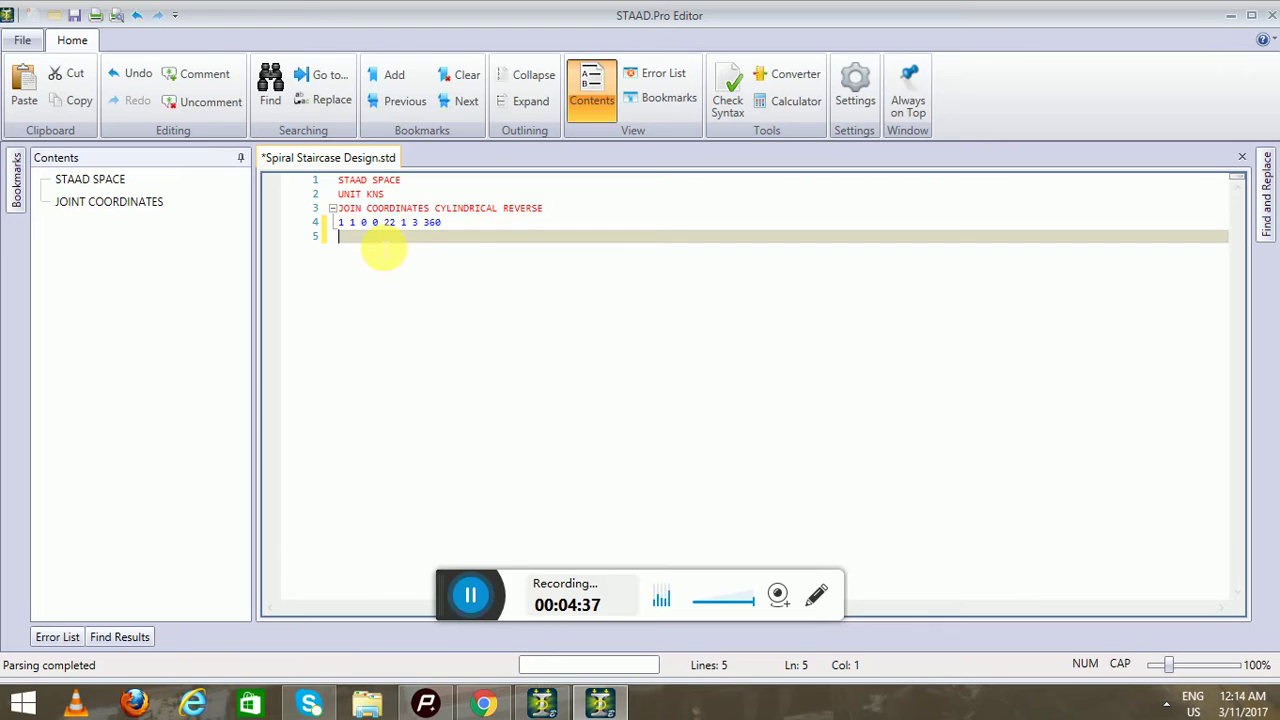
text(23 3 0 0)
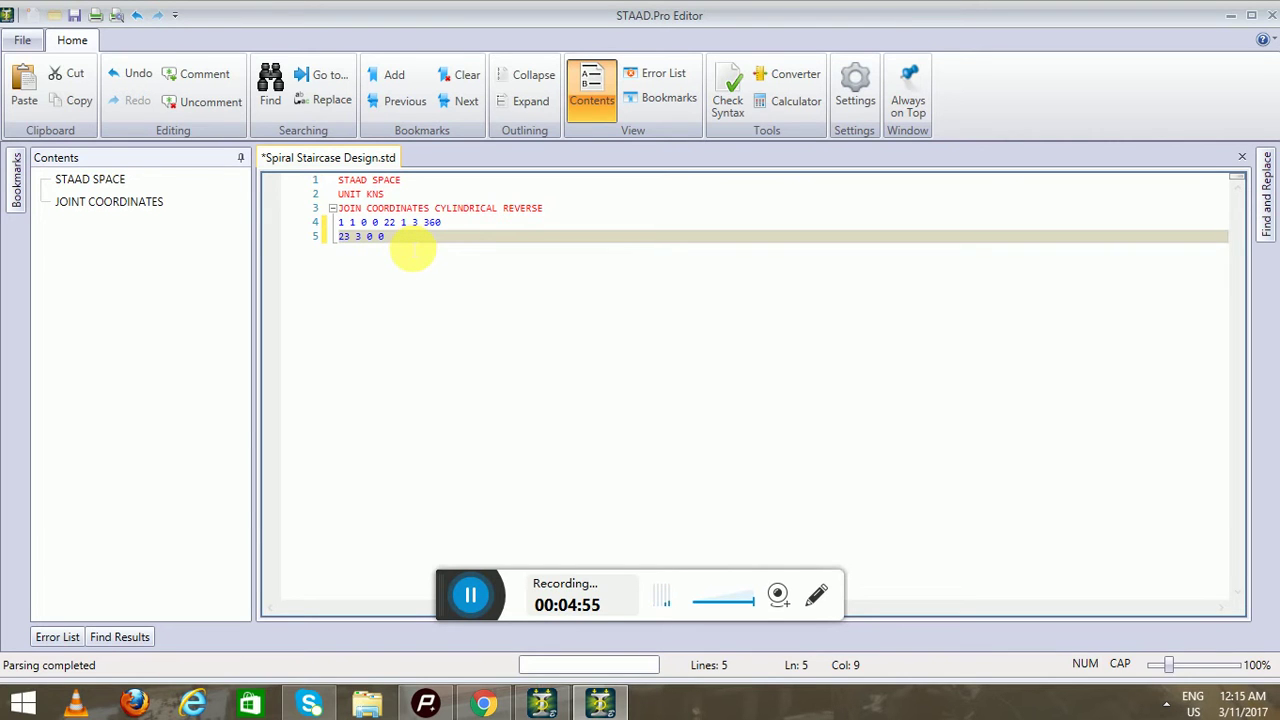
text(44 3 3 )
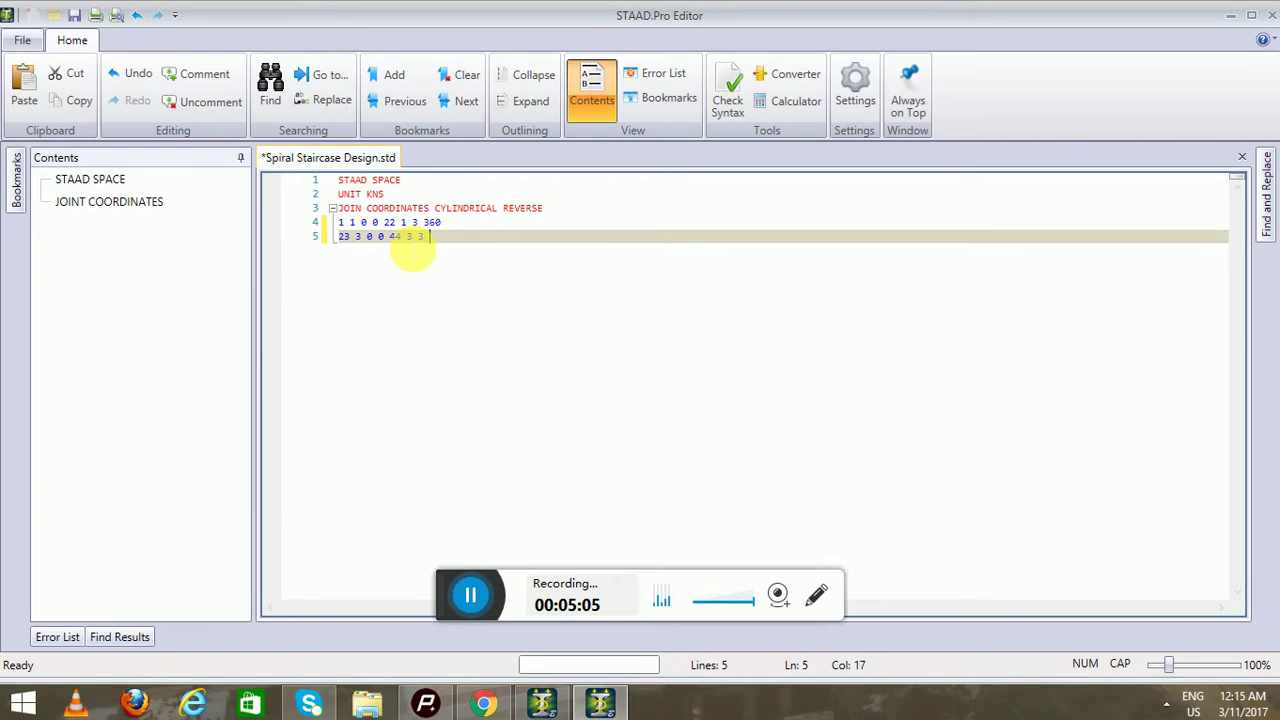
text(360)
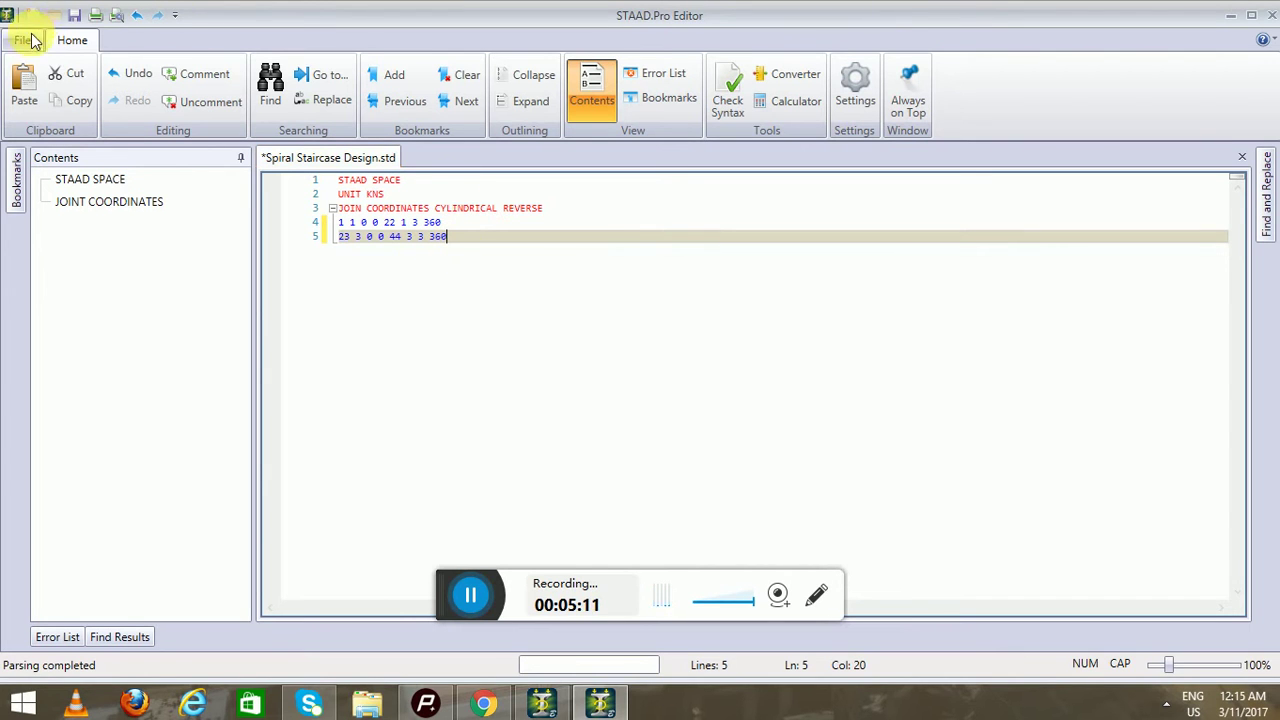
Save the command file with both joint lines and close the editor to regenerate the model
click(74, 15)
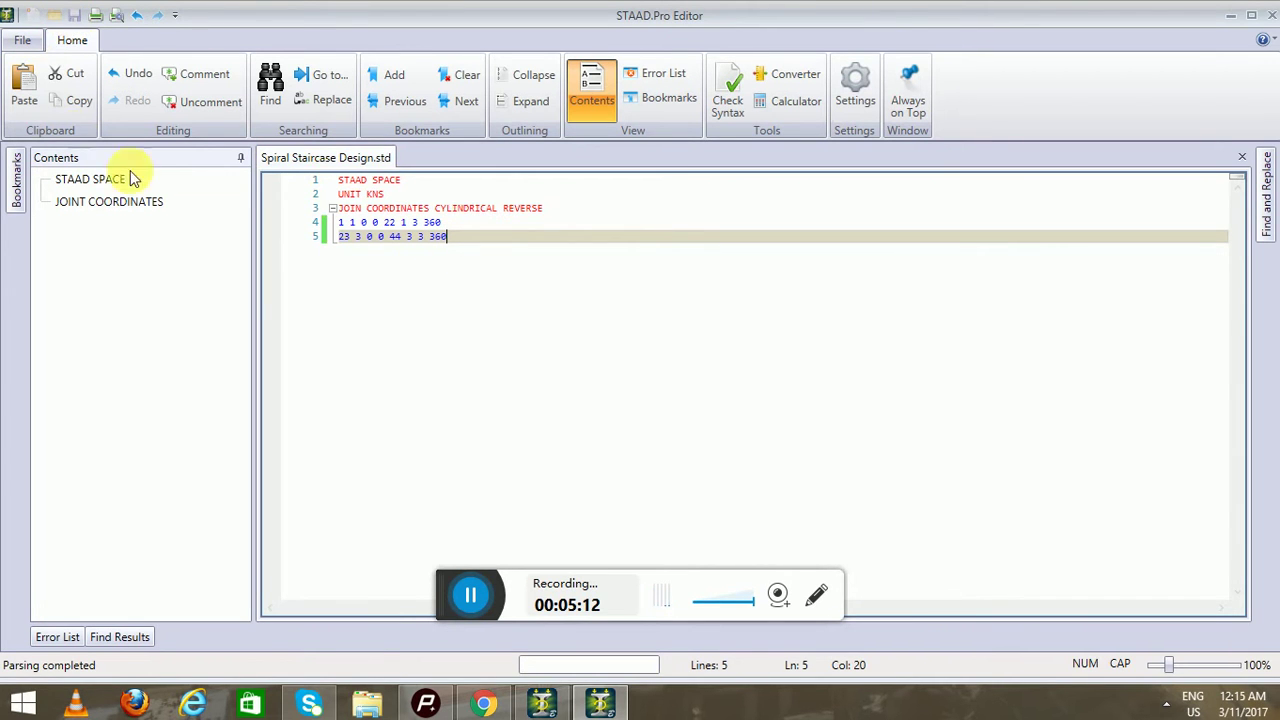
click(1268, 18)
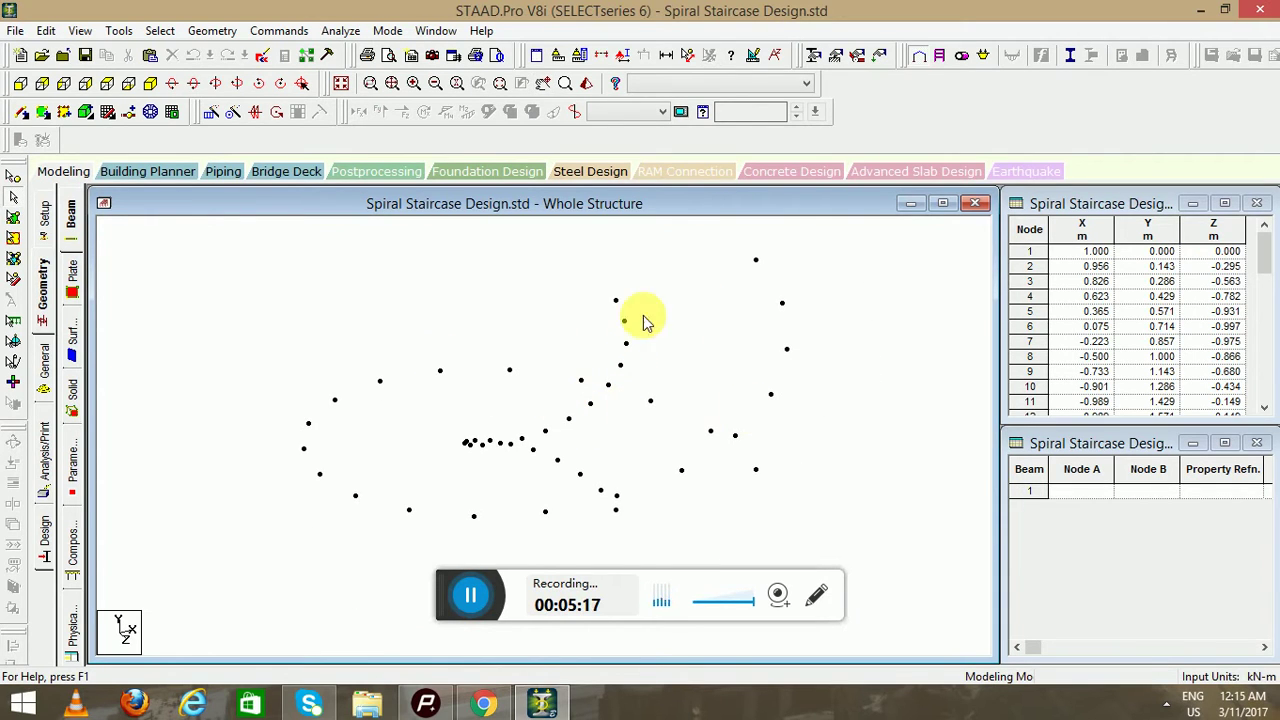
Examine the inner and outer node spirals in front, back, both side, plan and isometric views
click(21, 85)
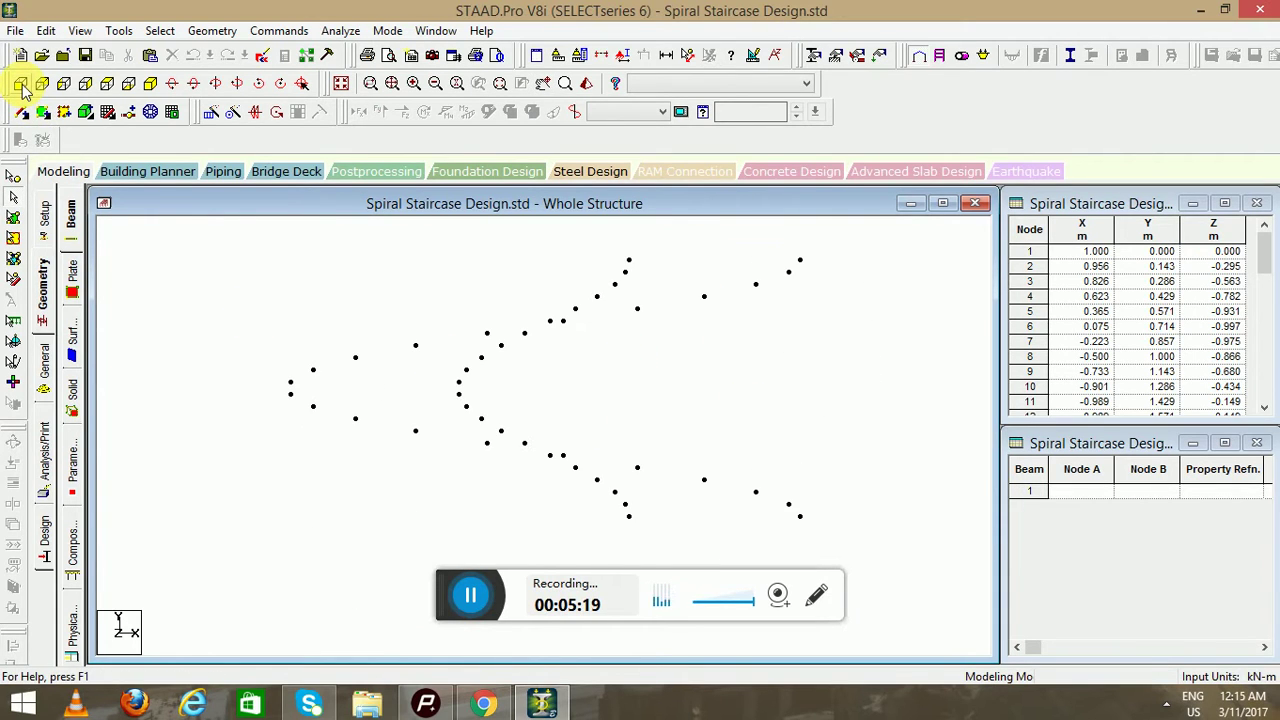
click(44, 86)
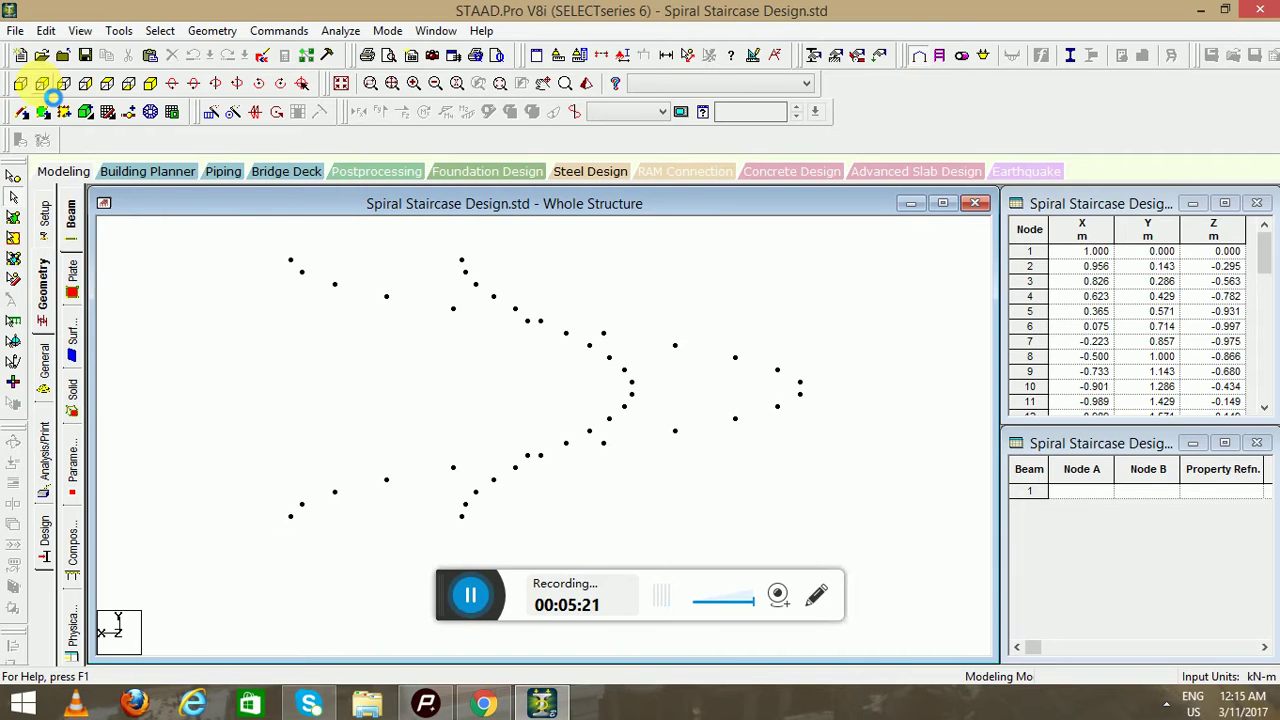
click(63, 85)
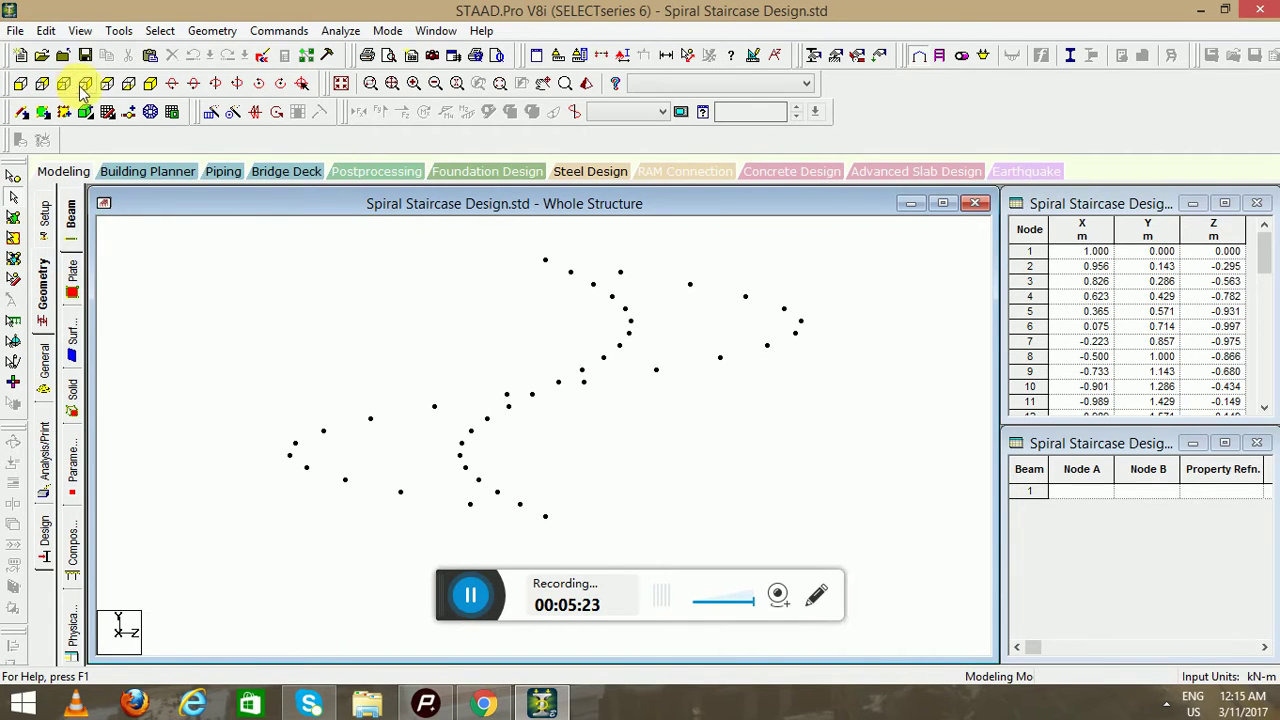
click(86, 86)
click(107, 86)
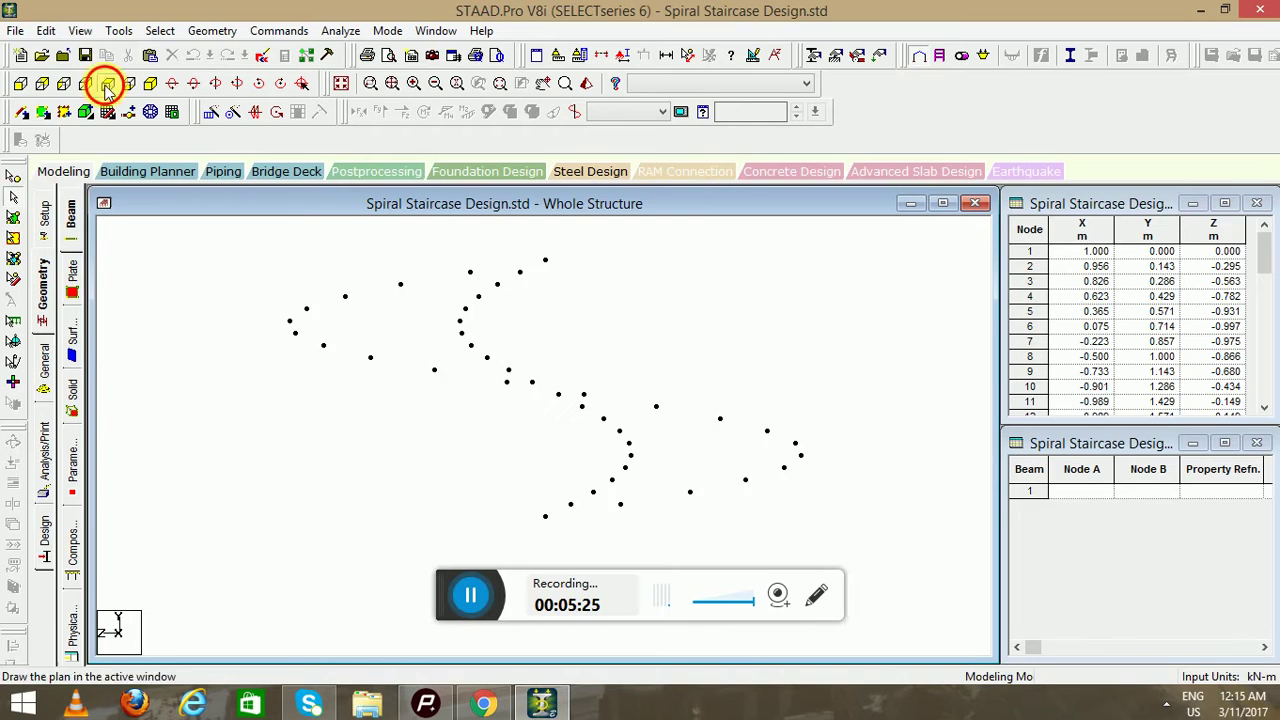
ctrl+middle_drag(509, 303, 569, 354)
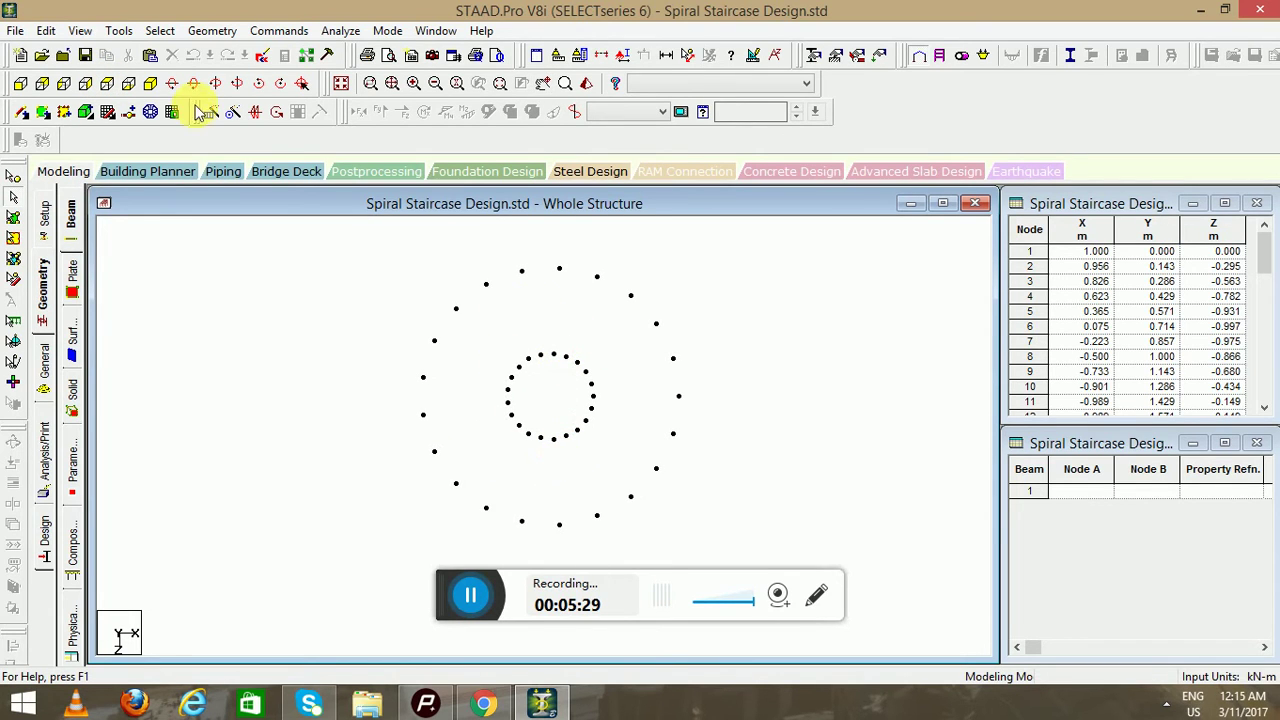
click(150, 83)
ctrl+middle_drag(590, 413, 694, 383)
Highlight nodes 23 and 44 from the node table to locate the start and end of the outer spiral
drag(1264, 245, 1266, 371)
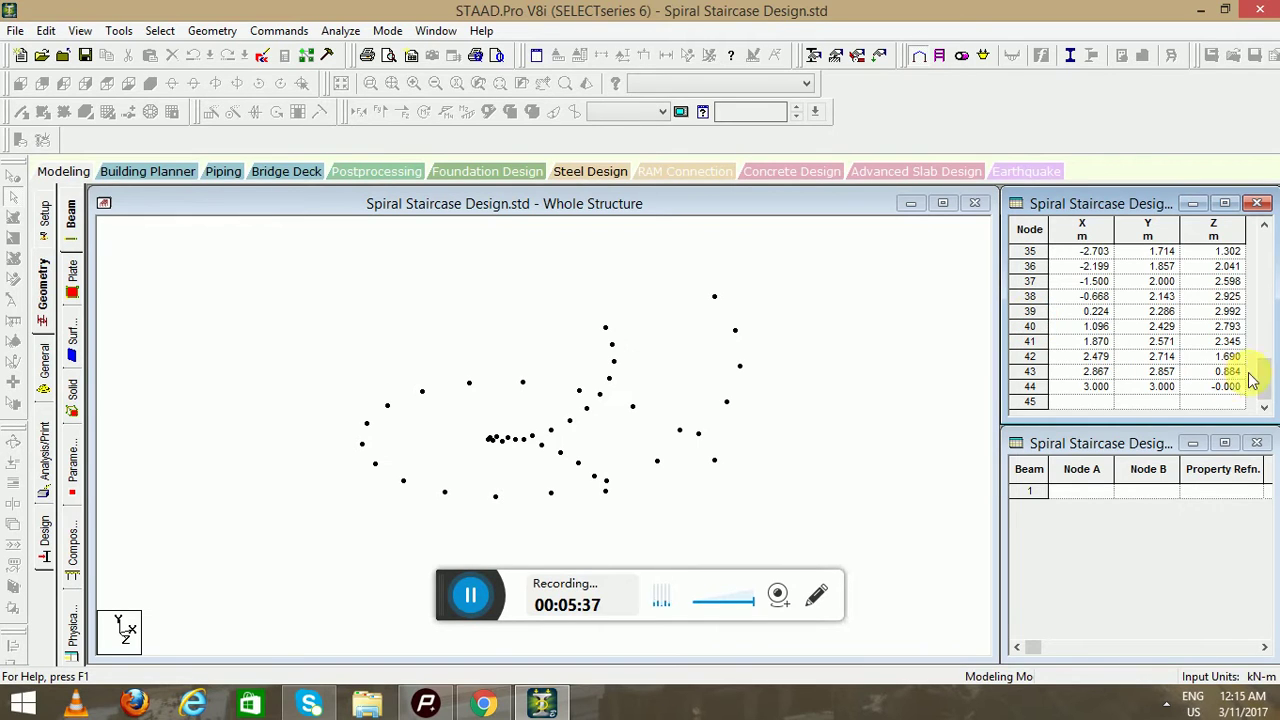
drag(1267, 385, 1268, 335)
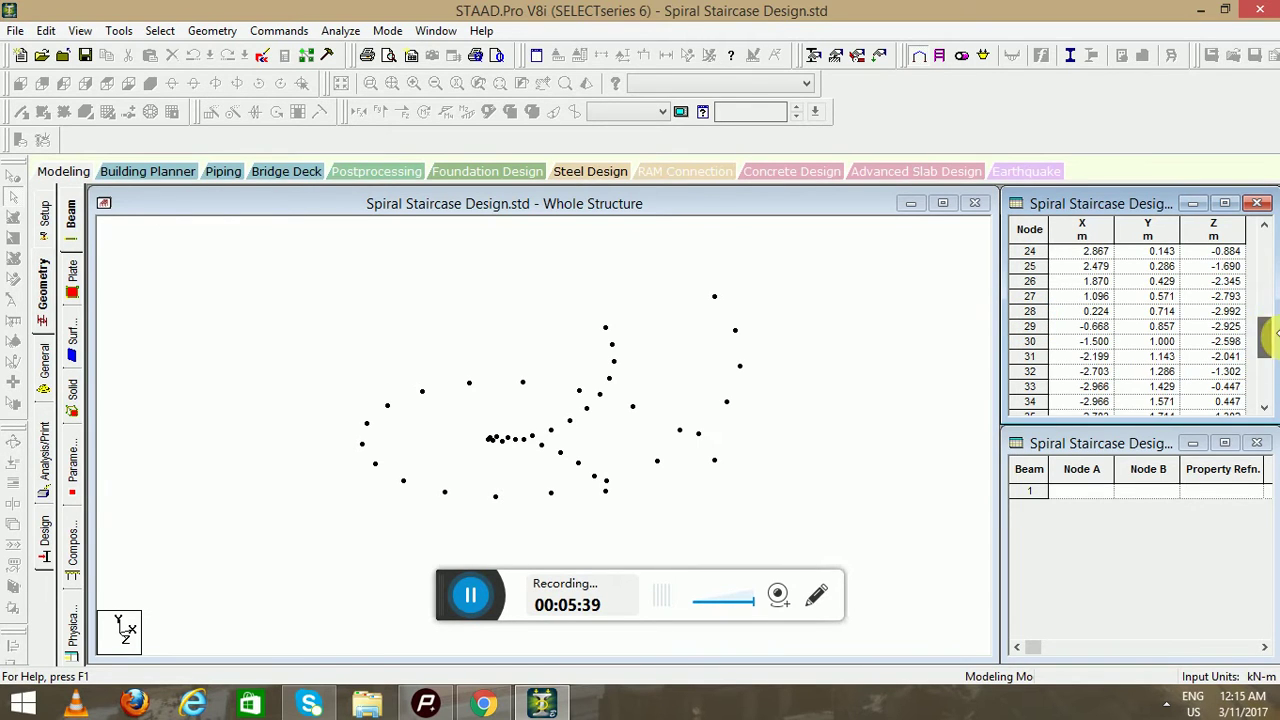
click(1265, 229)
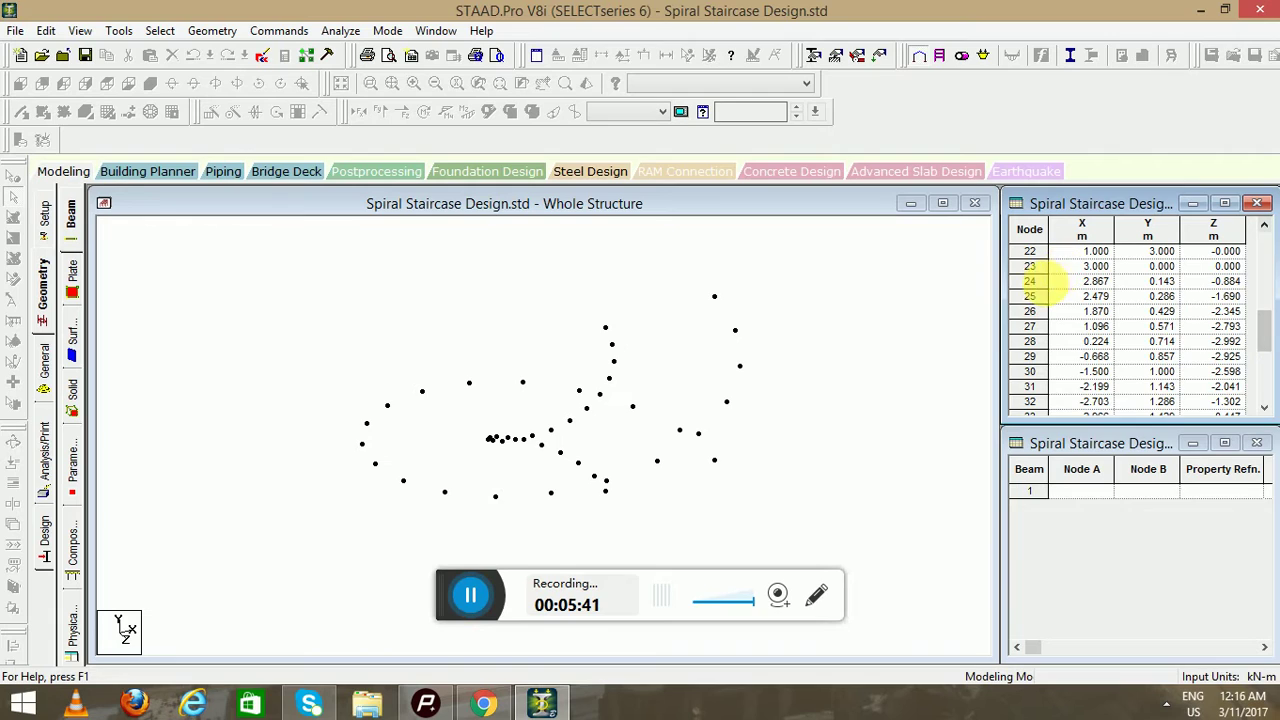
click(1030, 266)
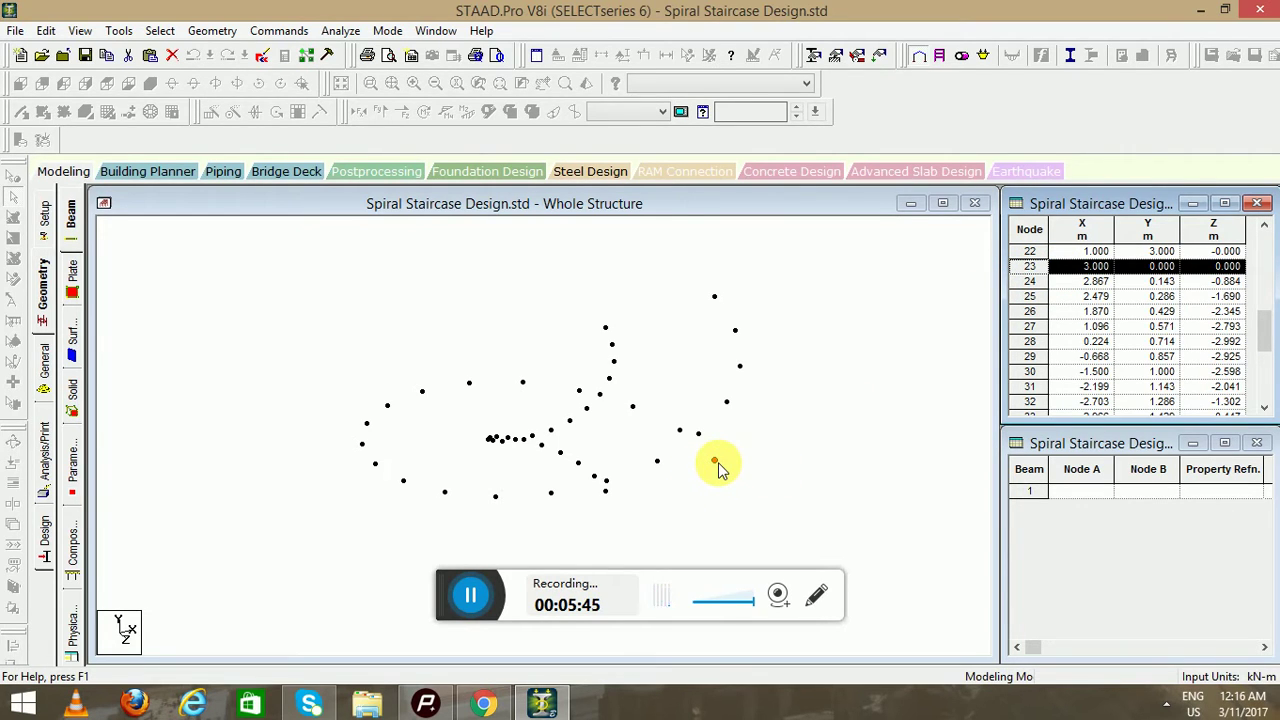
click(1263, 365)
scroll(1249, 406, down, 2)
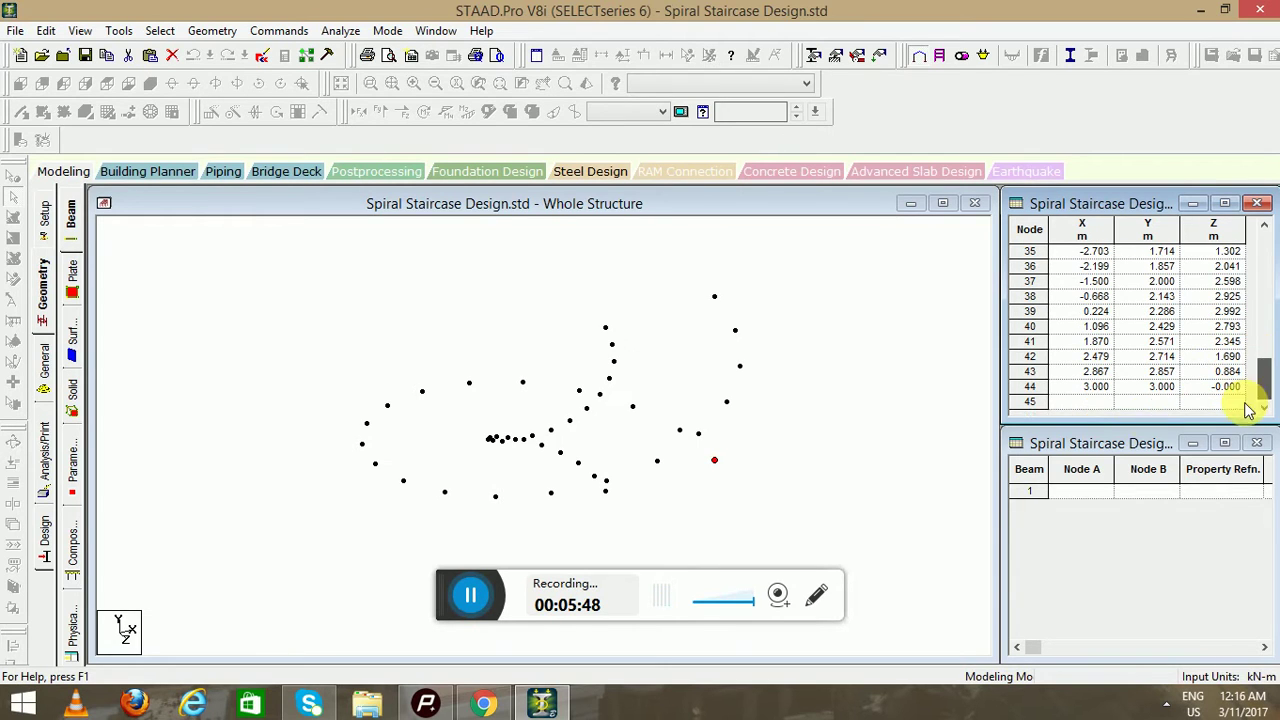
click(1030, 386)
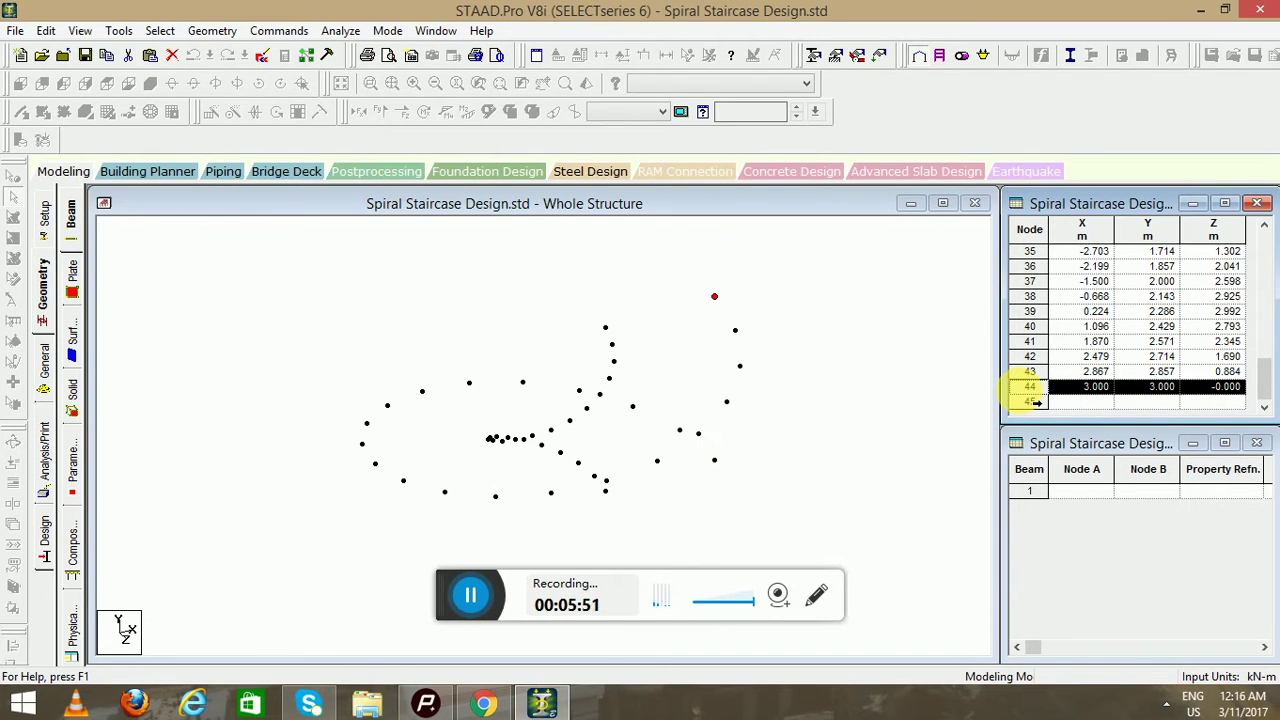
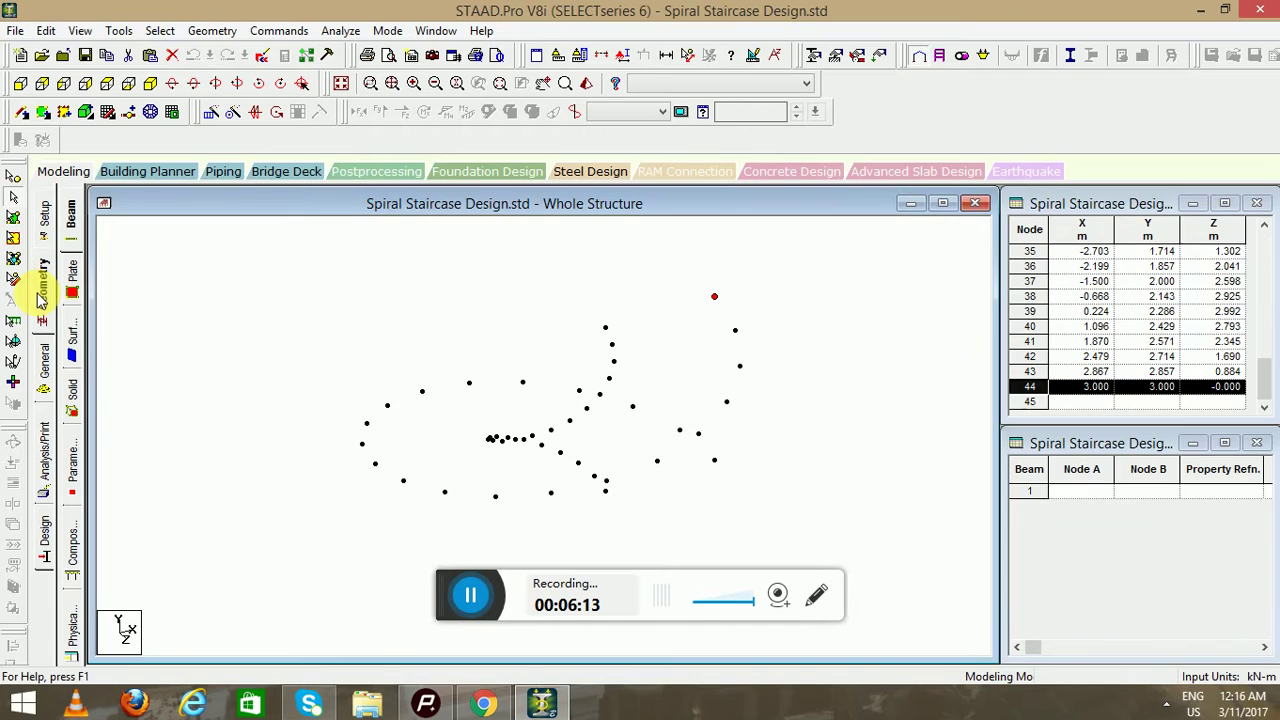
Show the node numbers on the model, clear the node selection and rotate the structure until the lower nodes of both spirals are clearly separated
click(240, 83)
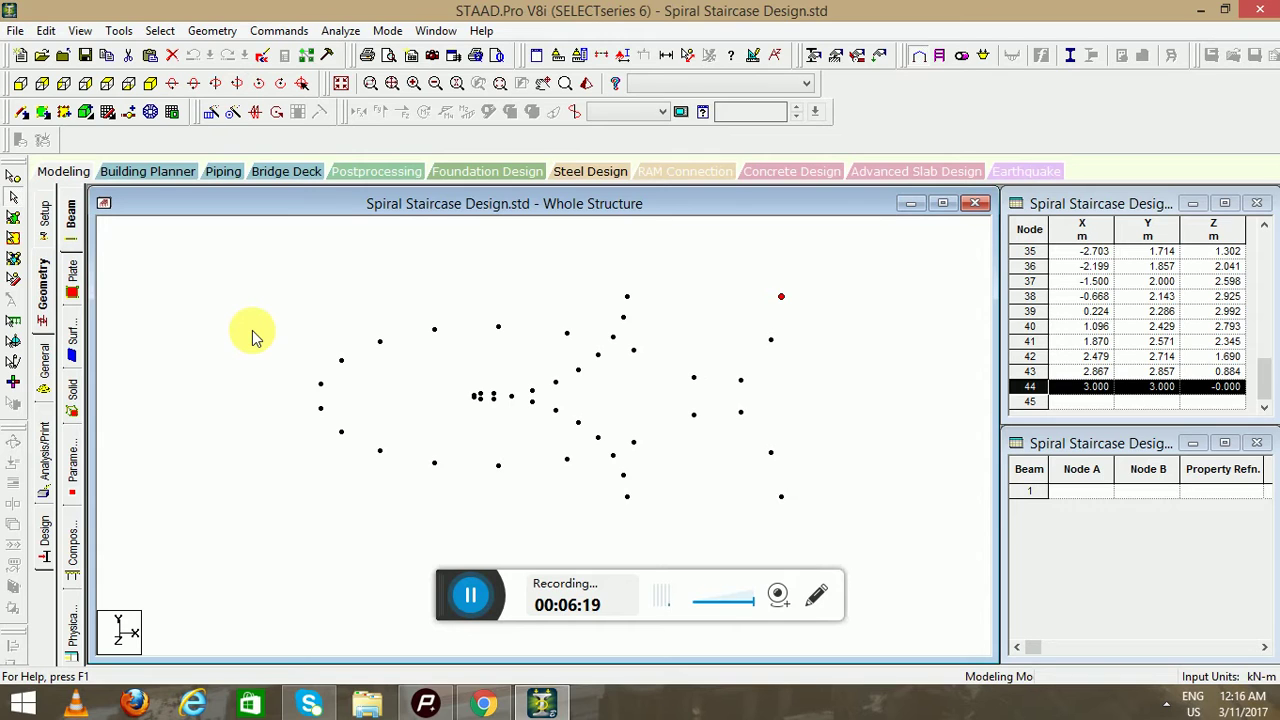
key(shift+n)
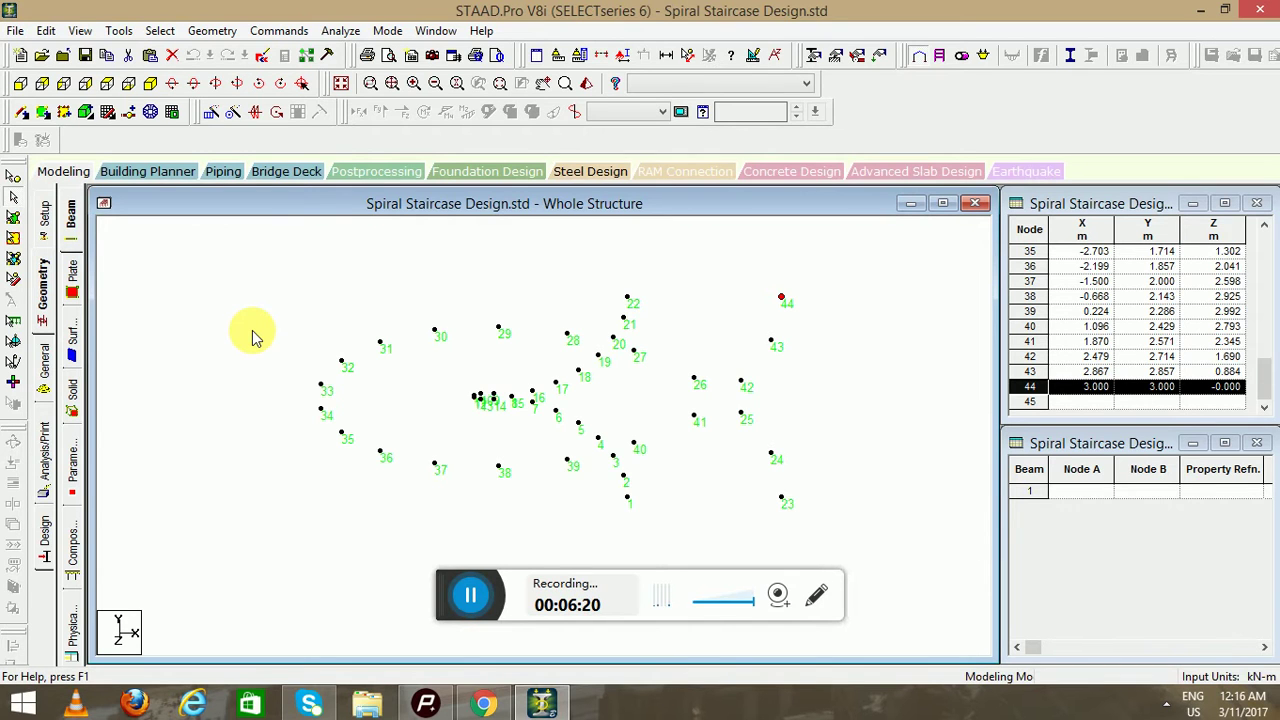
click(214, 84)
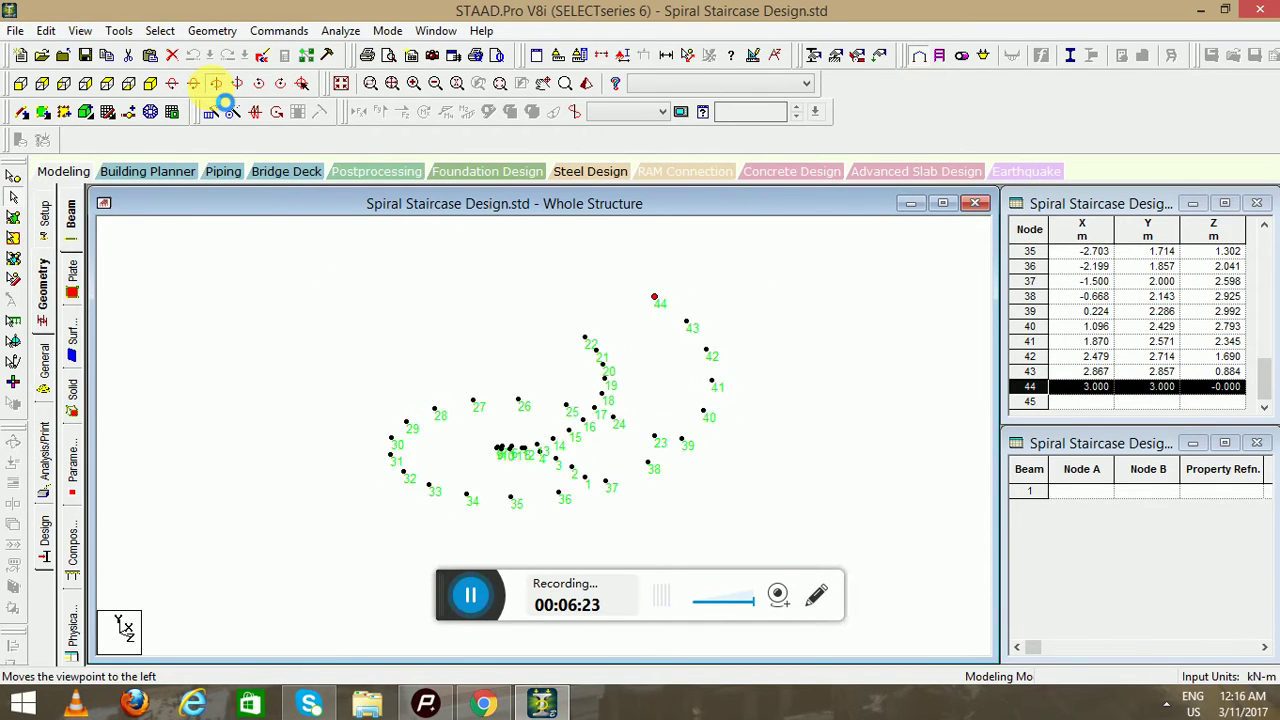
click(237, 84)
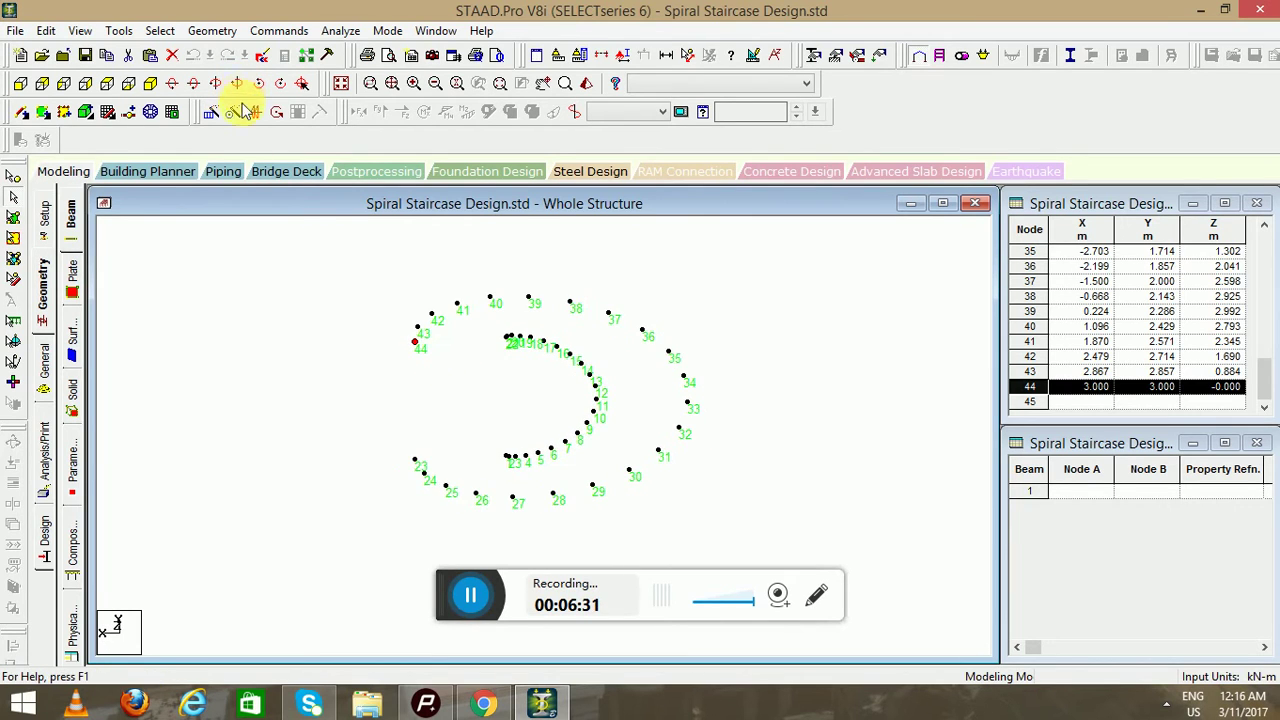
click(298, 378)
scroll(523, 451, up, 5)
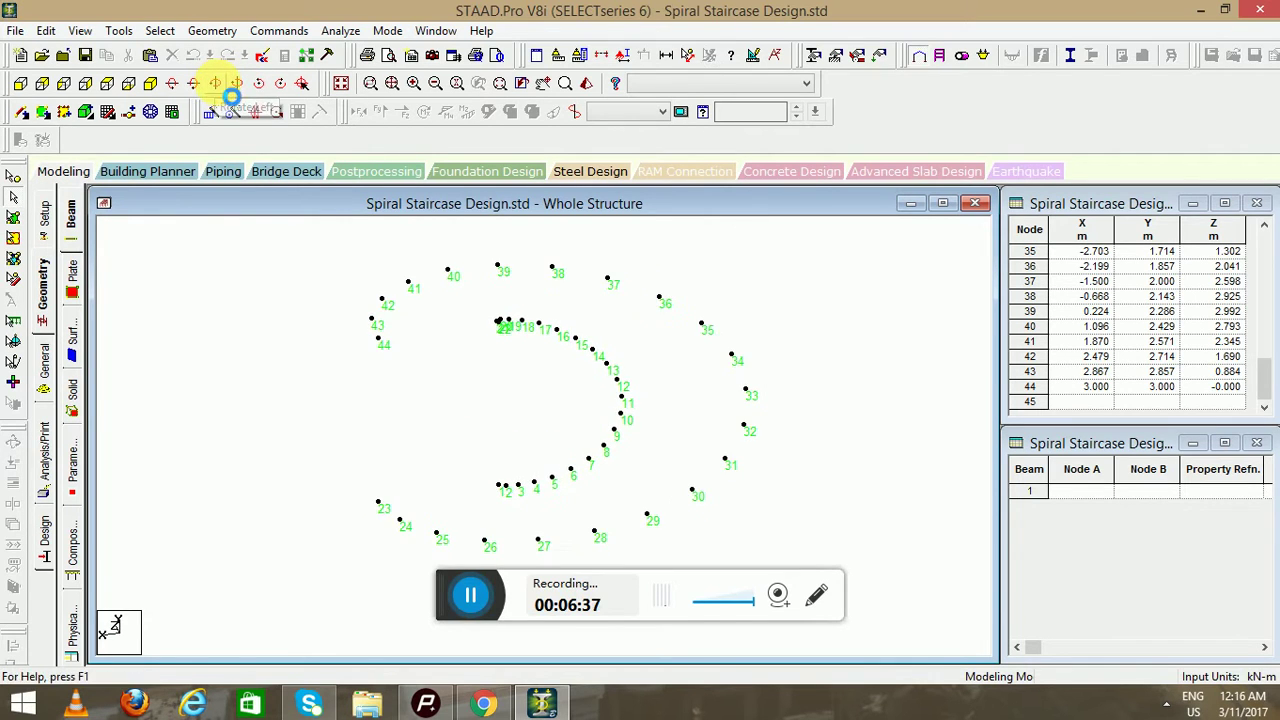
click(230, 96)
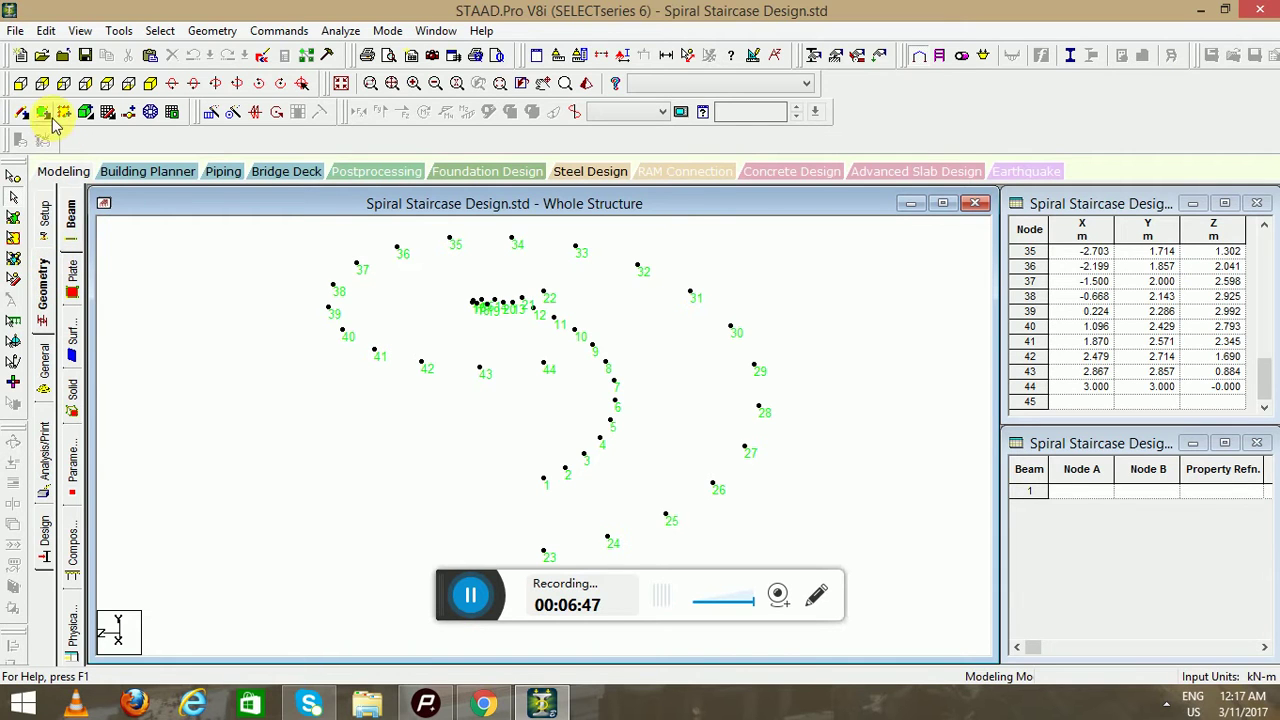
Add the first quad plate of the staircase through nodes 23, 1, 2 and 24
click(212, 30)
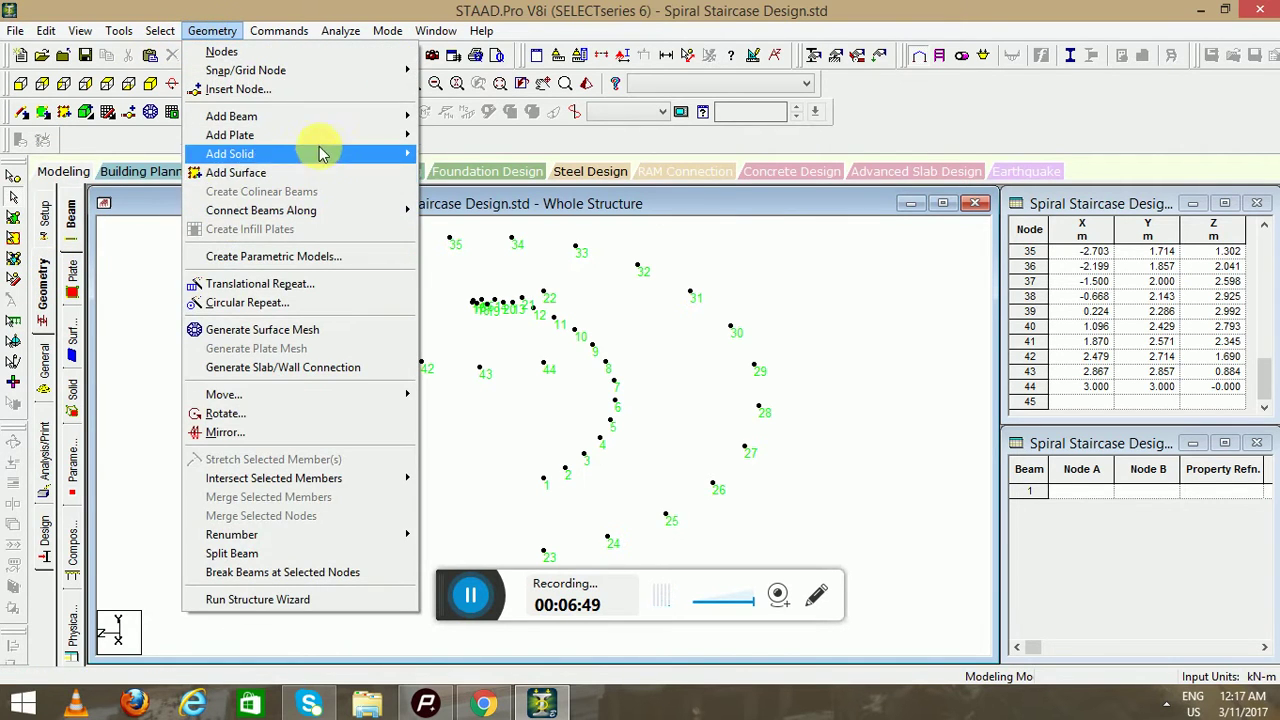
mouse_move(334, 135)
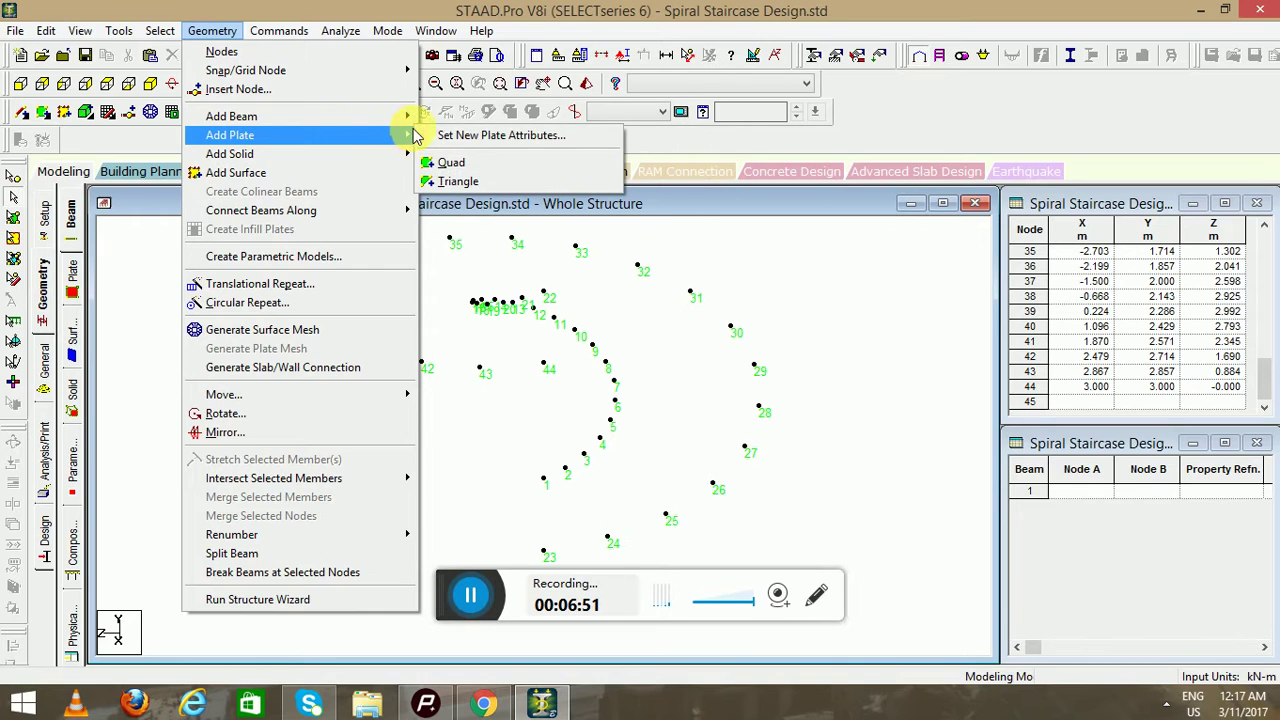
click(445, 162)
scroll(586, 534, up, 2)
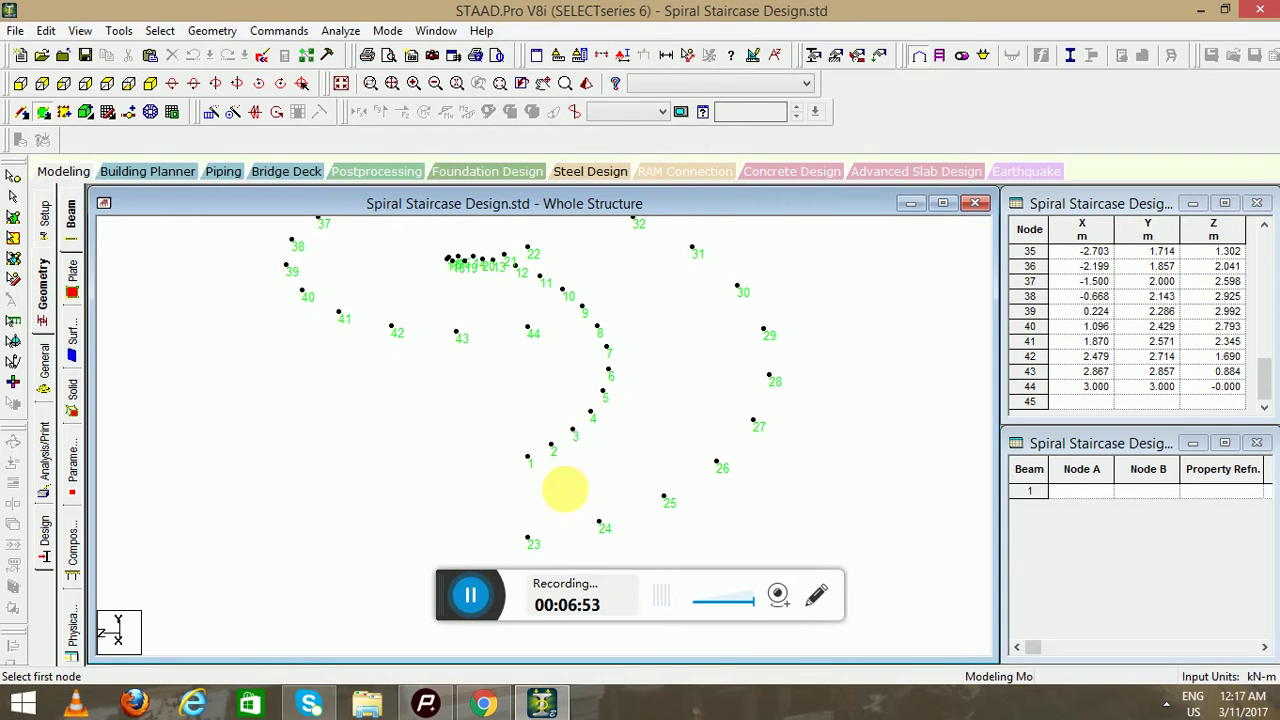
click(528, 538)
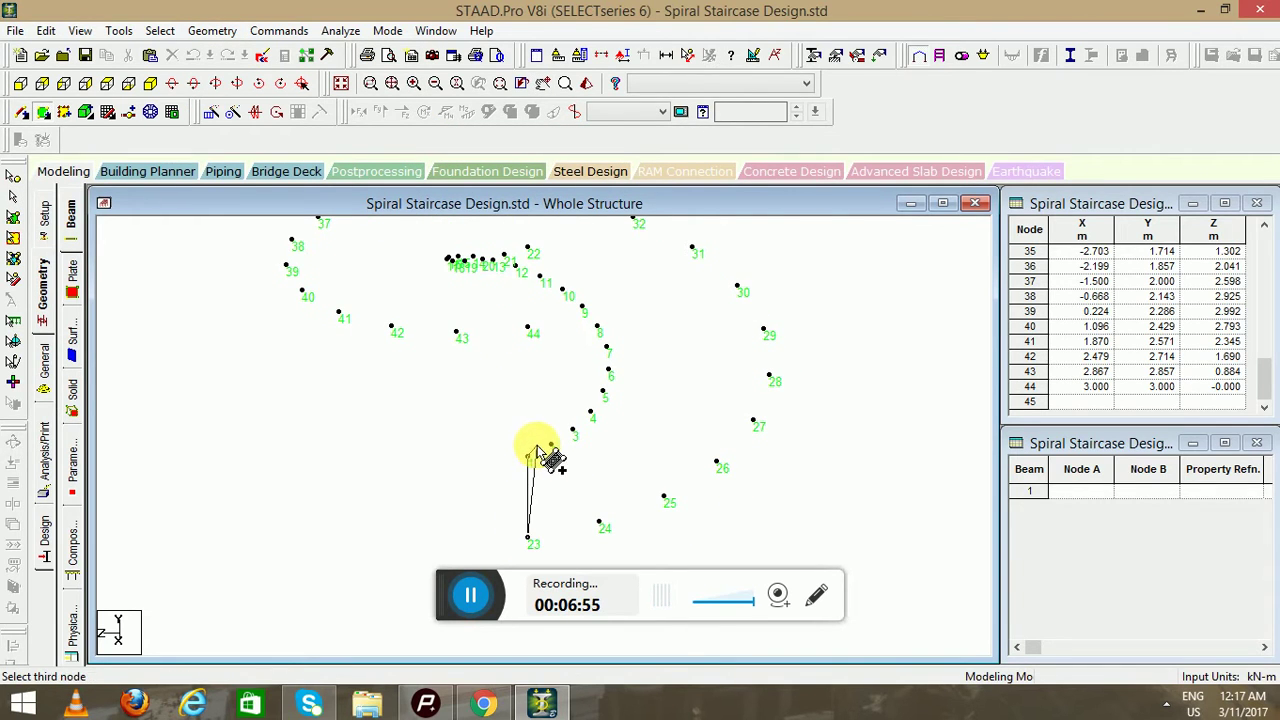
click(550, 444)
click(598, 527)
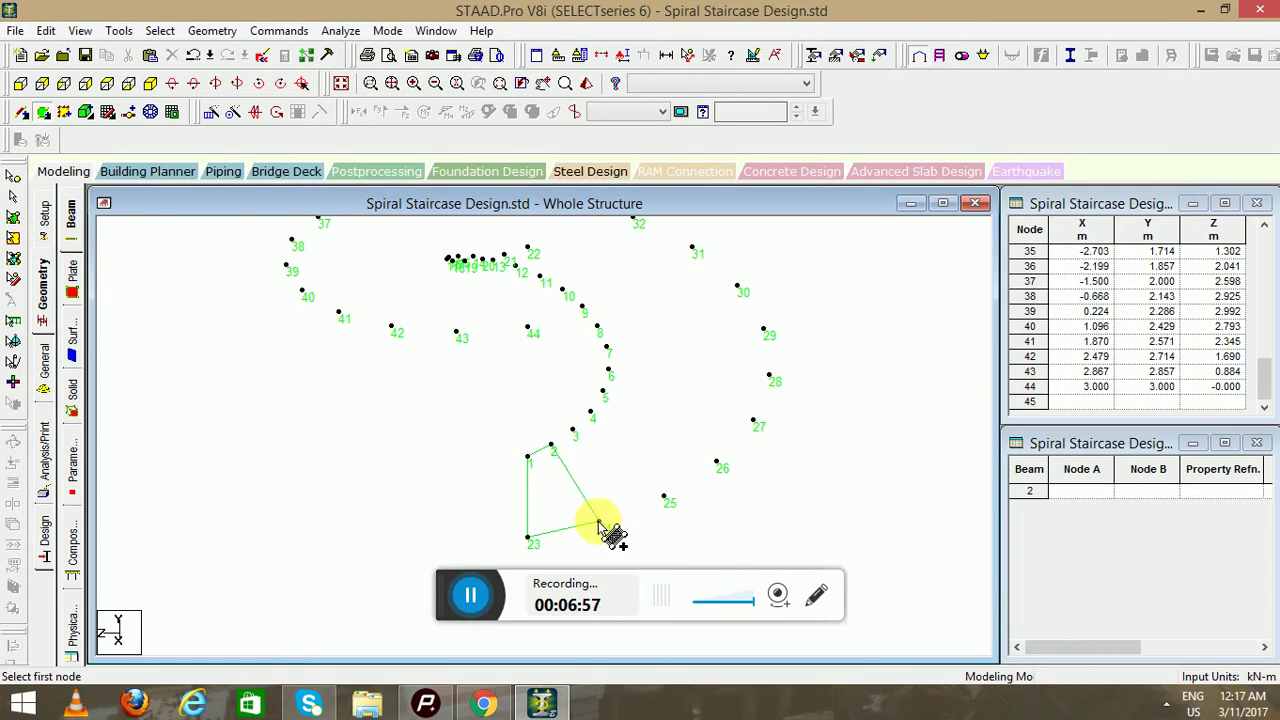
Add three adjoining quad plates between the inner and outer spirals, from nodes 2 and 24 up to nodes 5 and 27
middle_drag(617, 500, 591, 528)
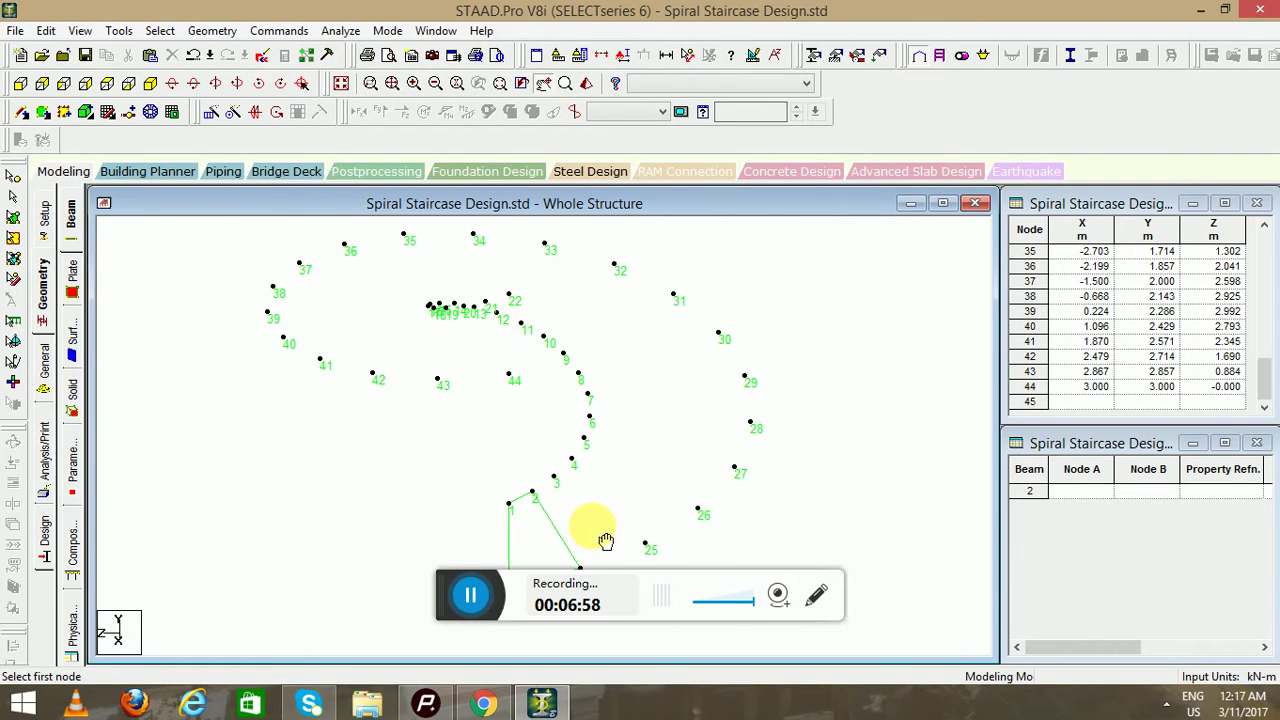
click(552, 478)
click(645, 545)
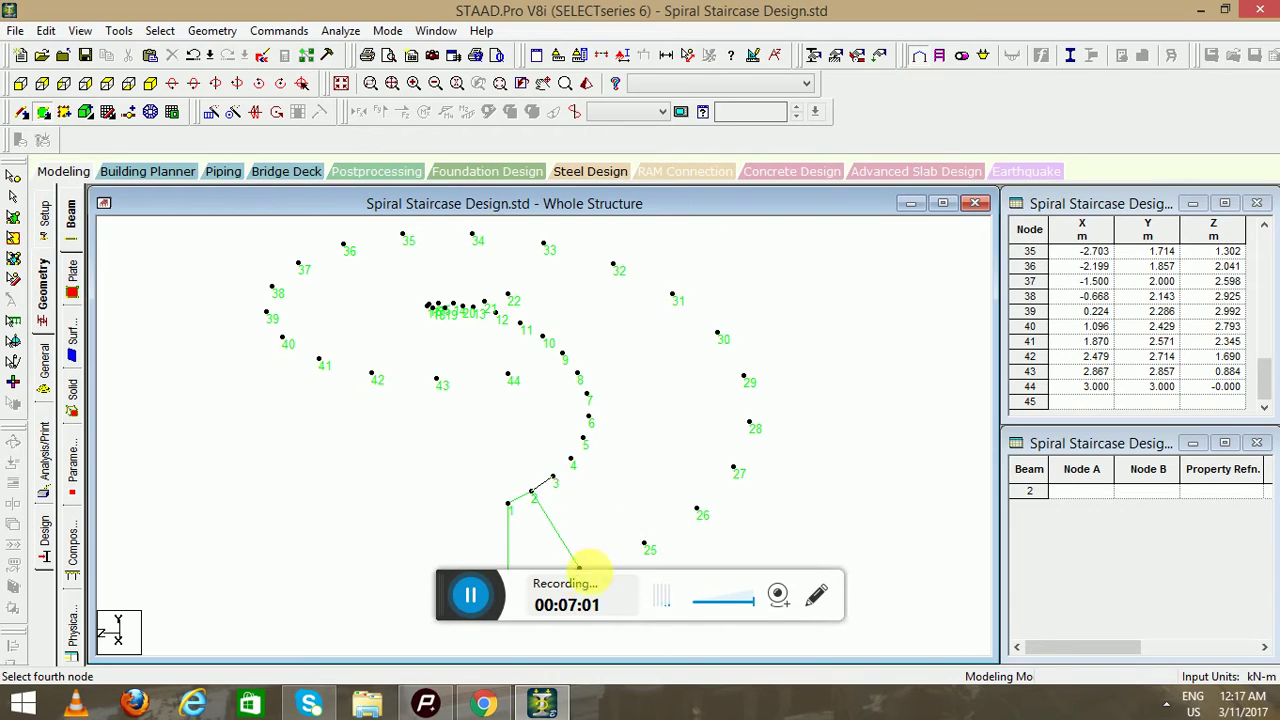
middle_drag(598, 545, 567, 567)
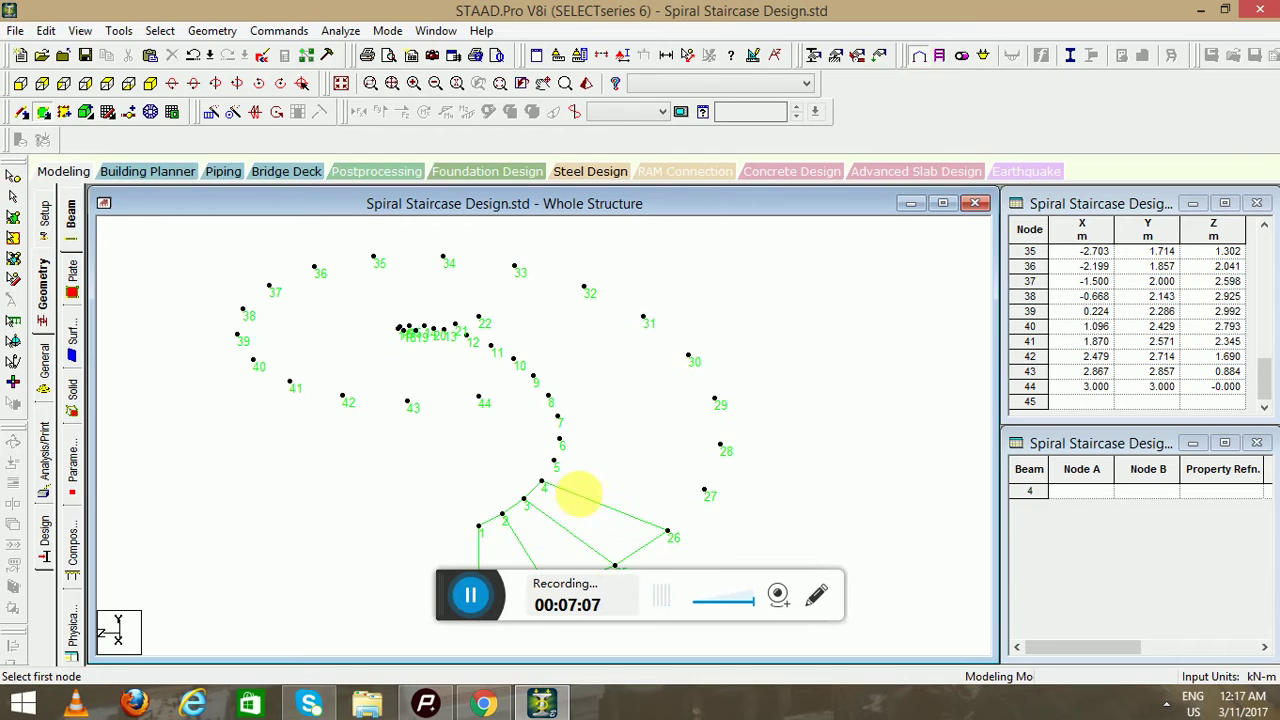
middle_drag(580, 492, 547, 515)
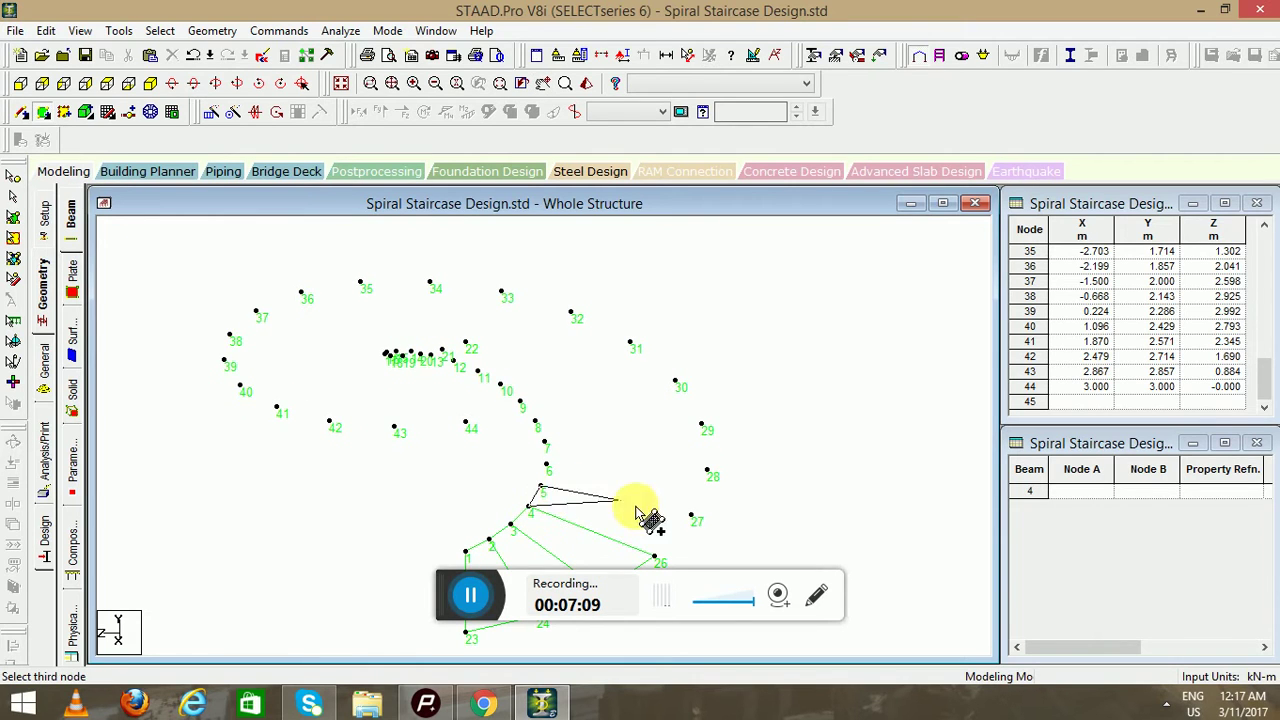
click(690, 516)
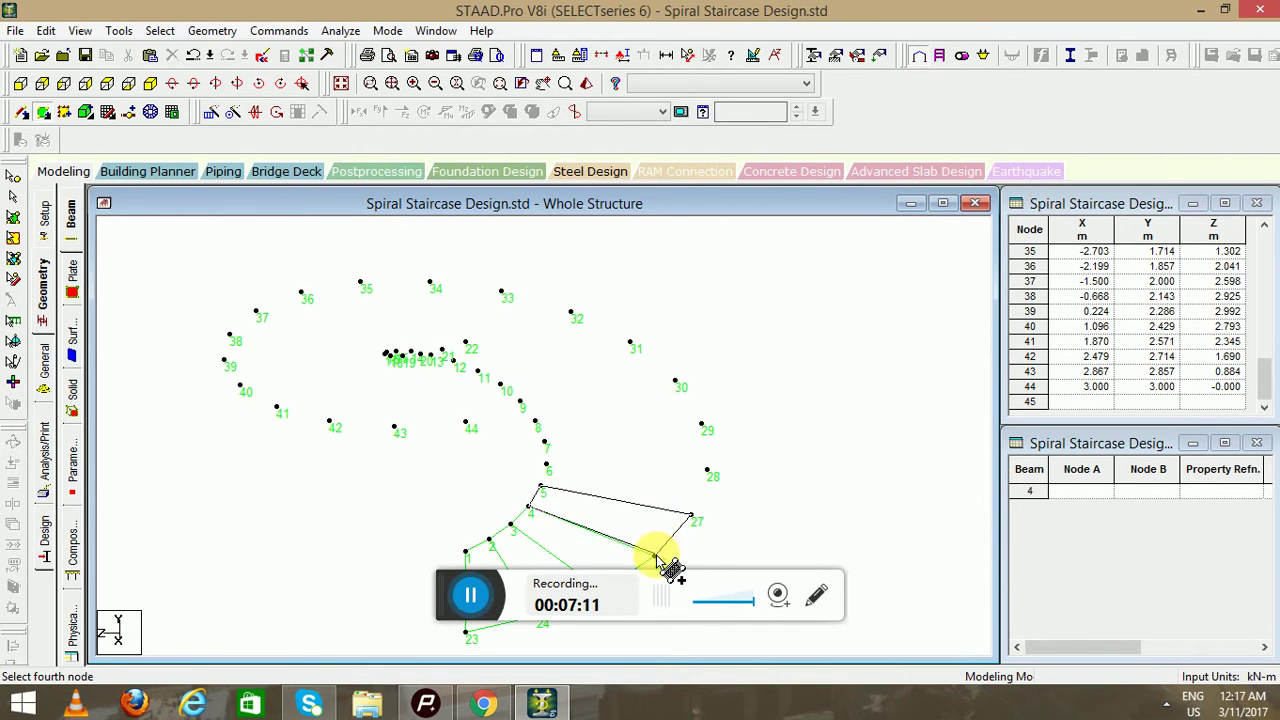
Continue the staircase with three more quad plates, from nodes 5 and 27 up to nodes 8 and 30
scroll(655, 555, up, 3)
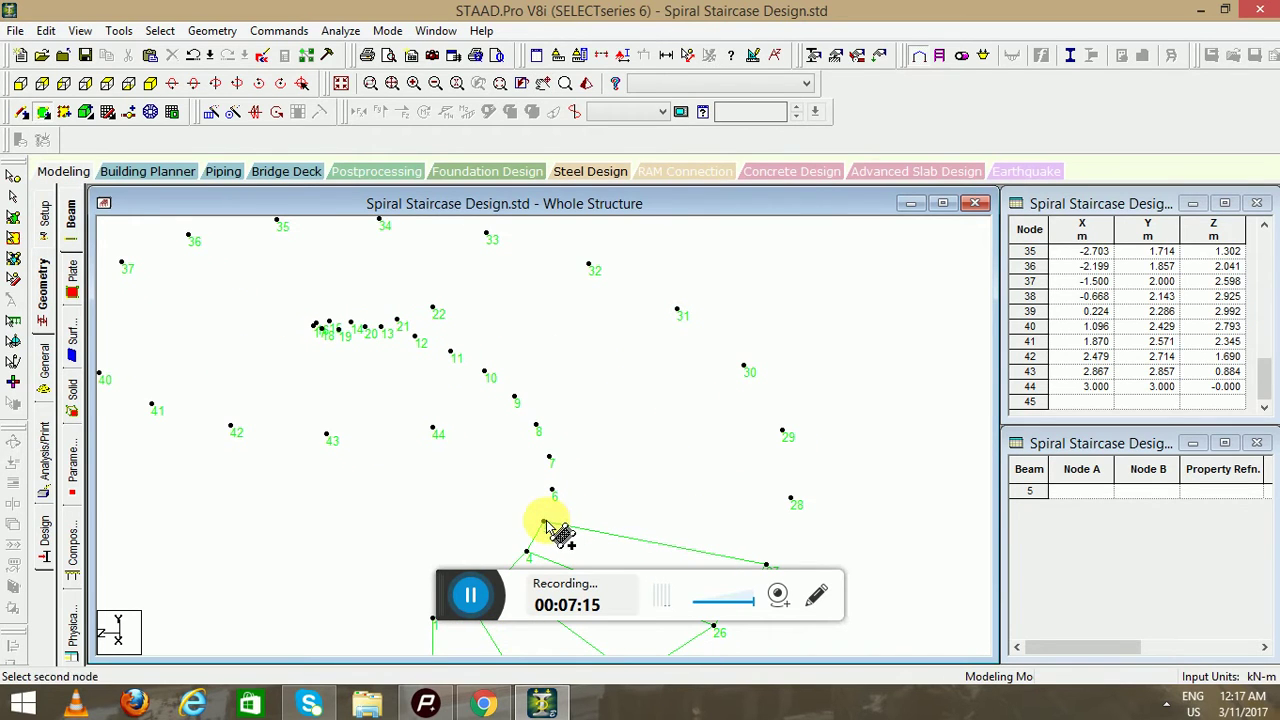
click(790, 498)
click(766, 565)
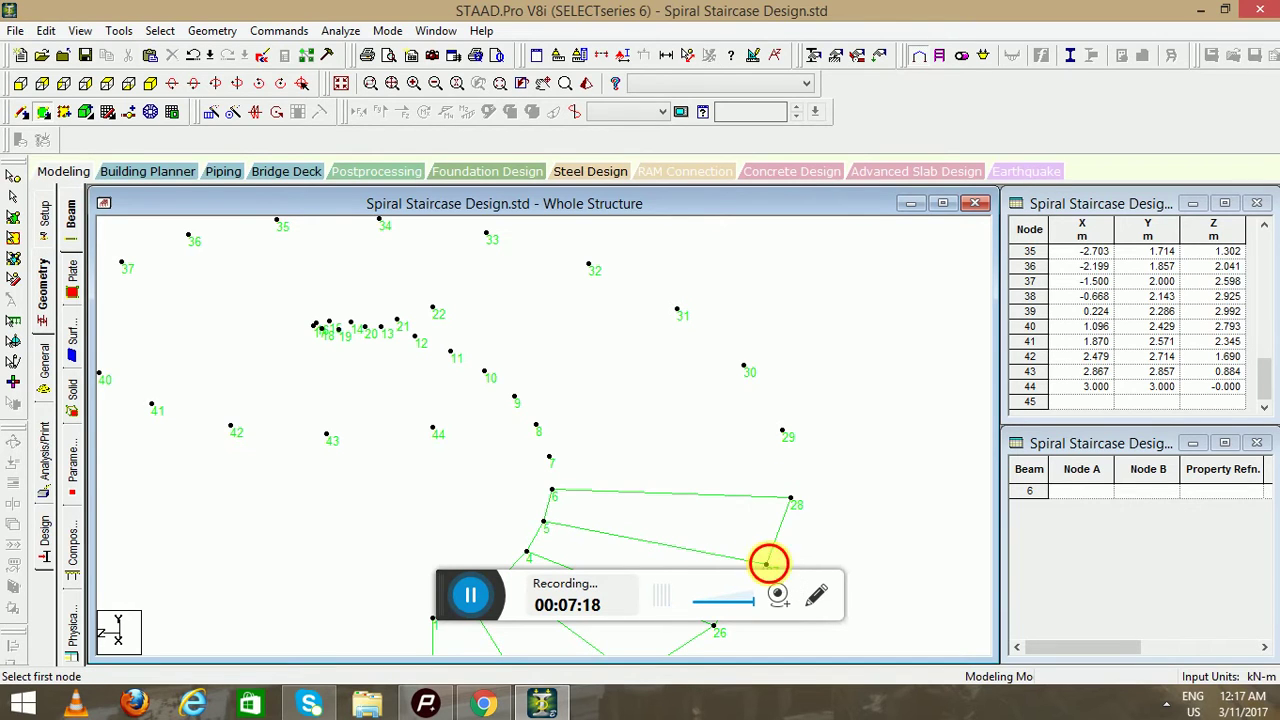
click(549, 458)
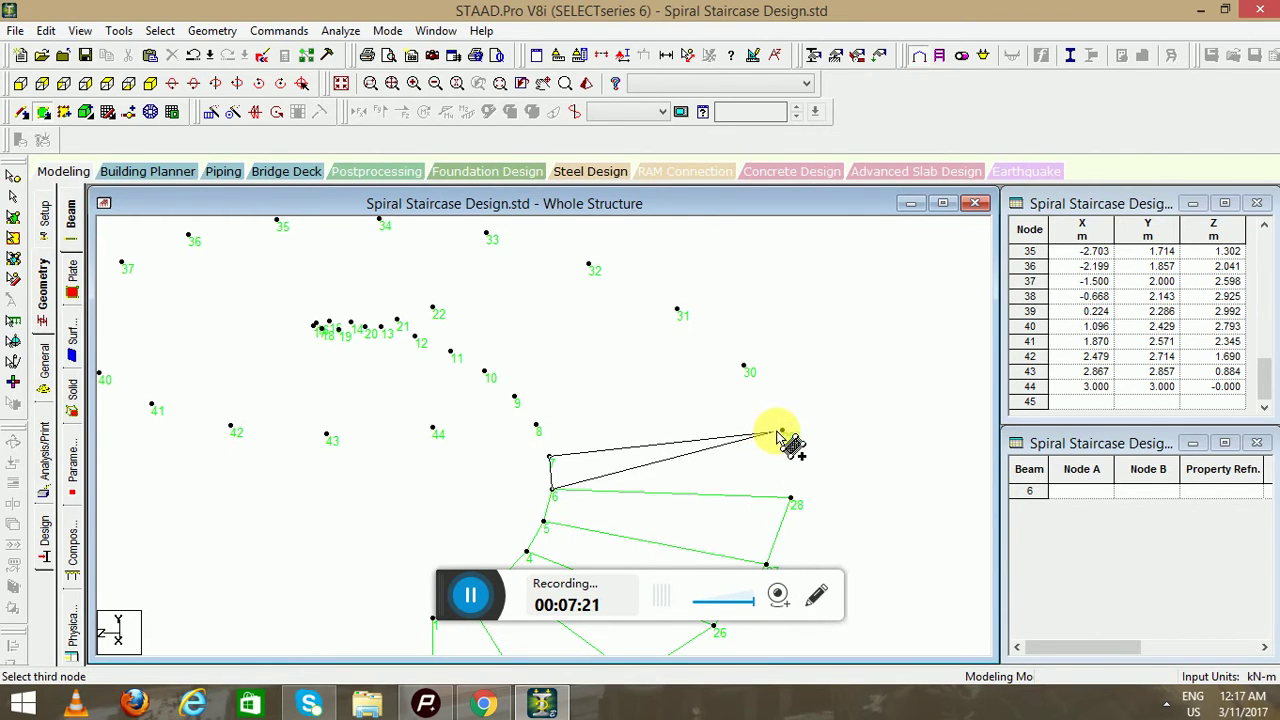
click(549, 457)
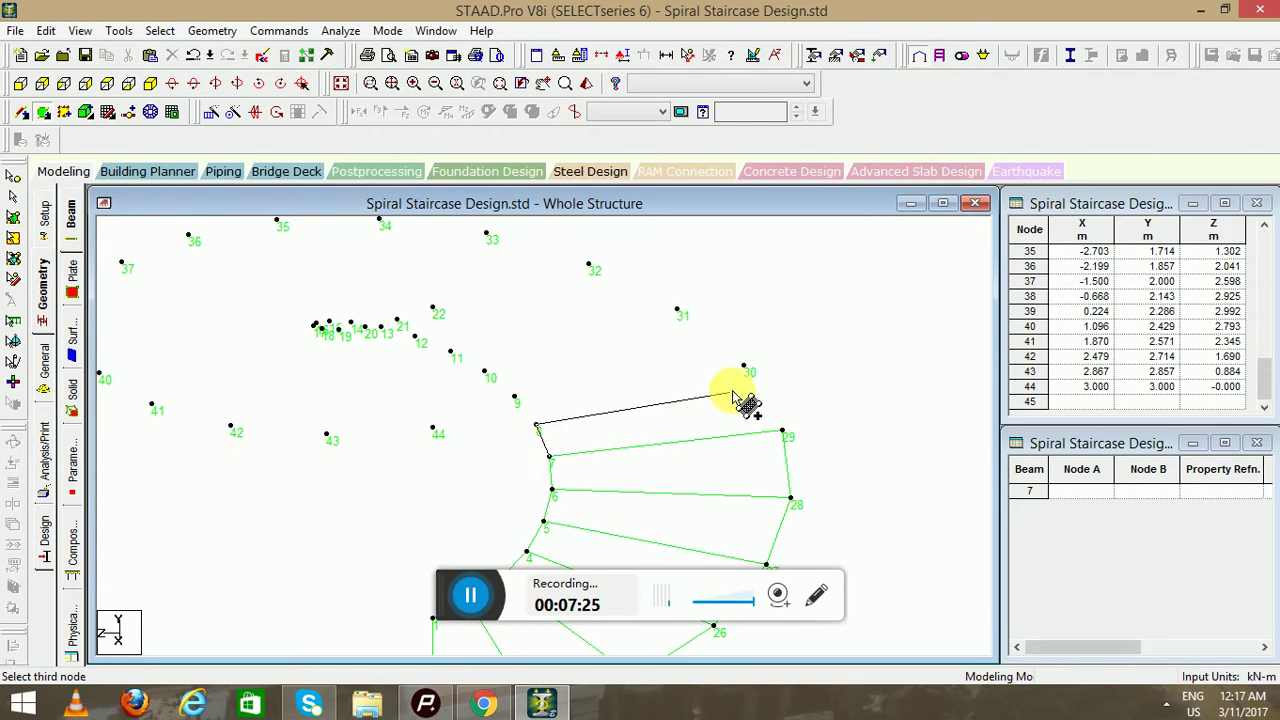
click(745, 369)
click(783, 433)
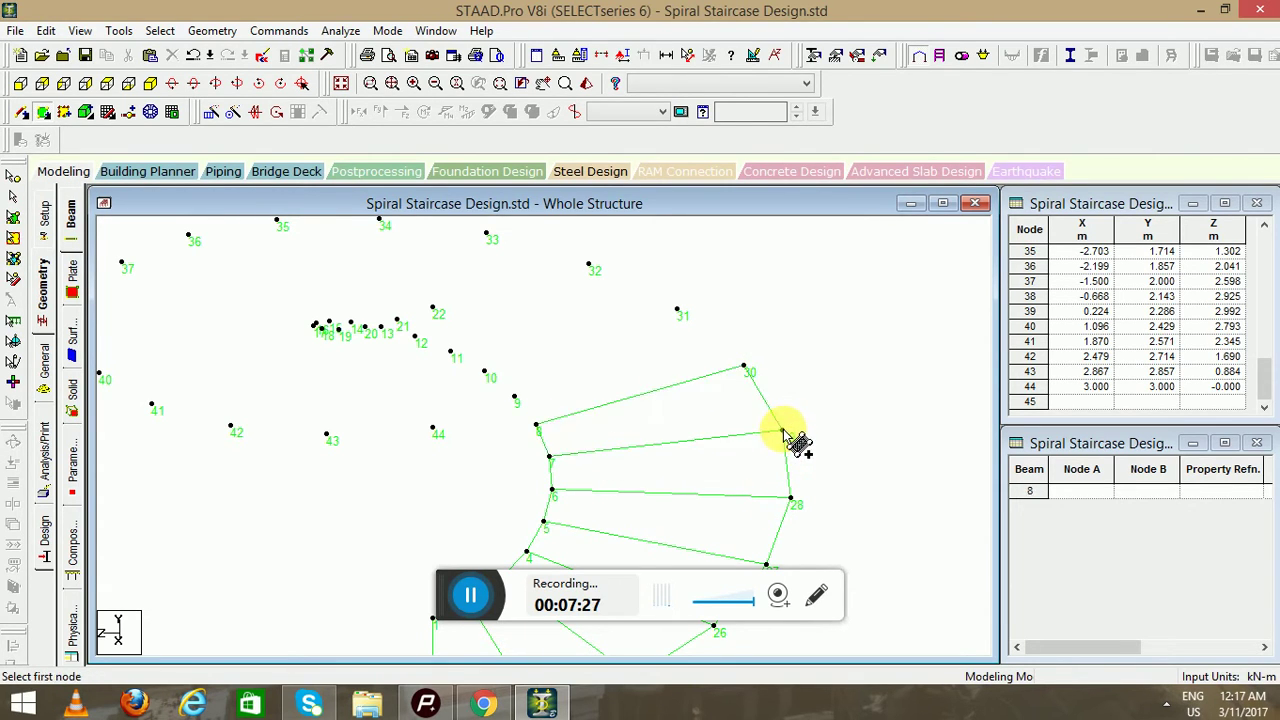
Rotate the structure and add two more quad plates to the staircase, from nodes 8 and 30 up to nodes 10 and 32
click(239, 85)
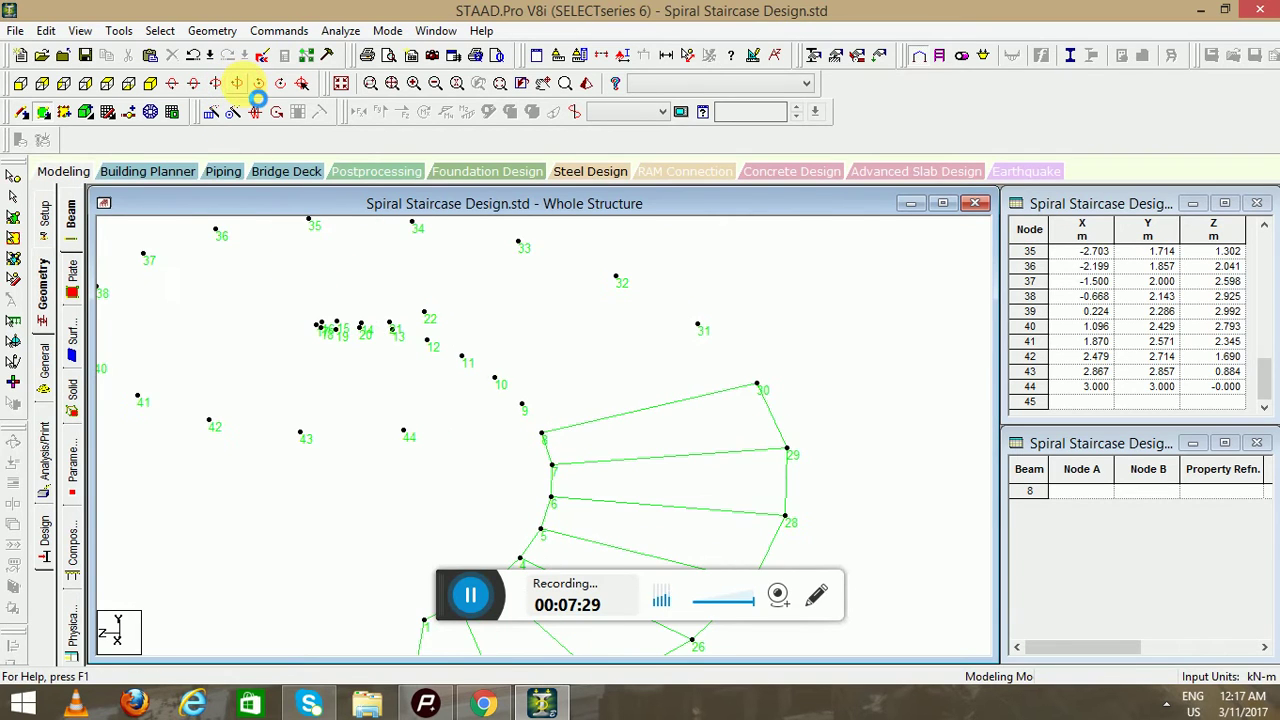
click(242, 86)
click(241, 86)
click(241, 86)
click(240, 86)
click(241, 86)
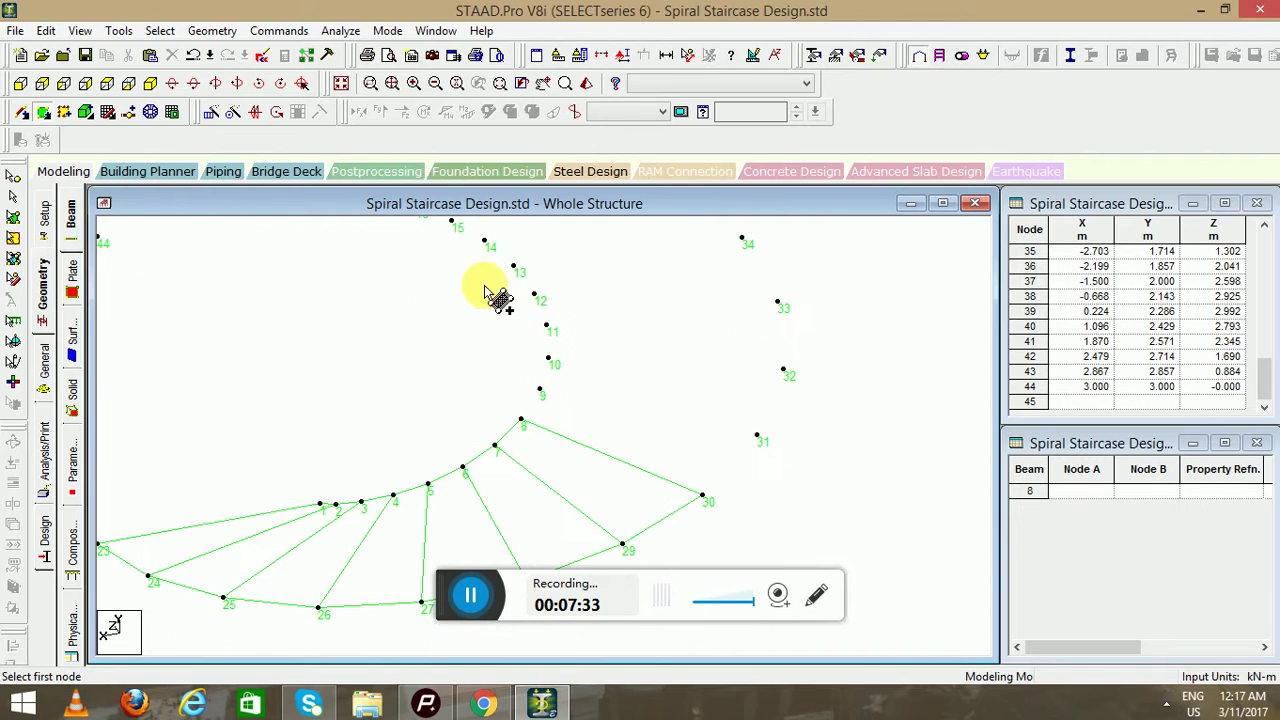
click(540, 389)
click(758, 437)
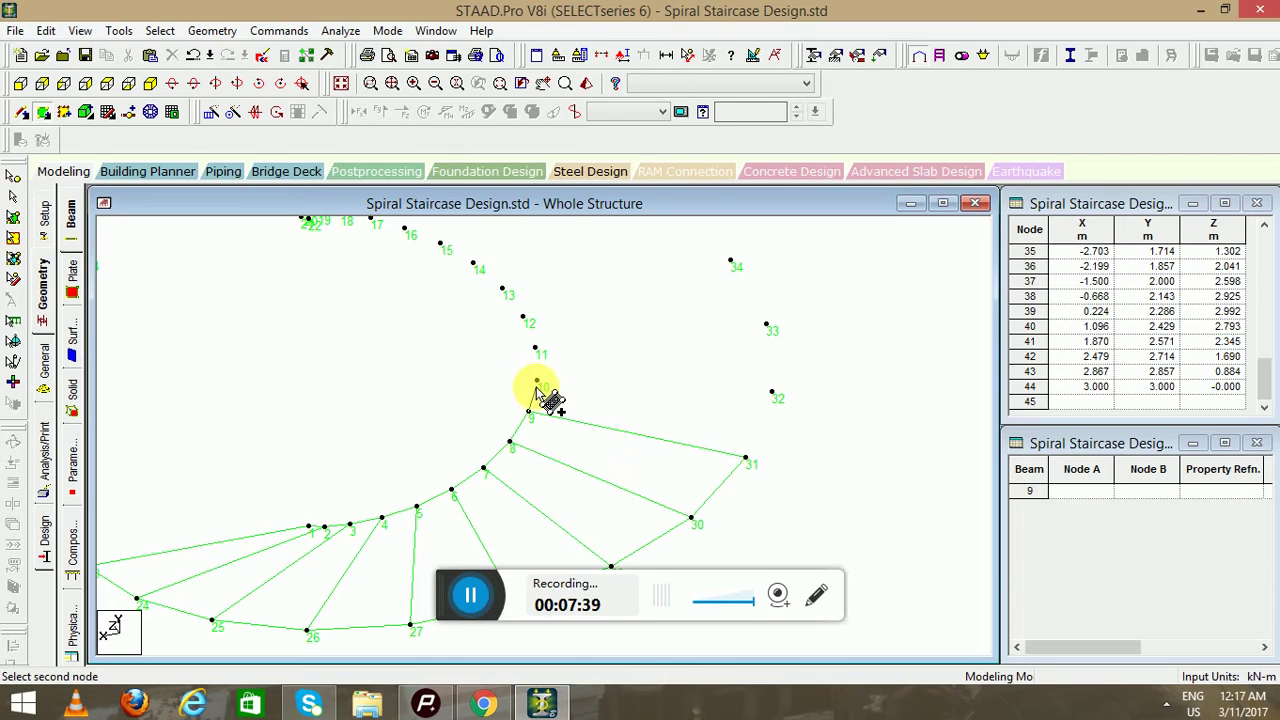
click(772, 392)
click(747, 459)
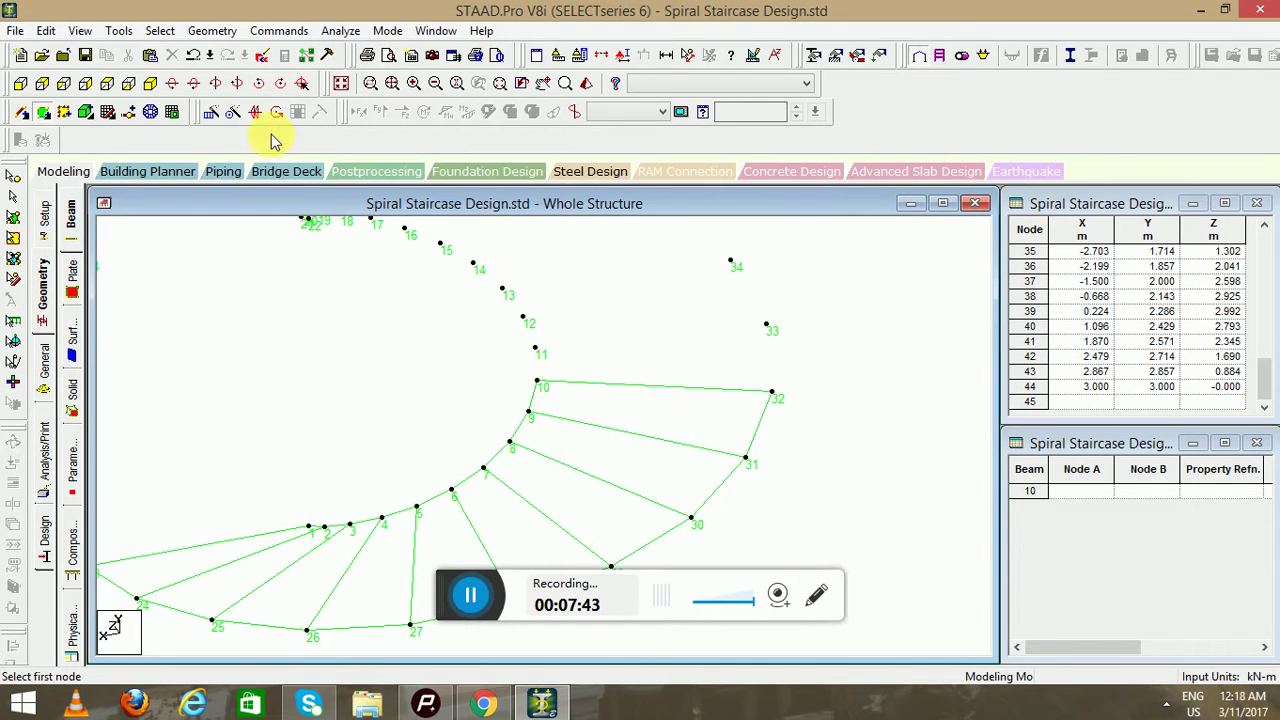
Extend the staircase with two quad plates, from nodes 10 and 32 up to nodes 12 and 34
click(237, 83)
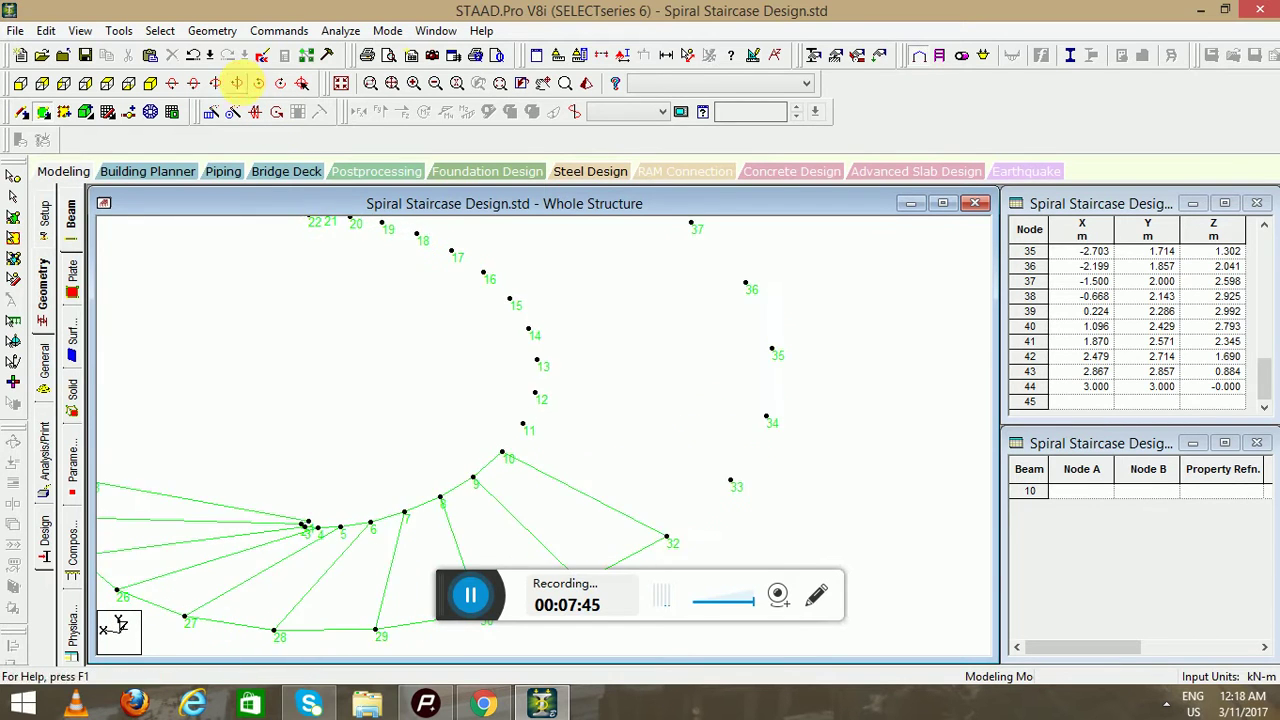
click(504, 453)
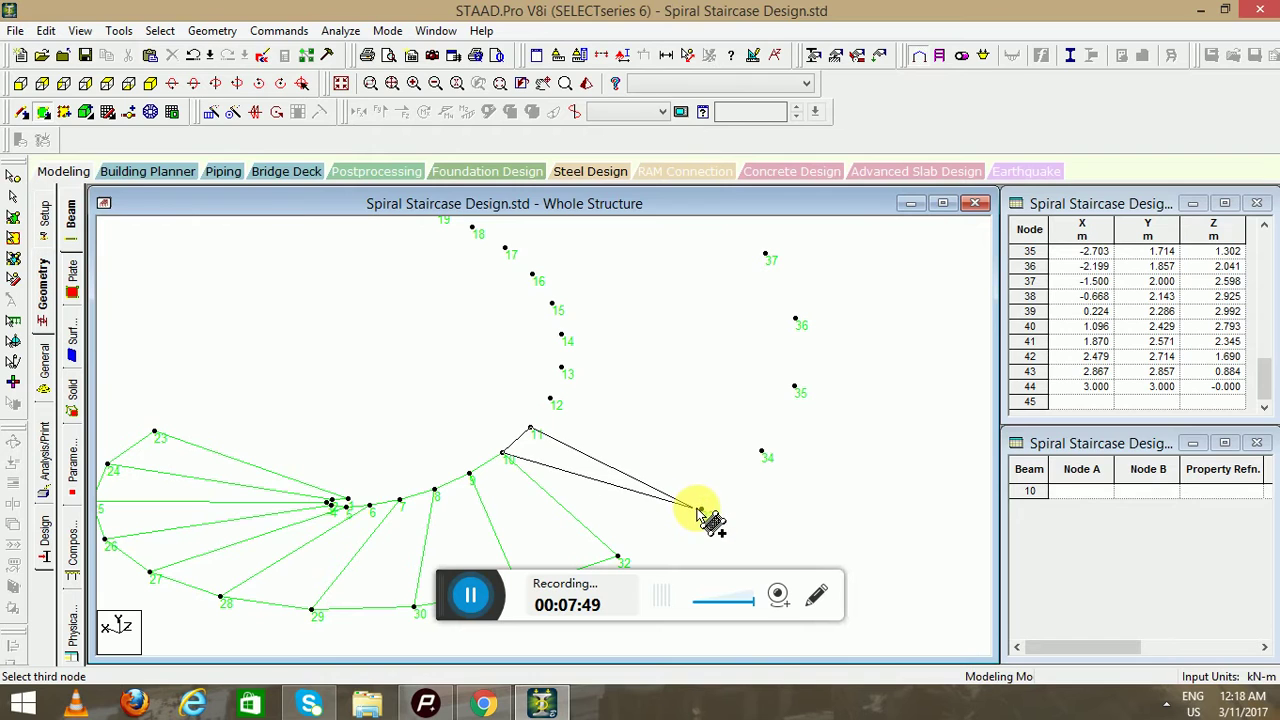
click(617, 557)
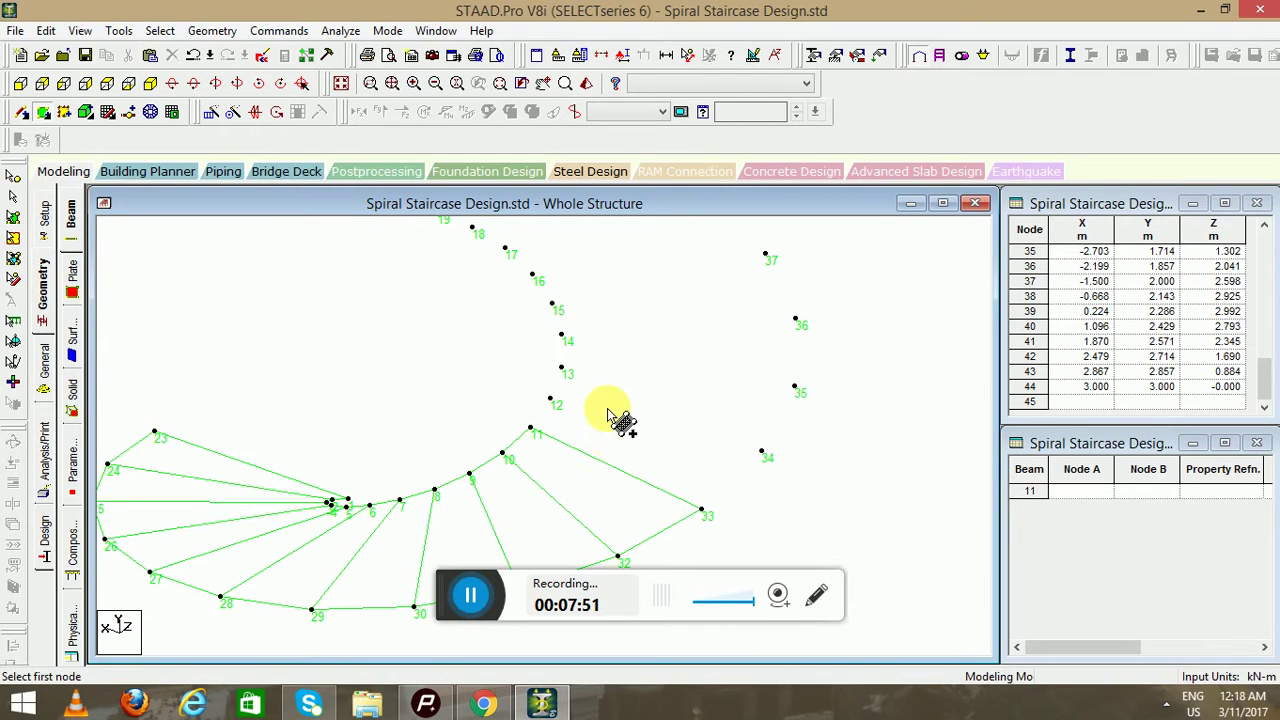
middle_drag(607, 418, 507, 483)
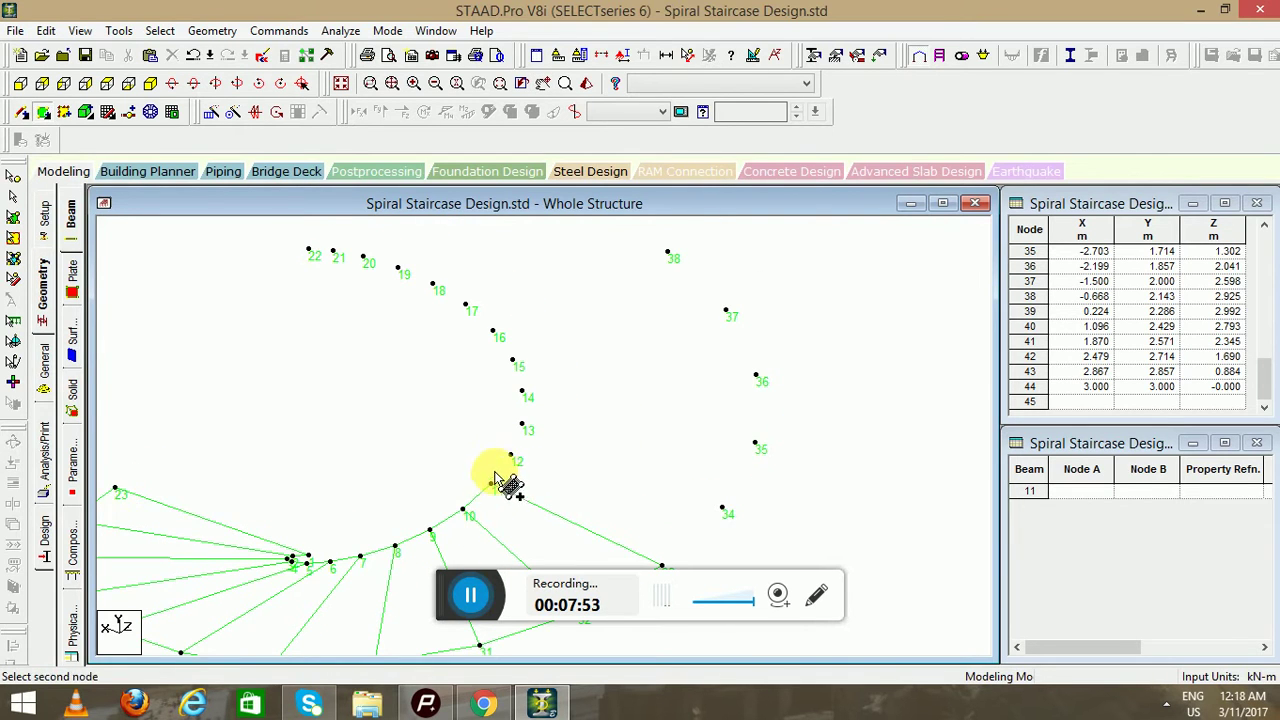
click(724, 512)
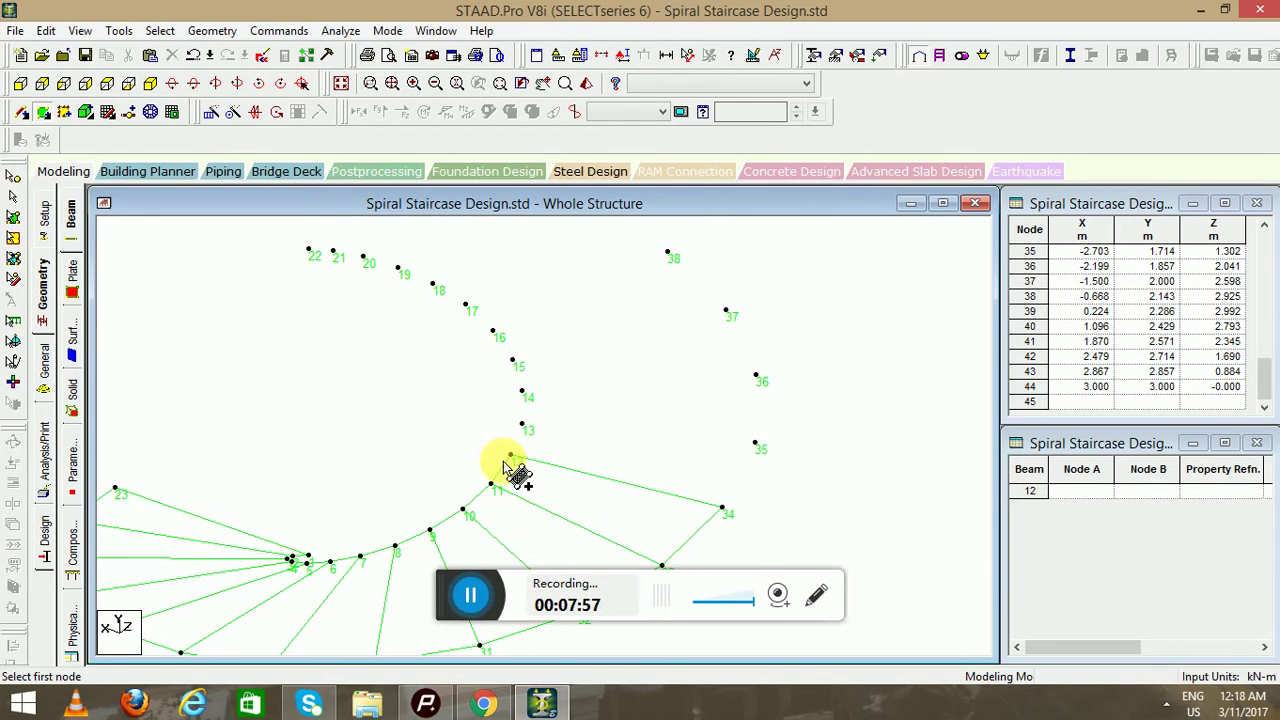
Add three adjoining quad plates between the spirals, from nodes 12 and 34 up to nodes 15 and 37
click(521, 427)
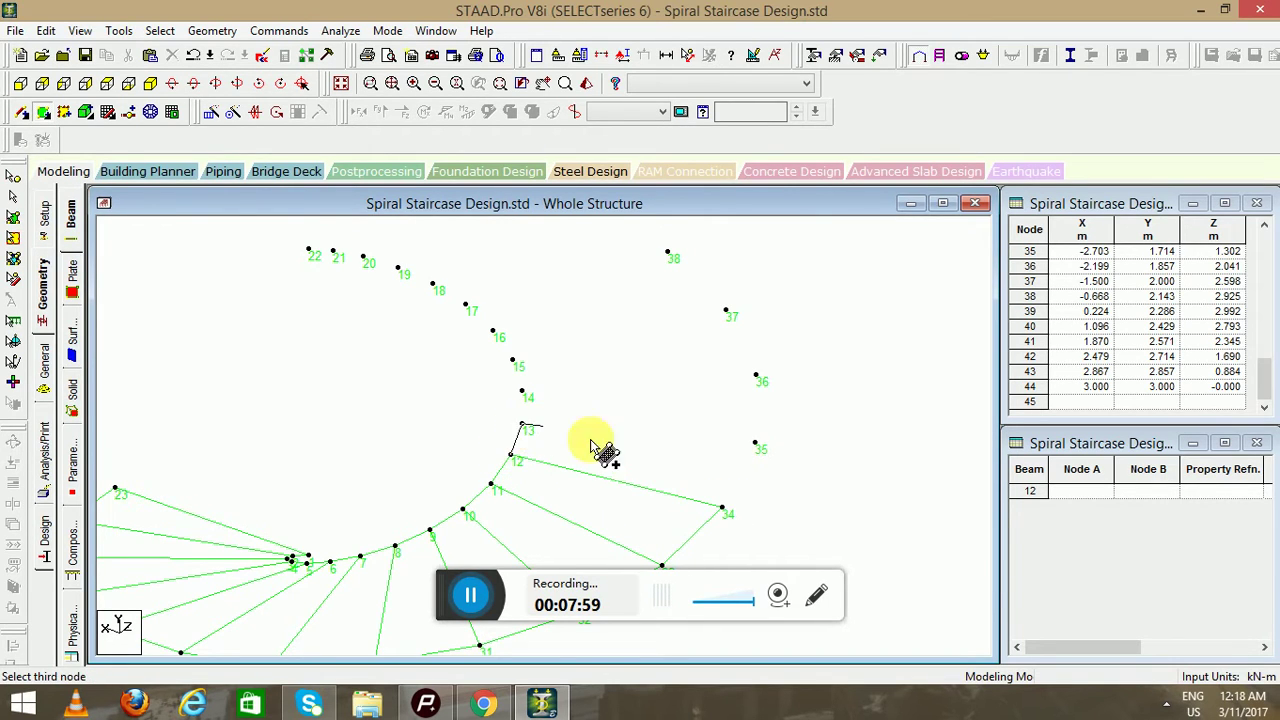
click(756, 443)
click(724, 509)
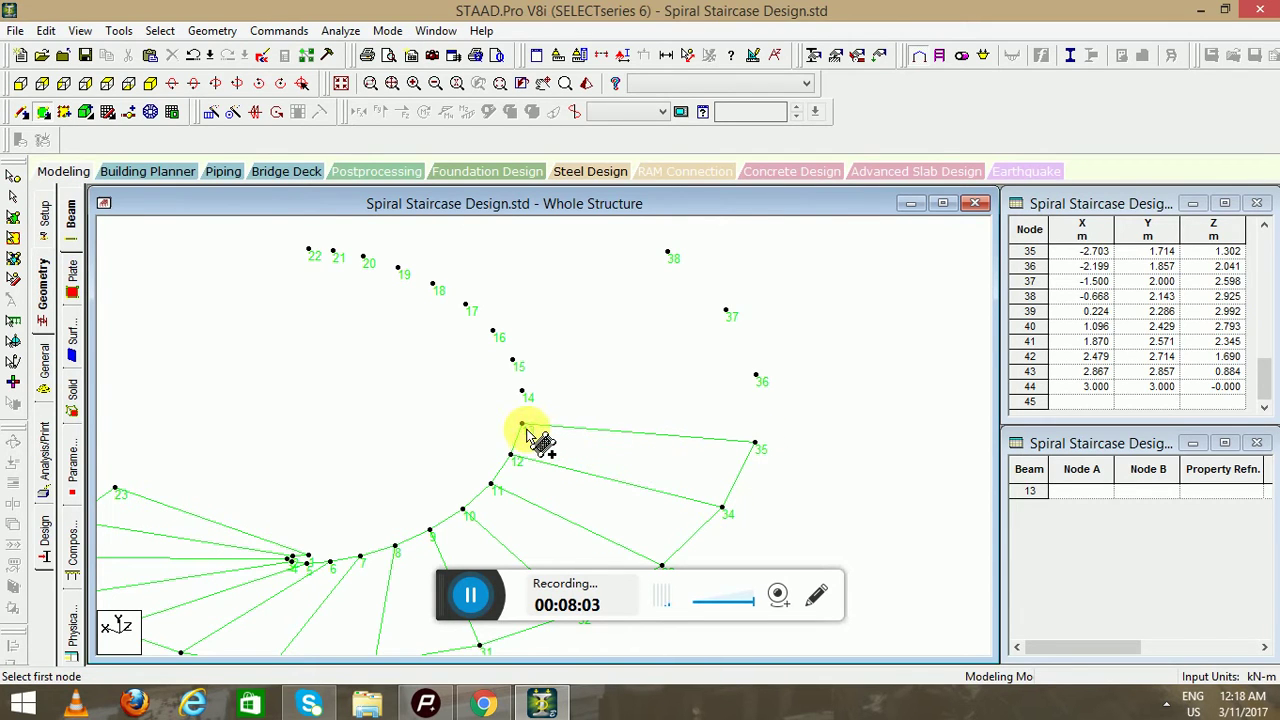
click(521, 391)
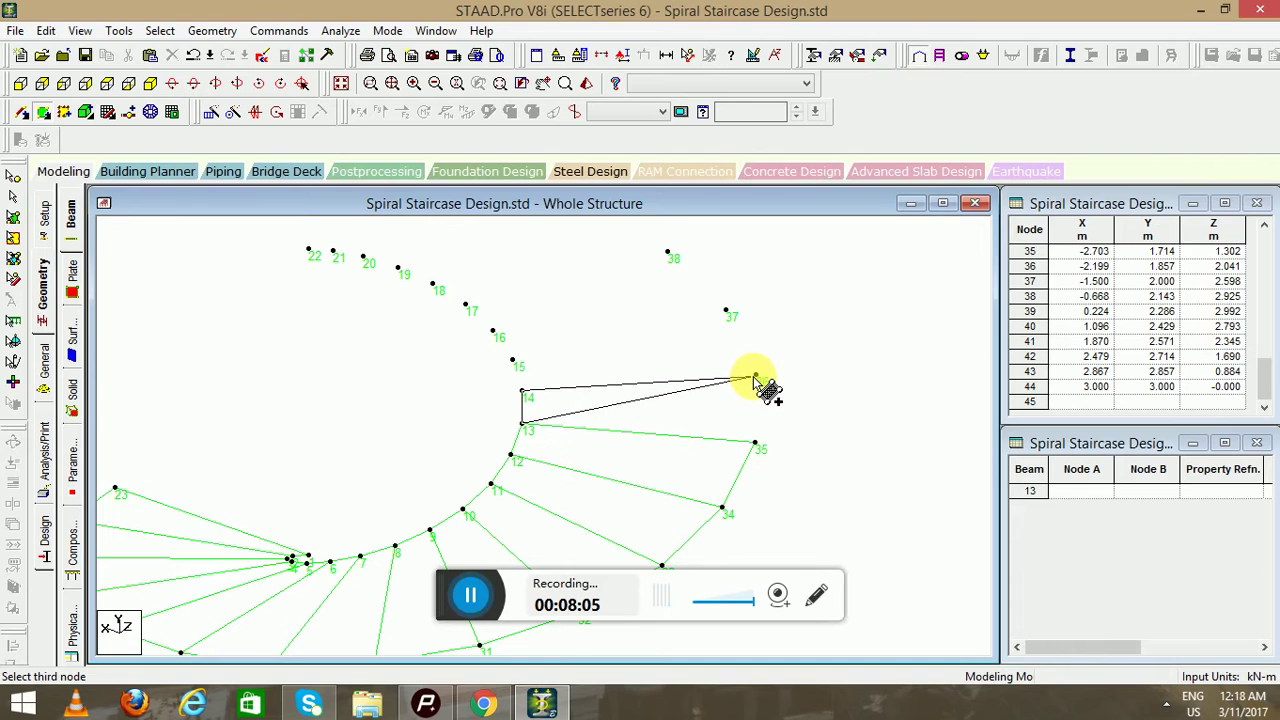
click(756, 443)
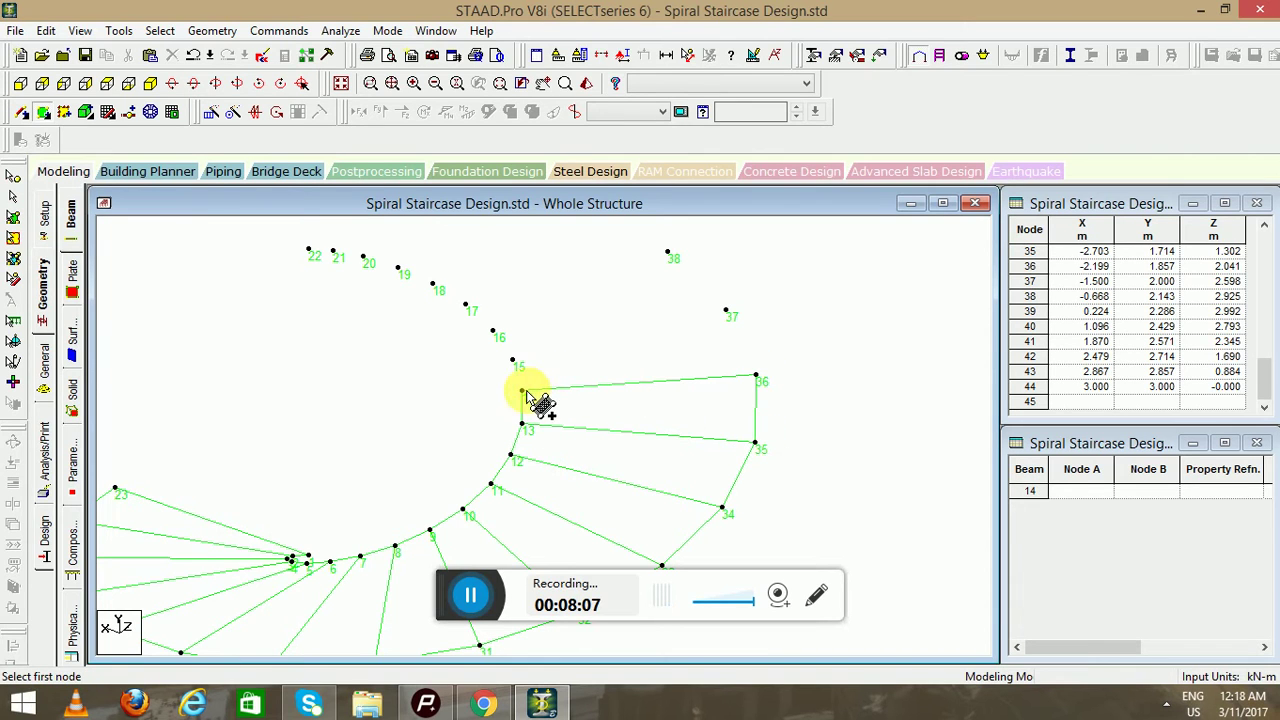
click(513, 361)
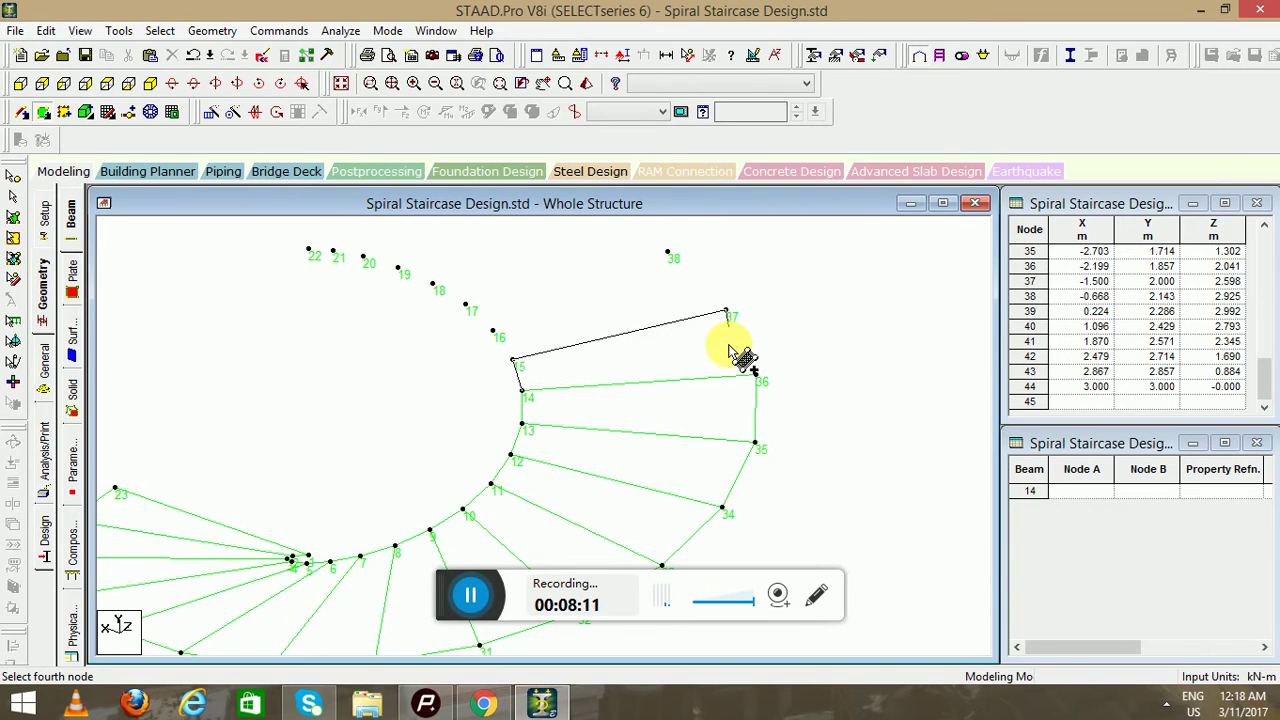
click(757, 376)
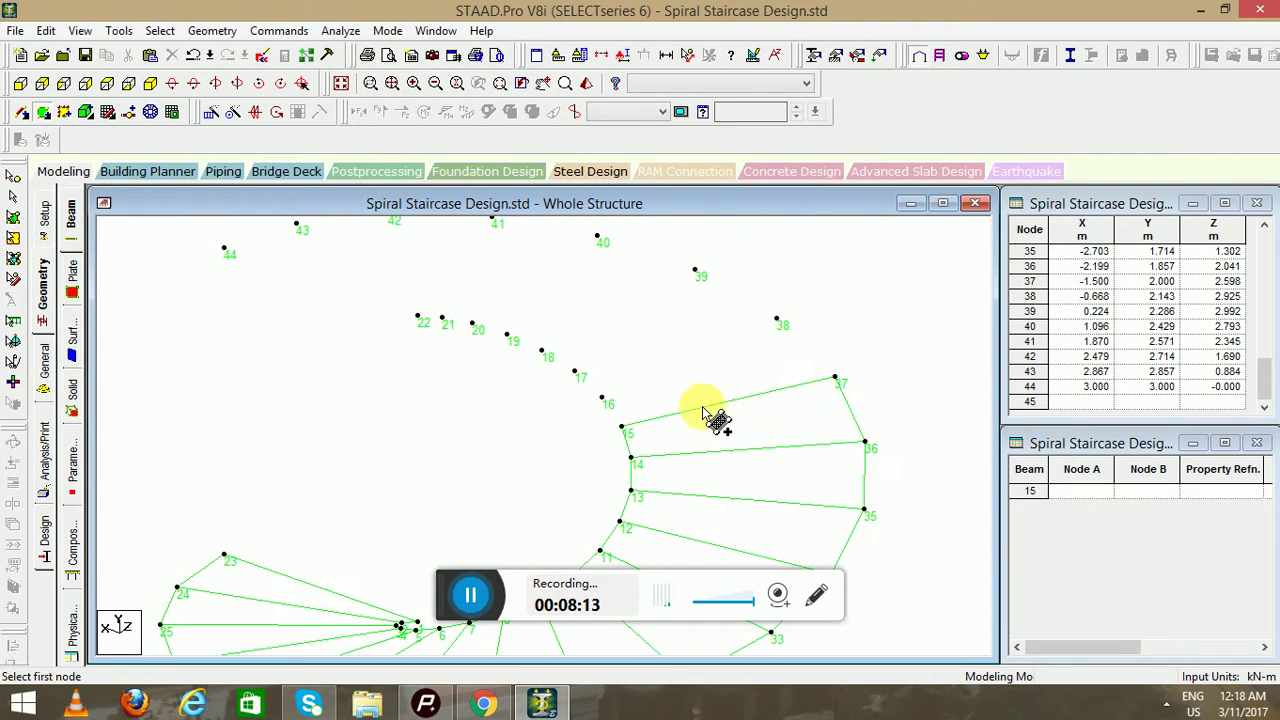
Continue the staircase with two quad plates, from nodes 15 and 37 up to nodes 17 and 39
click(603, 399)
click(776, 322)
click(834, 380)
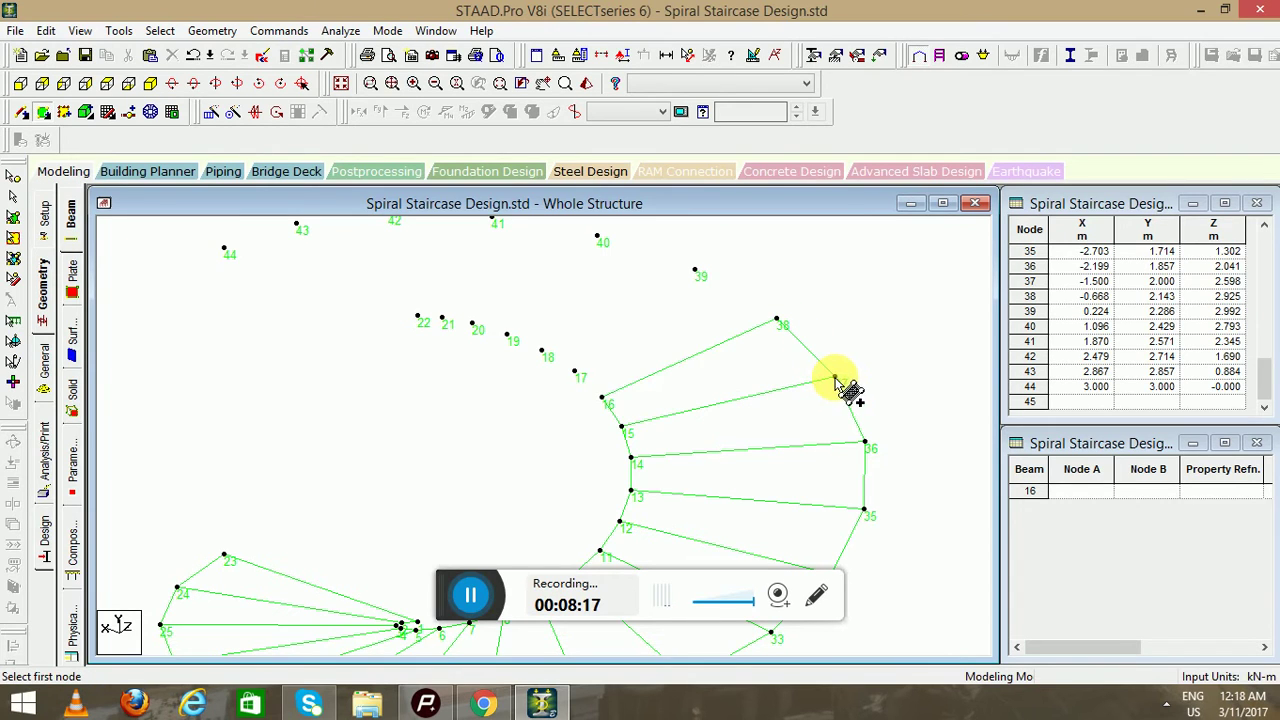
click(603, 399)
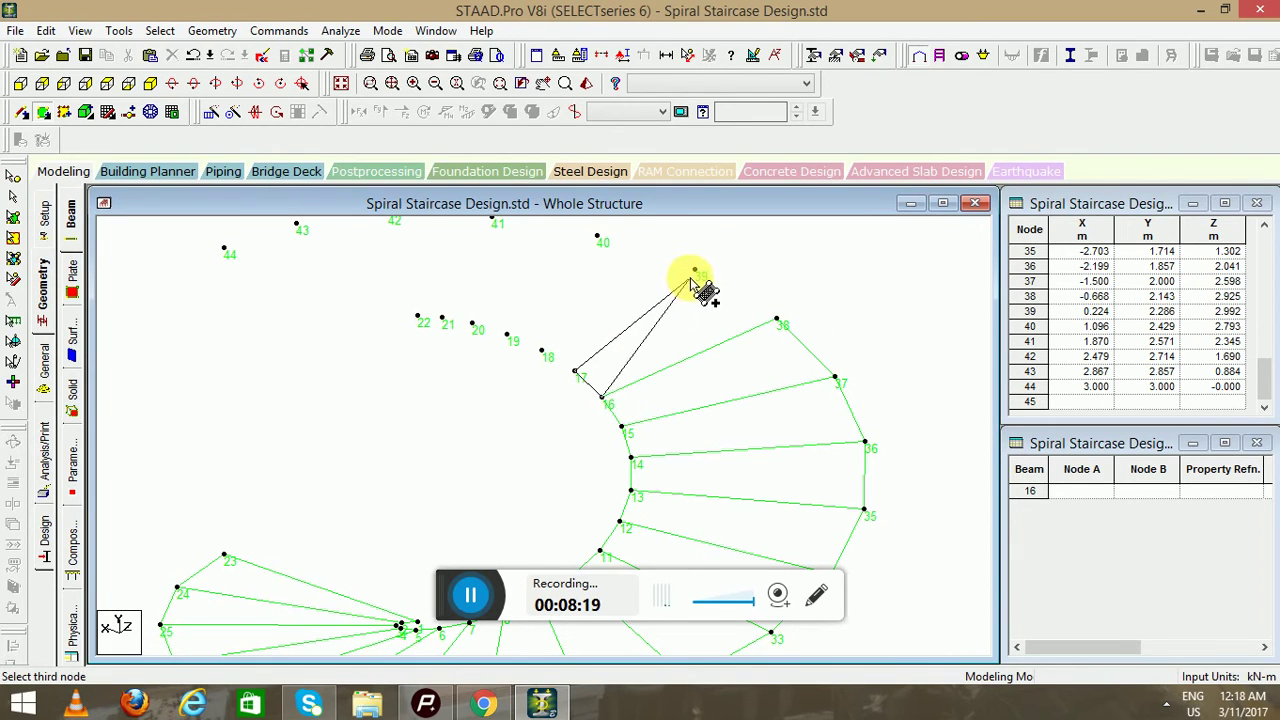
click(696, 271)
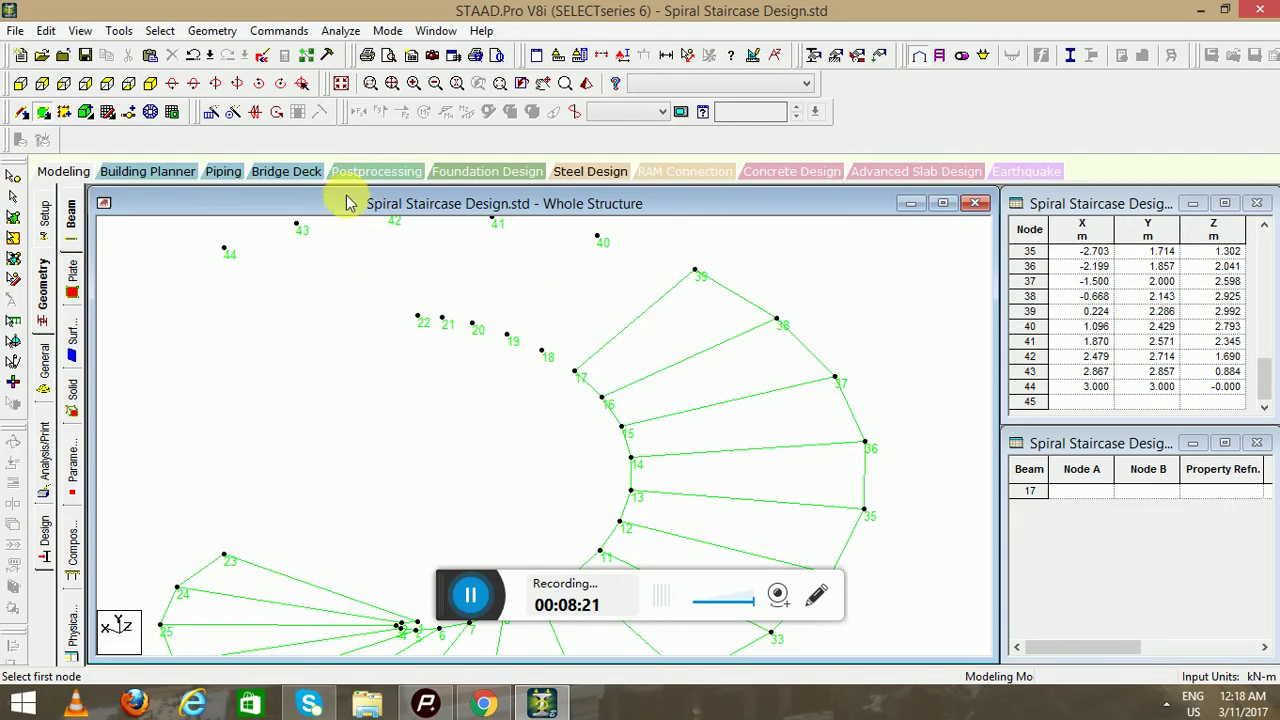
Rotate the structure to separate the upper nodes and add two quad plates, from nodes 17 and 39 up to nodes 19 and 41
click(238, 83)
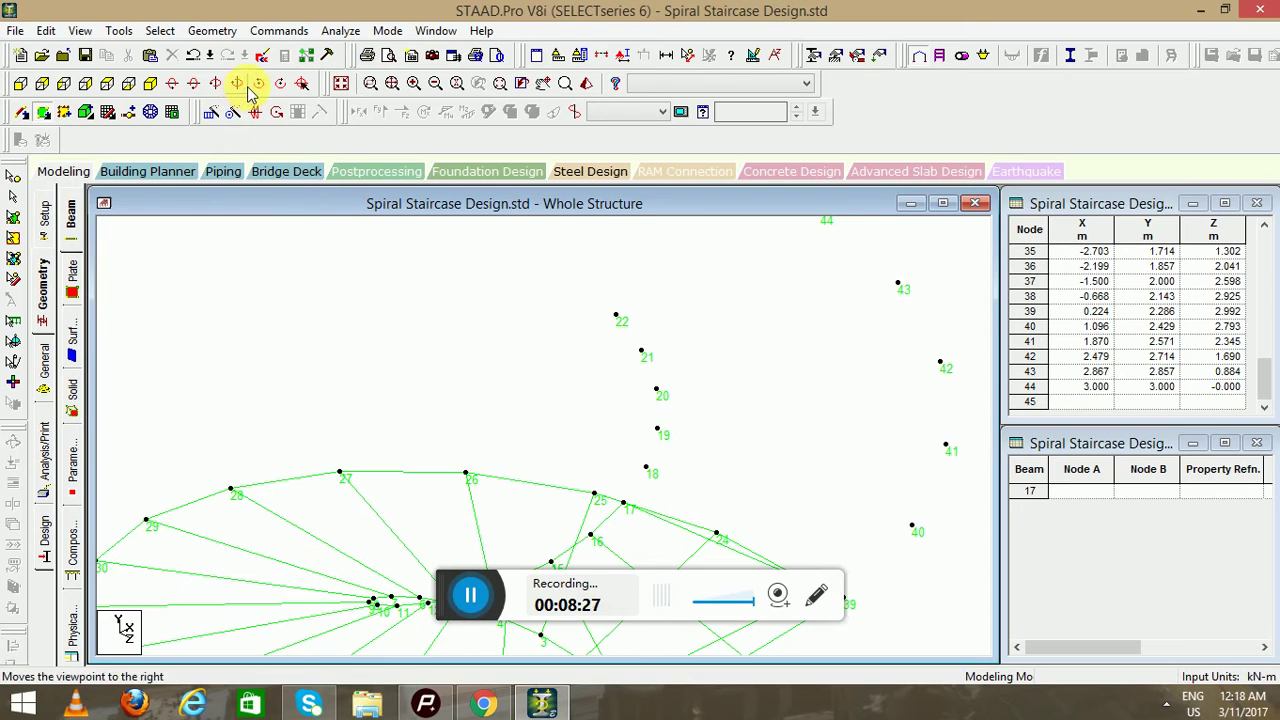
click(238, 84)
click(218, 84)
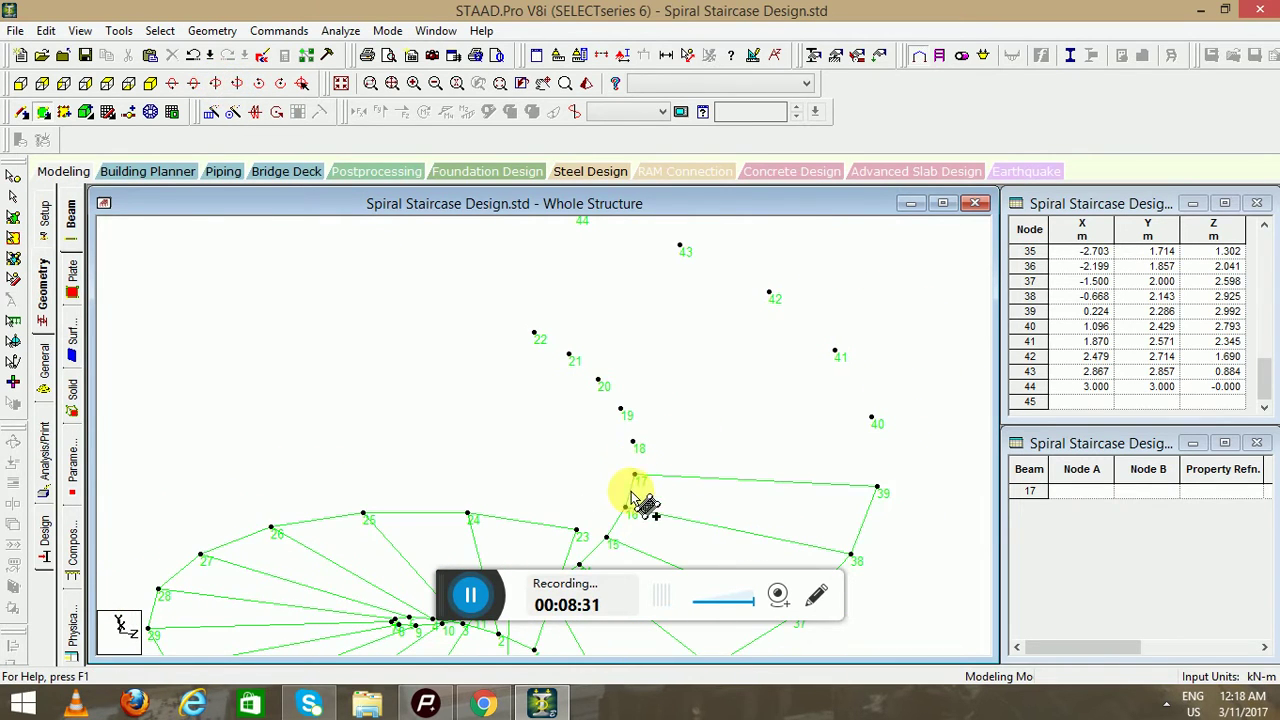
click(634, 442)
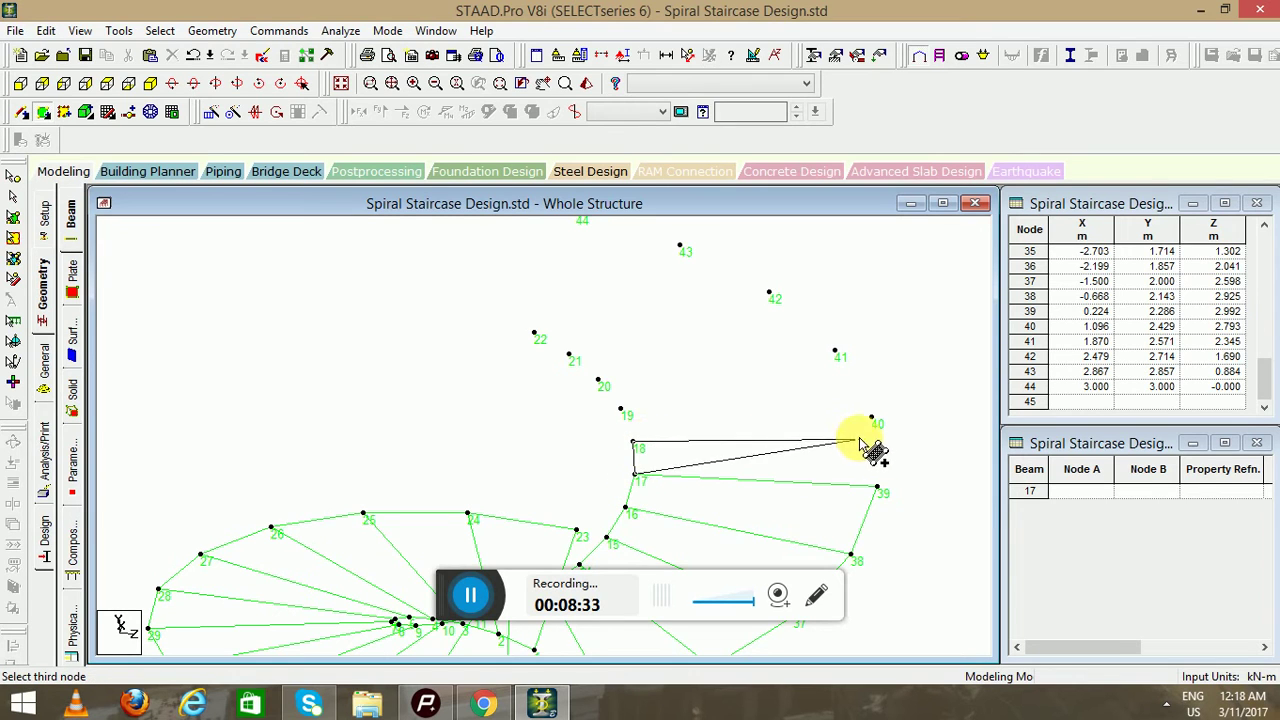
click(871, 418)
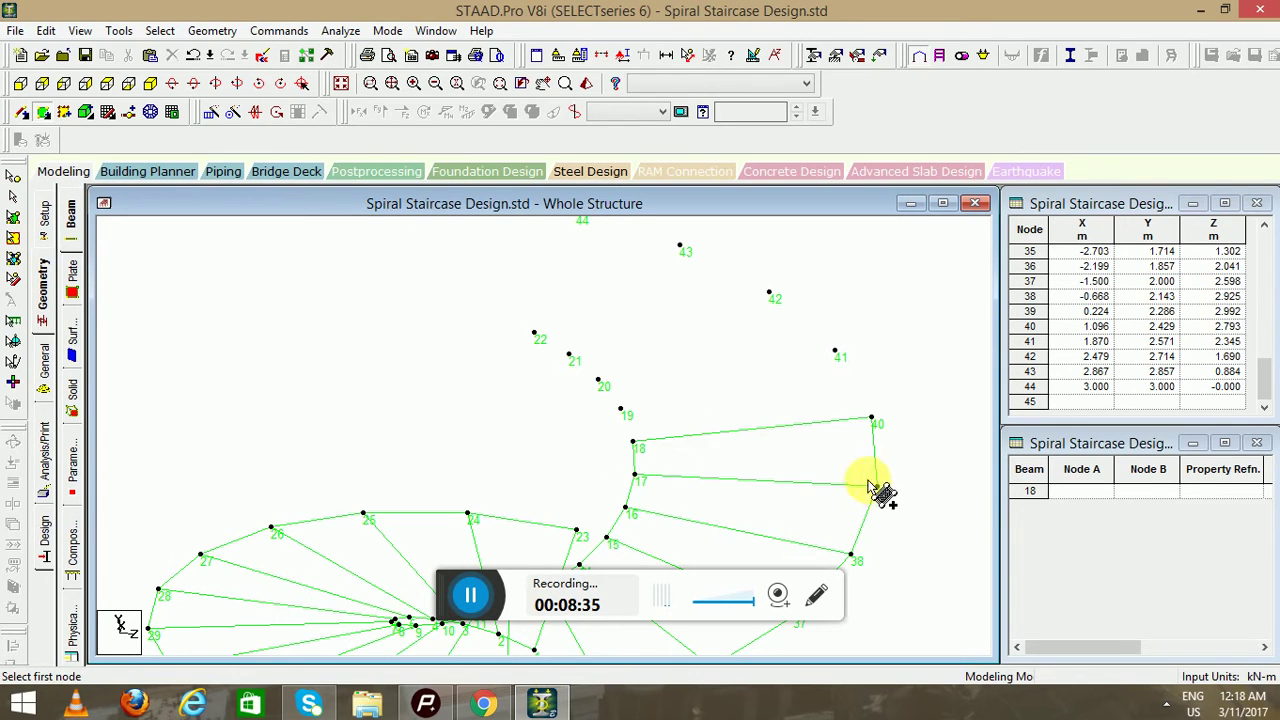
click(622, 410)
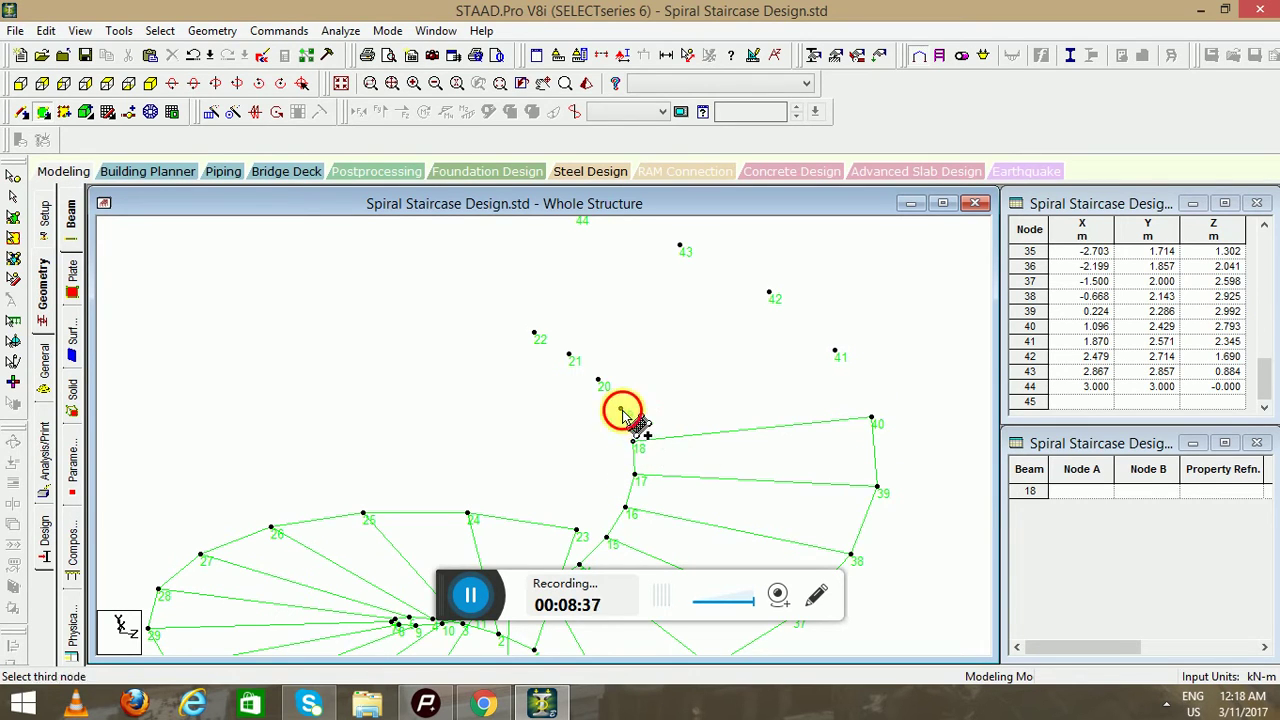
click(835, 353)
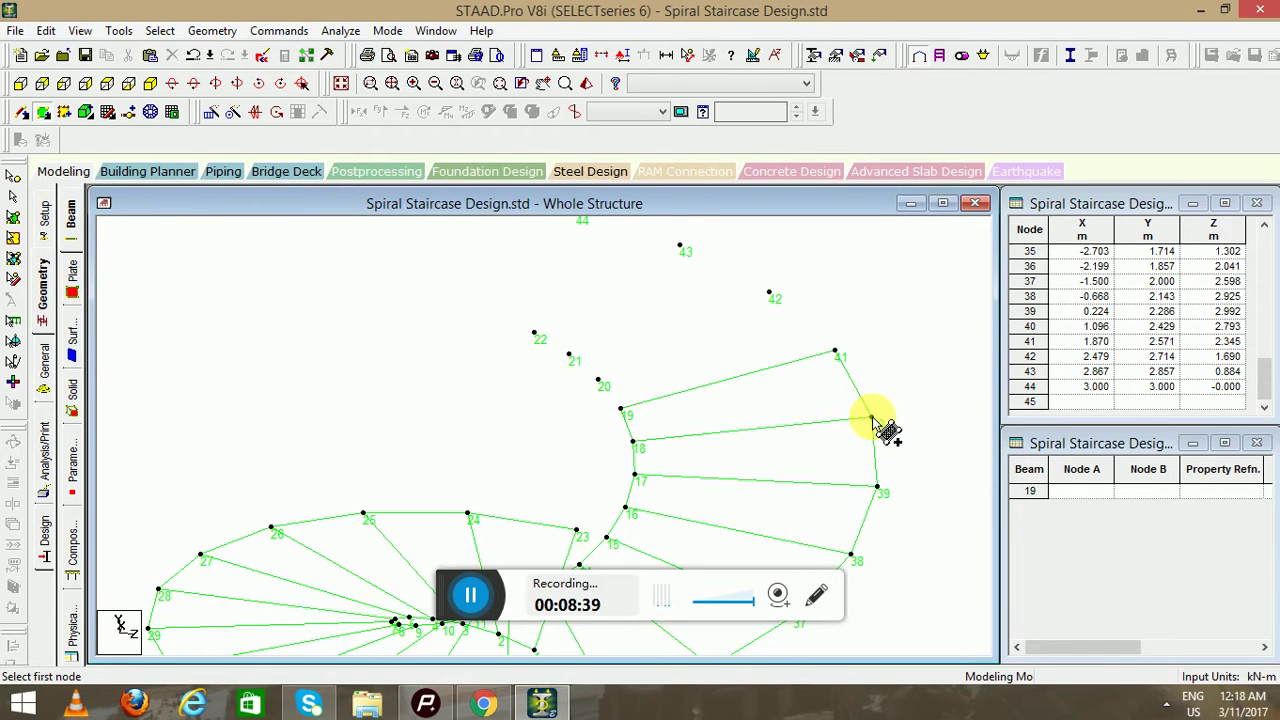
Complete the staircase with the last three quad plates, from nodes 19 and 41 up to nodes 22 and 44
click(598, 381)
click(769, 293)
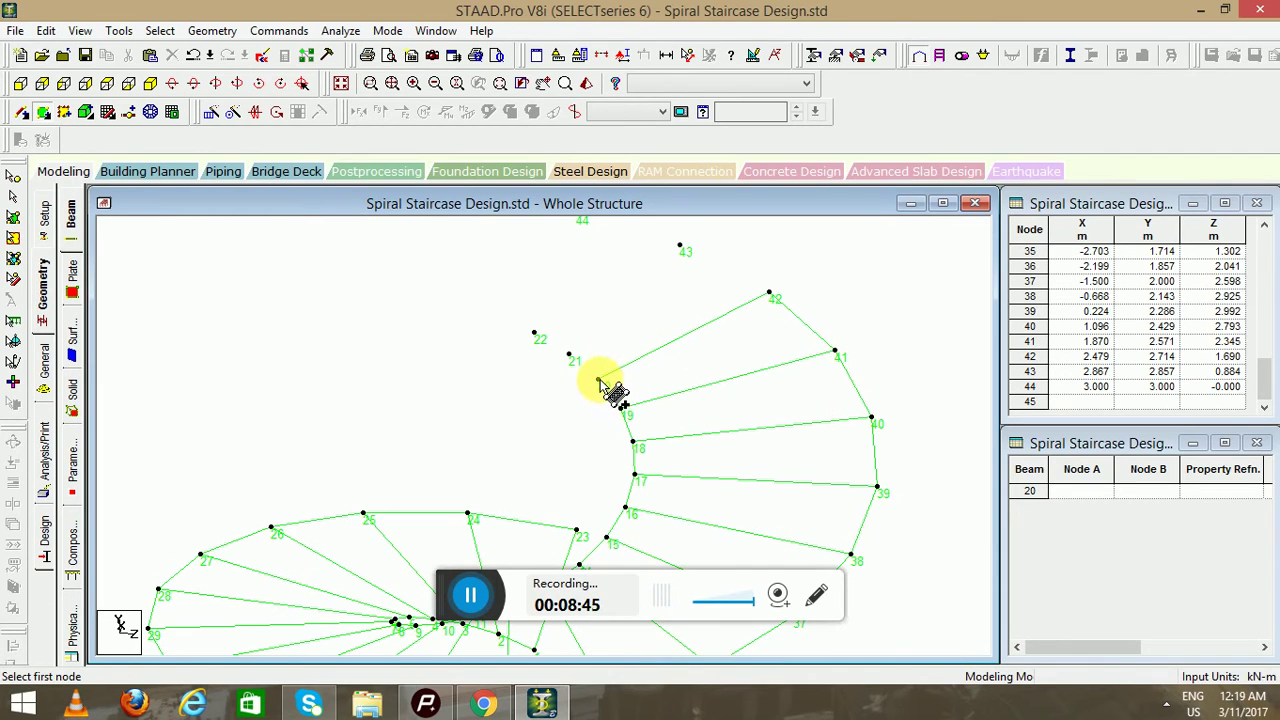
click(571, 357)
click(680, 246)
middle_drag(769, 289, 749, 366)
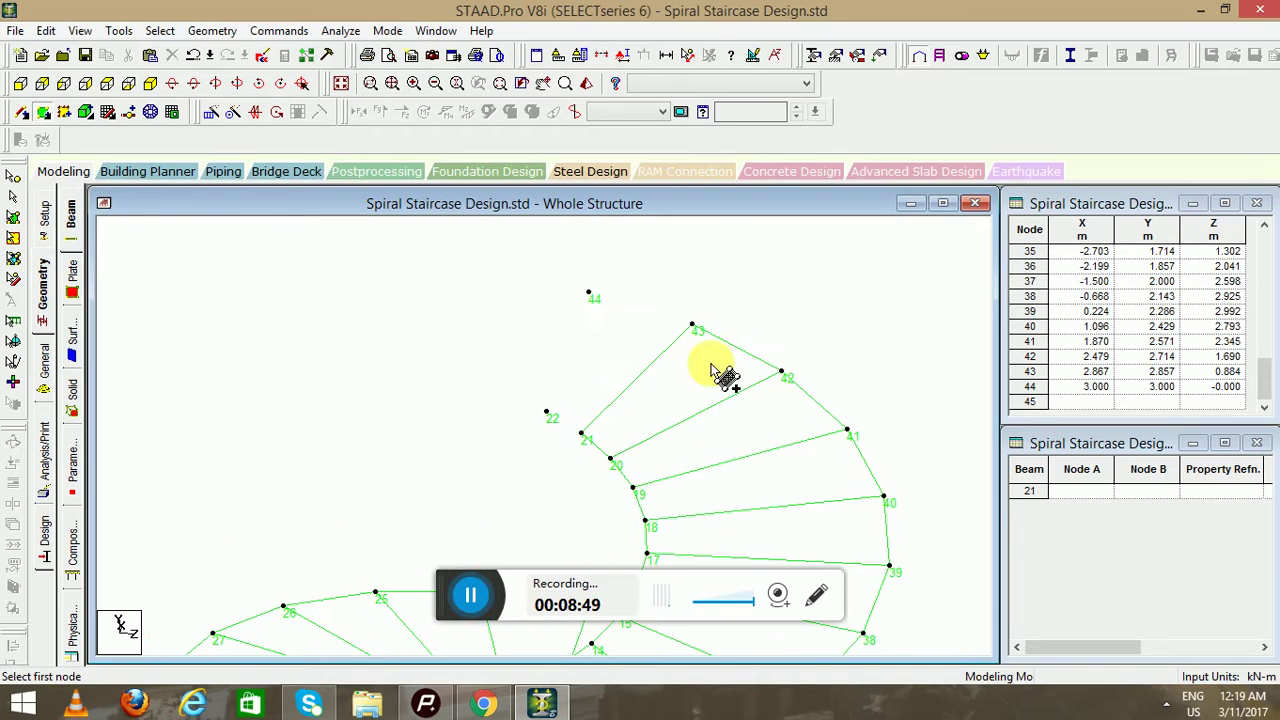
click(583, 436)
click(552, 413)
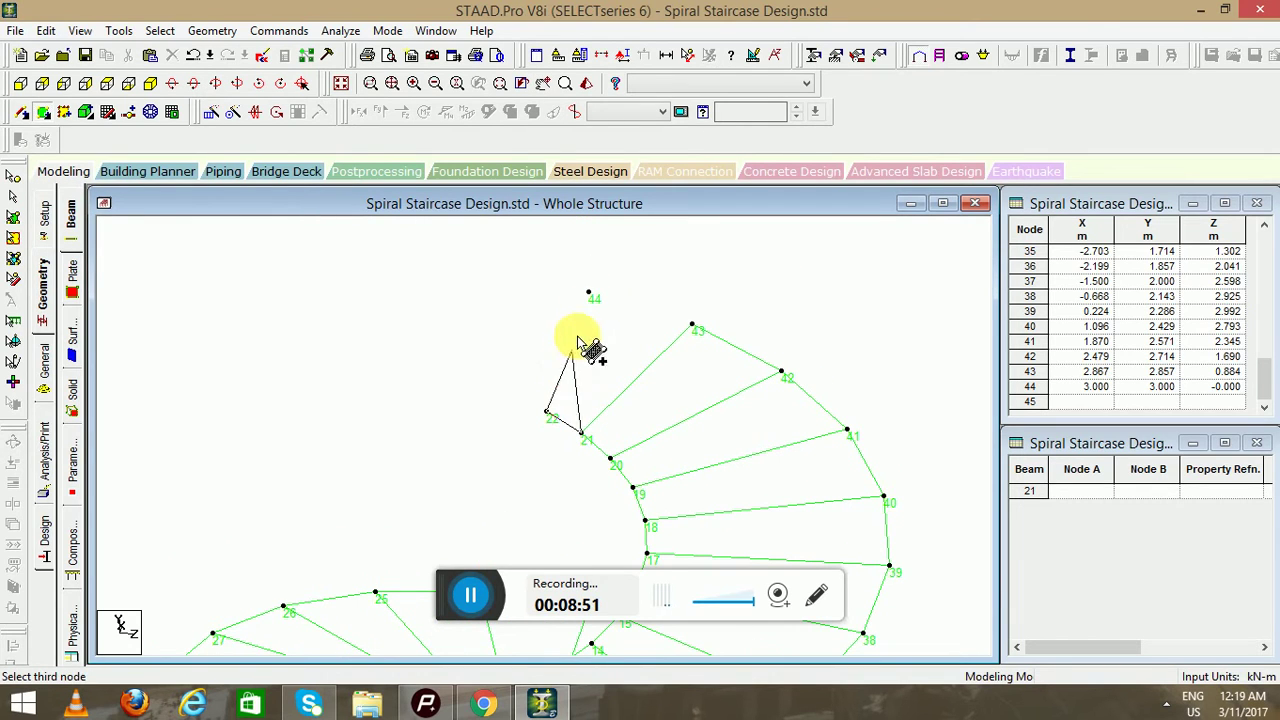
click(588, 295)
click(692, 328)
Examine the completed plate staircase by rotating it and viewing it from the front, back, sides, top and in isometric
scroll(705, 350, down, 4)
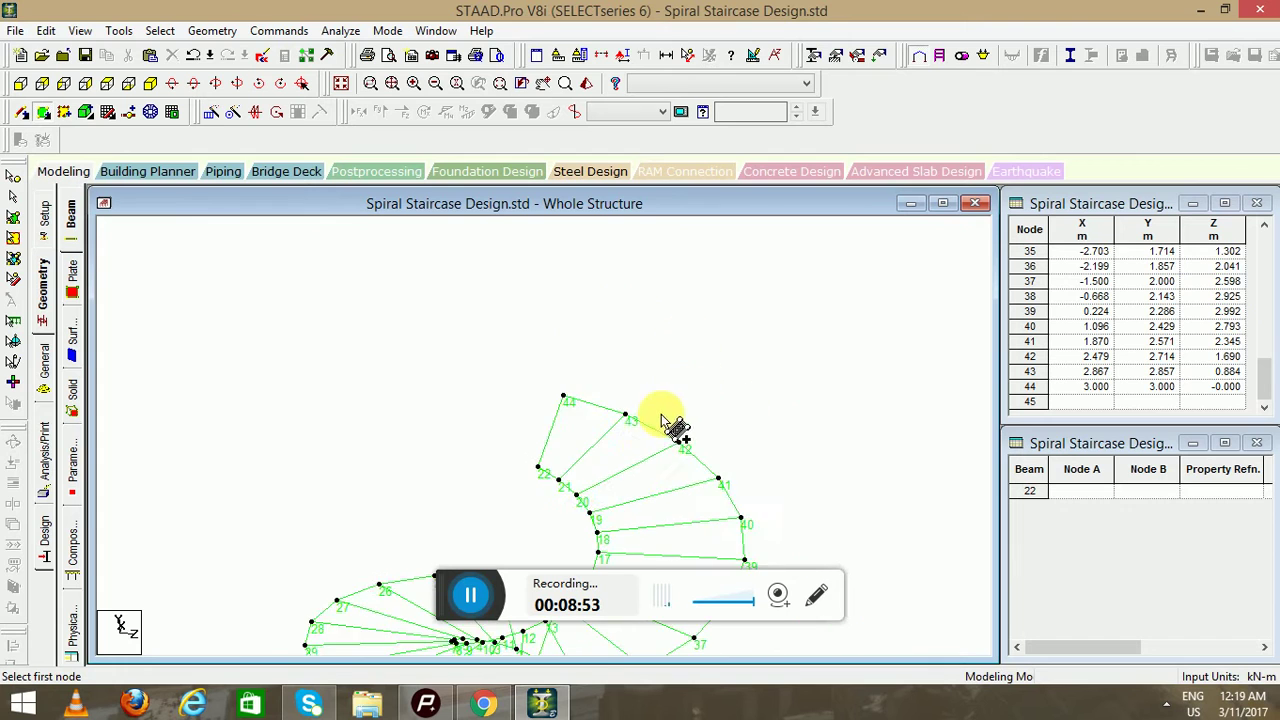
scroll(590, 452, up, 2)
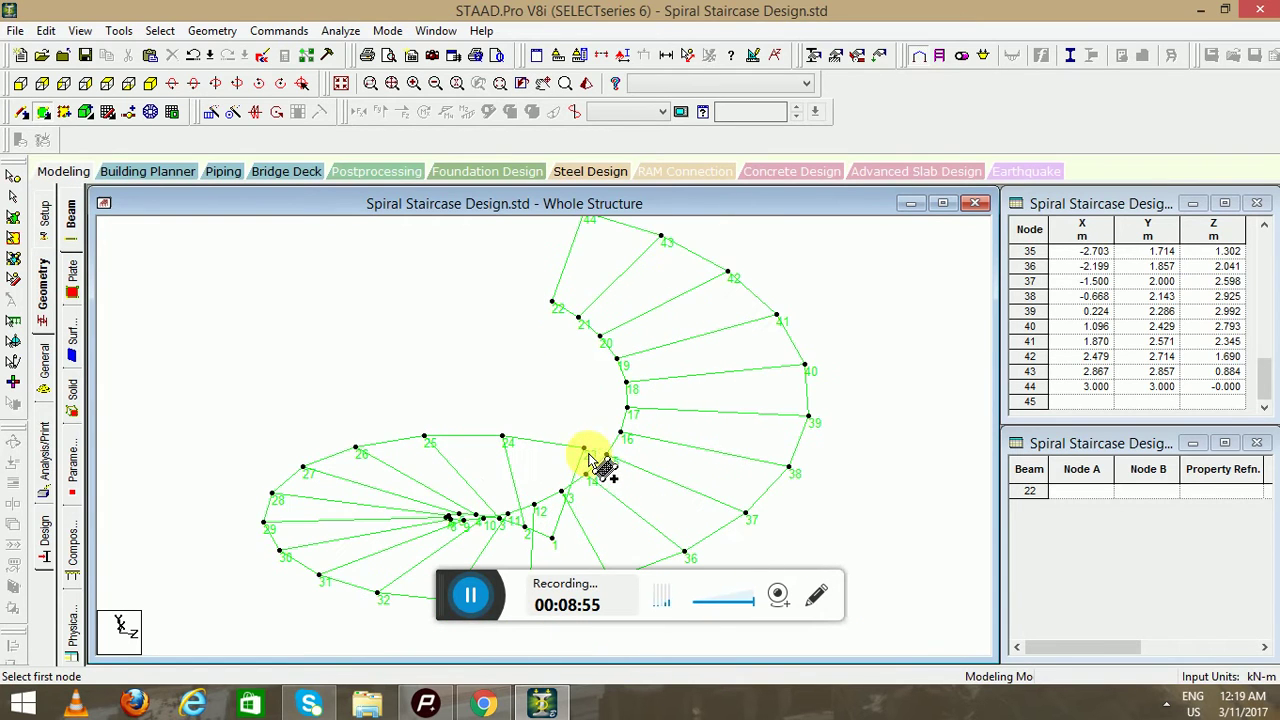
click(216, 86)
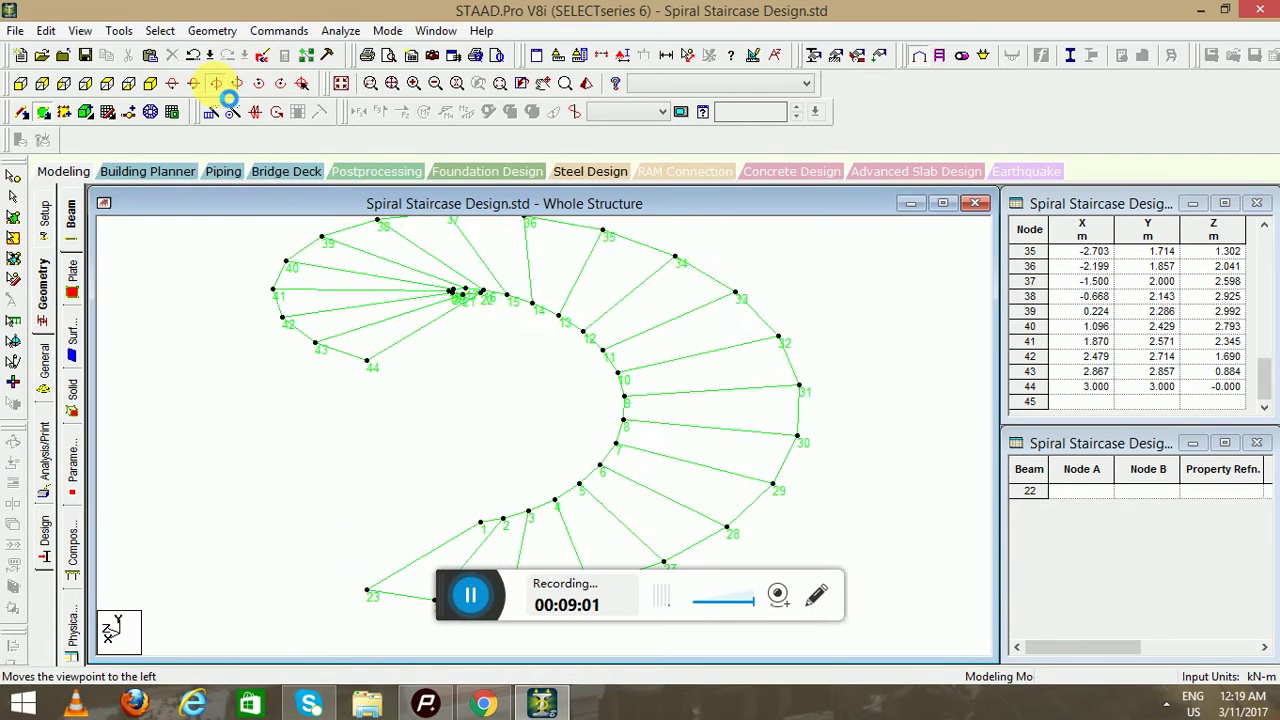
click(21, 86)
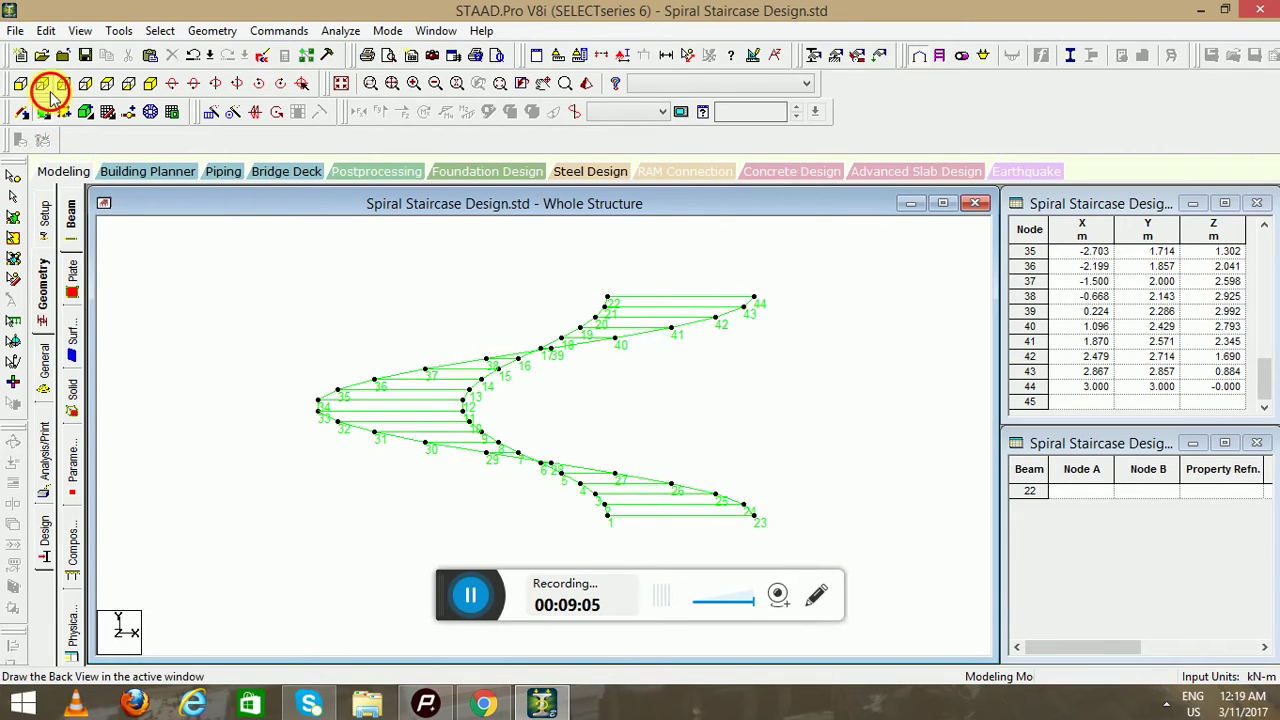
click(46, 86)
click(63, 86)
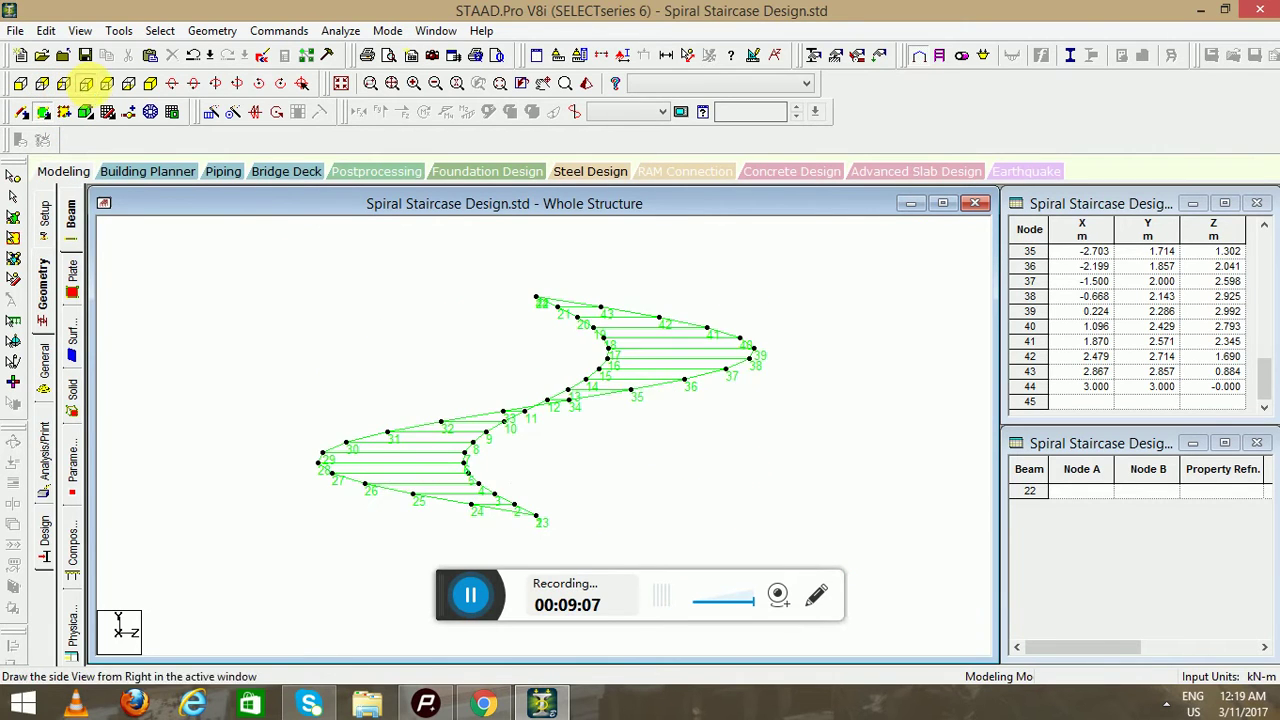
click(86, 84)
click(107, 85)
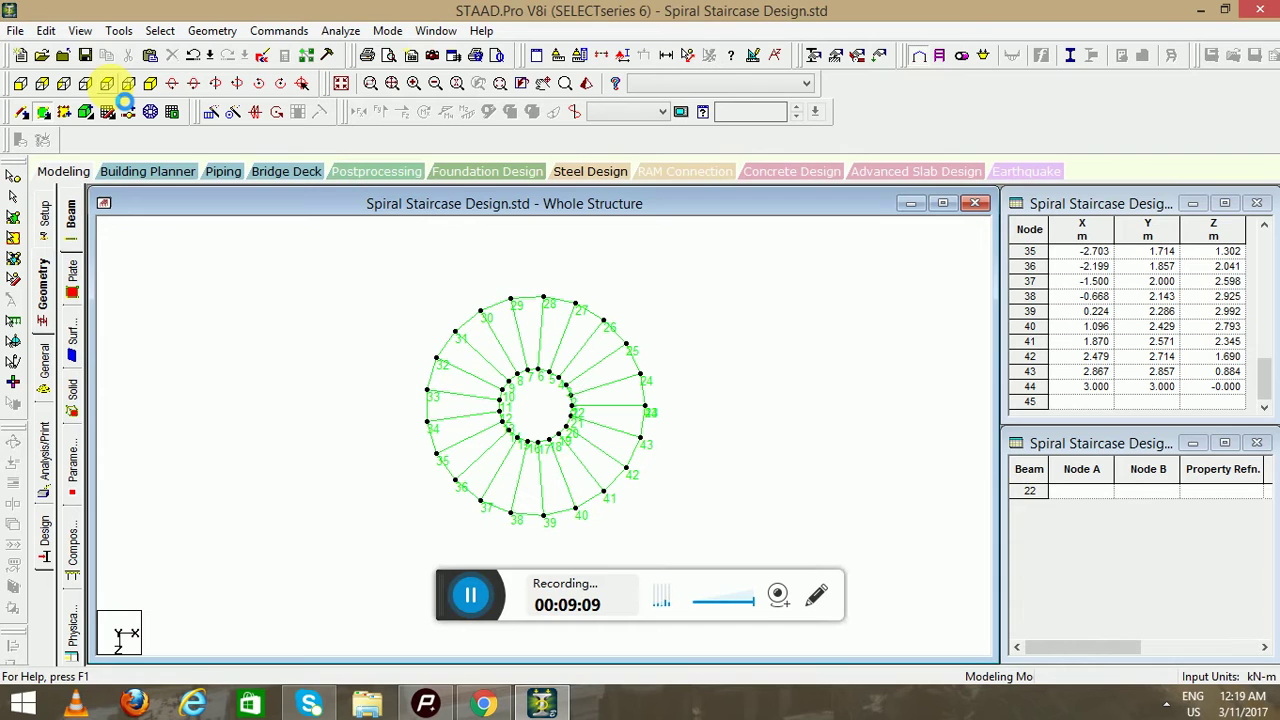
click(150, 84)
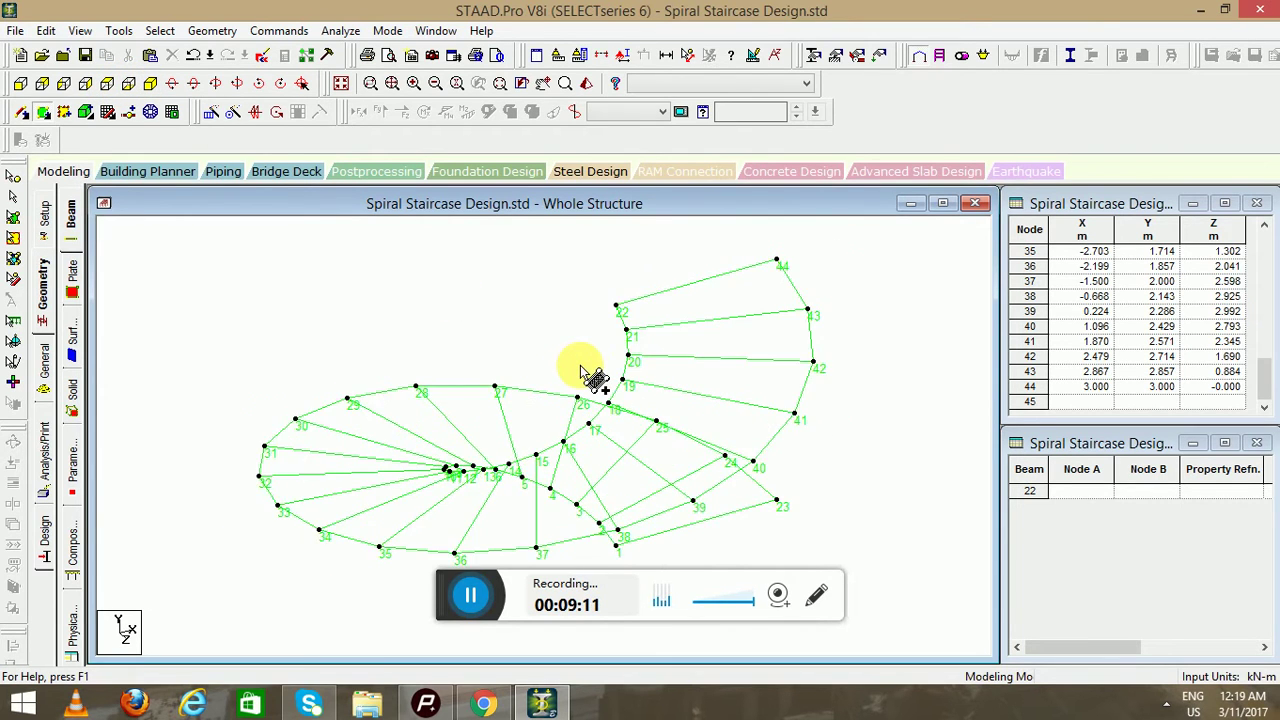
drag(547, 325, 430, 310)
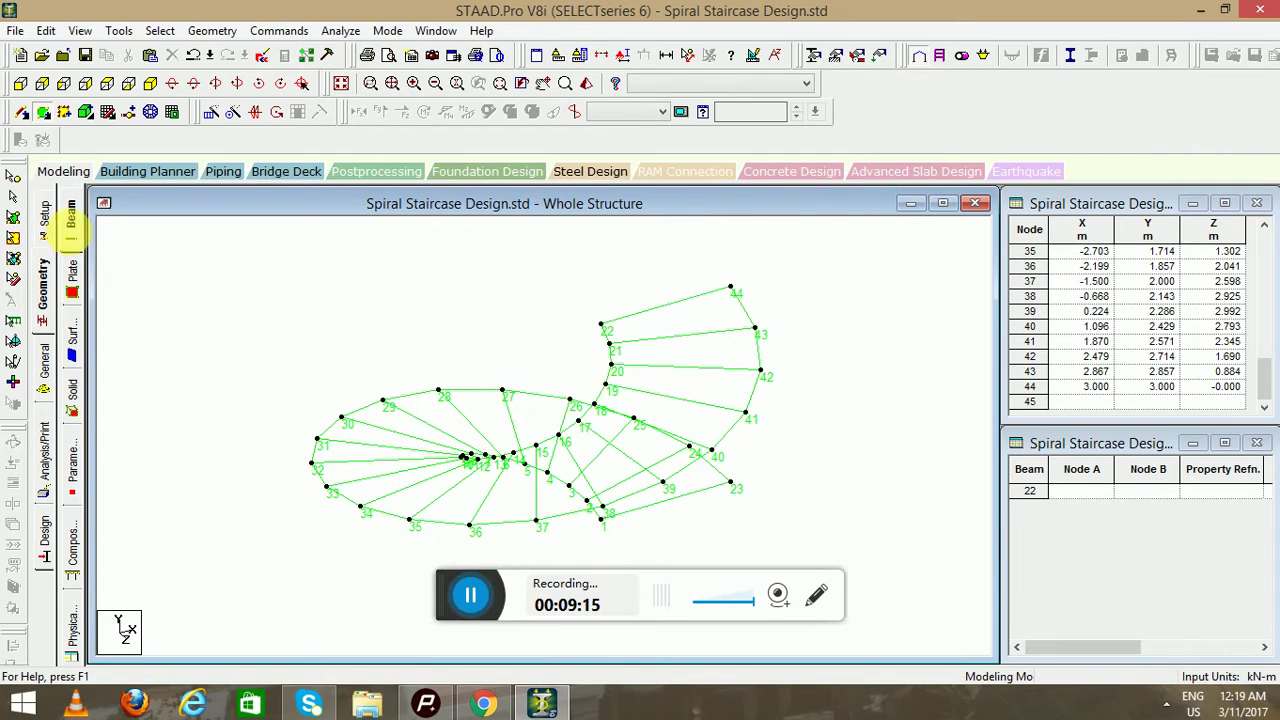
Select all the staircase plates and generate a quadrilateral plate mesh with bias 1 and 10 divisions on each side
click(44, 360)
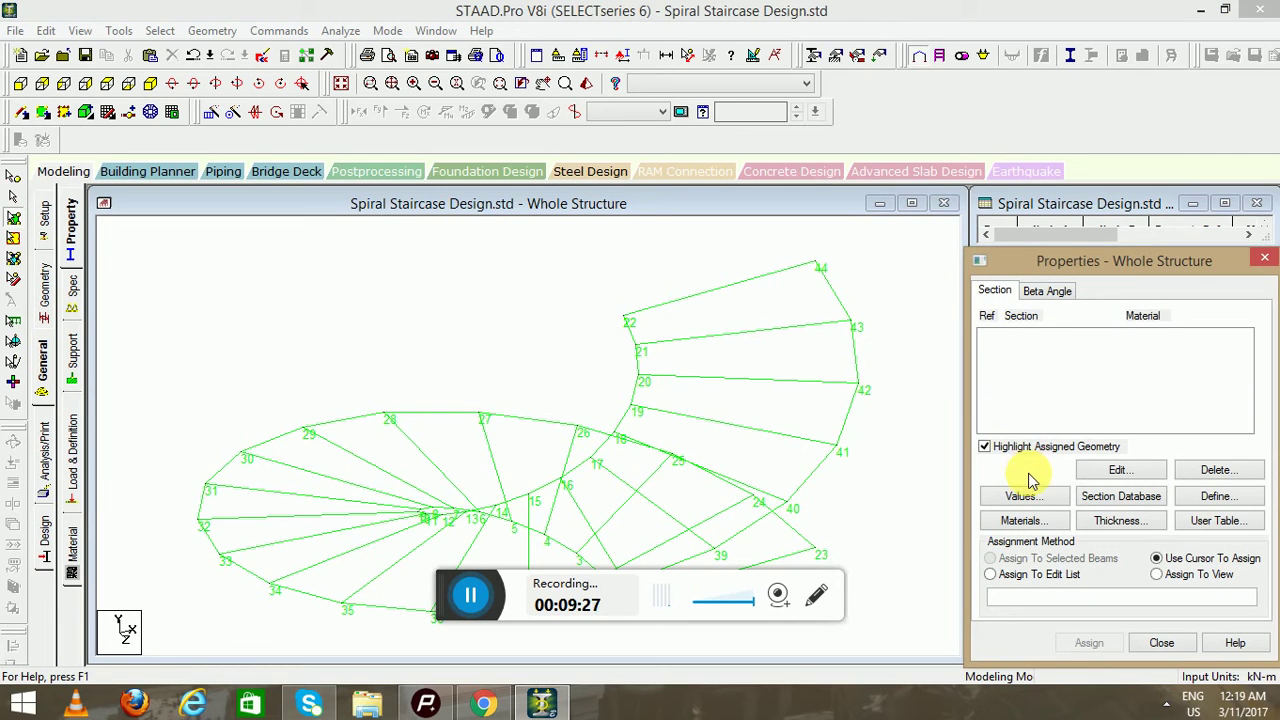
scroll(663, 370, down, 3)
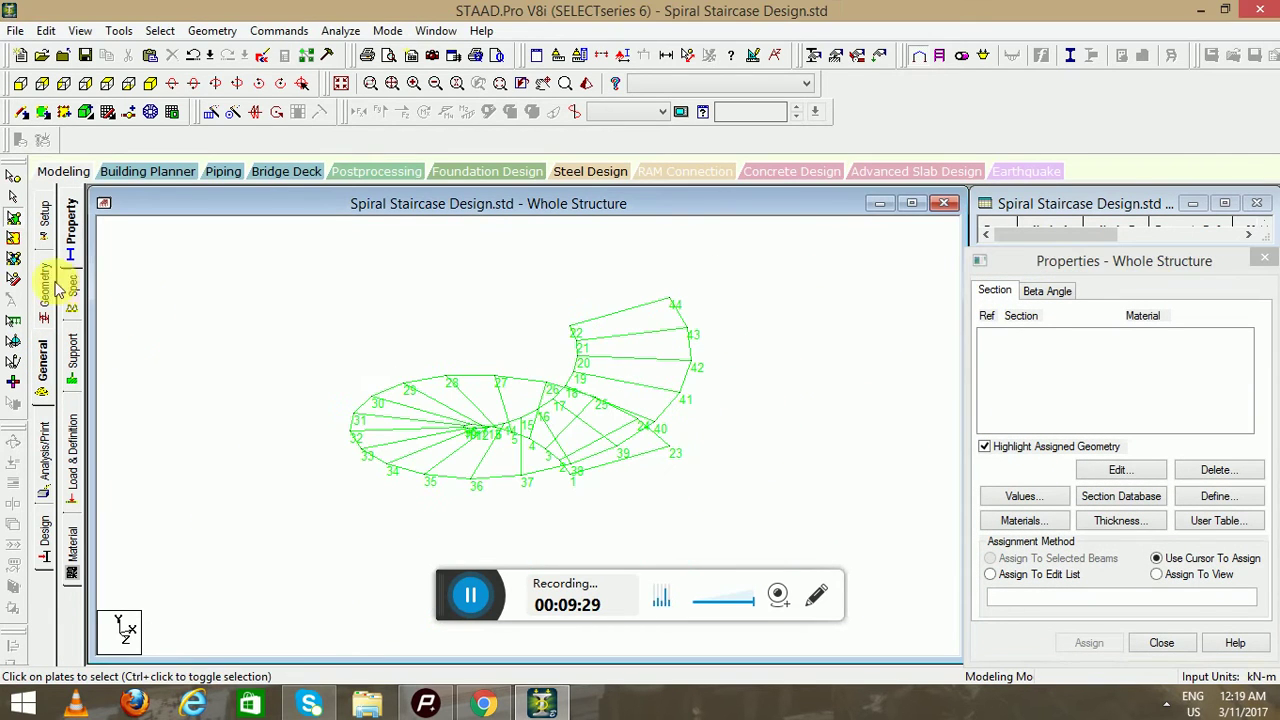
click(16, 226)
drag(295, 259, 797, 519)
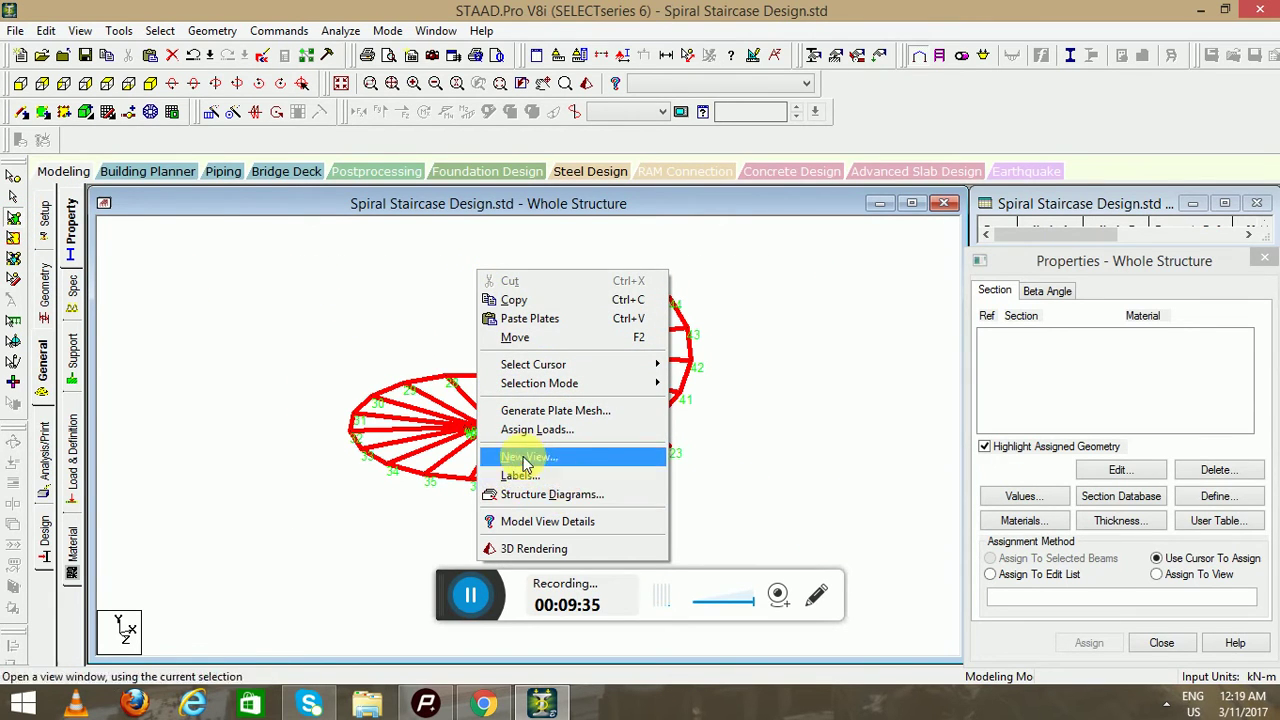
click(541, 410)
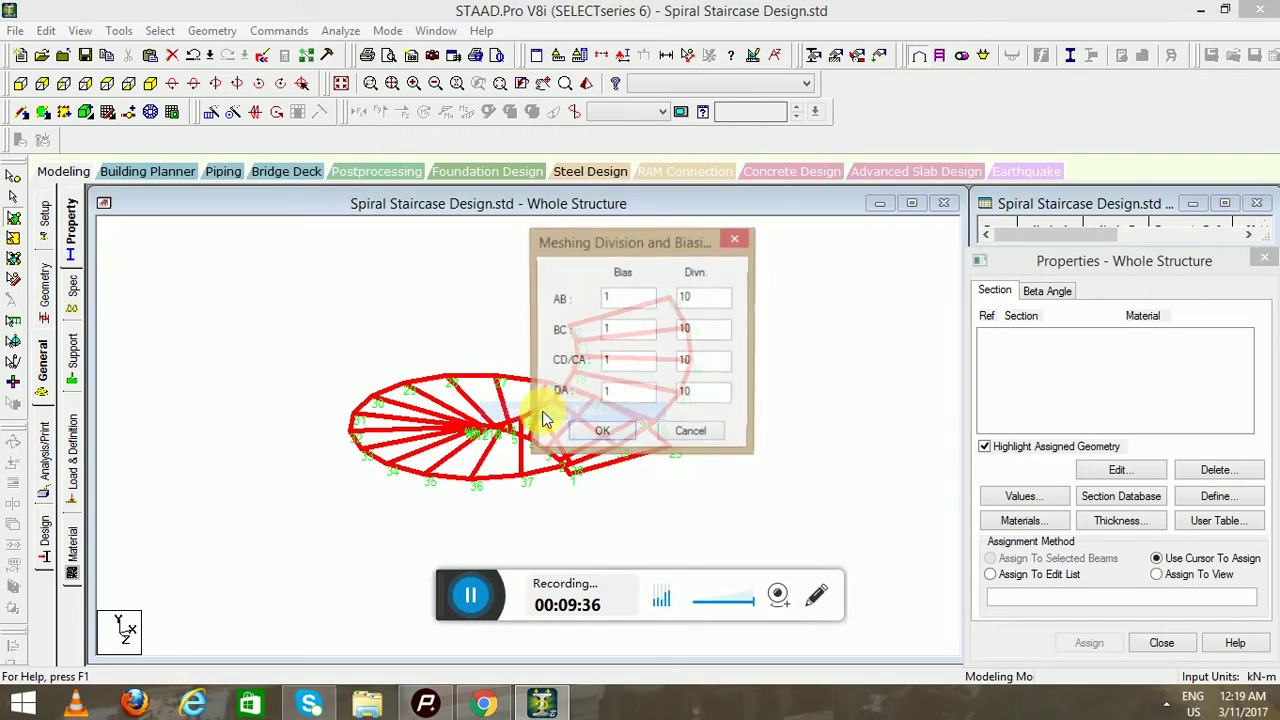
click(612, 433)
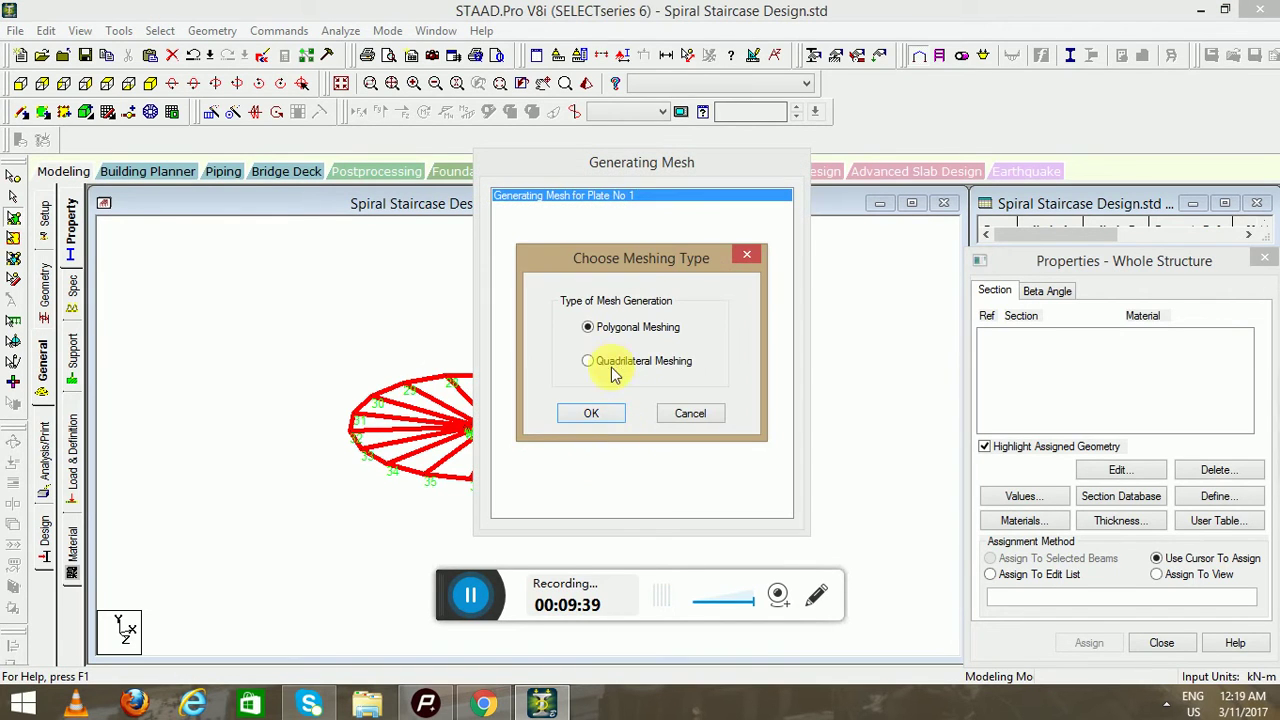
click(592, 413)
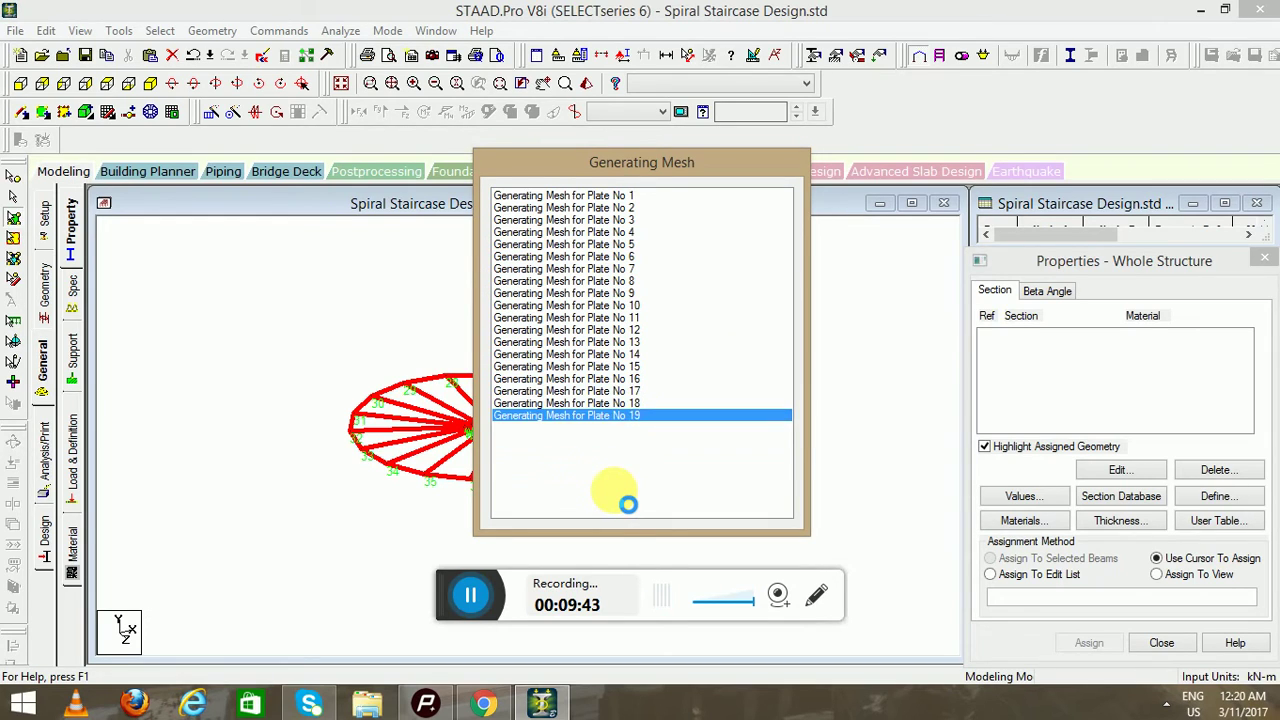
click(600, 451)
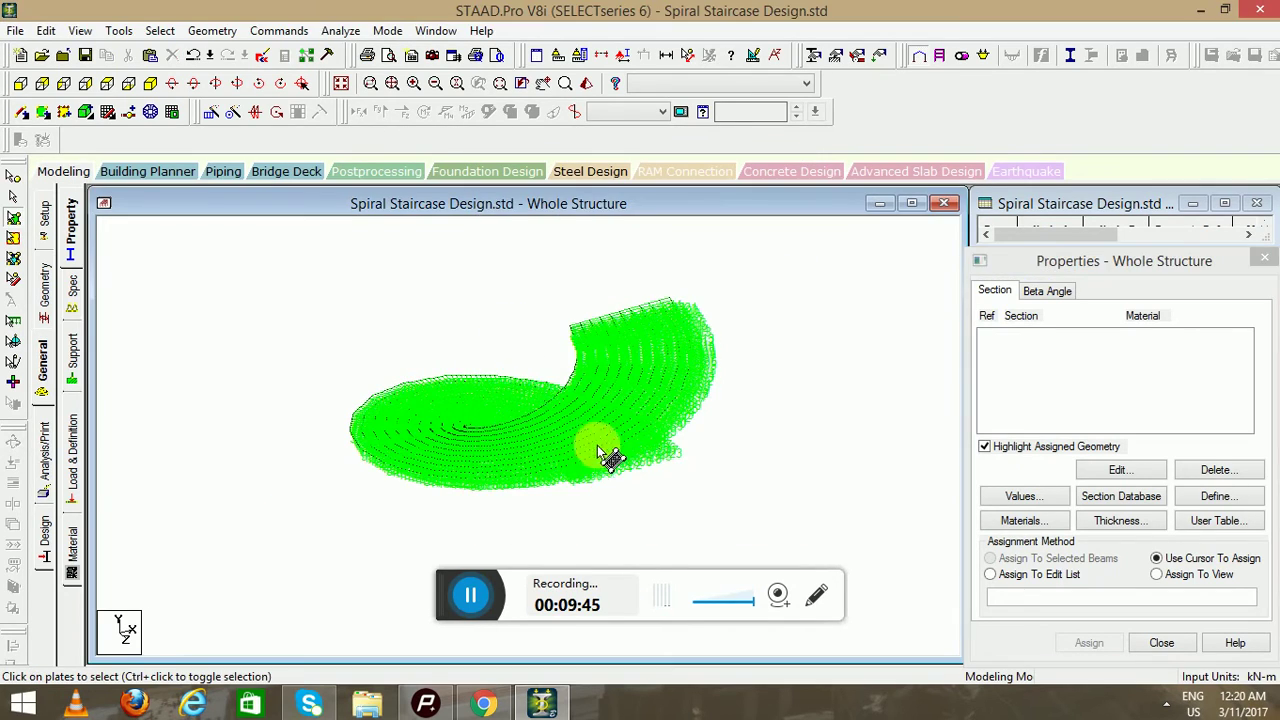
Examine the meshed staircase in the standard elevation, plan and isometric views
scroll(605, 449, up, 5)
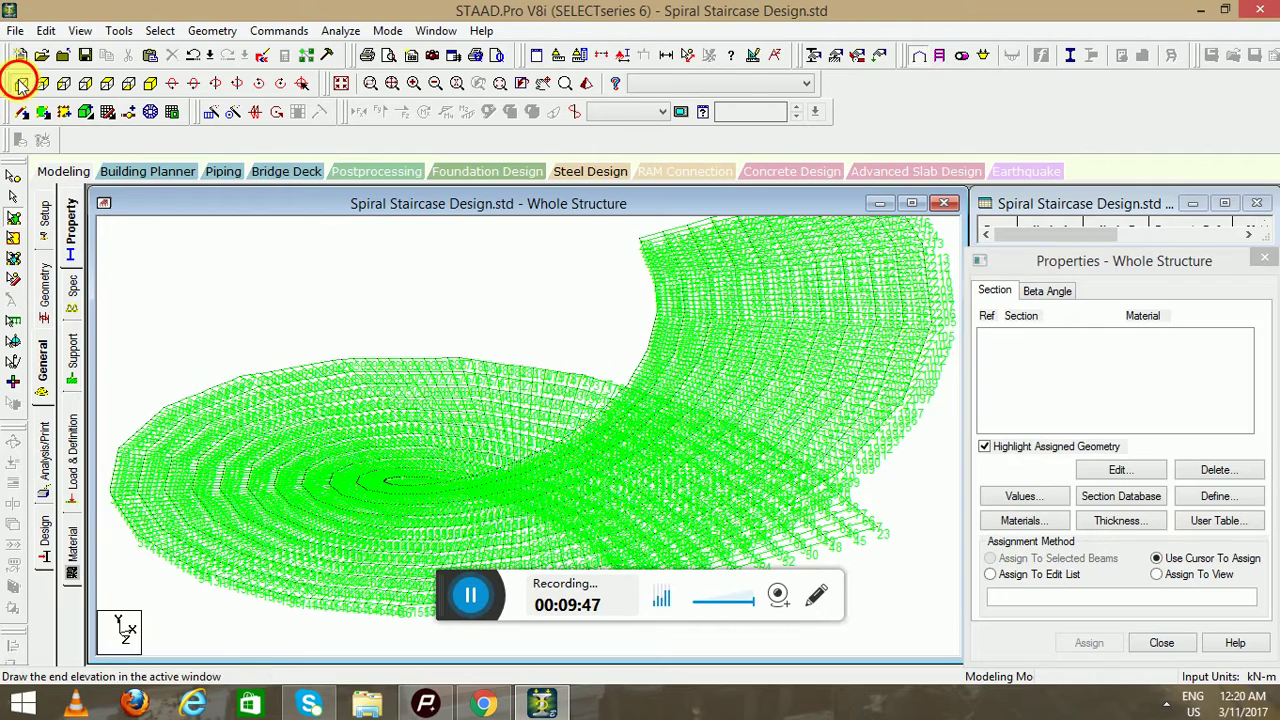
click(20, 85)
drag(491, 383, 333, 280)
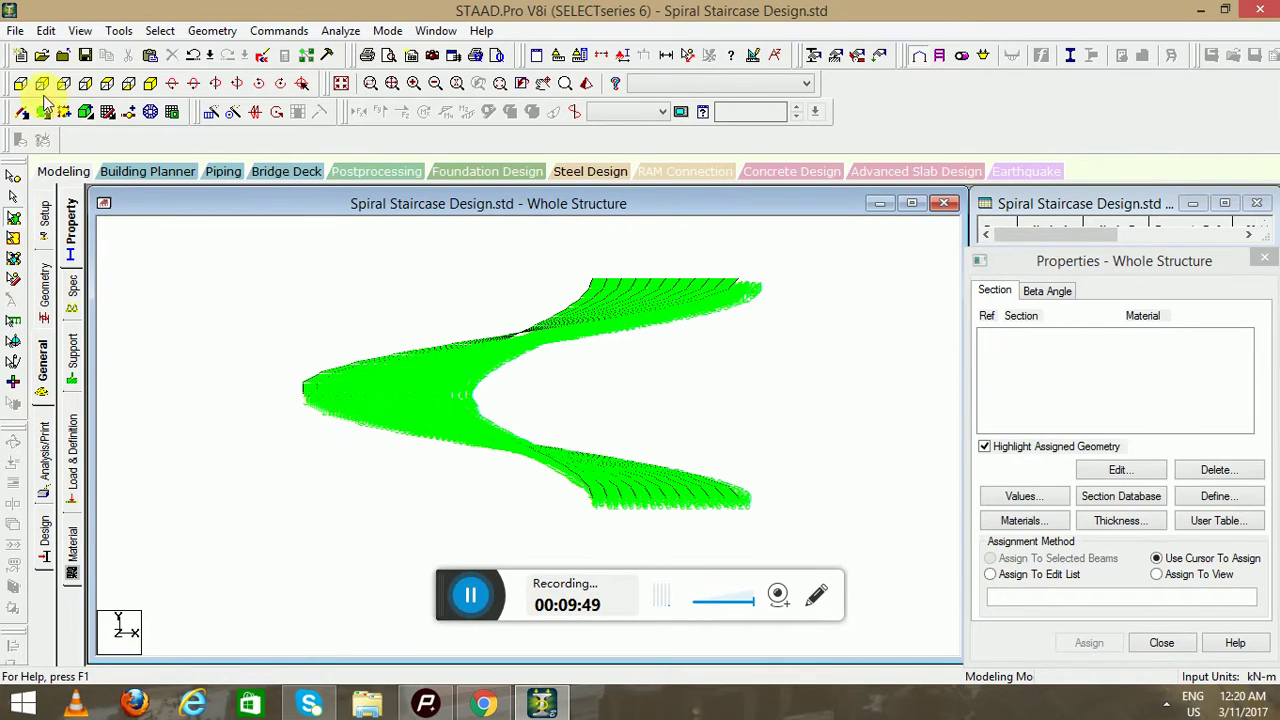
click(20, 83)
click(63, 83)
click(85, 83)
click(106, 83)
click(128, 83)
click(137, 86)
drag(360, 390, 133, 320)
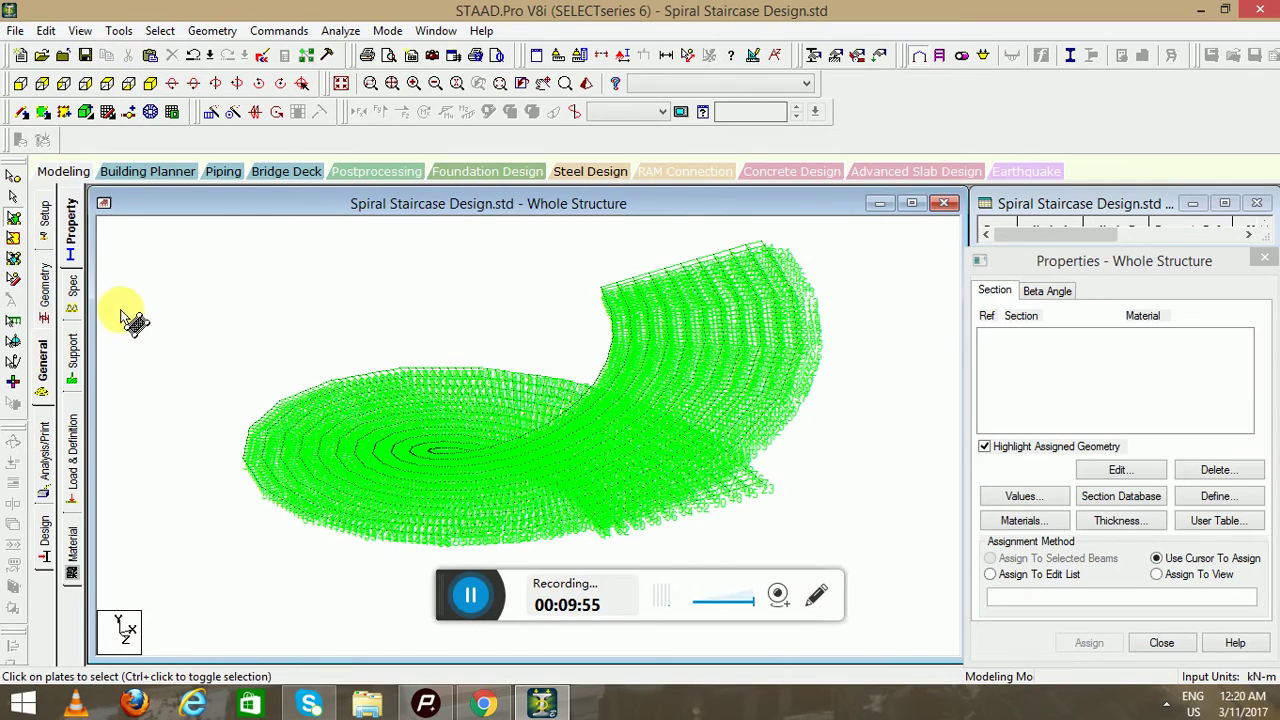
Define a concrete plate element thickness of 0.15 m at all four nodes
click(46, 288)
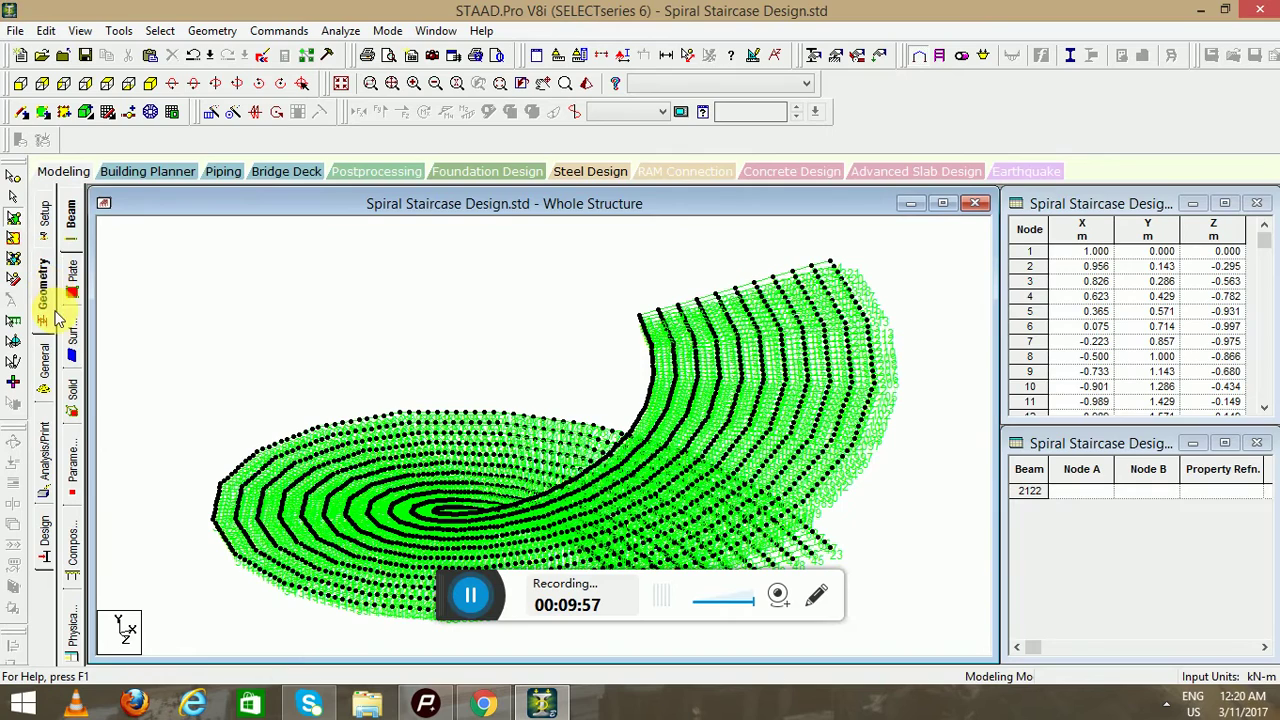
click(50, 358)
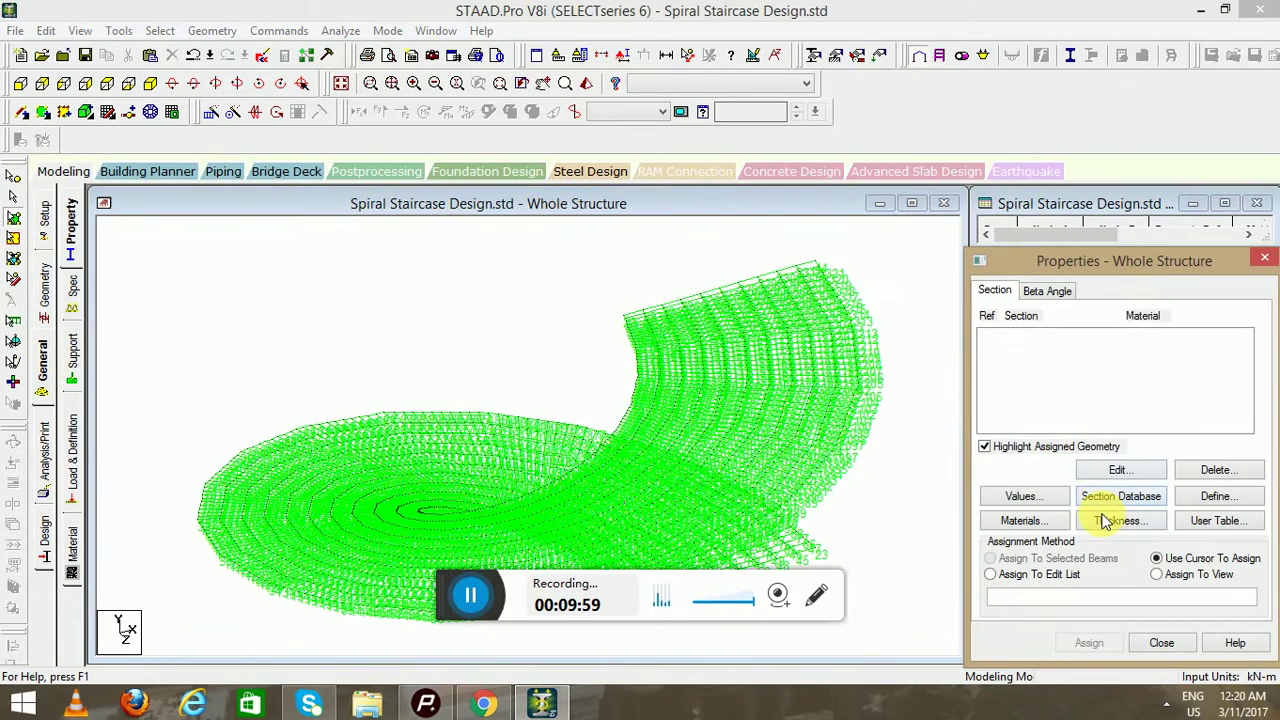
click(1106, 520)
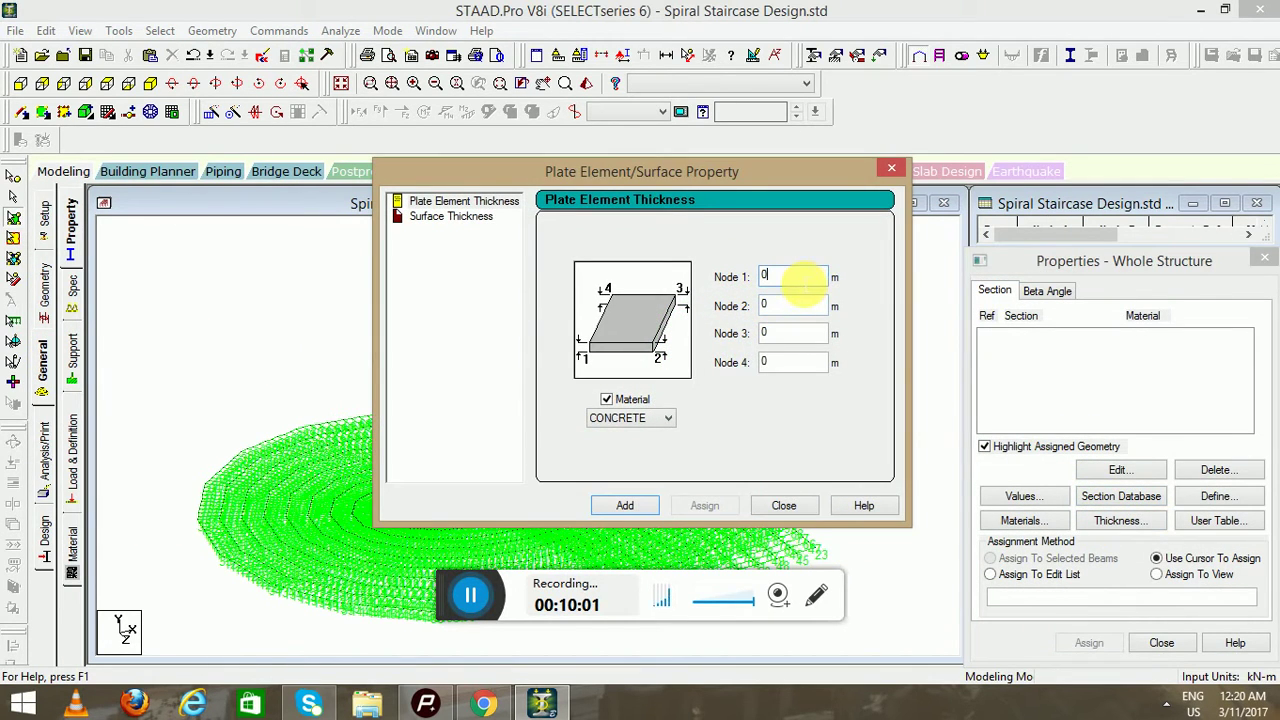
key(Return)
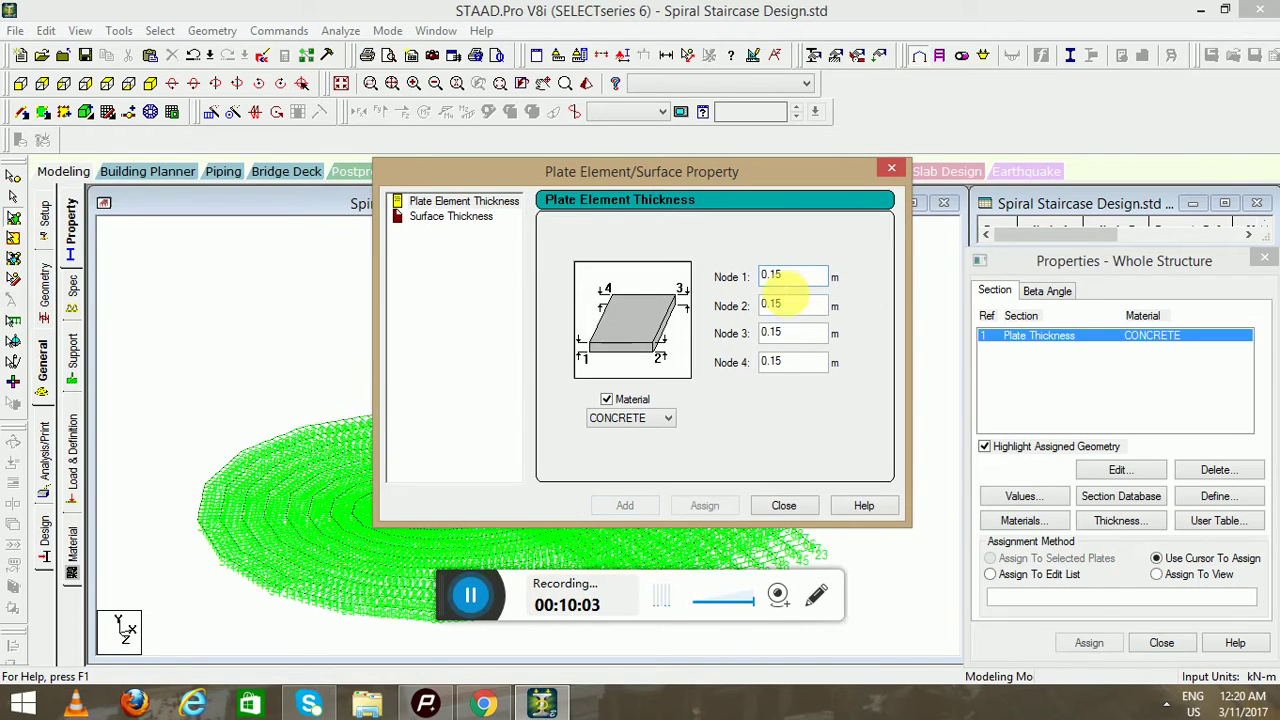
click(779, 506)
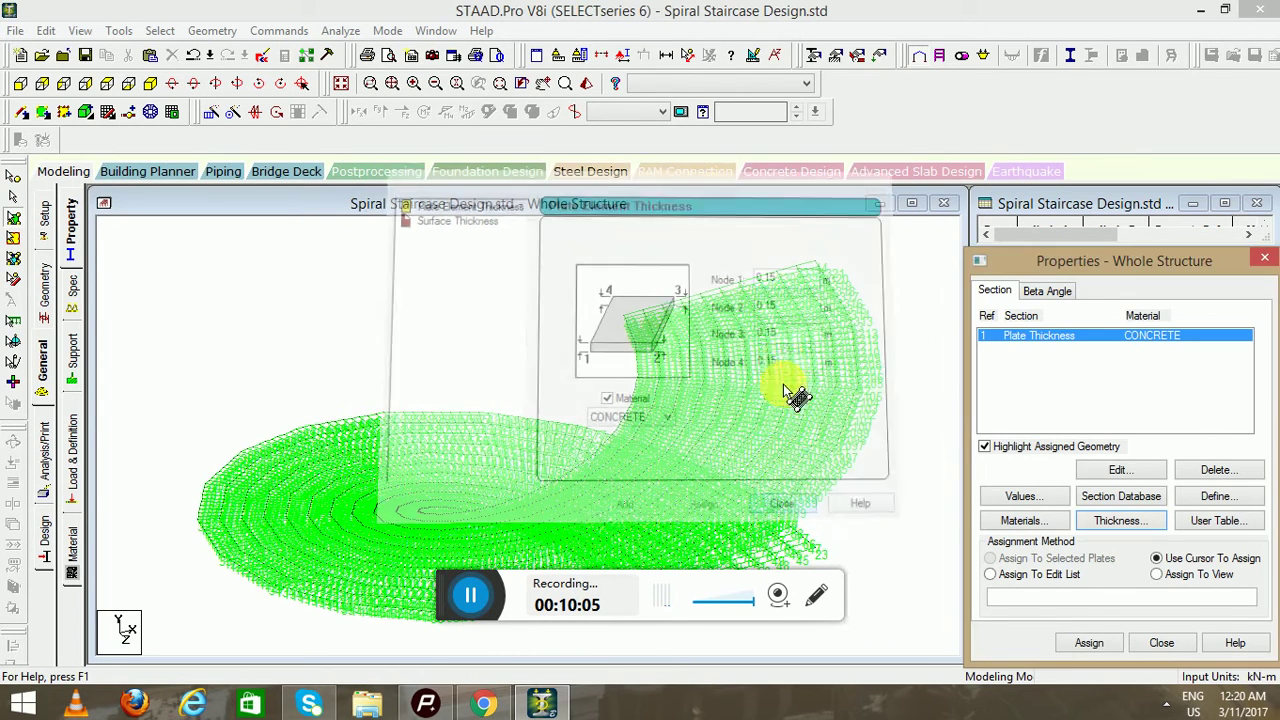
Assign the concrete plate thickness to all the meshed plates of the staircase
drag(313, 293, 812, 605)
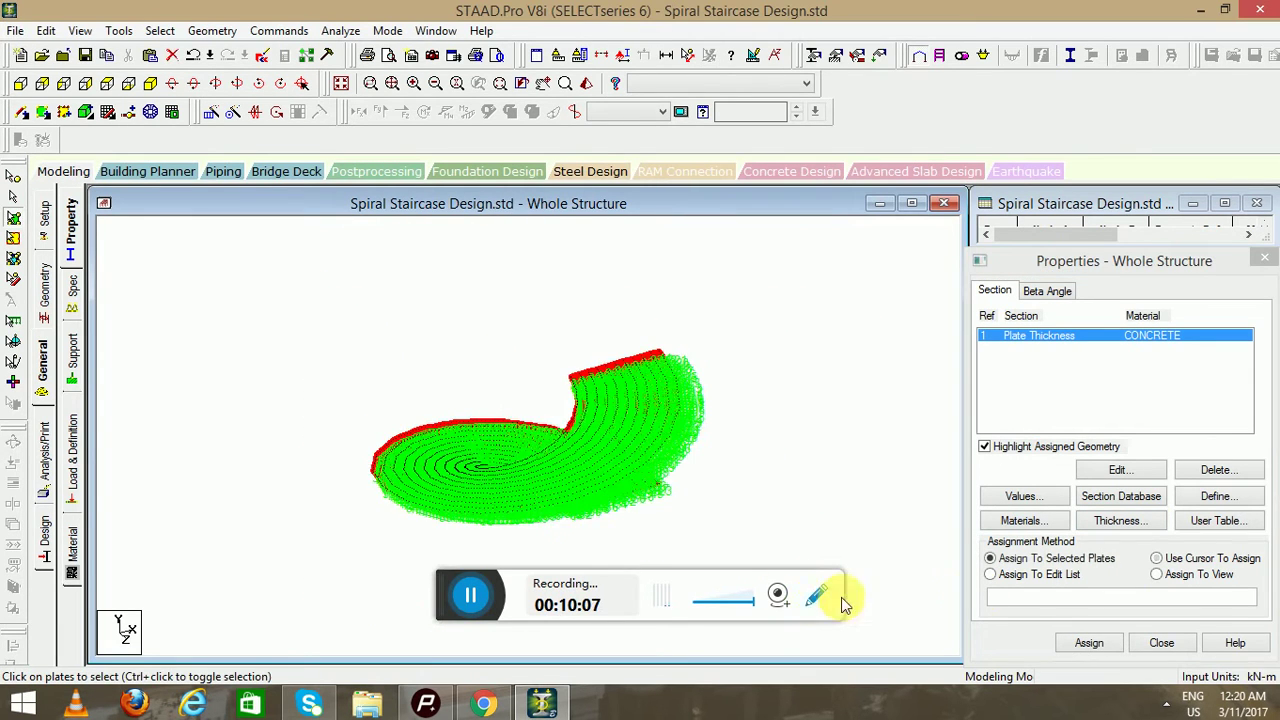
click(1085, 640)
click(1134, 506)
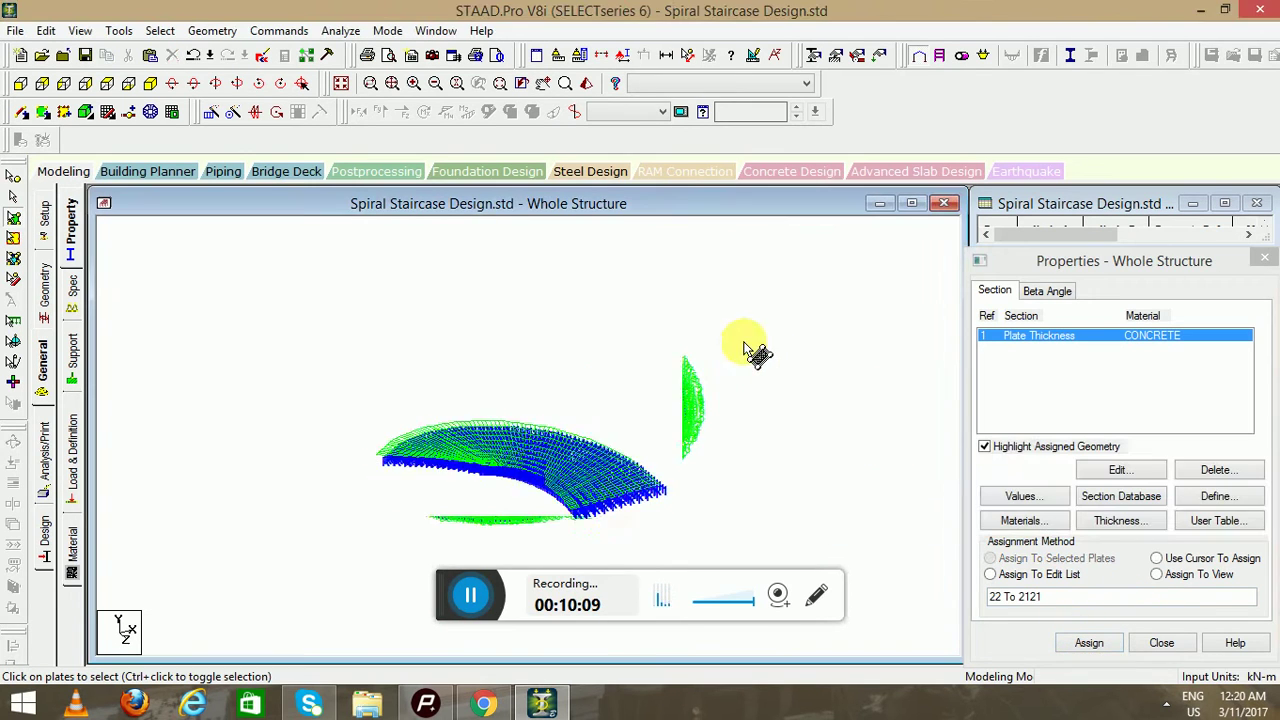
Open a maximized 3D rendered view of the staircase and inspect it from the elevations, the top and in isometric
click(580, 85)
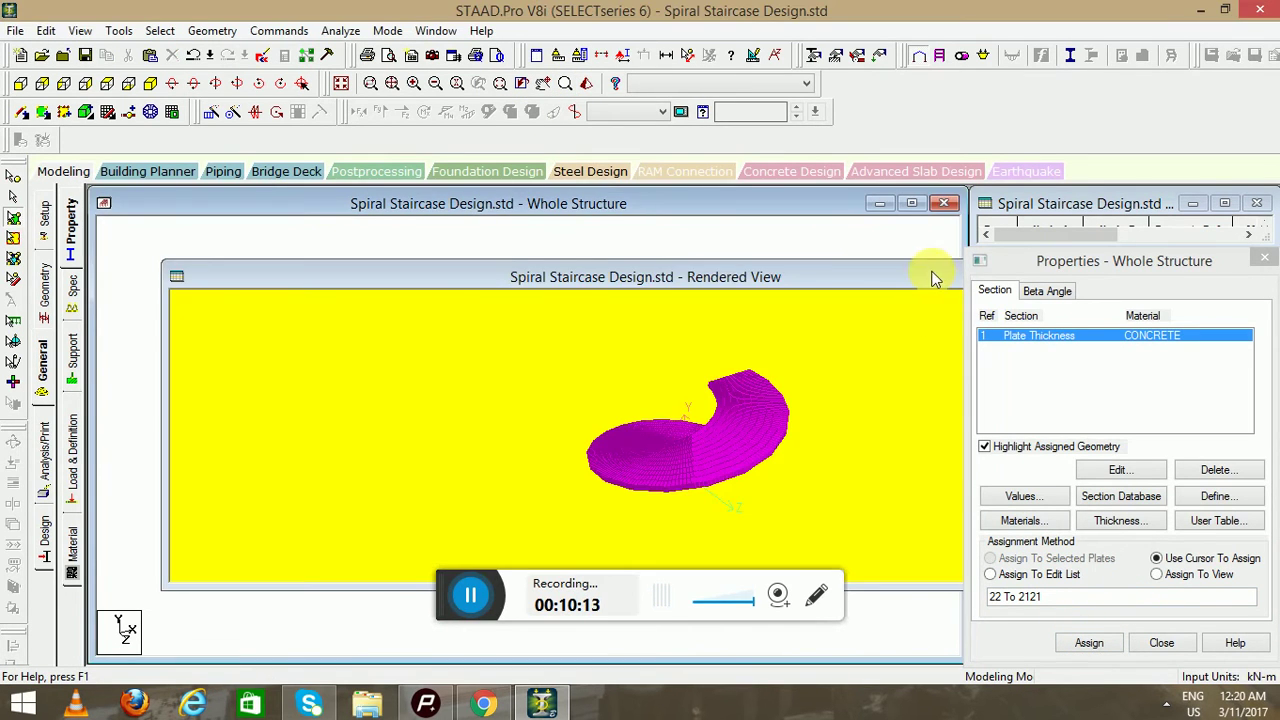
drag(935, 278, 767, 283)
click(865, 279)
drag(717, 417, 640, 330)
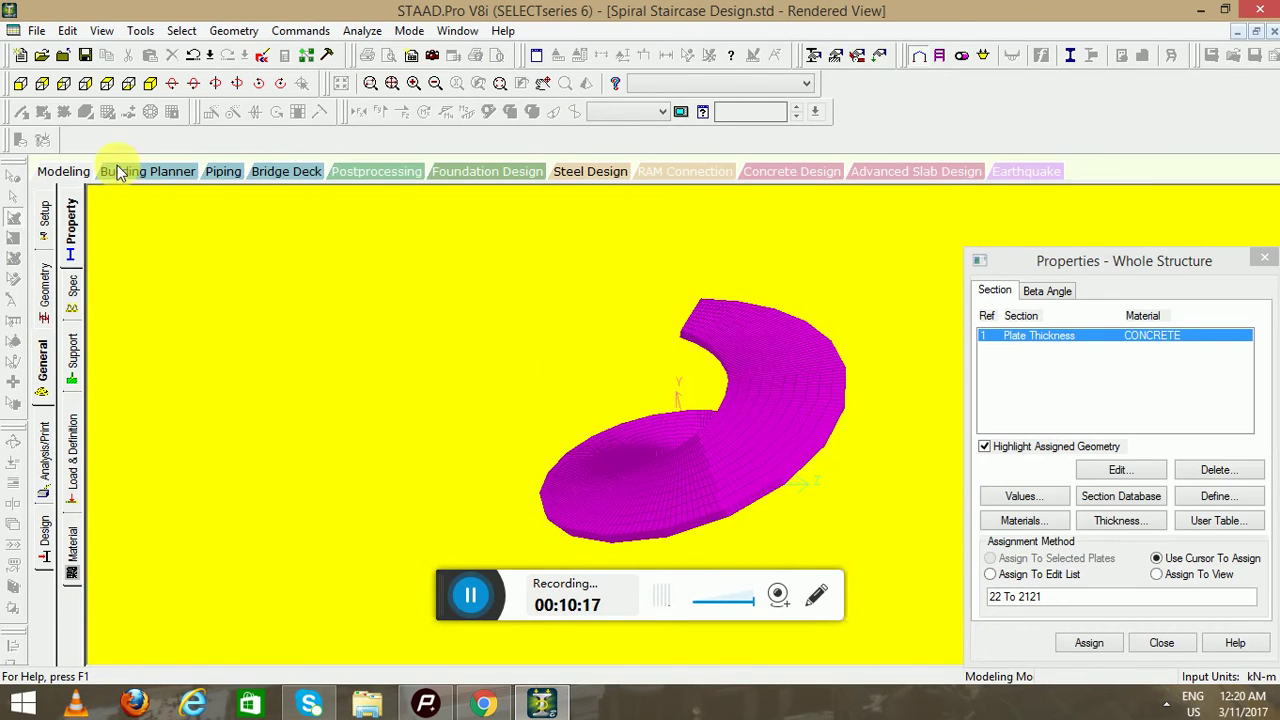
click(21, 86)
drag(625, 418, 440, 388)
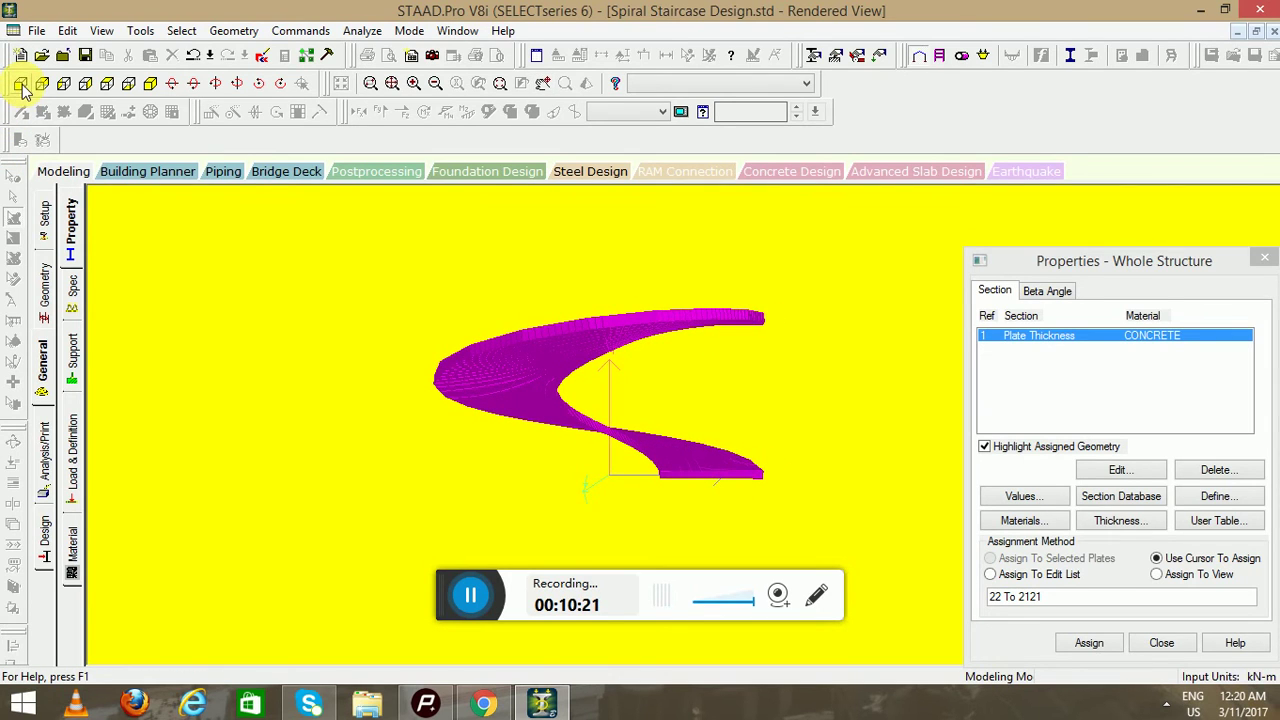
click(42, 86)
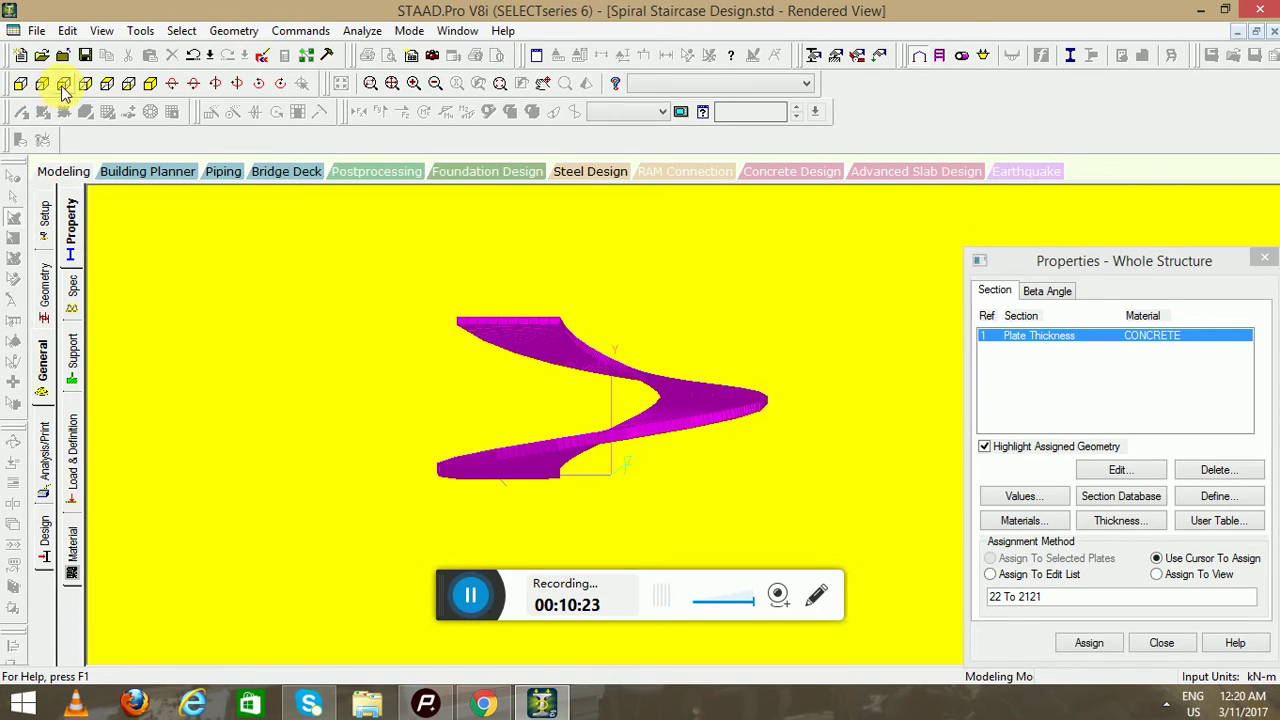
click(63, 86)
click(86, 86)
click(107, 86)
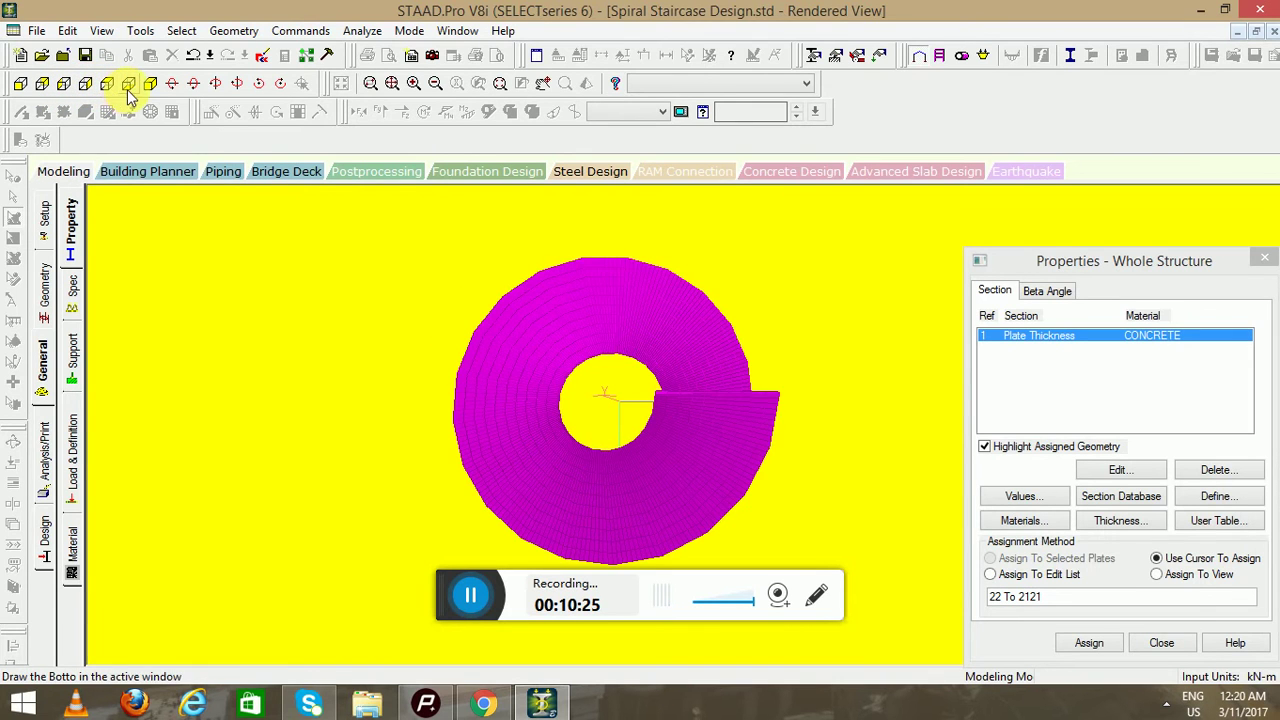
click(150, 86)
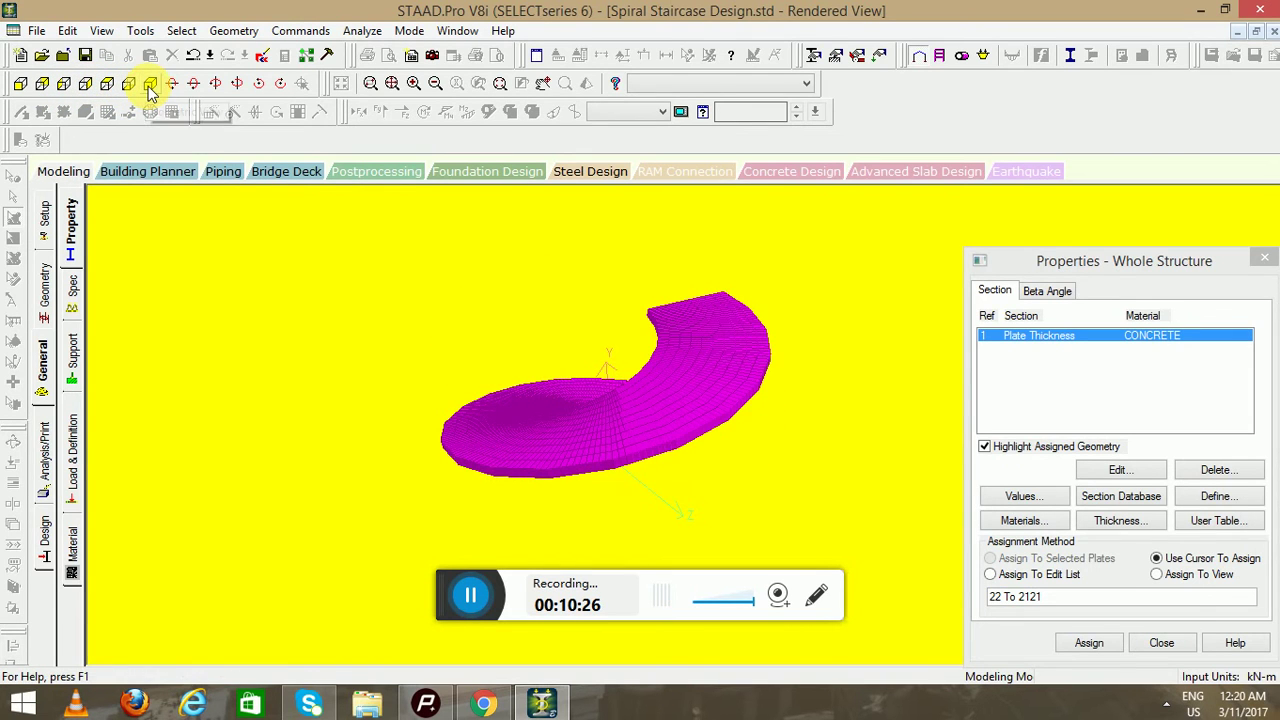
Return to the whole structure model, create a fixed support and choose it for assignment
click(60, 171)
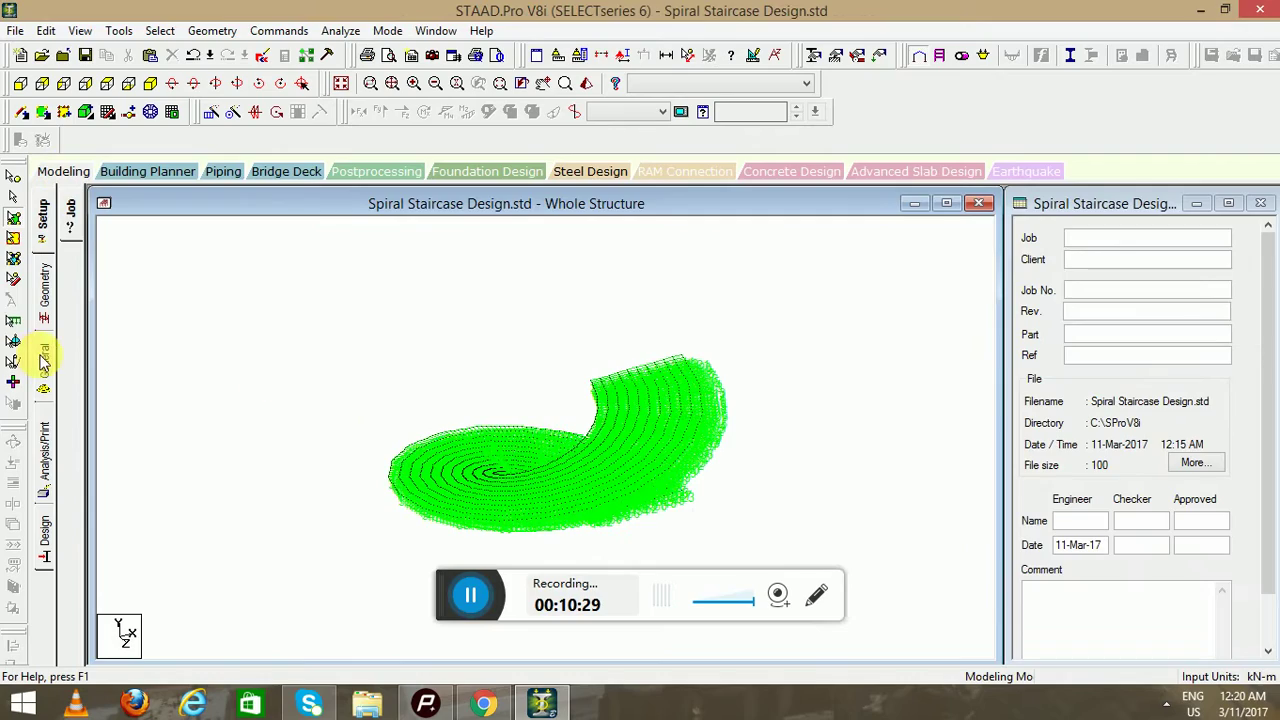
click(42, 362)
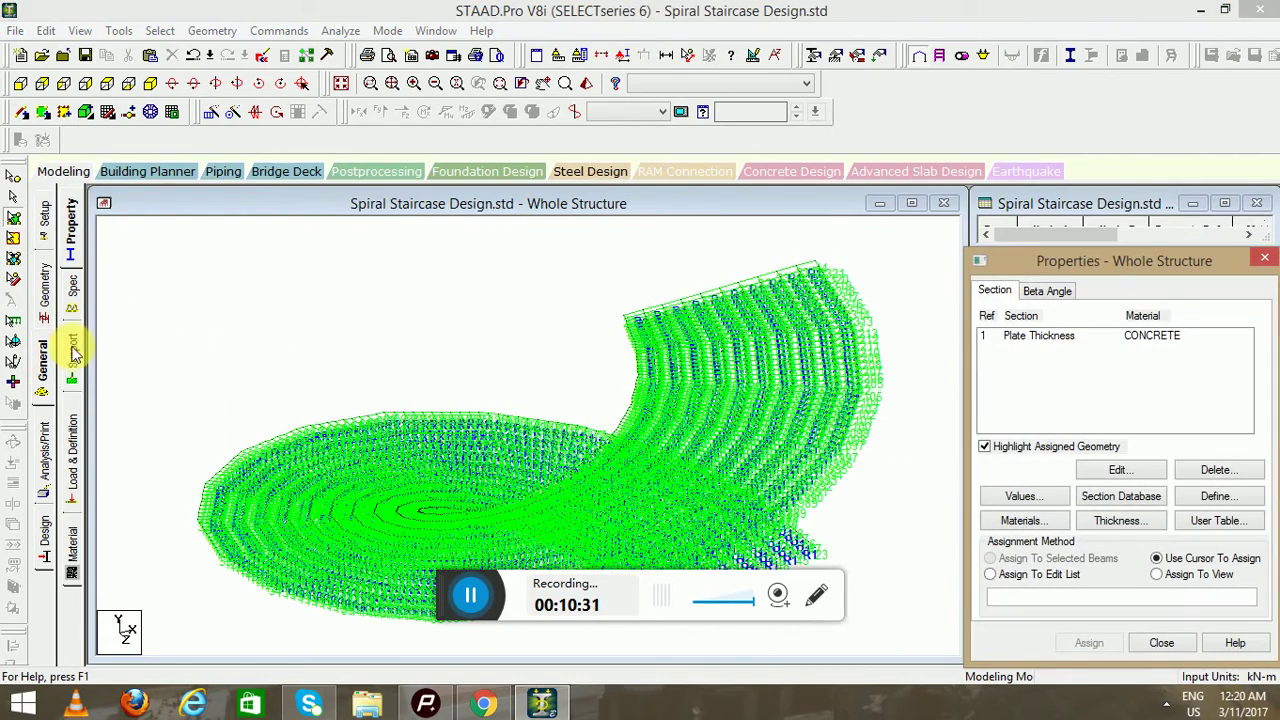
click(72, 352)
click(1134, 506)
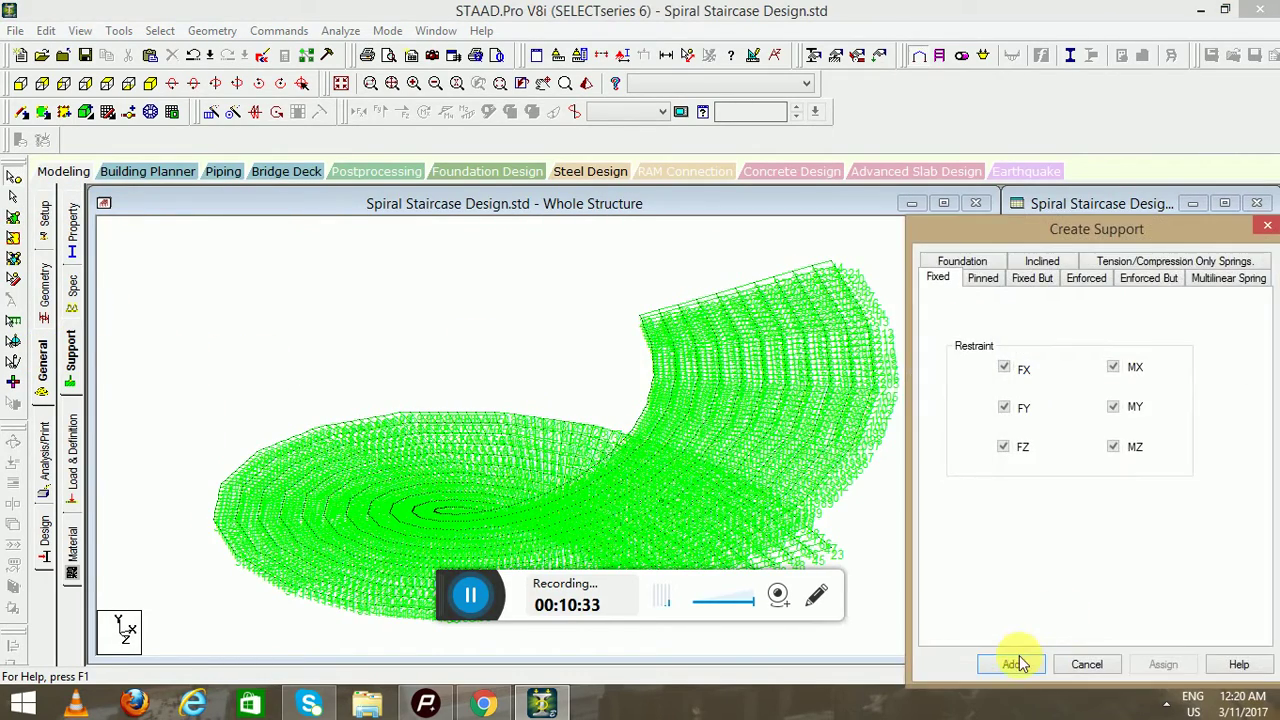
click(1015, 664)
click(1060, 389)
Assign the fixed support to all the nodes along the staircase's upper end edge, from node 22 to node 44
scroll(694, 429, up, 2)
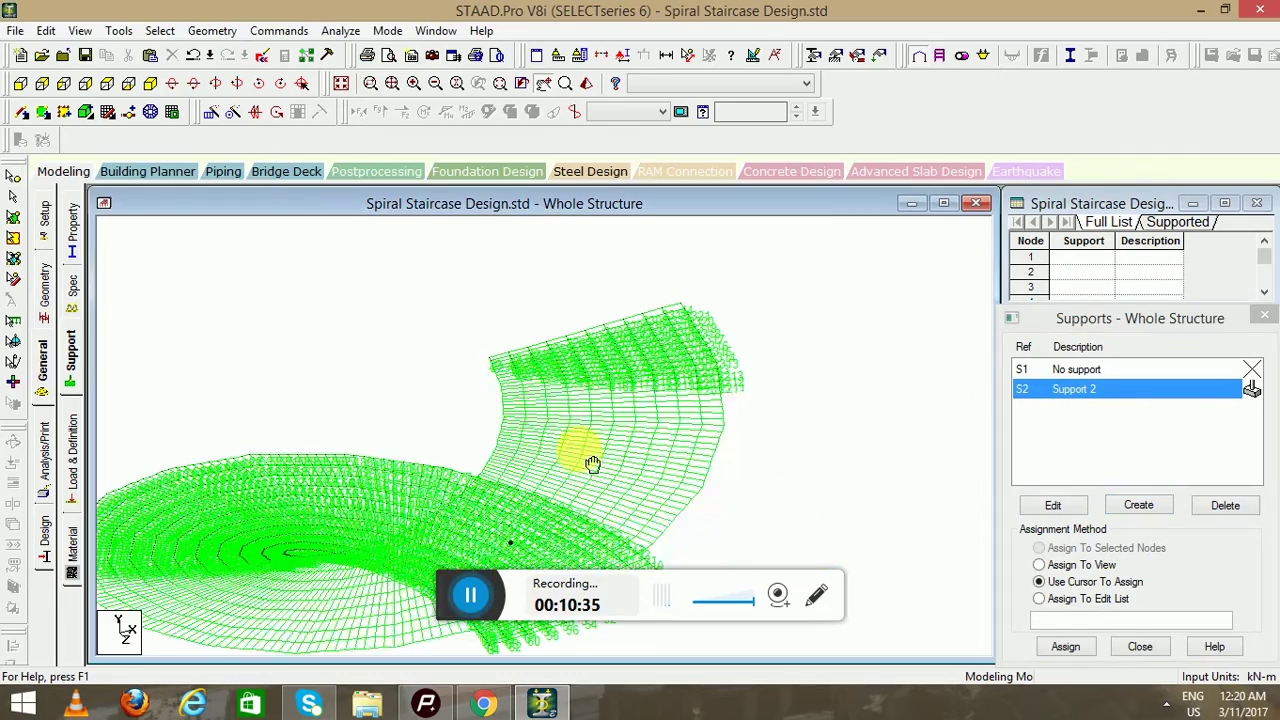
scroll(592, 464, up, 3)
click(258, 84)
click(260, 84)
click(281, 84)
click(283, 86)
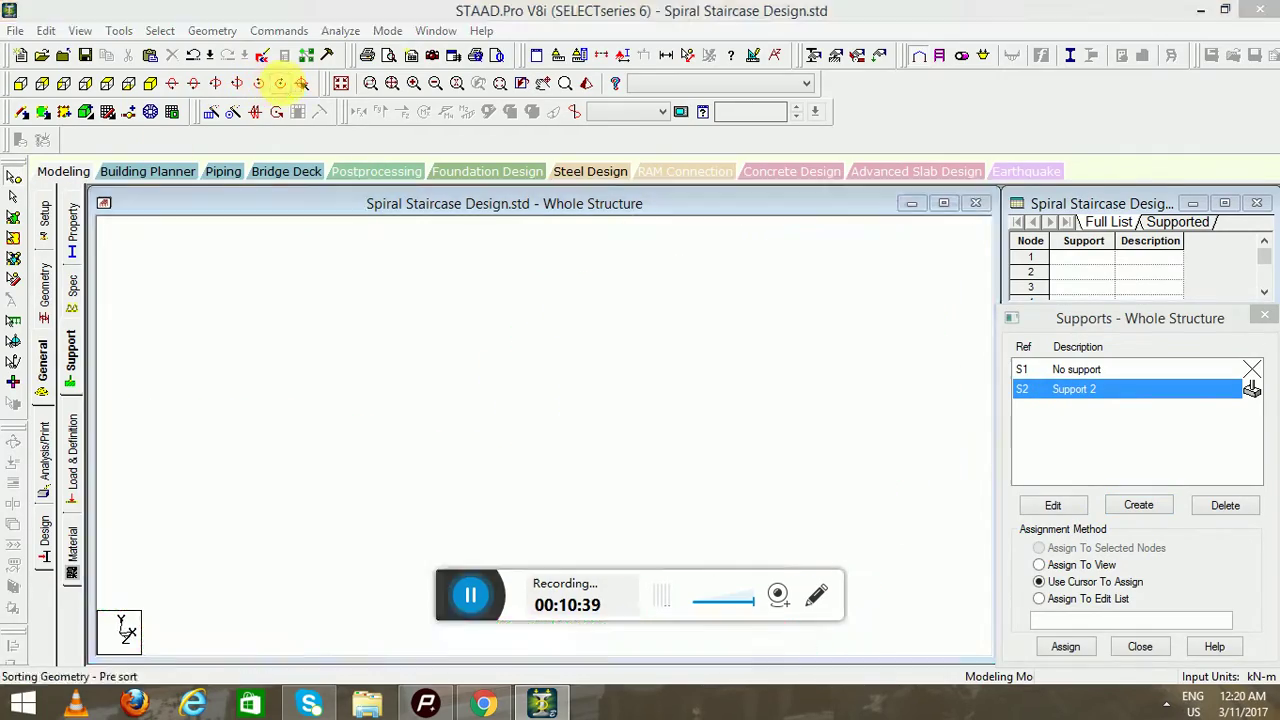
click(283, 86)
scroll(790, 295, up, 3)
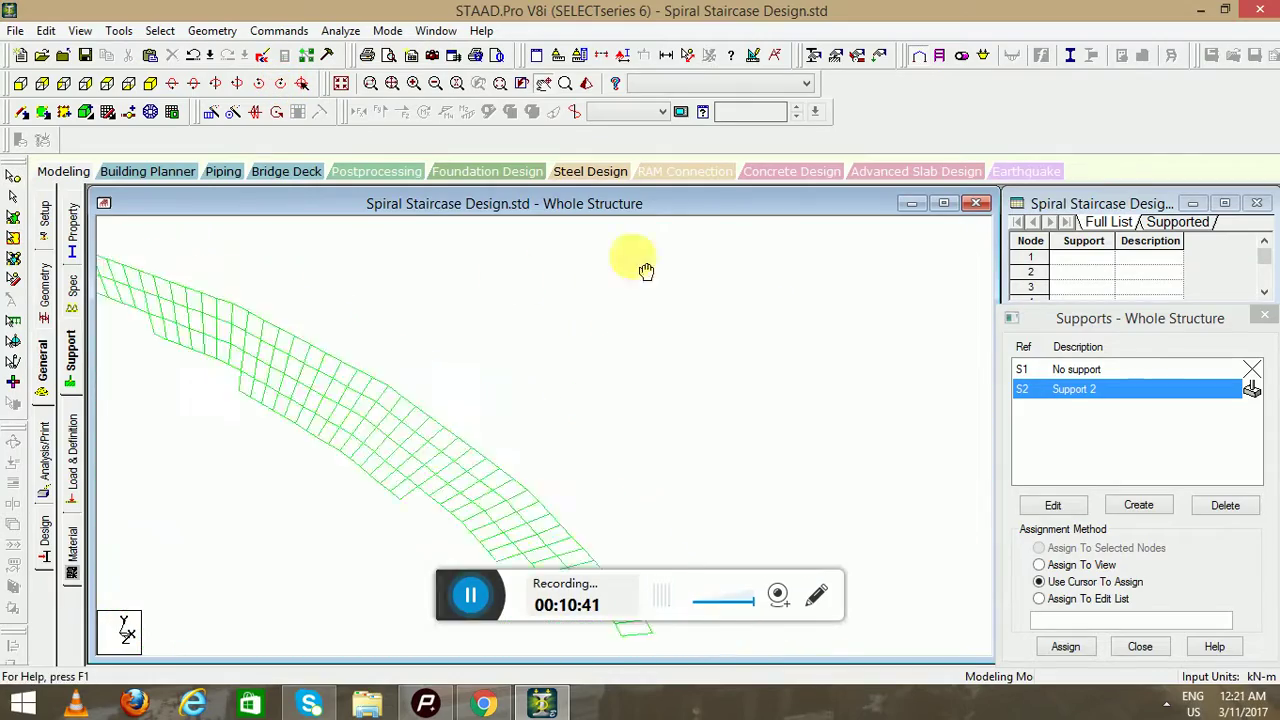
scroll(737, 271, down, 3)
click(283, 86)
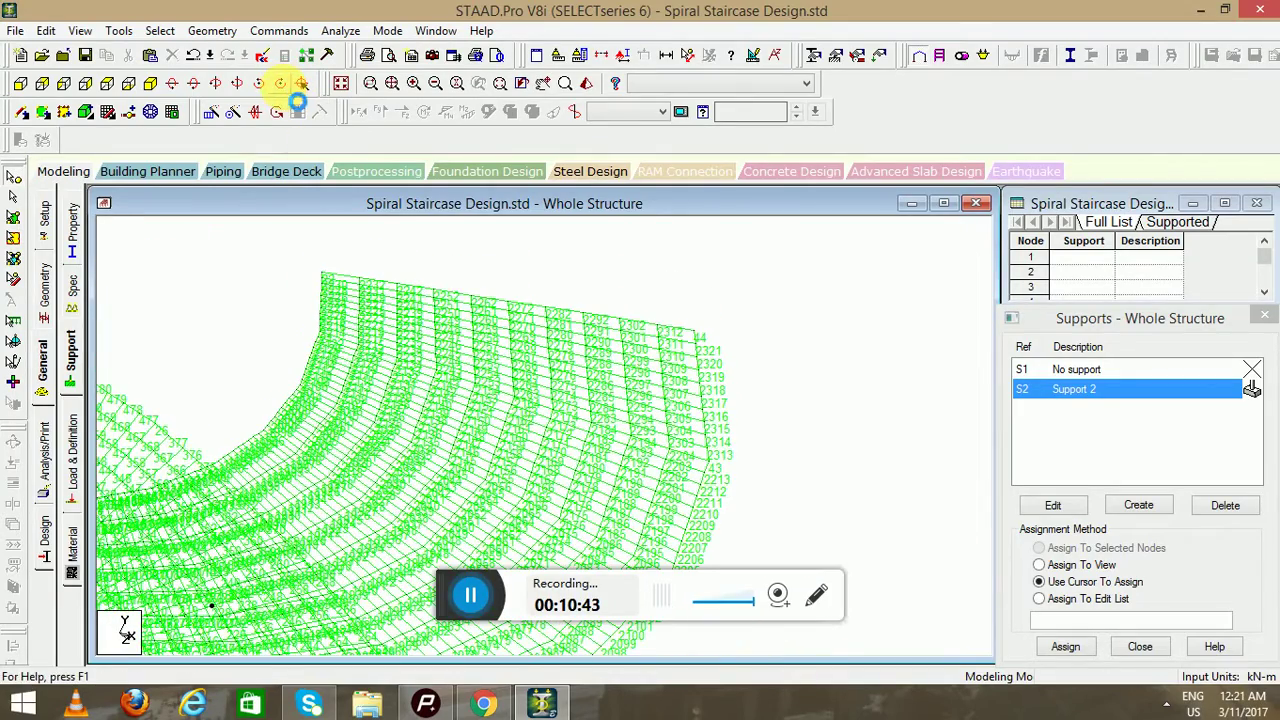
click(259, 84)
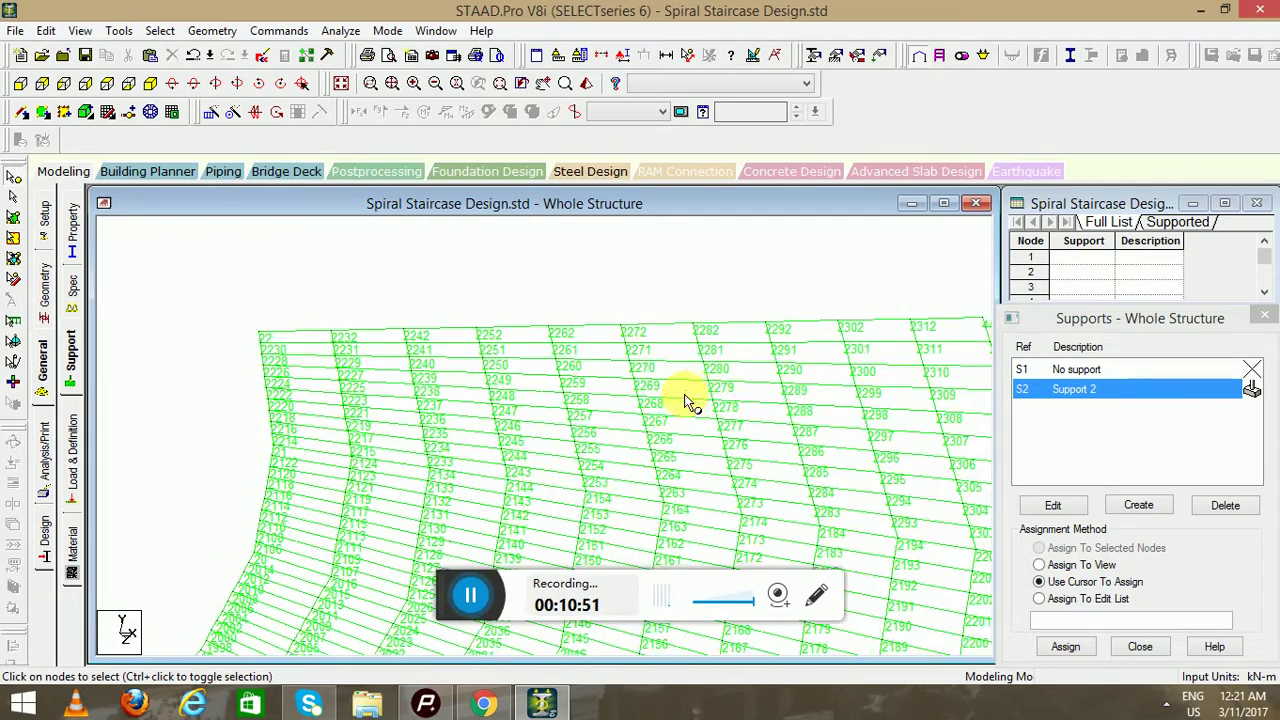
drag(203, 285, 978, 300)
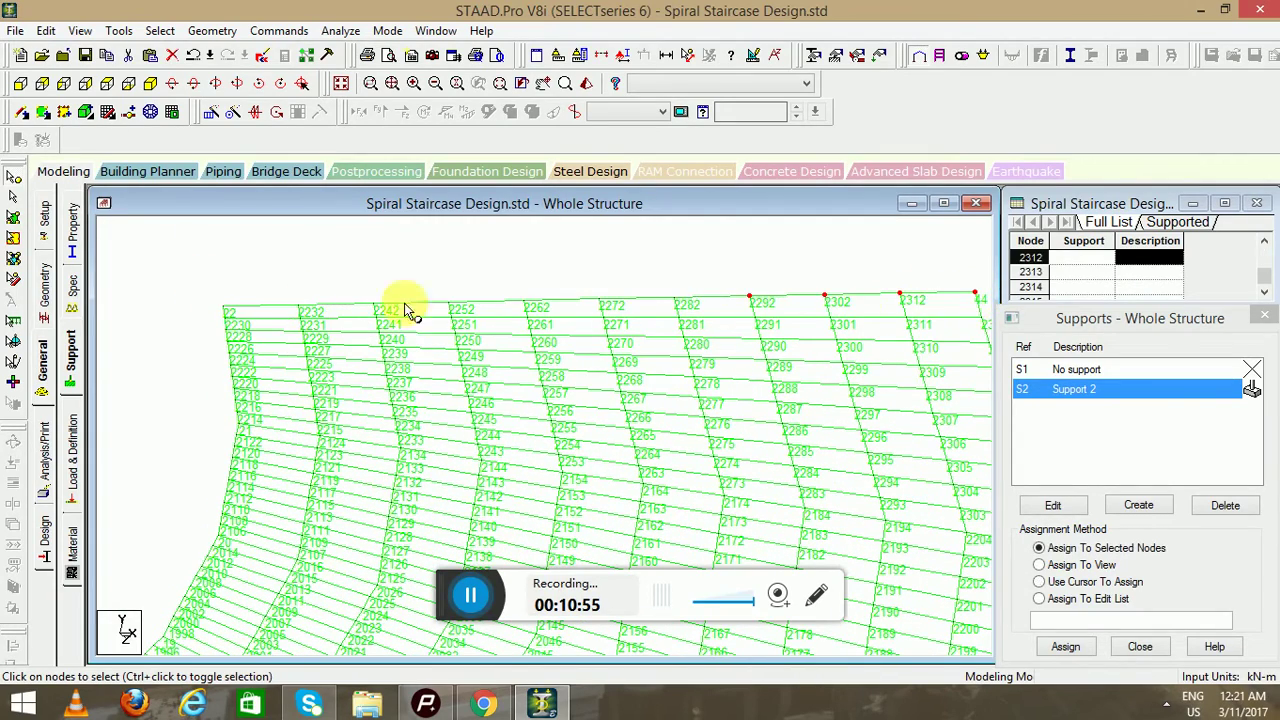
drag(190, 290, 738, 314)
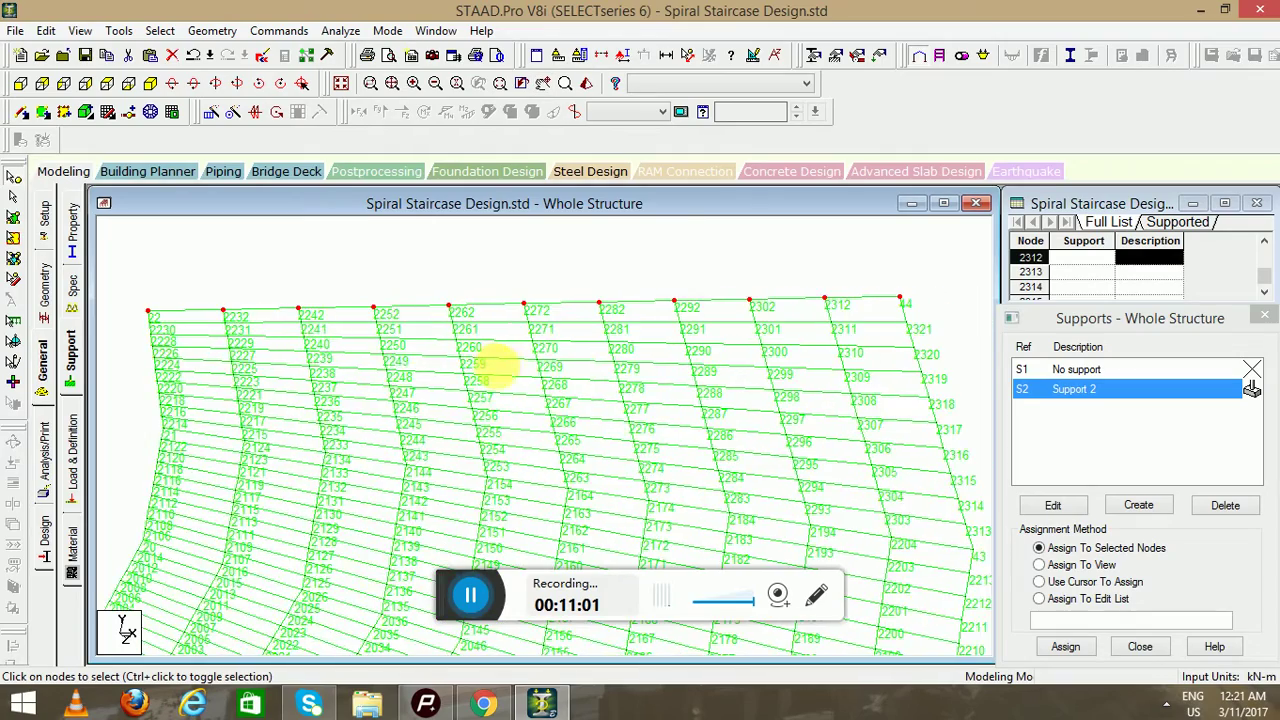
click(1065, 646)
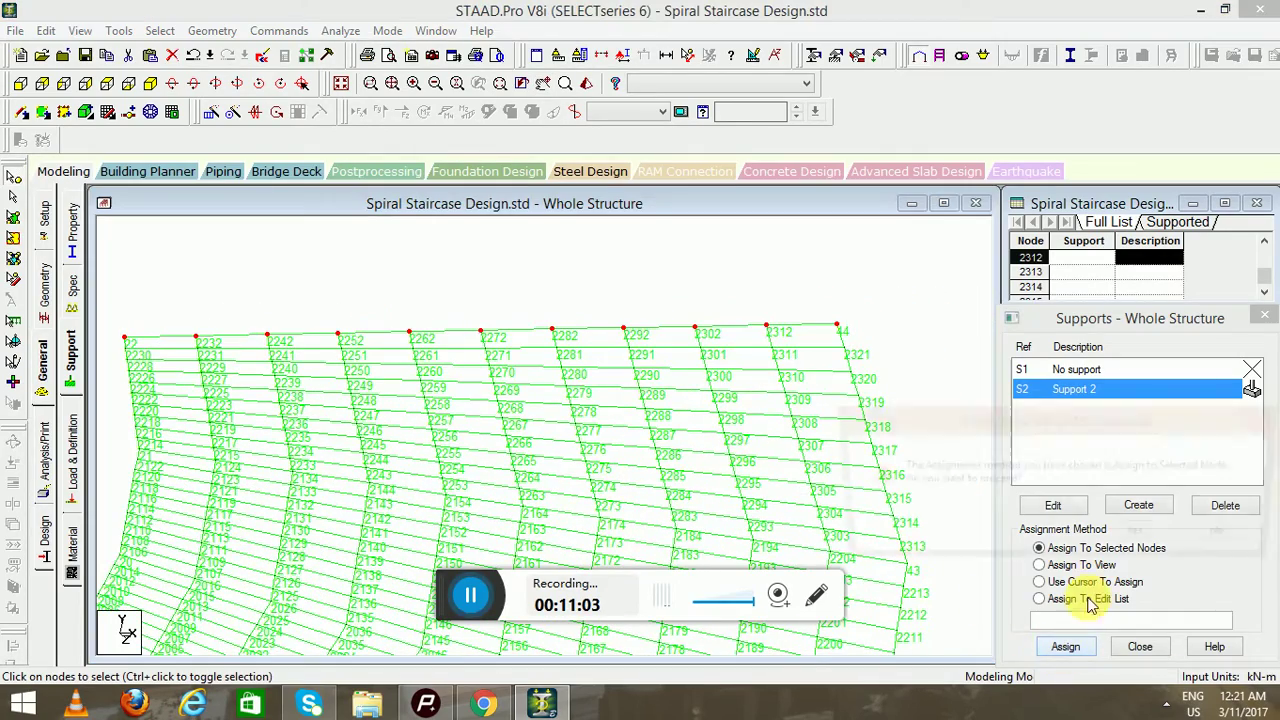
click(1054, 534)
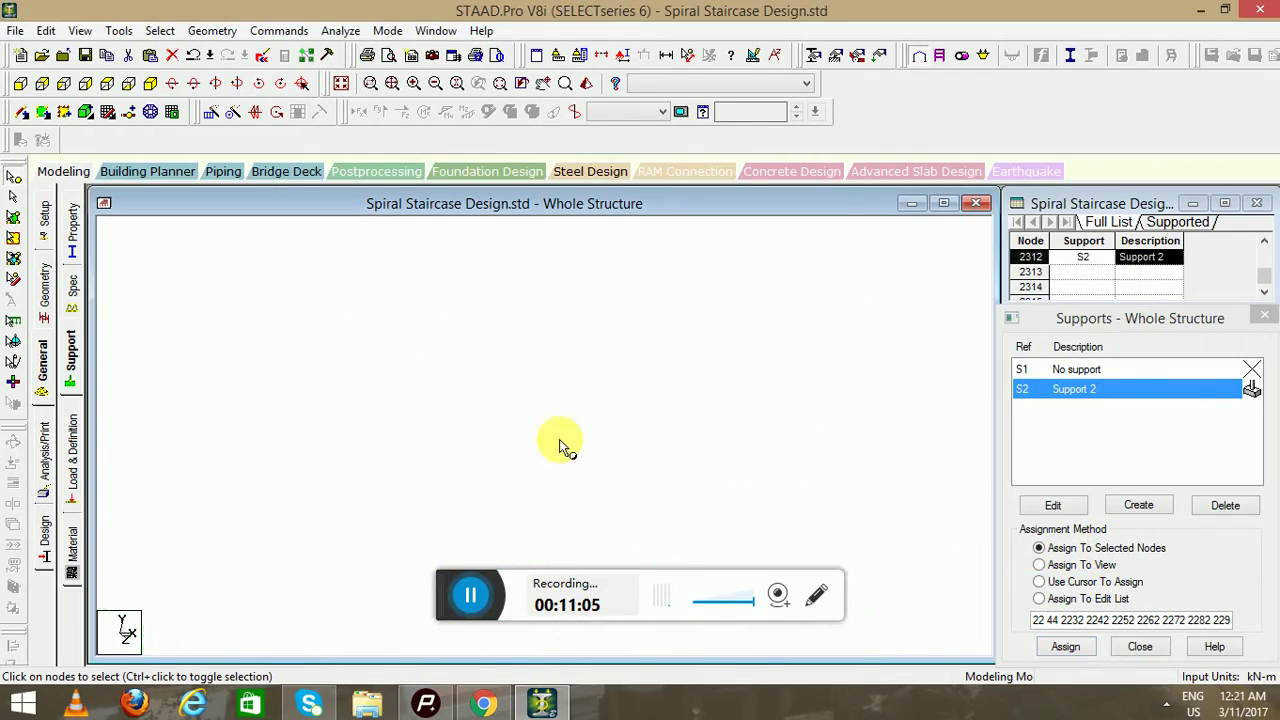
Assign the fixed support to all the nodes along the staircase's lower end edge, from node 1 to node 23
click(340, 85)
drag(506, 449, 620, 467)
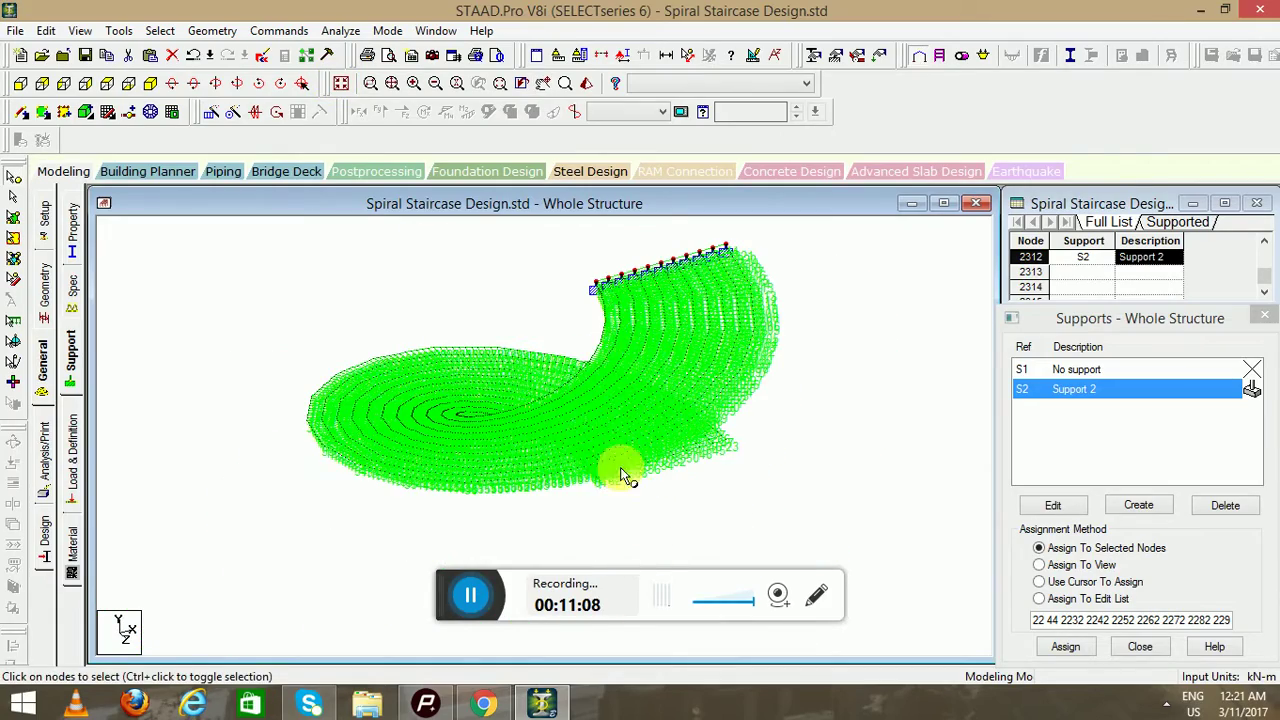
click(218, 86)
click(433, 263)
drag(433, 263, 271, 523)
drag(822, 545, 971, 553)
click(1064, 647)
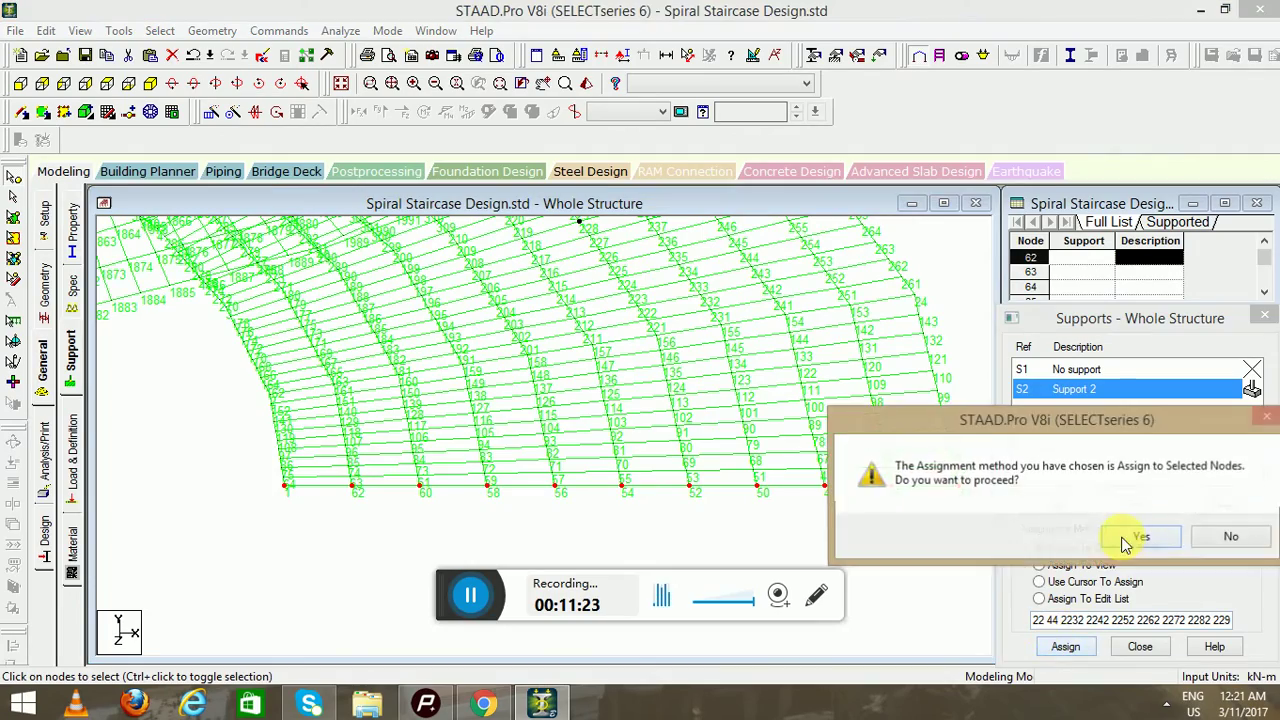
click(1051, 536)
click(341, 84)
drag(474, 407, 577, 441)
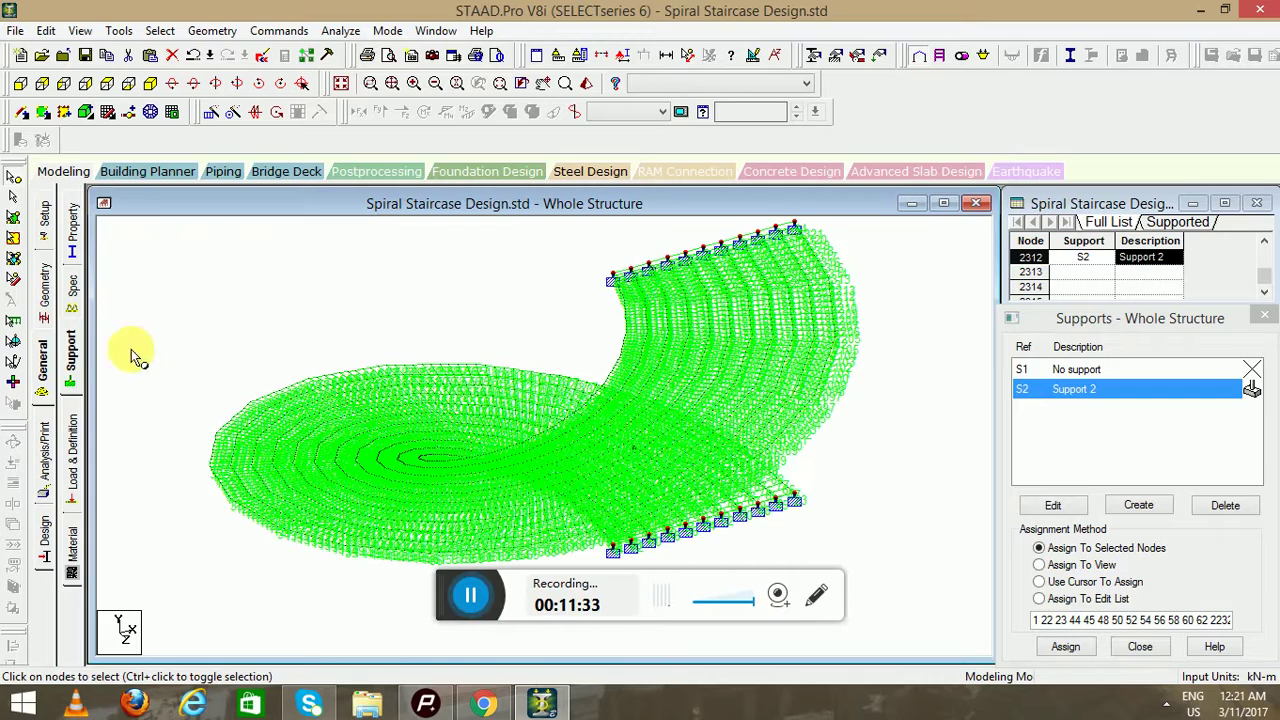
Add primary load case 1 with loading type Dead and the title dL
click(80, 432)
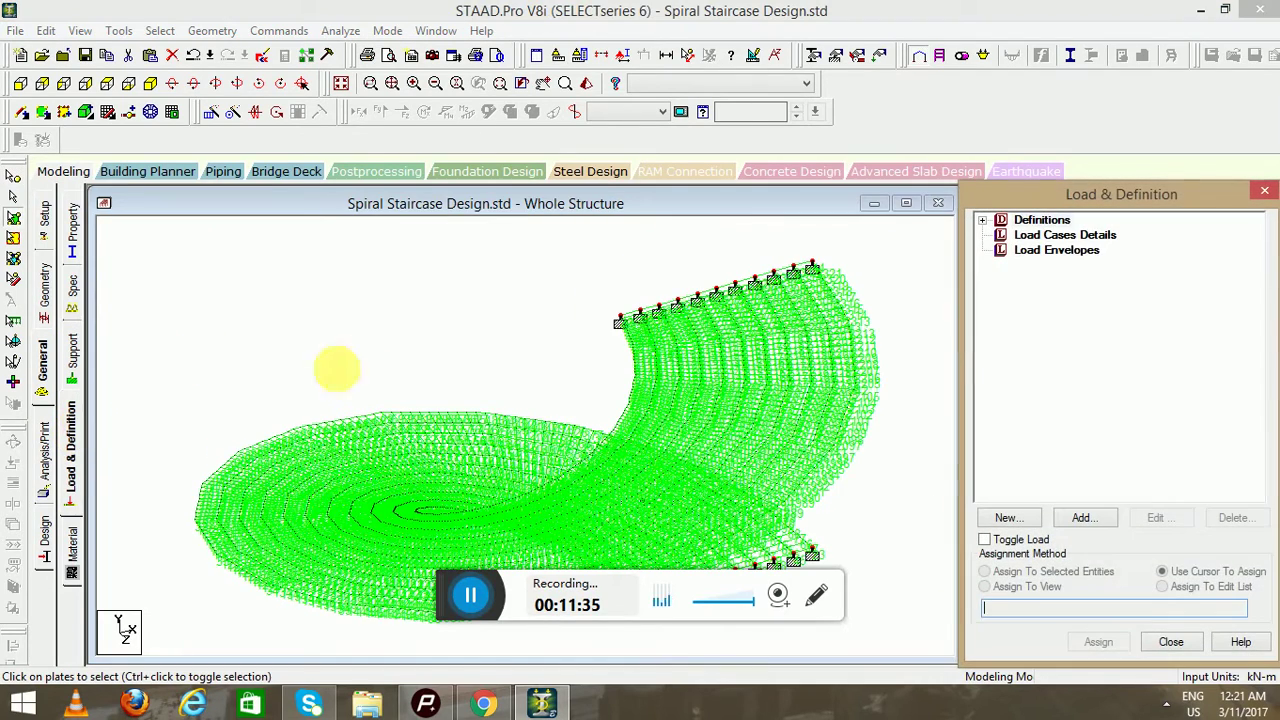
click(1064, 235)
click(1070, 517)
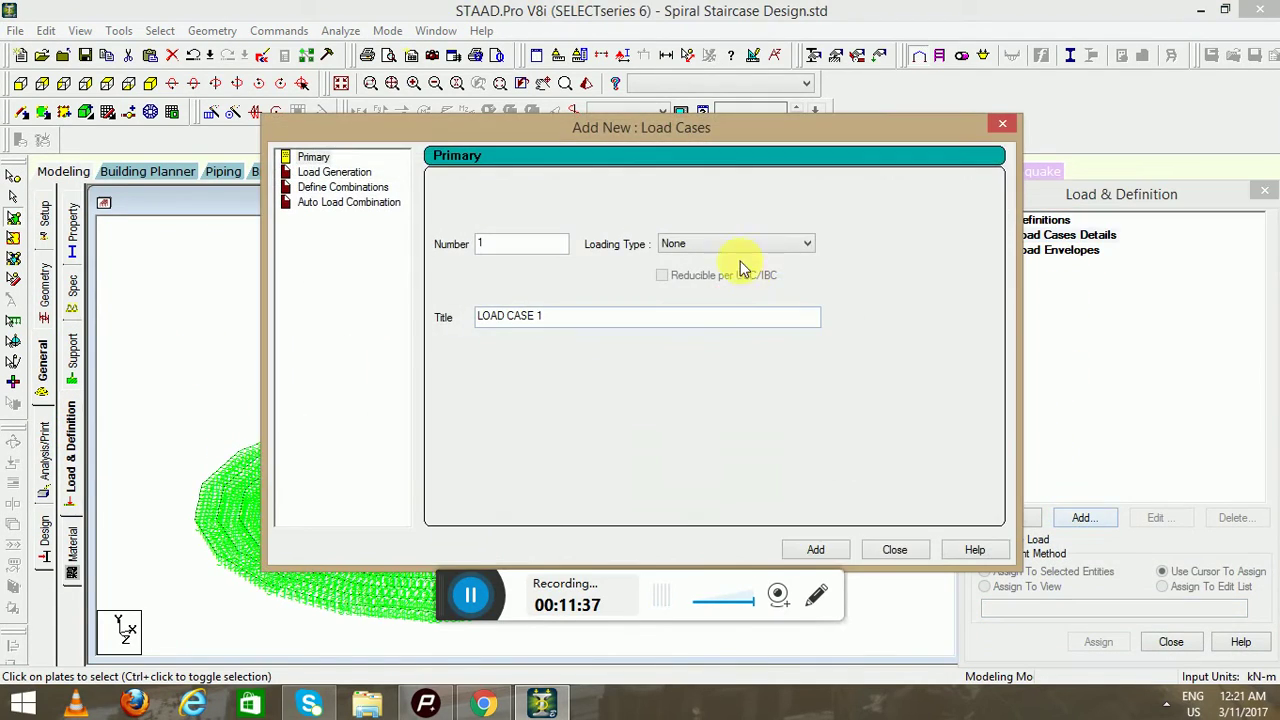
click(731, 247)
click(707, 263)
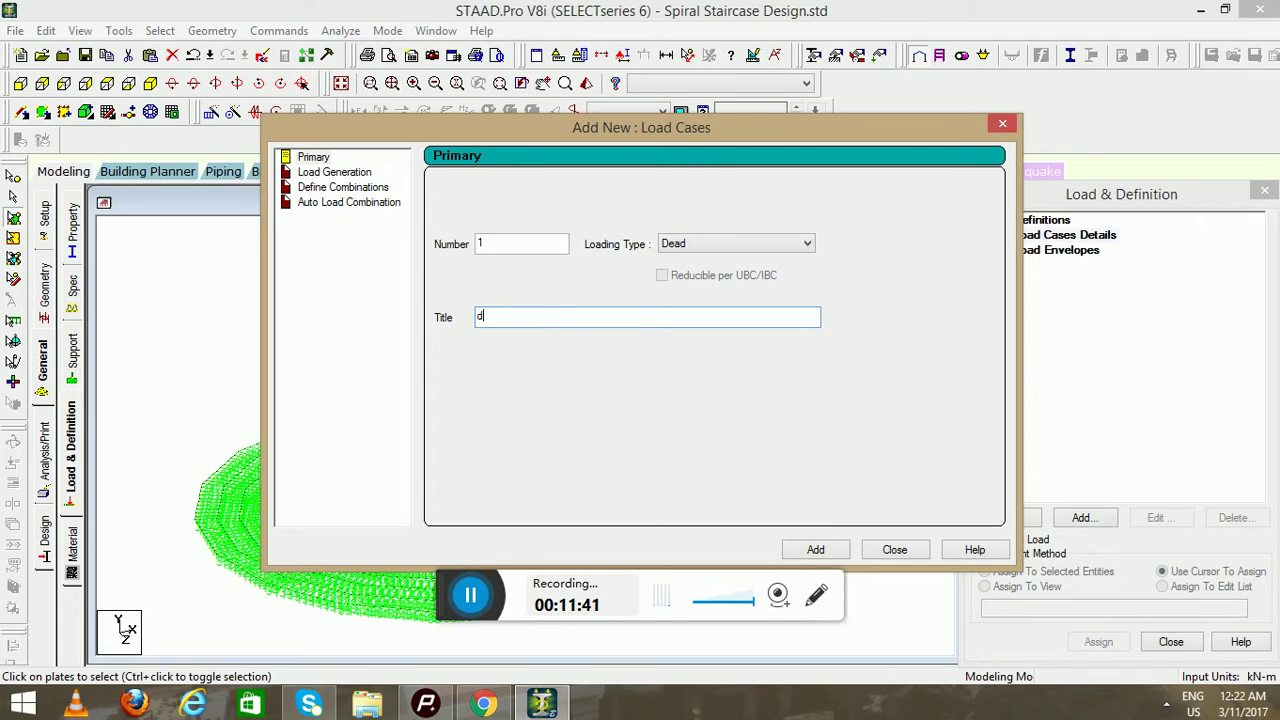
text(dL)
key(Return)
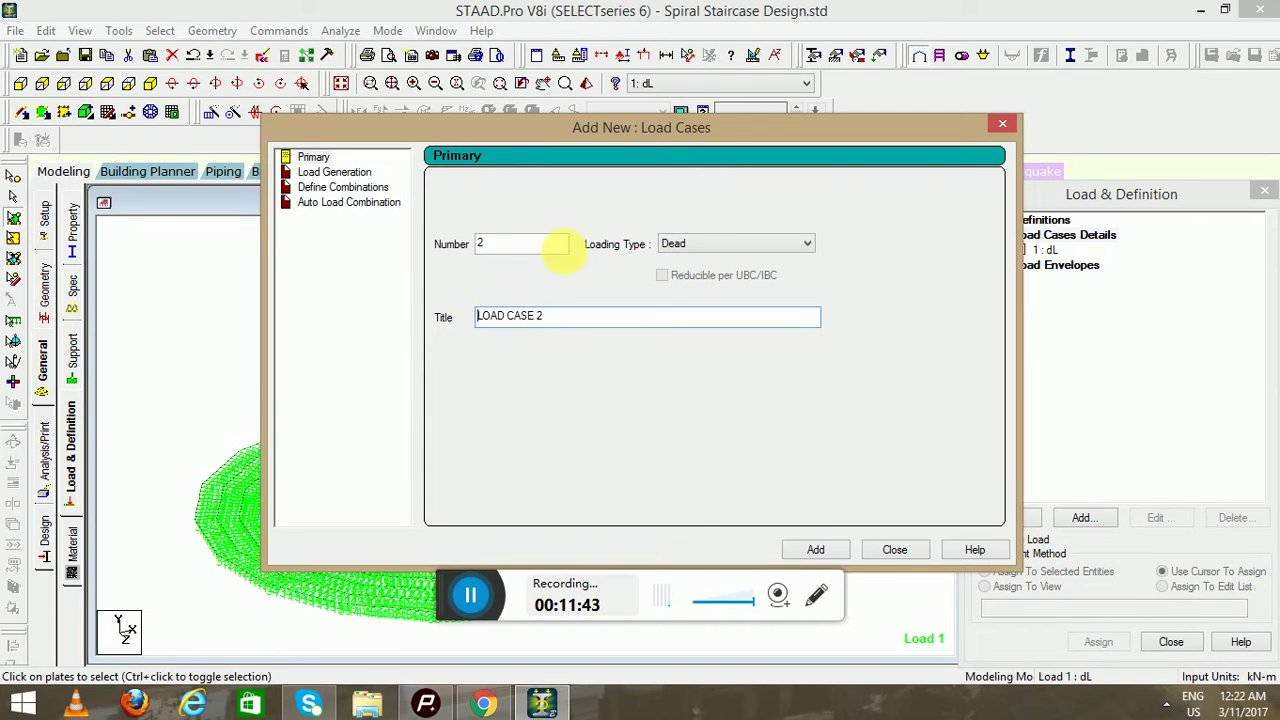
Add primary load case 2 with loading type Live and the title ll, and finish adding load cases
click(710, 246)
click(695, 260)
click(690, 244)
click(676, 259)
click(700, 244)
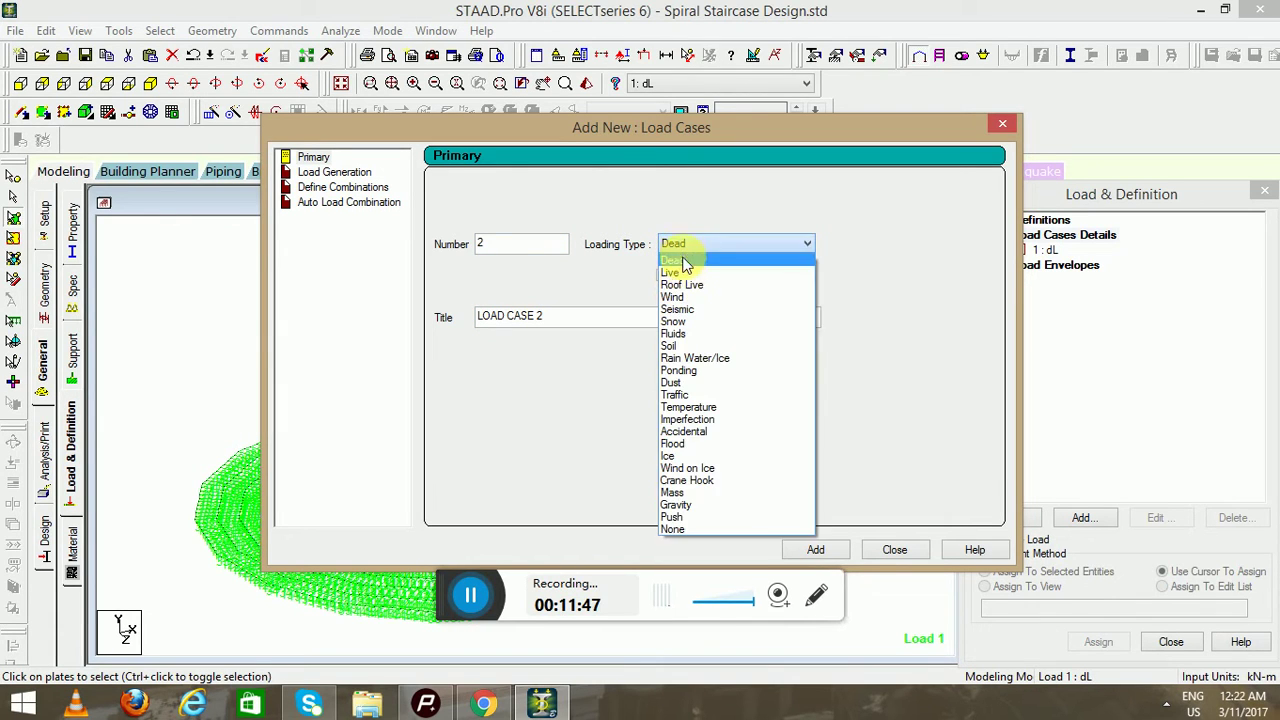
click(680, 271)
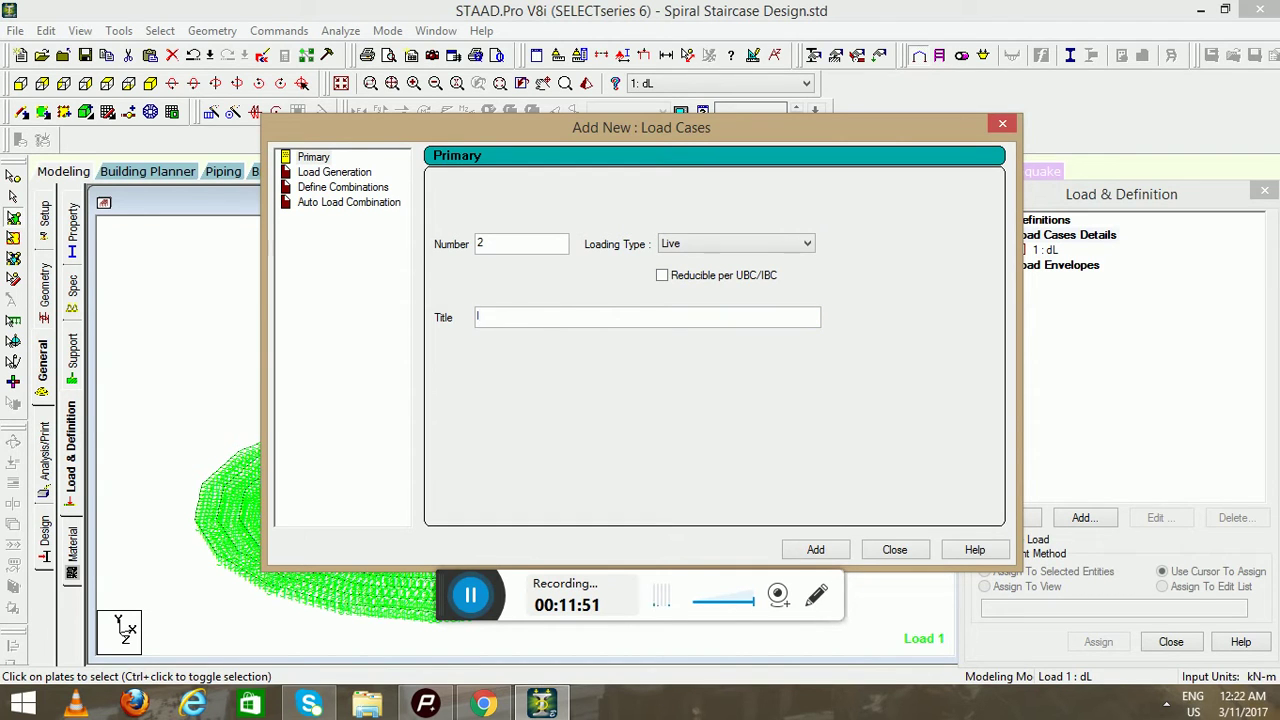
text(ll)
key(Return)
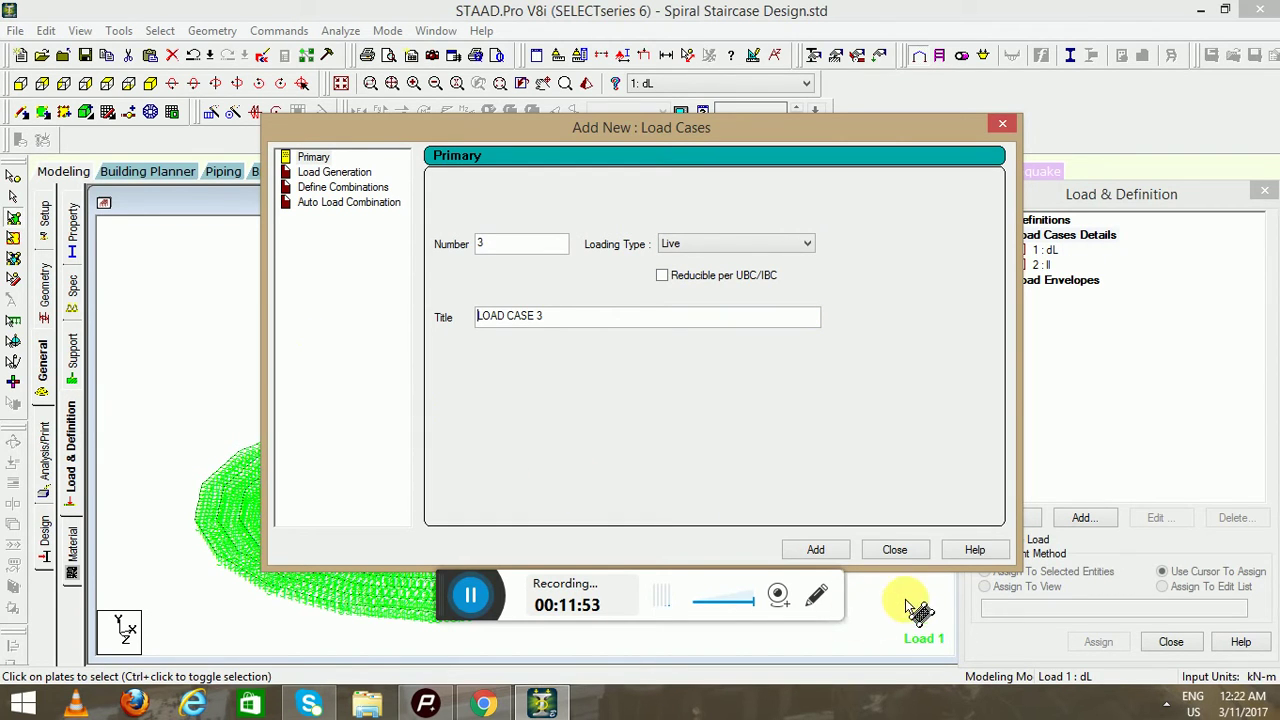
click(895, 550)
Add a selfweight load in Y with factor -1 to load case dL and assign it to the whole view
click(1045, 250)
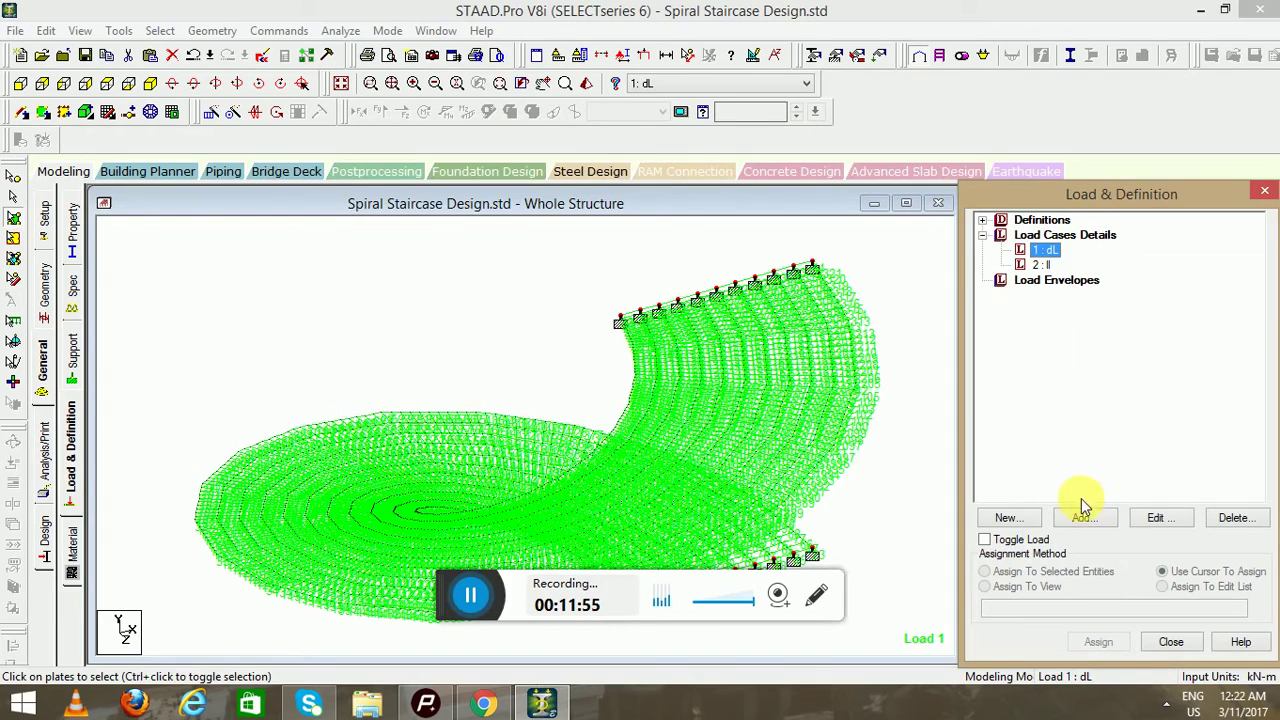
click(1085, 517)
click(904, 632)
click(976, 632)
click(1090, 264)
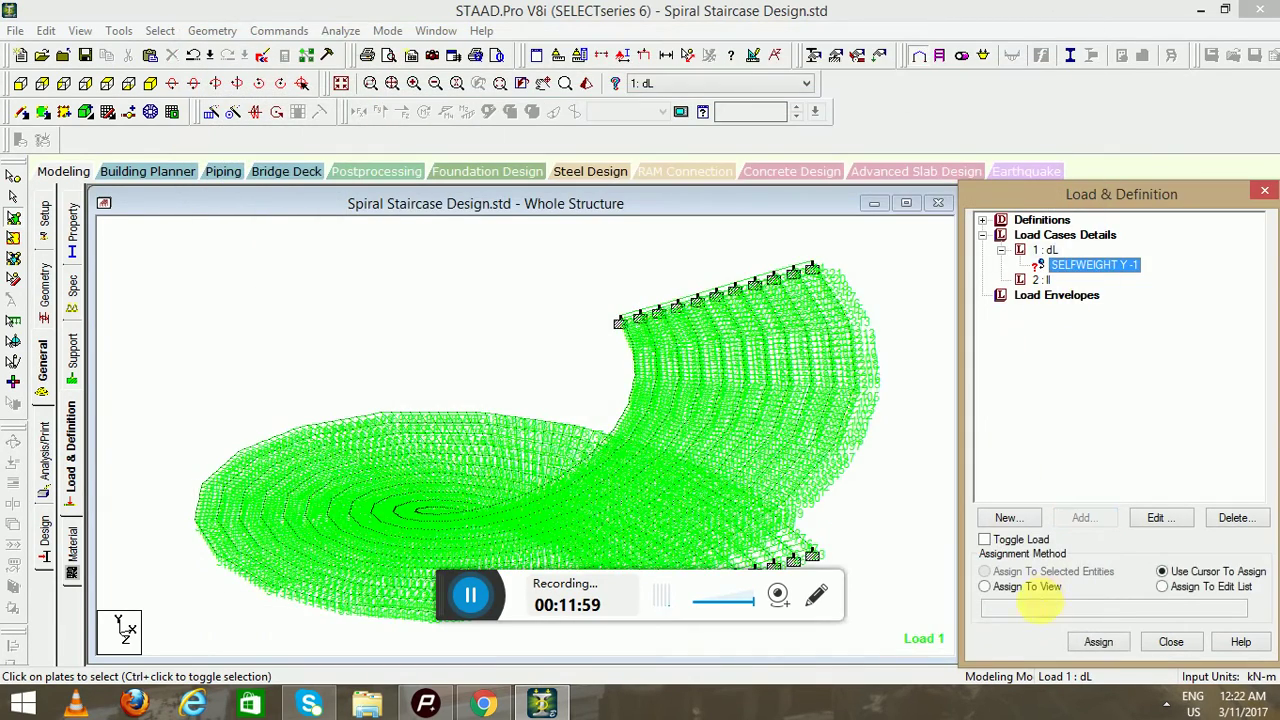
click(1095, 640)
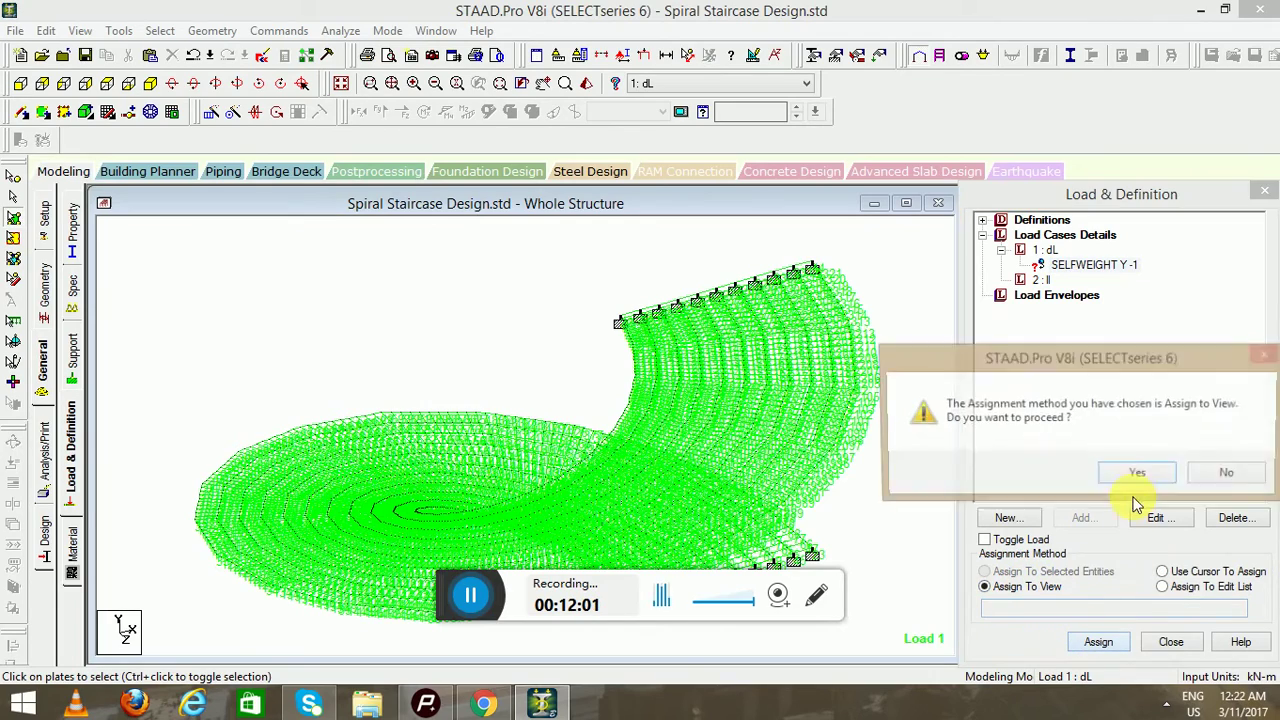
click(1134, 474)
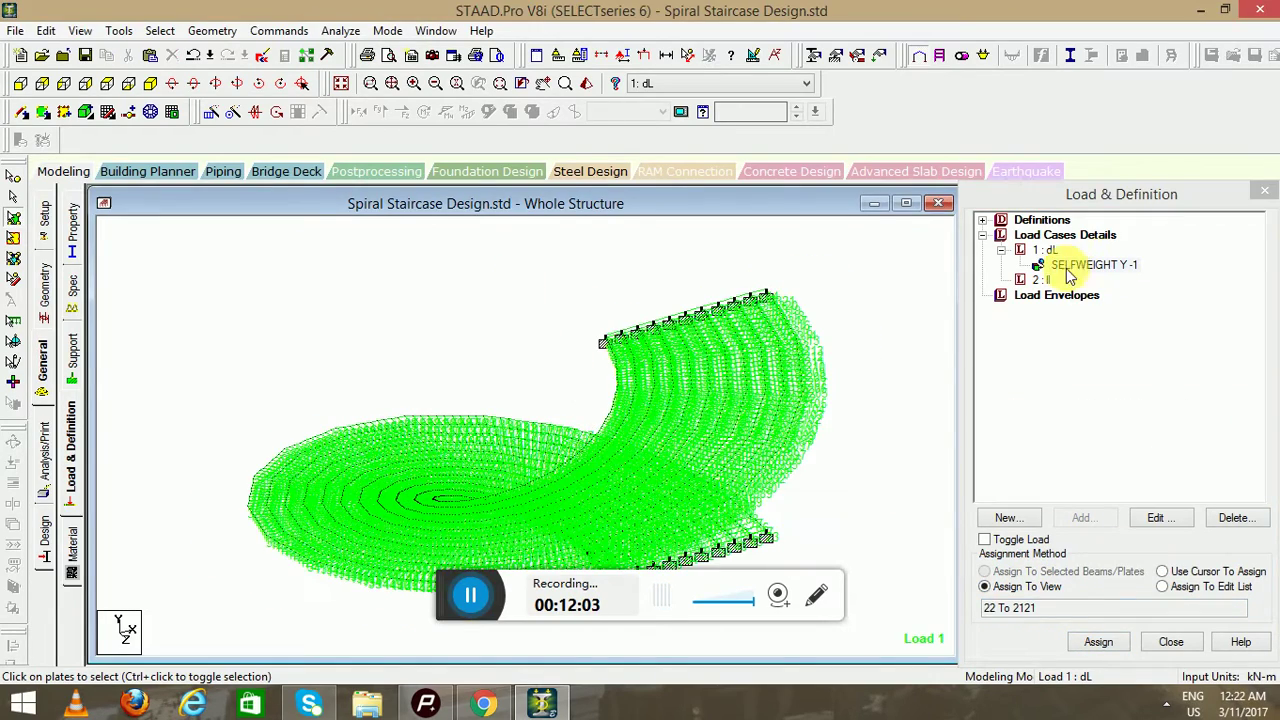
Add a full plate pressure load of -3 kN/m2 in the GY direction to load case ll
click(1040, 279)
click(1081, 517)
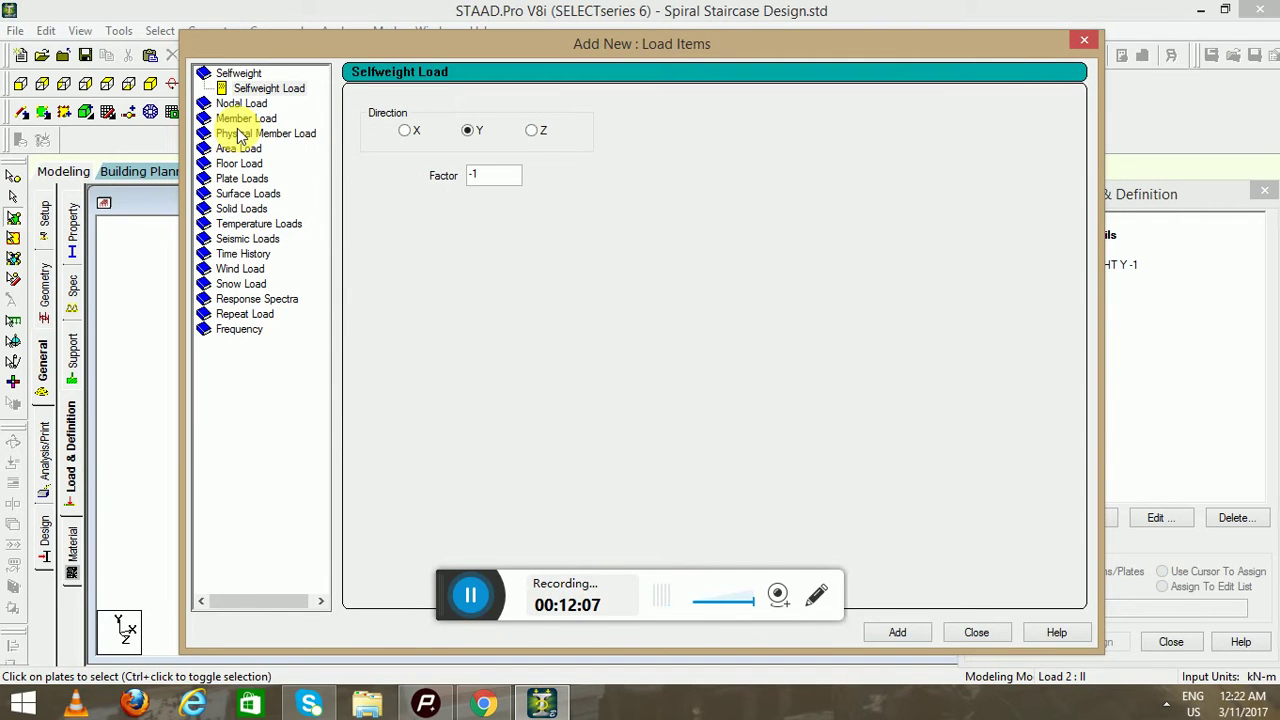
click(234, 177)
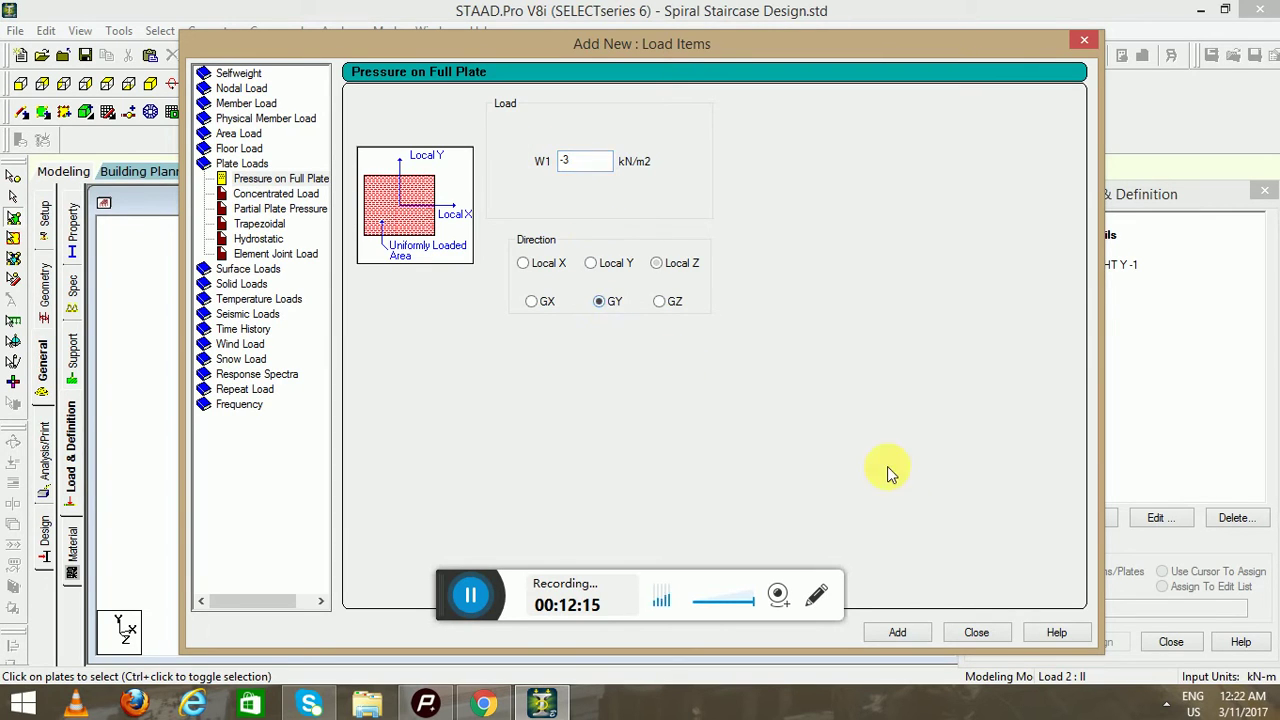
click(897, 632)
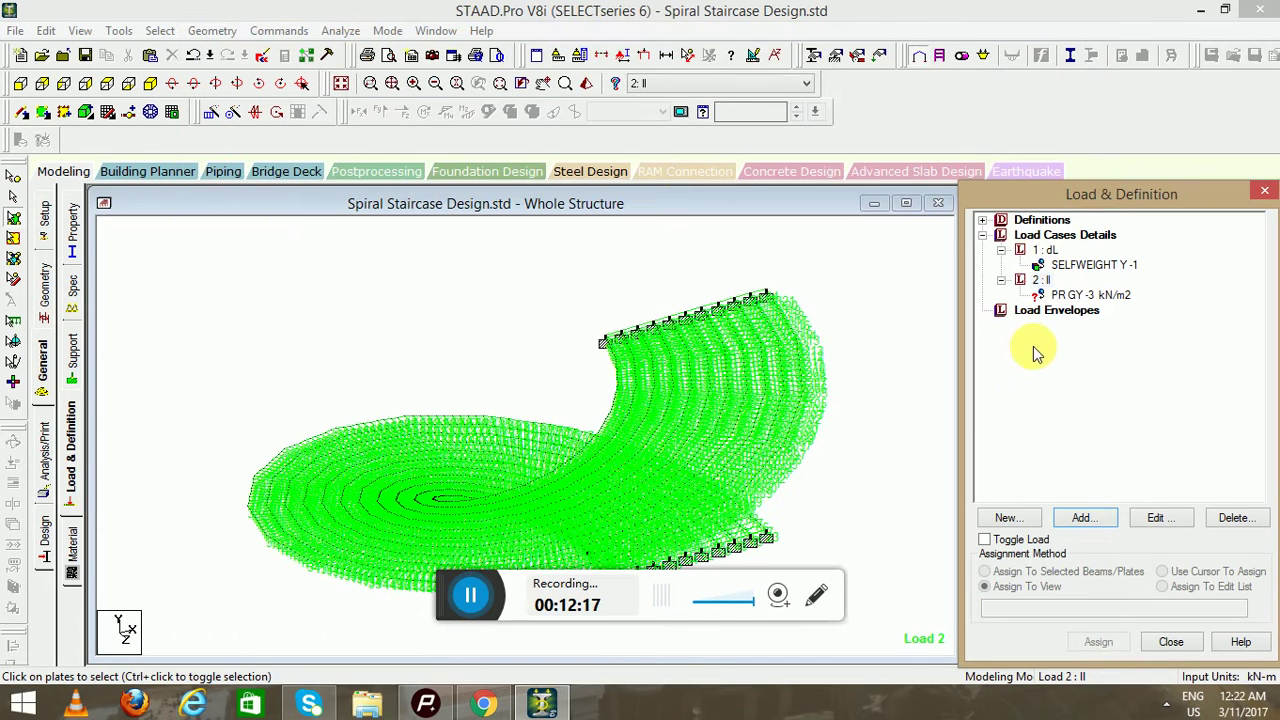
Assign the GY plate pressure load to all the selected plates of the staircase and check it on the model
click(1062, 295)
drag(163, 243, 822, 650)
click(1046, 576)
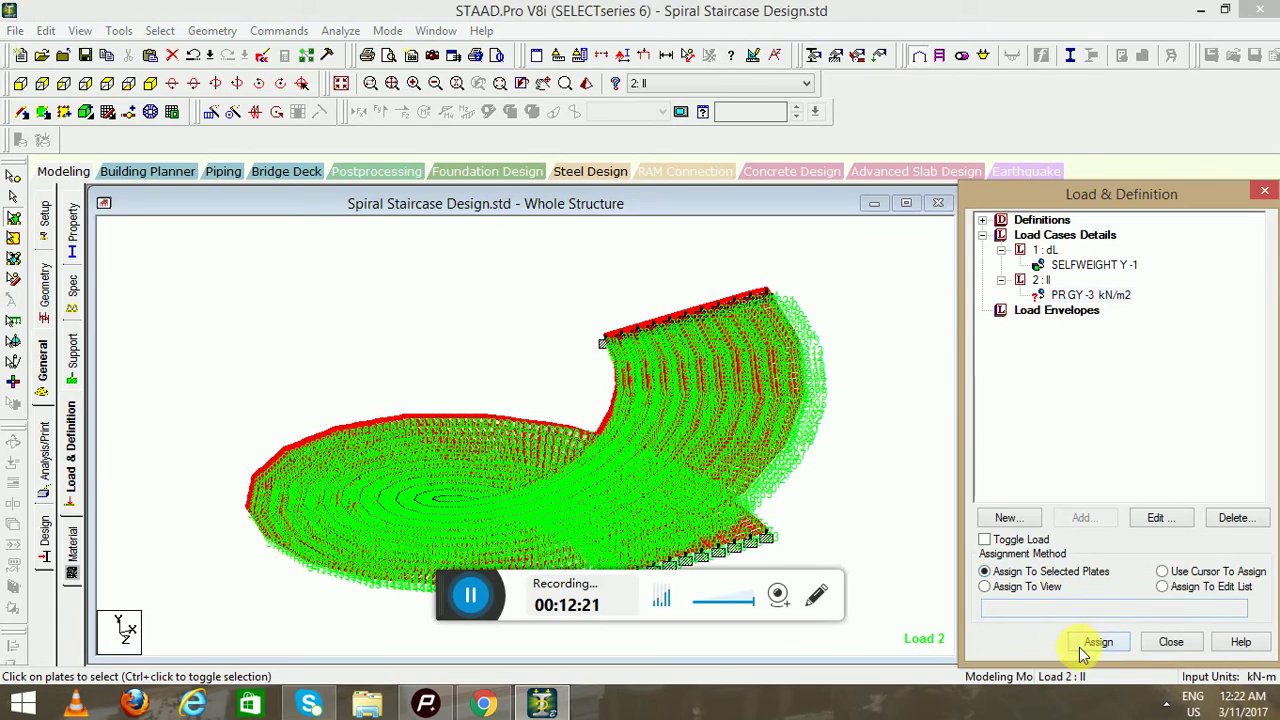
click(1098, 641)
click(1137, 474)
middle_drag(814, 382, 708, 374)
scroll(708, 374, down, 3)
scroll(710, 374, up, 6)
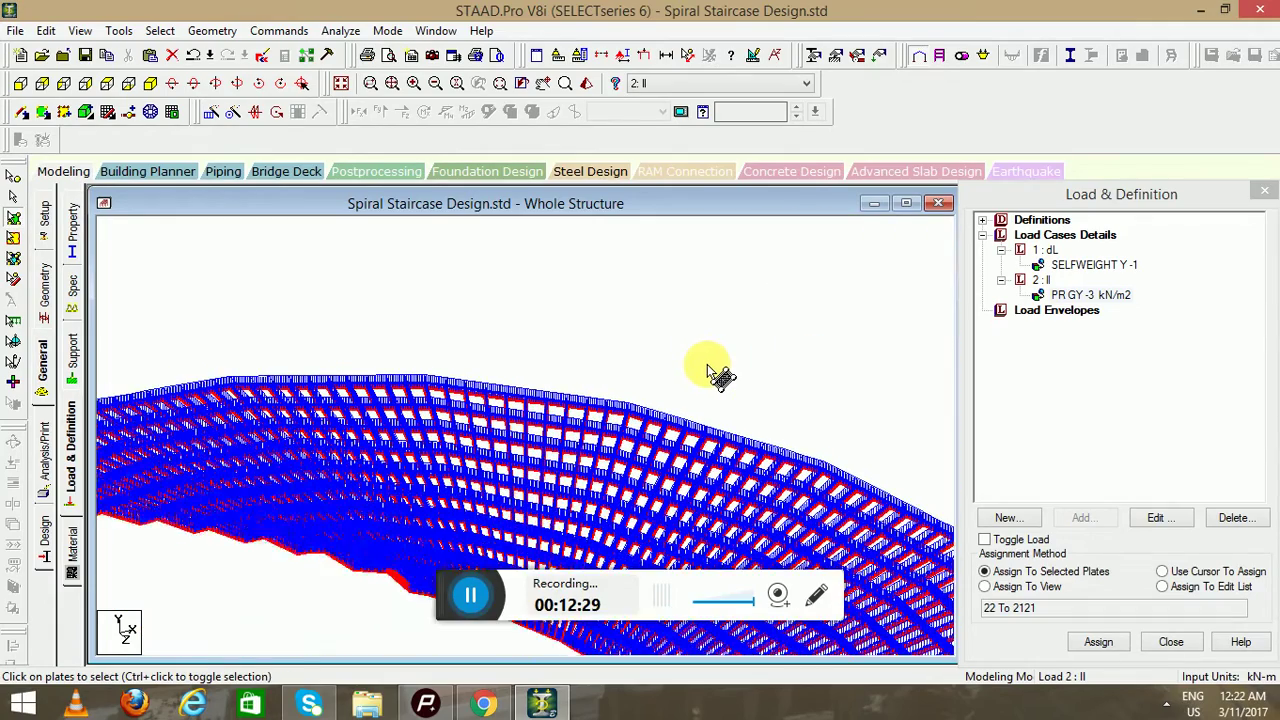
Define a normal load combination with factor 1.5 on both load cases dL and ll, and check its loads on the whole staircase
click(1100, 234)
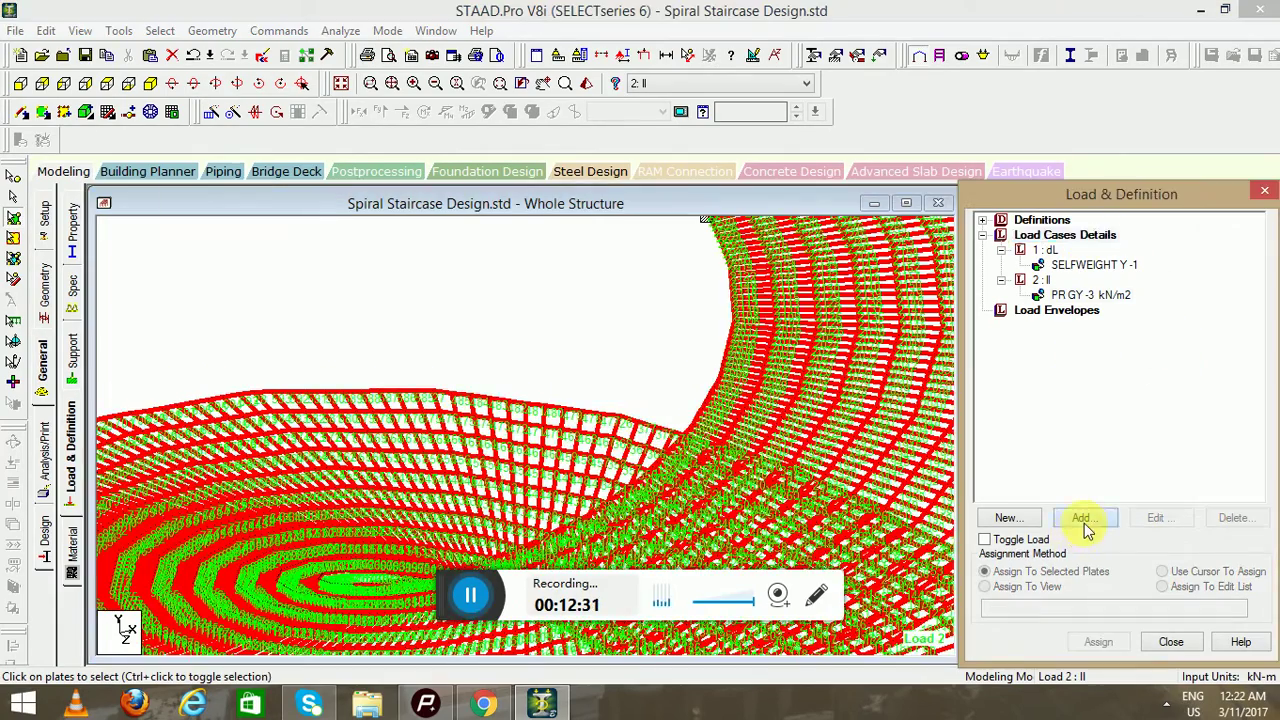
click(1082, 518)
click(342, 187)
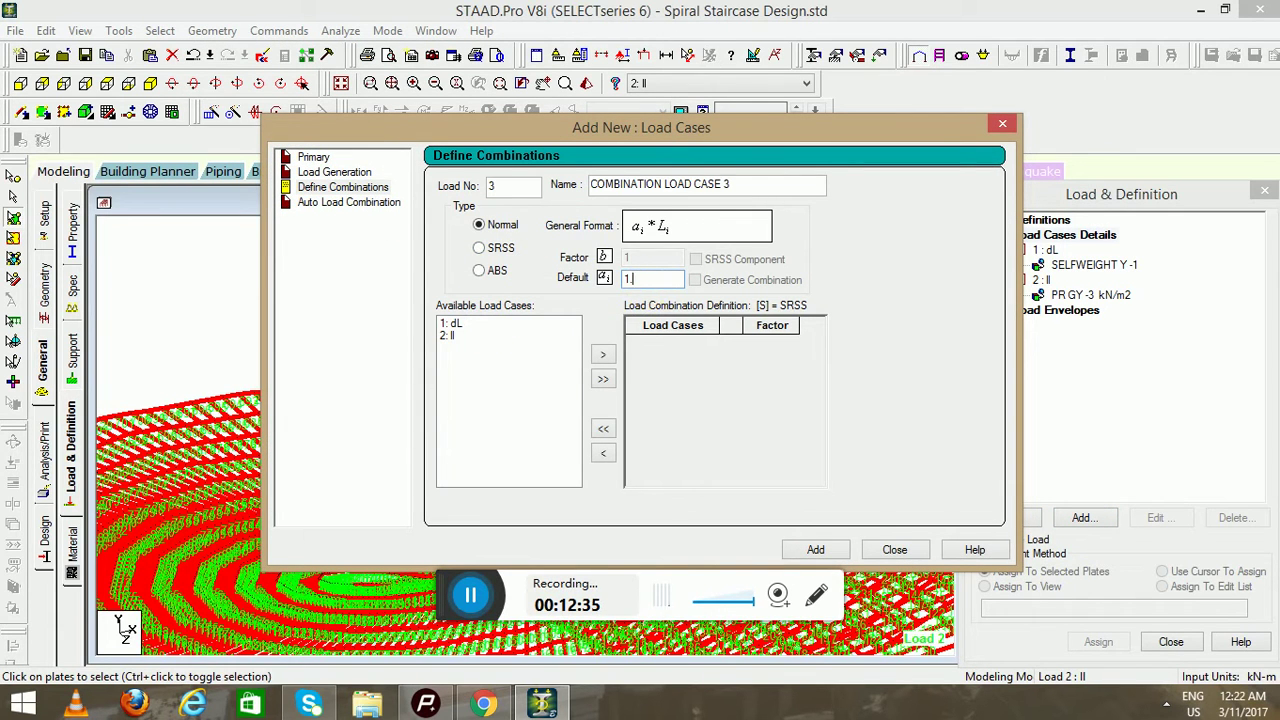
click(603, 380)
click(815, 549)
click(894, 549)
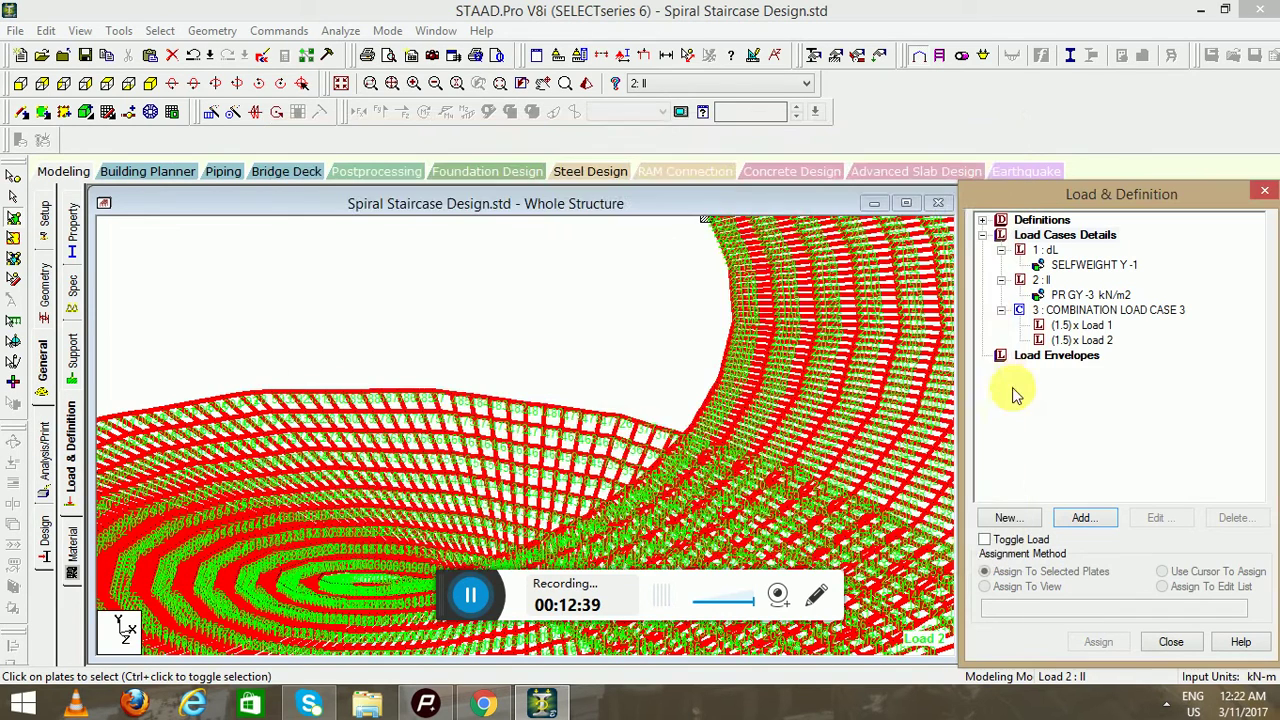
click(1075, 327)
click(1068, 340)
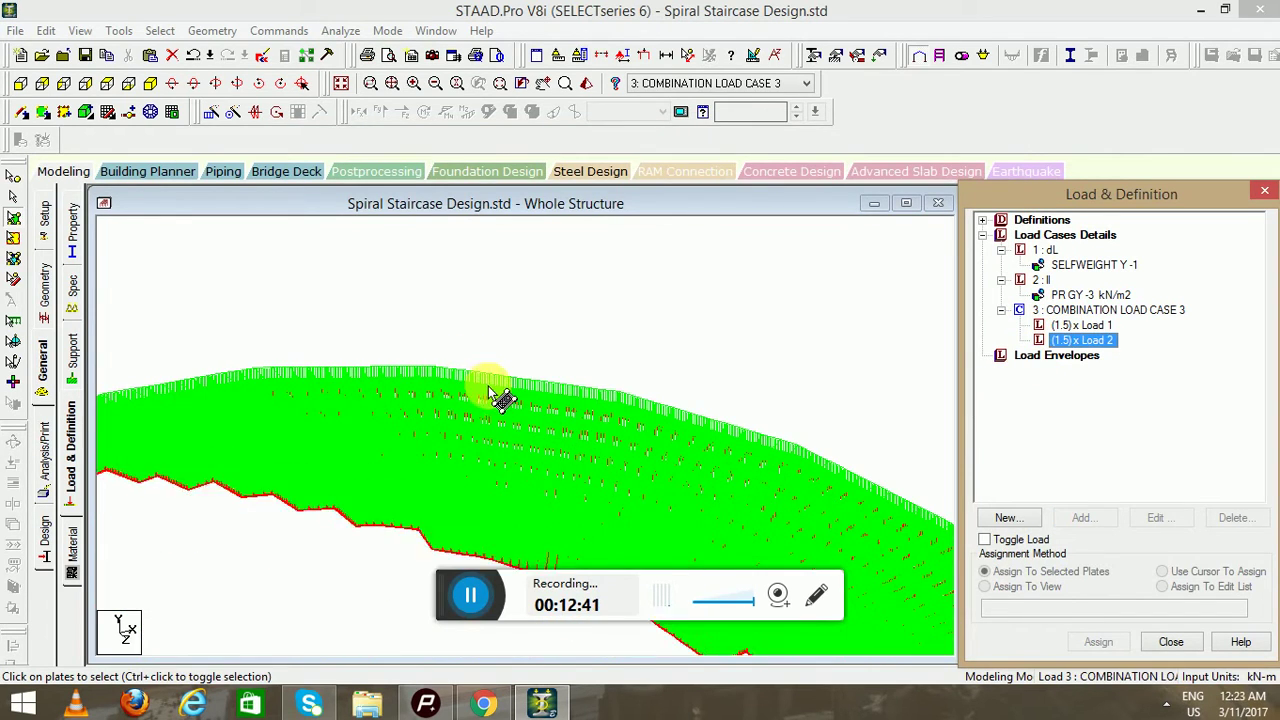
scroll(487, 390, down, 3)
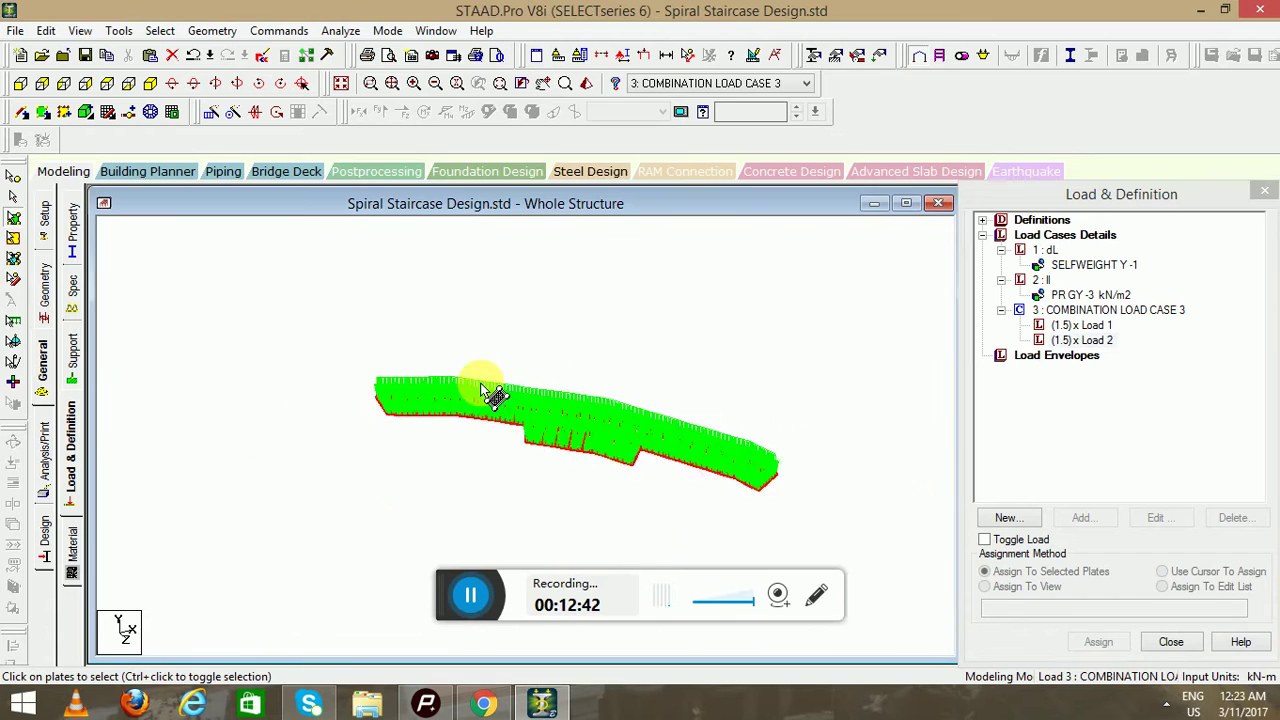
click(341, 83)
middle_drag(333, 285, 50, 478)
Add a Perform Analysis command with the print option All and check it in the command list
click(44, 462)
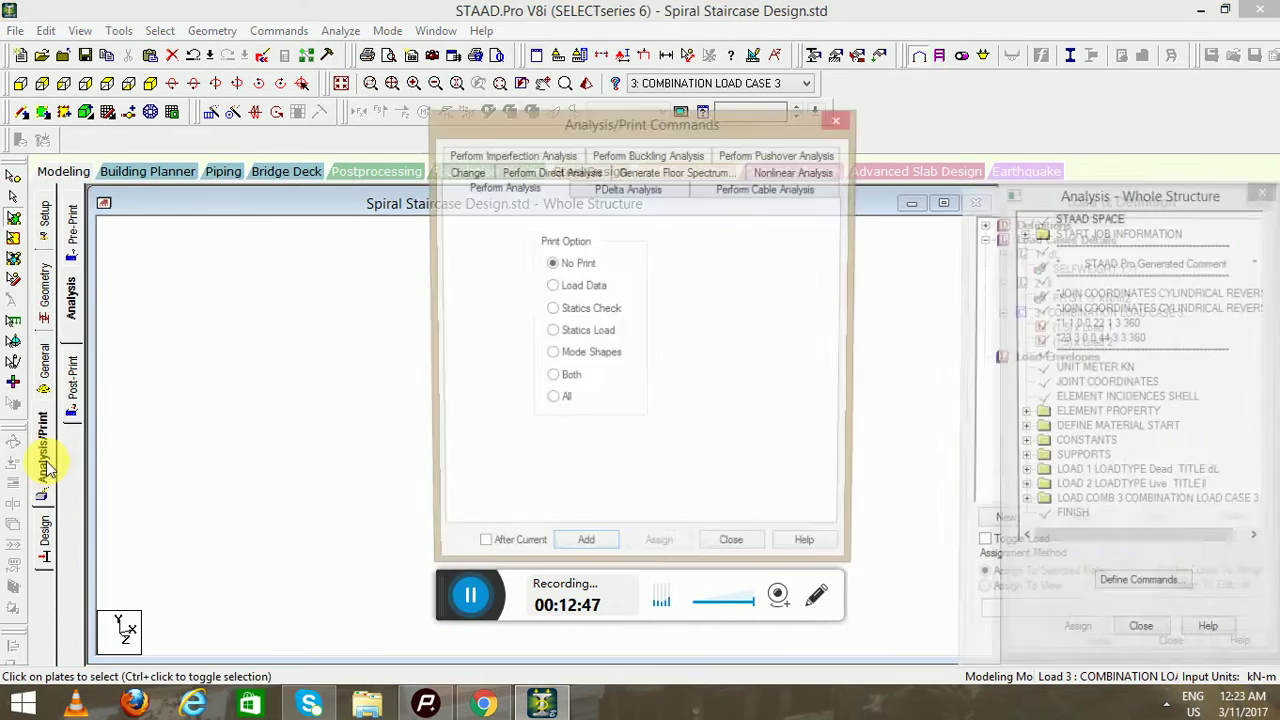
click(550, 401)
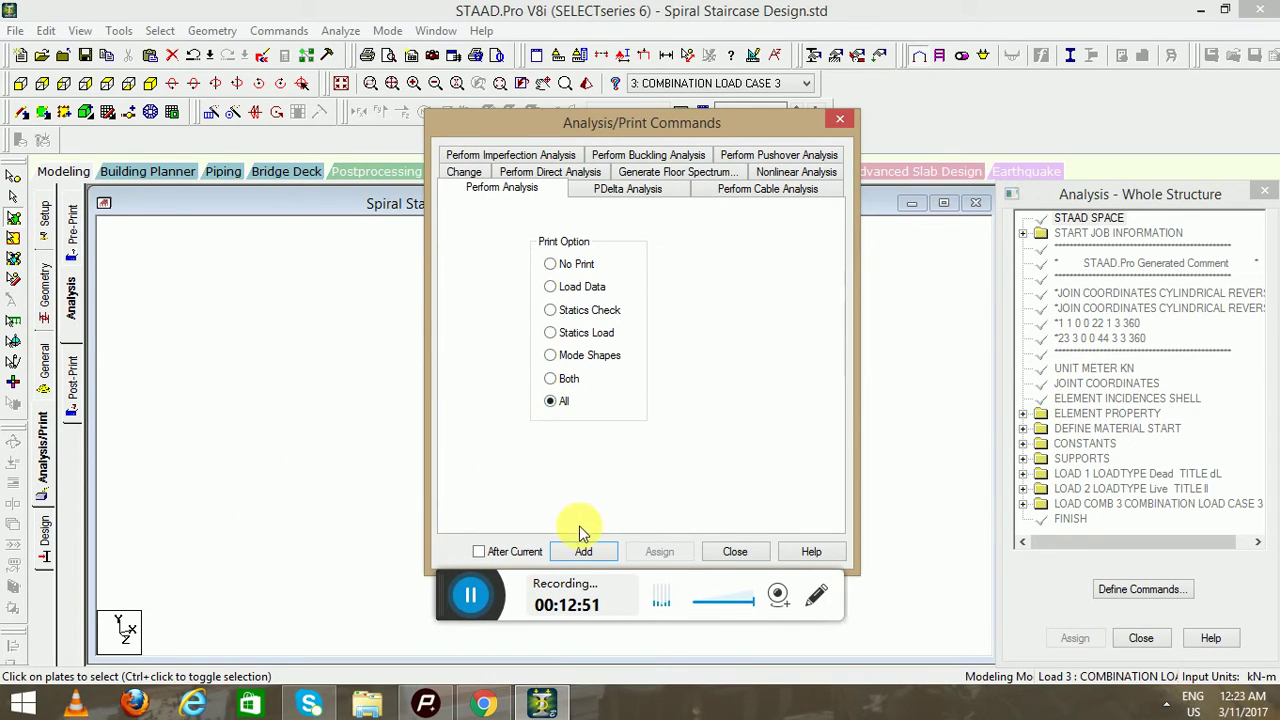
click(735, 552)
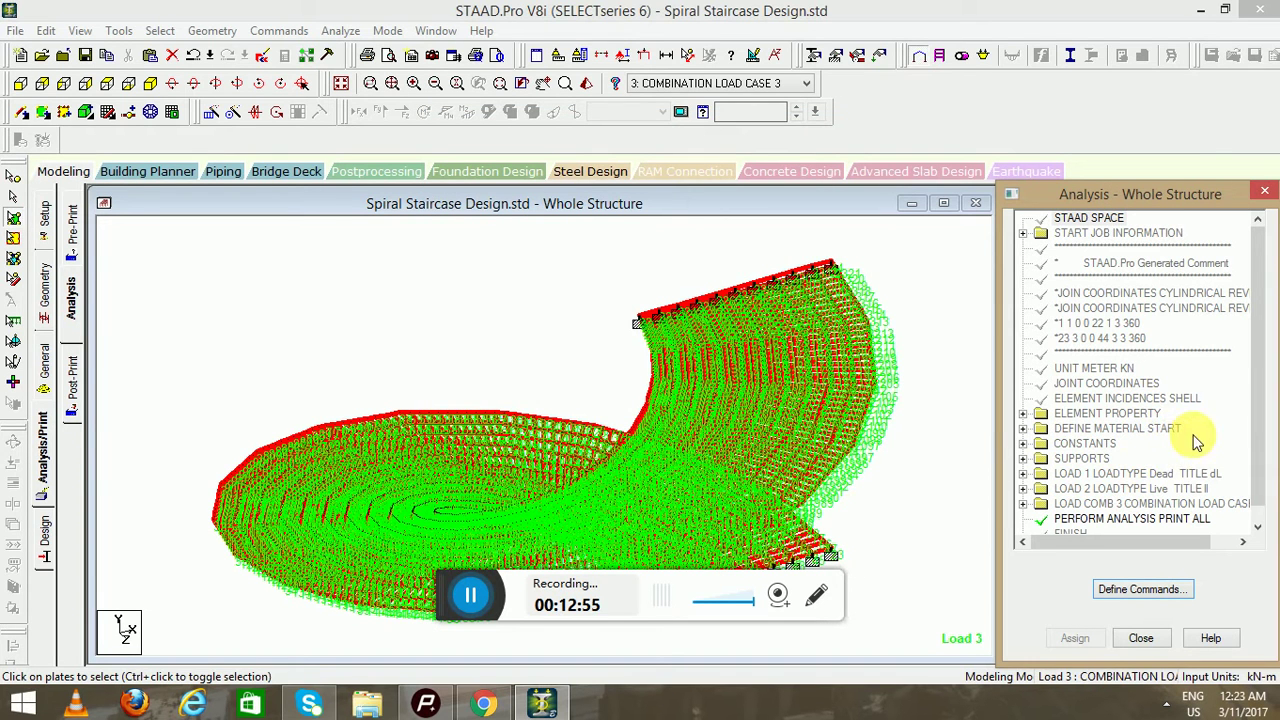
scroll(1249, 400, down, 1)
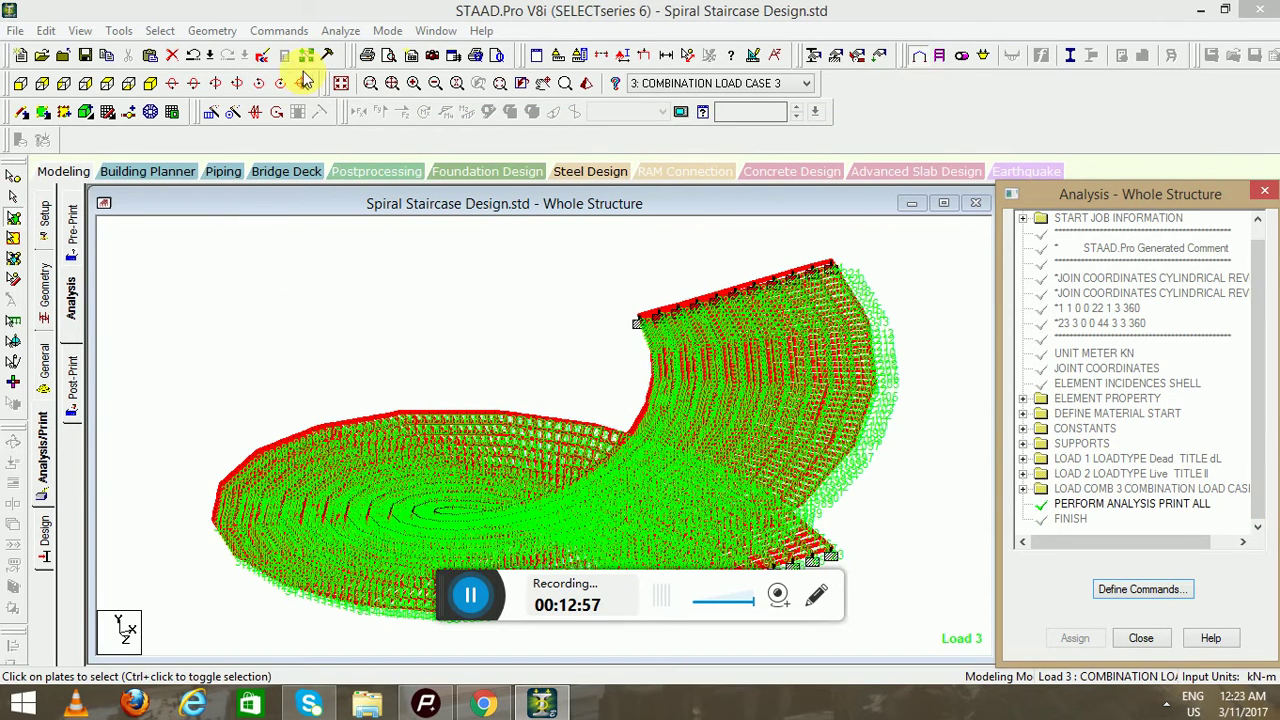
Save the modified structure, run the analysis and return to modeling mode
click(340, 31)
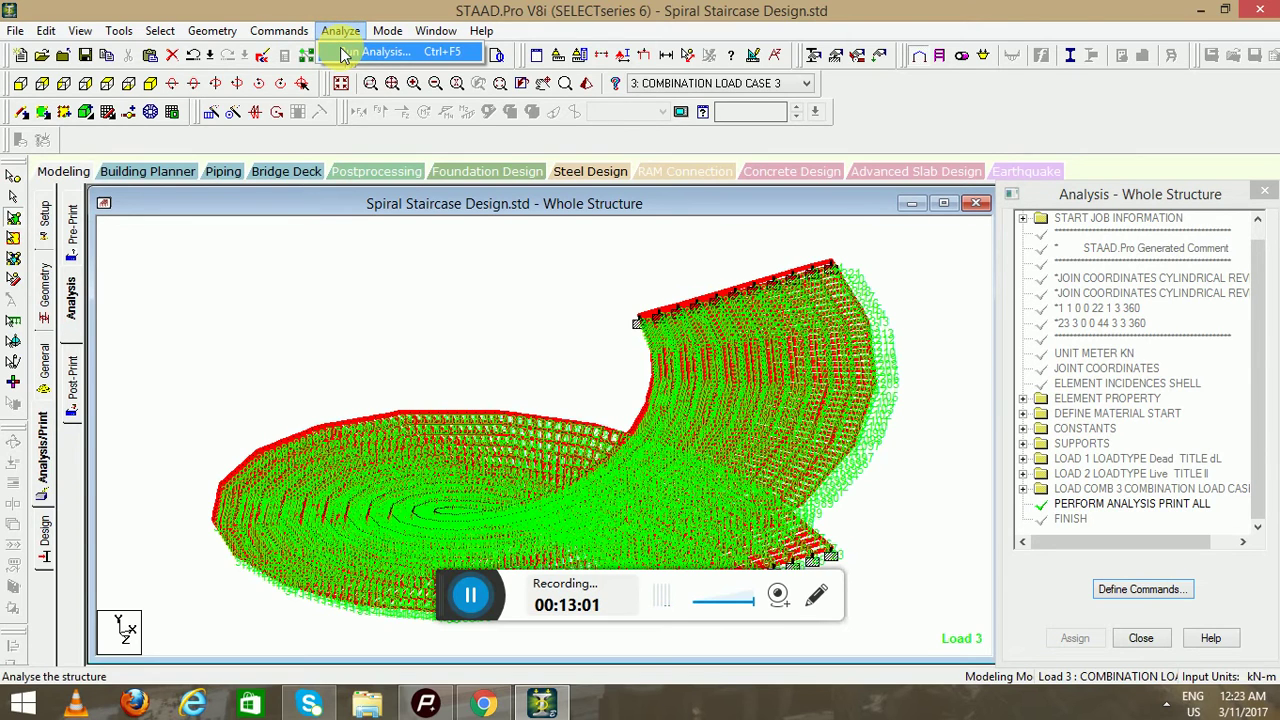
click(343, 53)
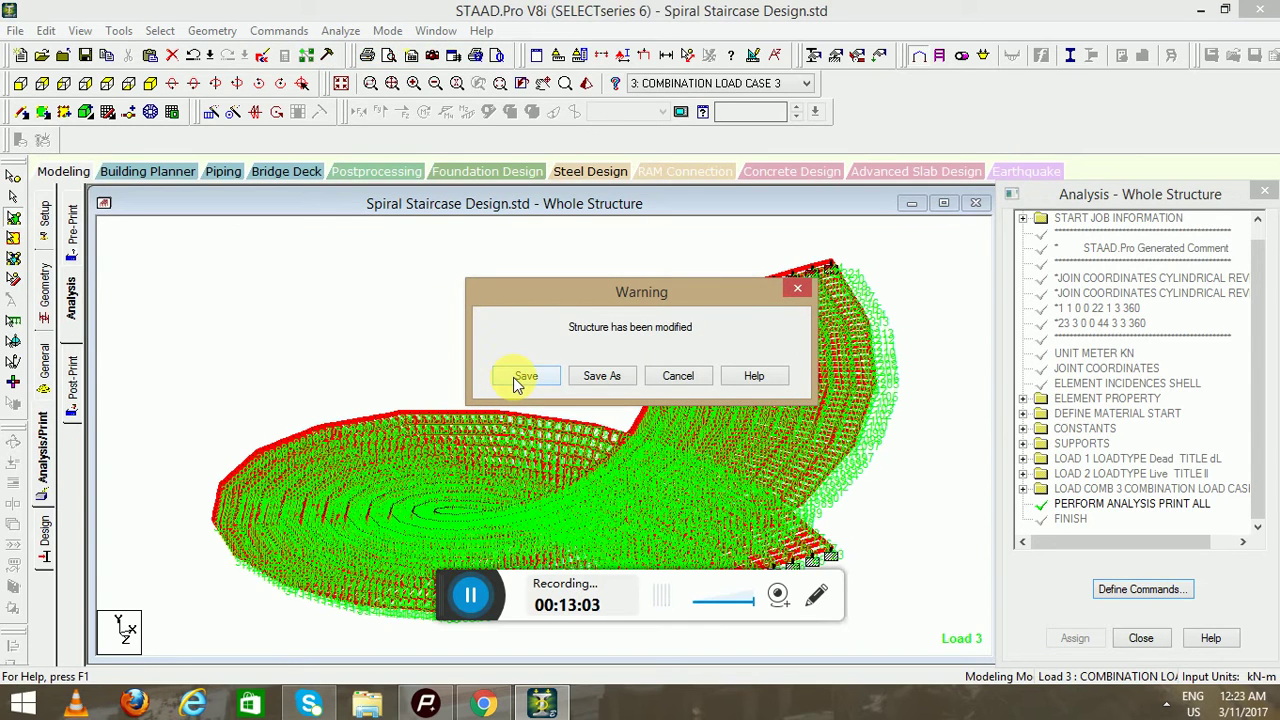
click(524, 377)
click(340, 31)
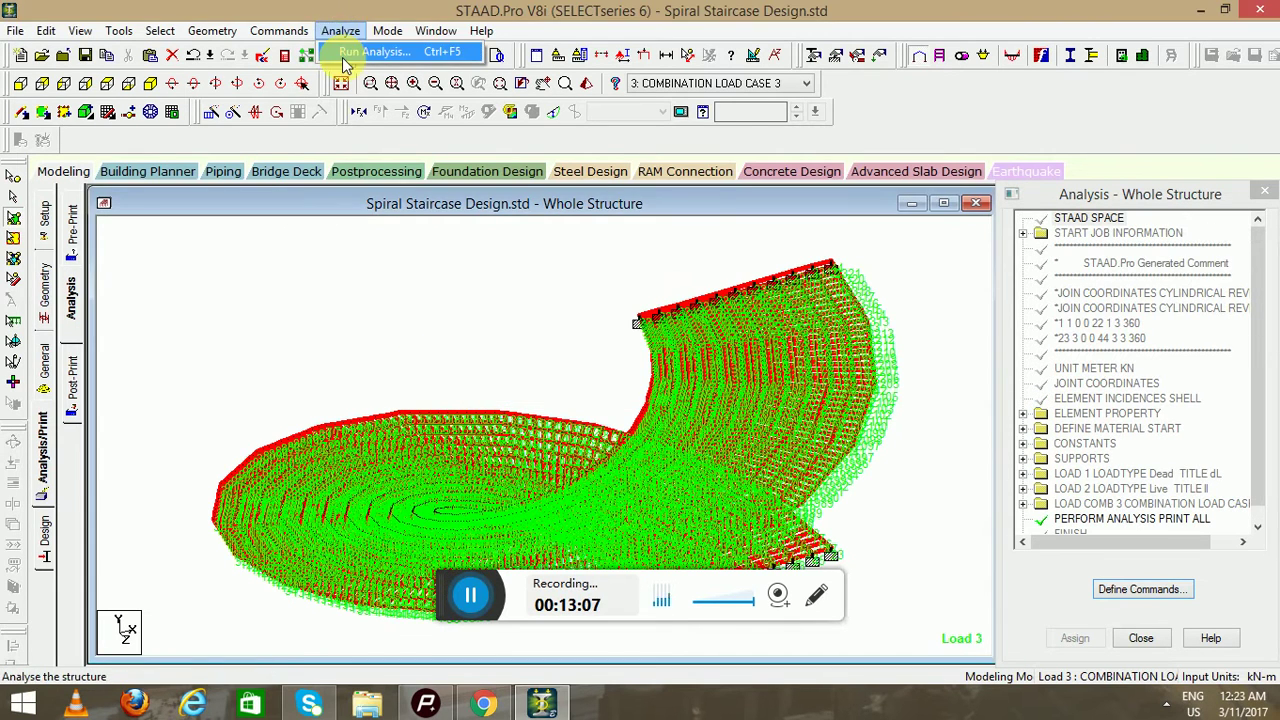
click(342, 56)
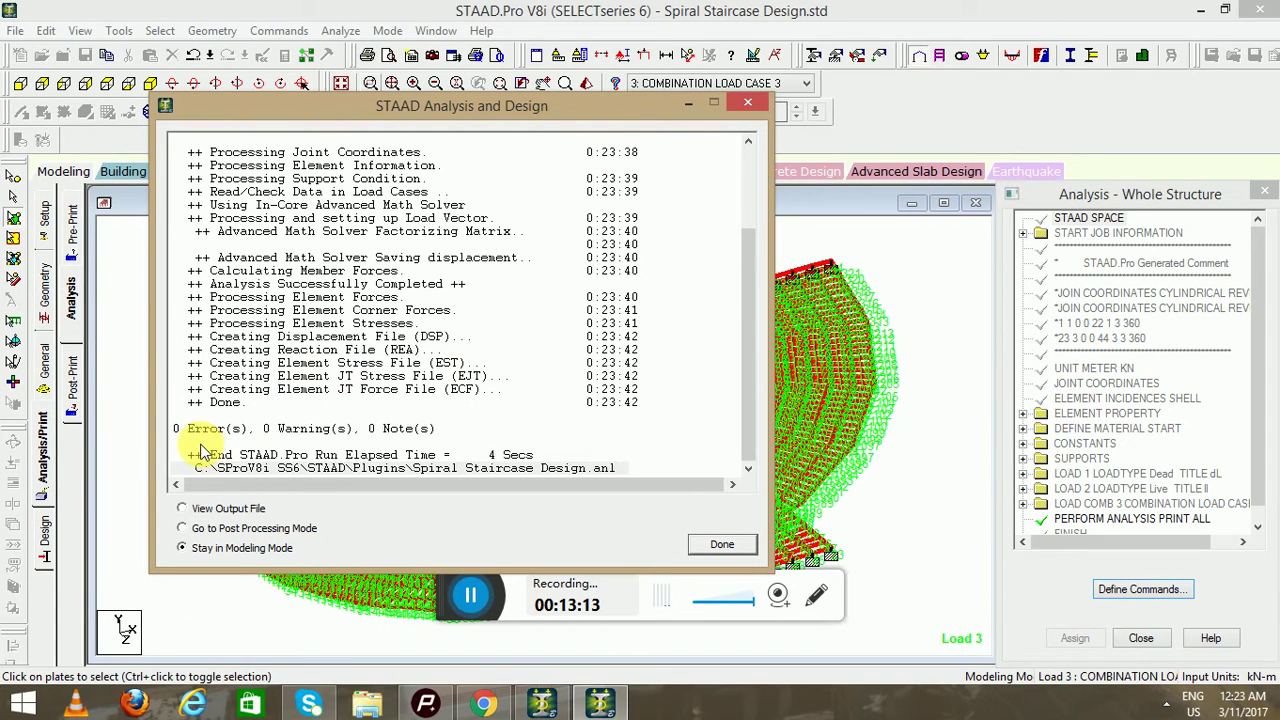
click(720, 545)
middle_drag(434, 400, 290, 405)
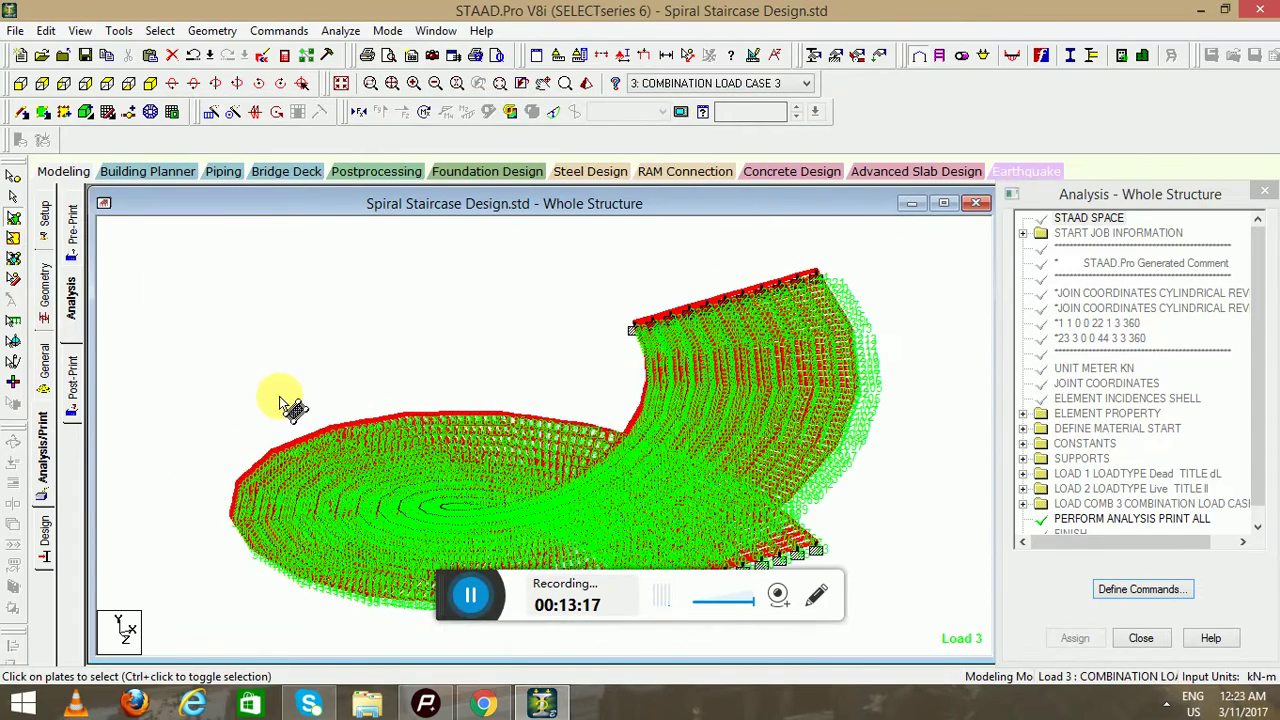
Set the concrete design code to IS456 and select the parameters Fc and Fymain for it
click(45, 543)
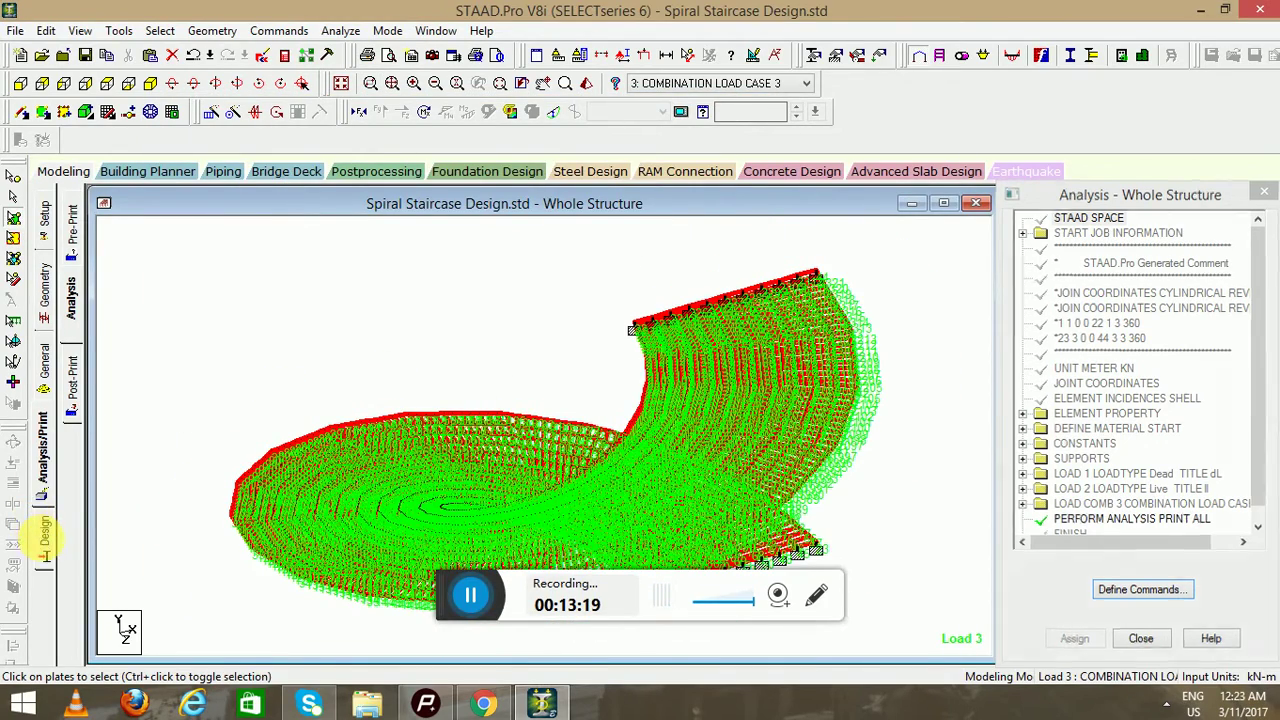
click(80, 292)
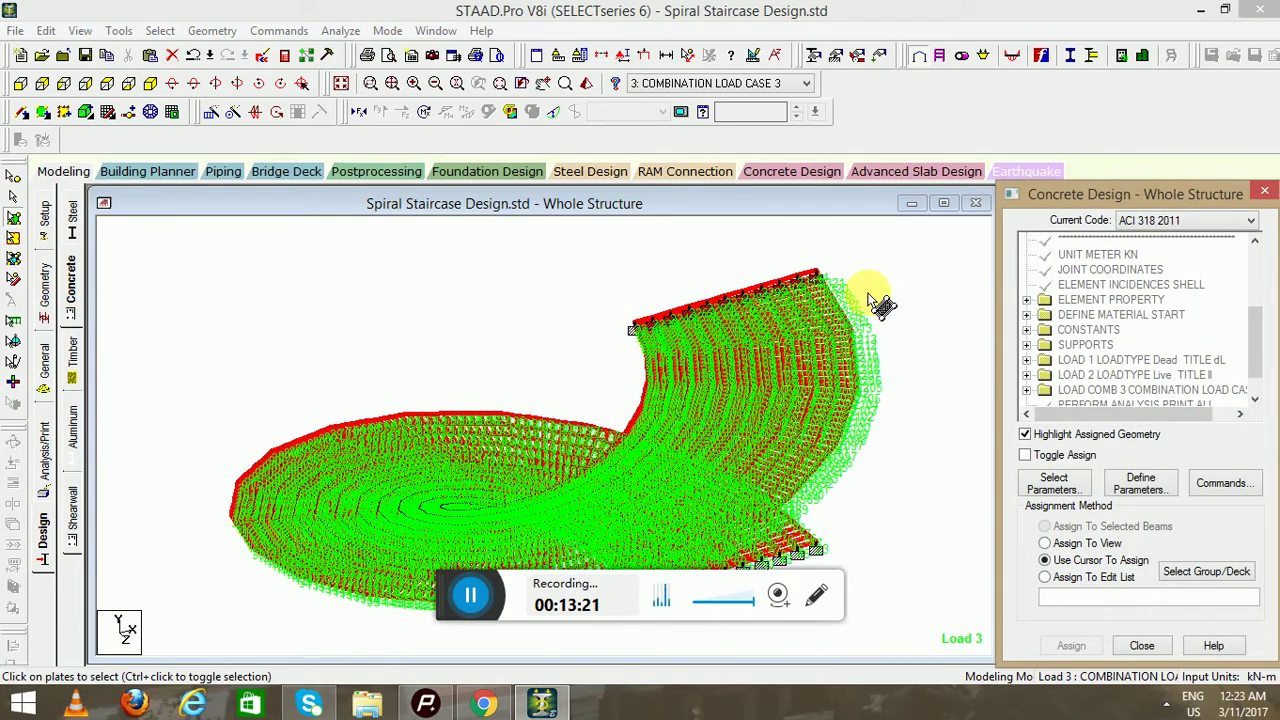
click(1180, 220)
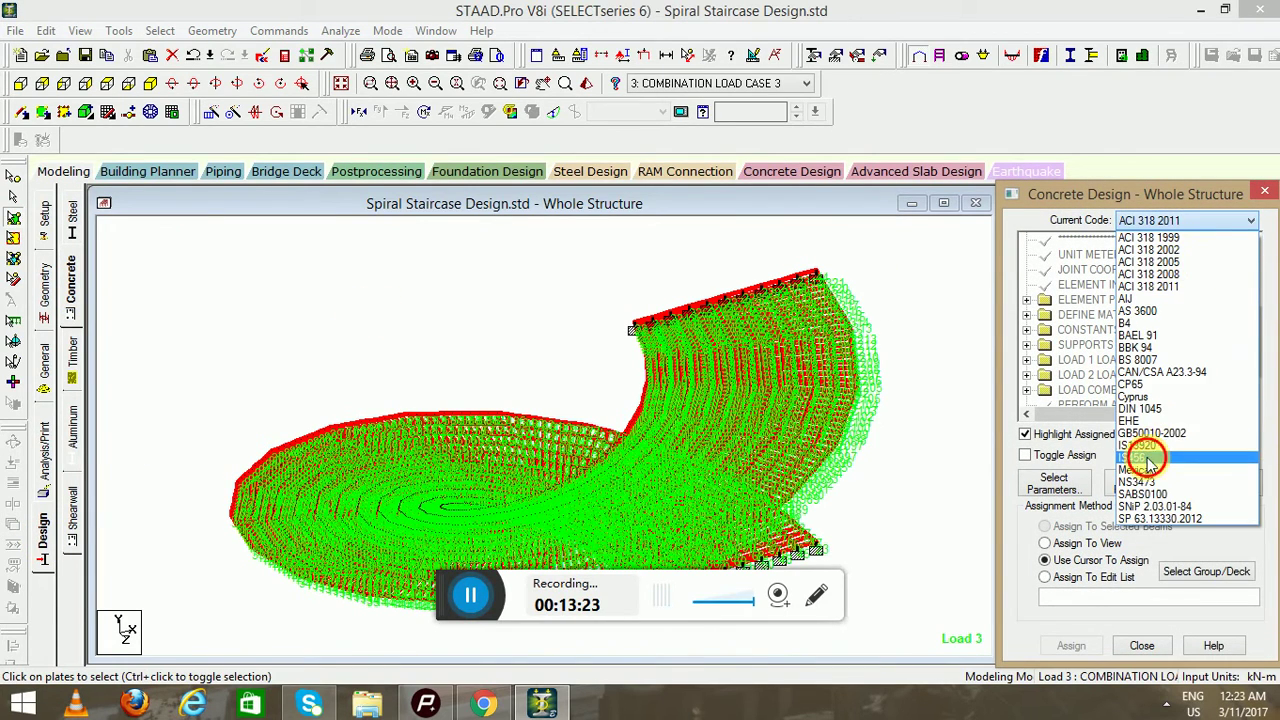
click(1138, 457)
click(1060, 483)
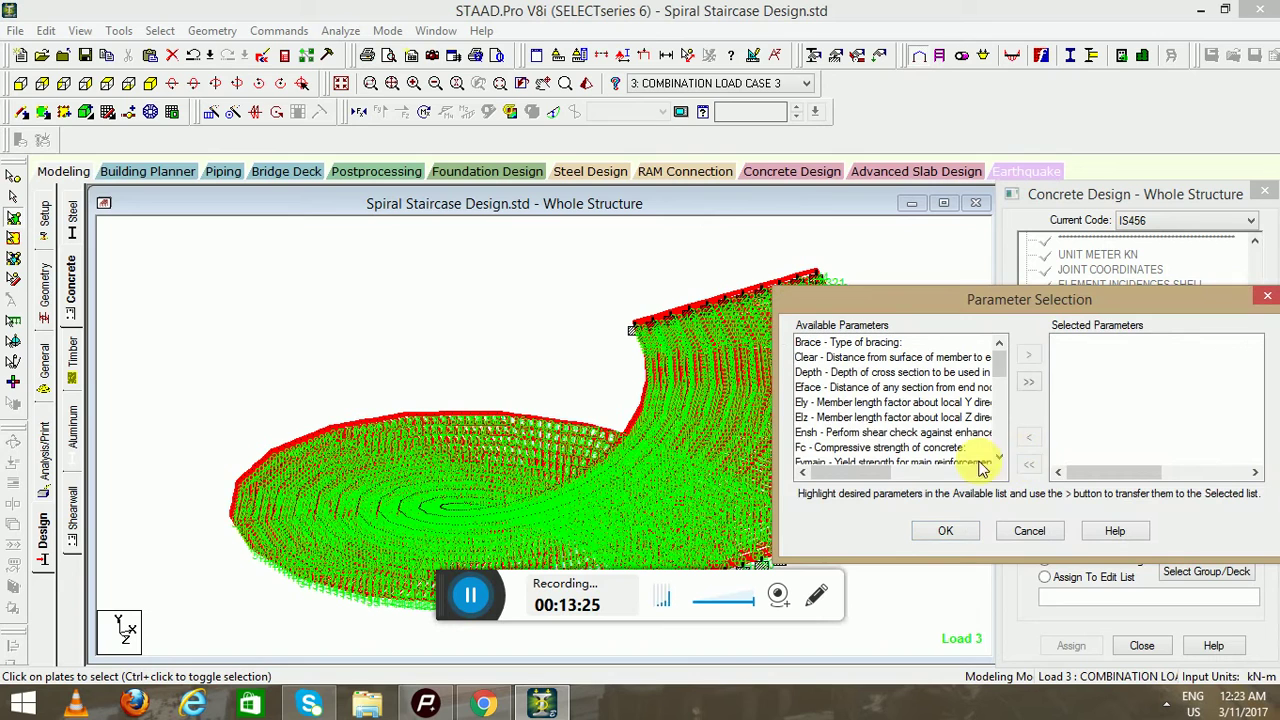
click(818, 448)
double_click(818, 448)
double_click(815, 447)
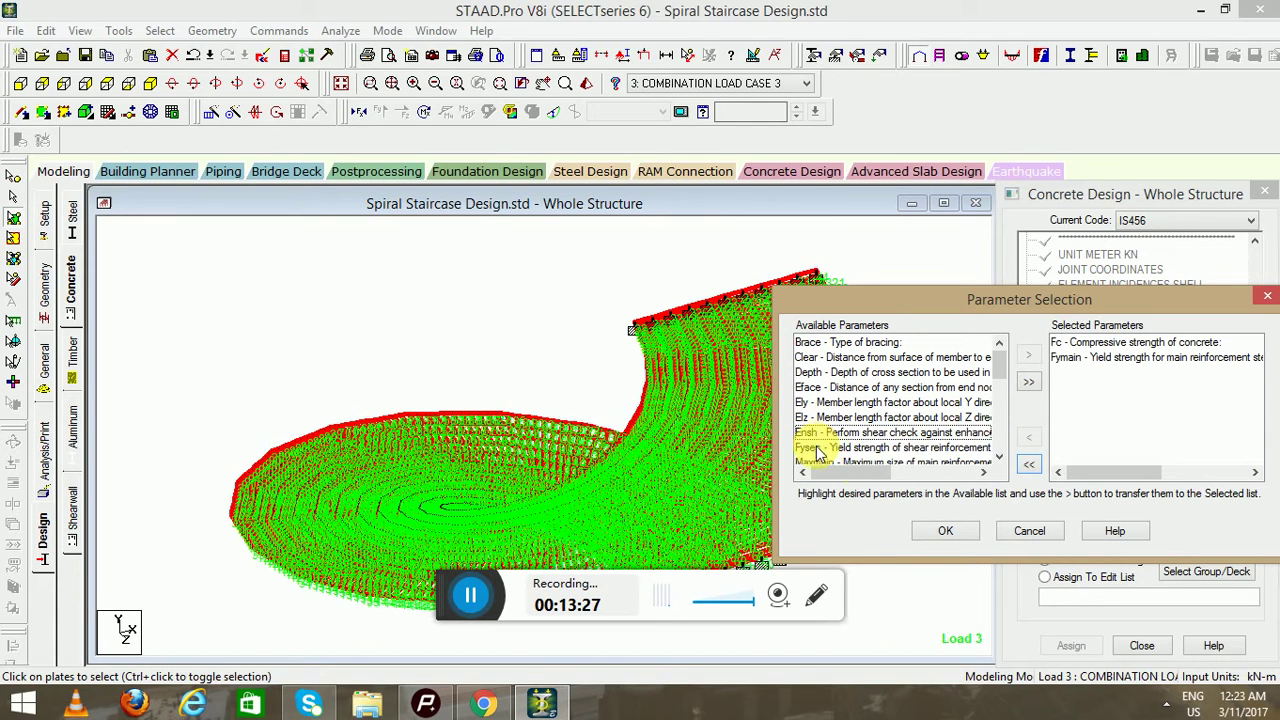
click(947, 533)
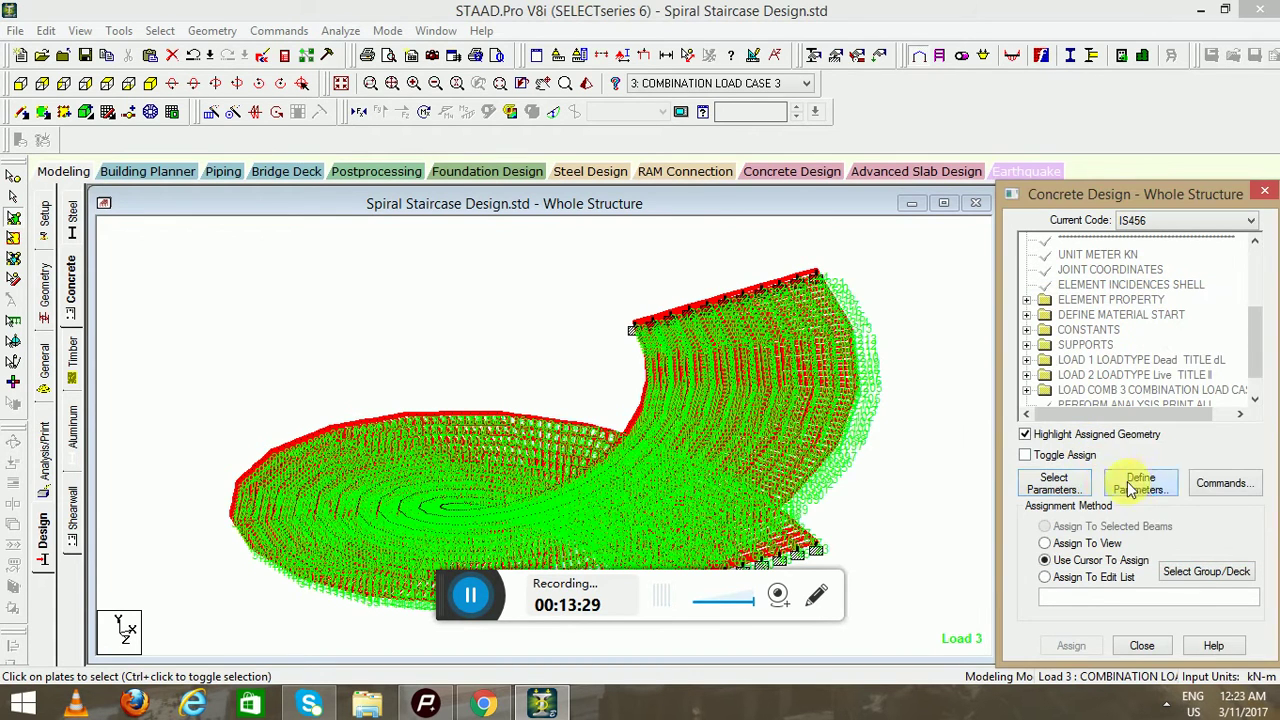
Define the design parameters with a concrete compressive strength of 40000 kN/m2 and a main reinforcement yield strength of 415000 kN/m2
click(1140, 484)
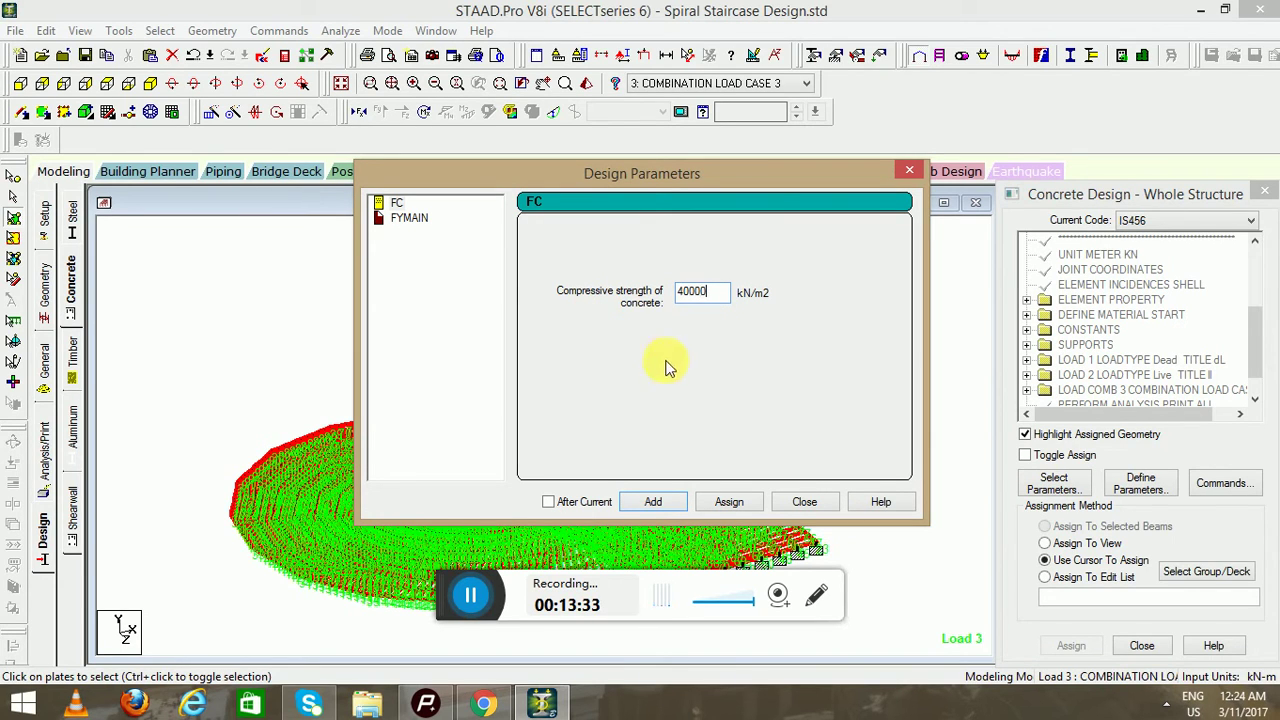
click(656, 502)
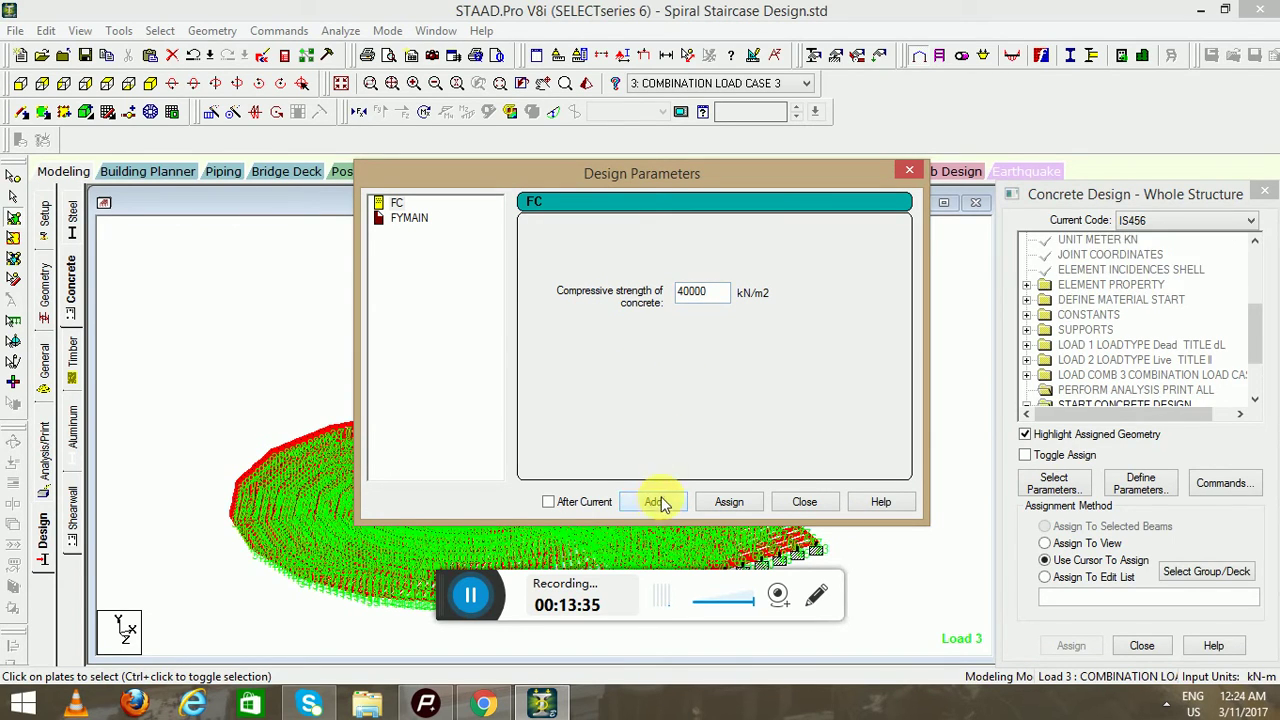
click(405, 217)
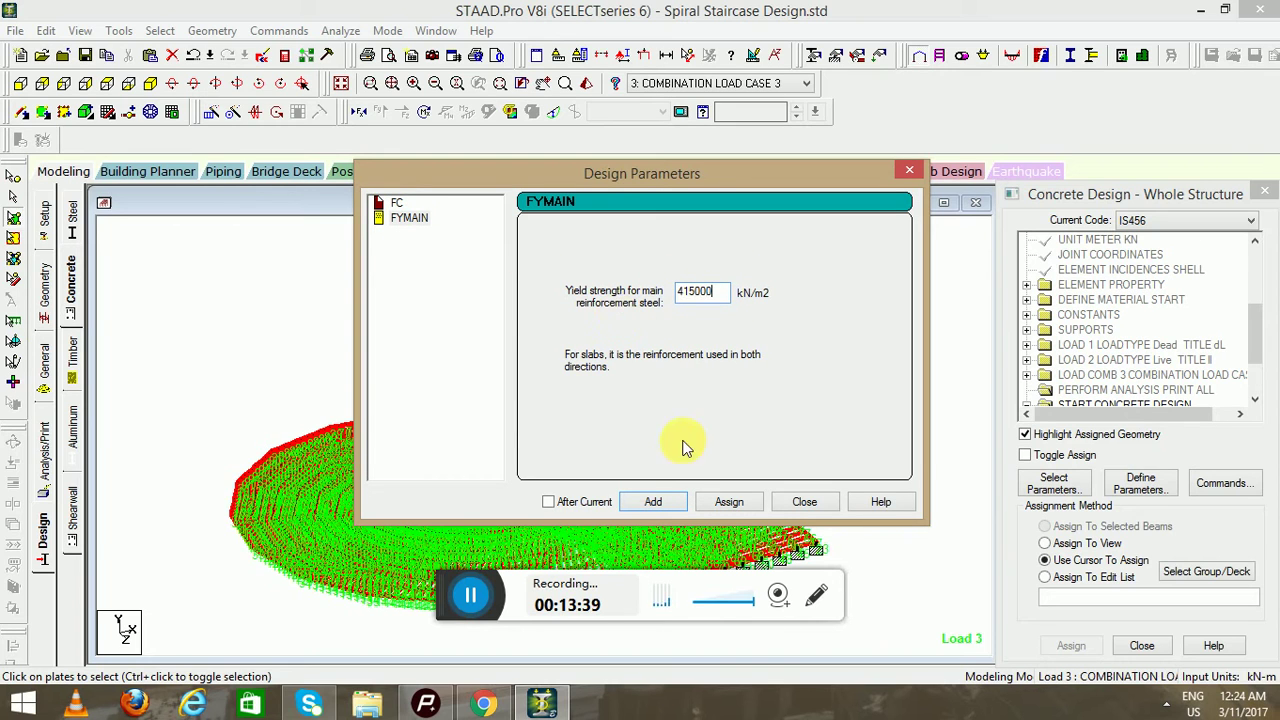
click(805, 502)
Assign the FC 40000 and FYMAIN 415000 parameters to all plates in the view
scroll(1150, 340, down, 3)
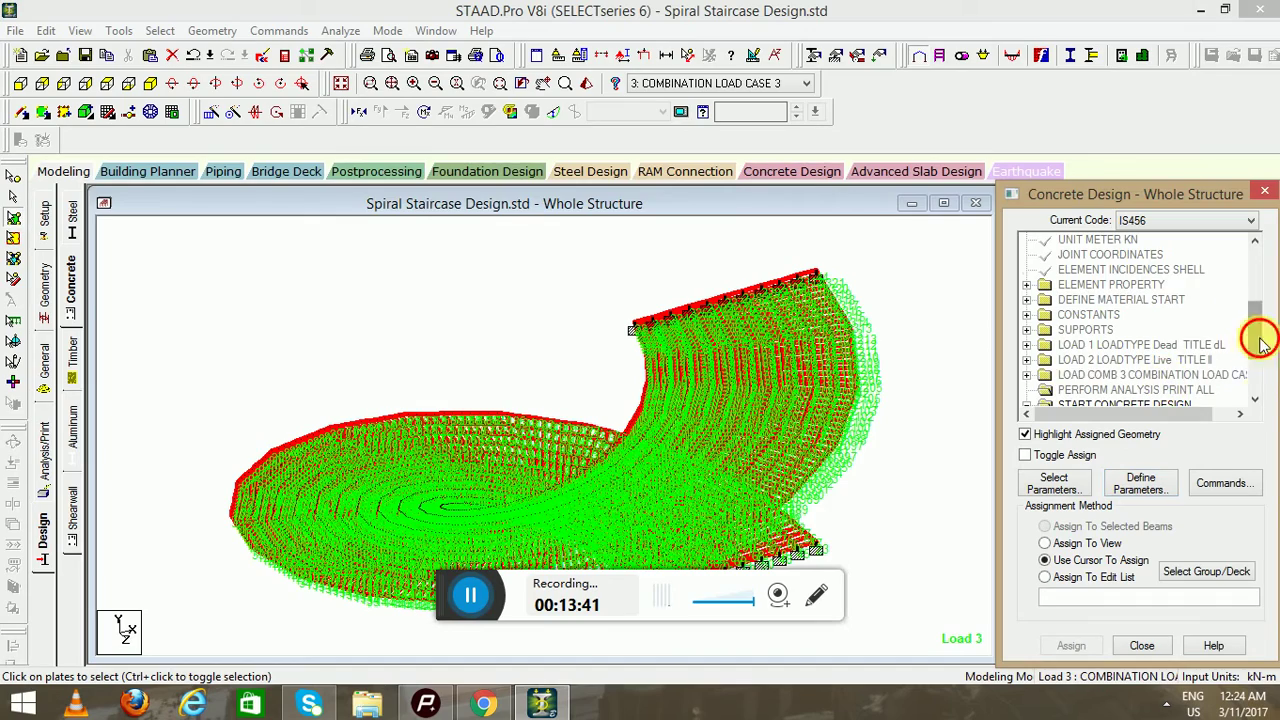
click(1105, 345)
click(1045, 543)
click(1071, 645)
click(1135, 471)
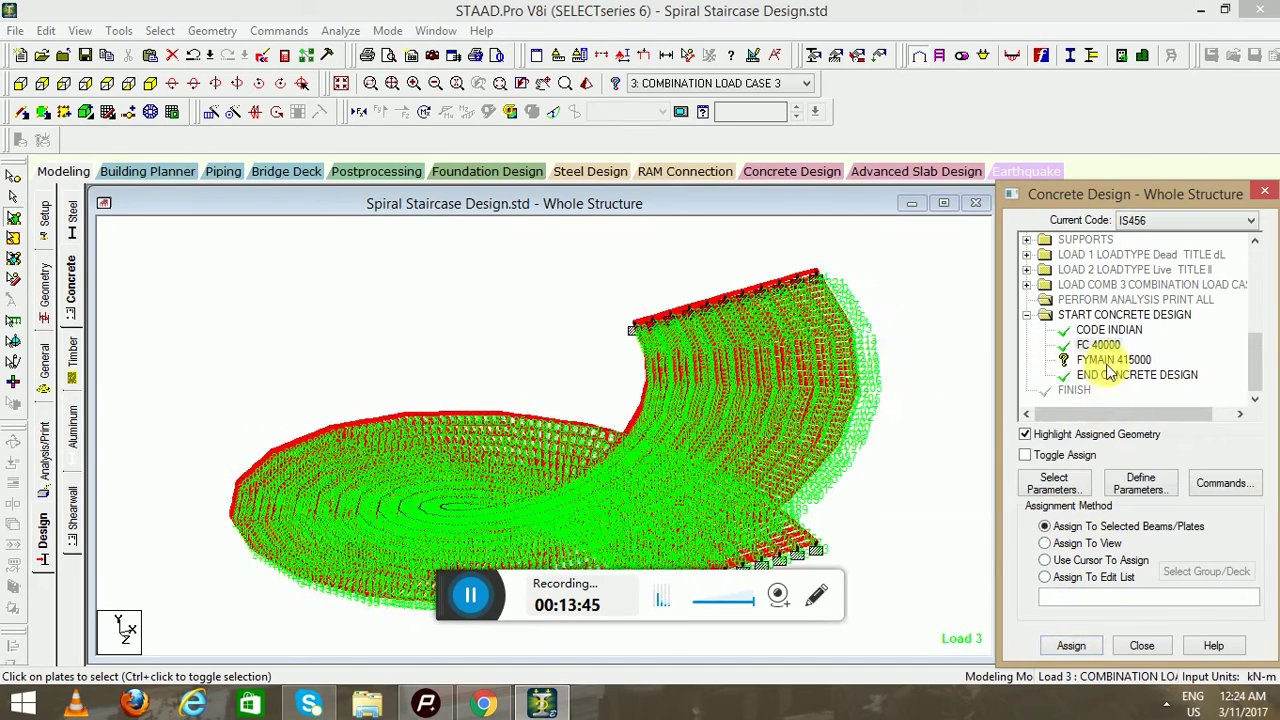
click(1071, 645)
click(1137, 474)
Add a DESIGN SLAB/ELEMENT command to the concrete design
click(1220, 485)
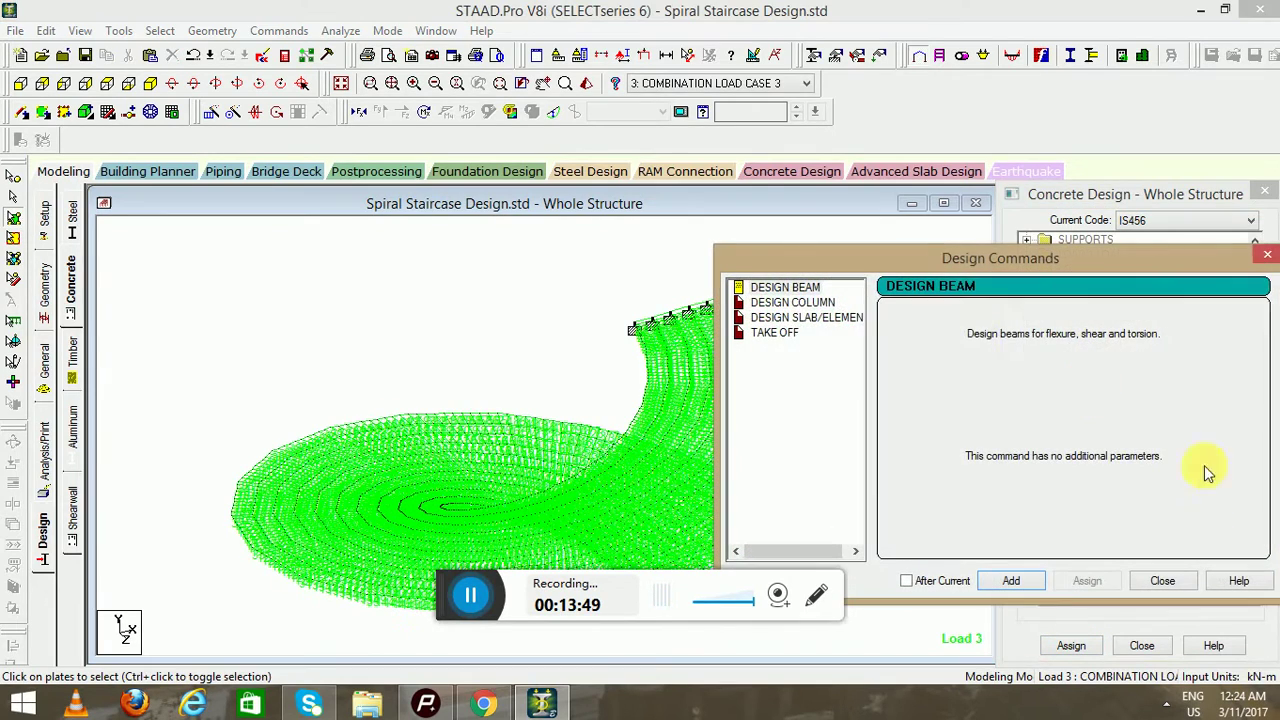
click(785, 318)
click(1011, 580)
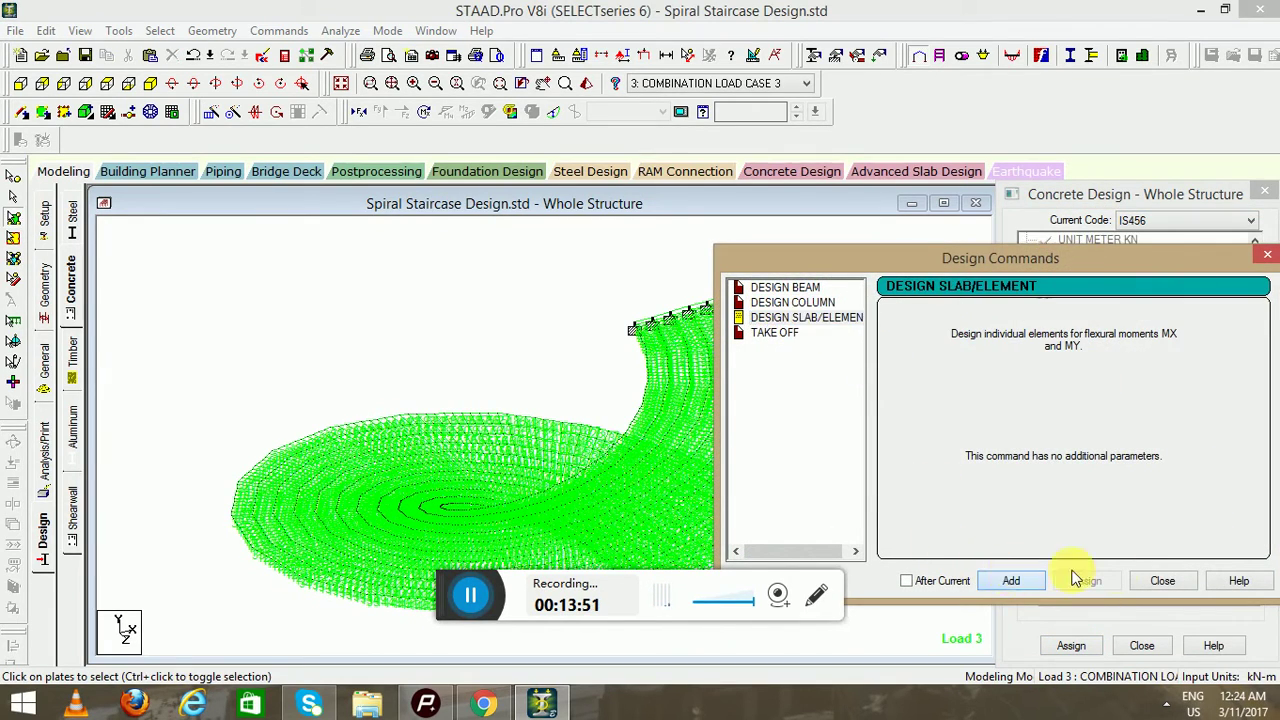
click(1162, 581)
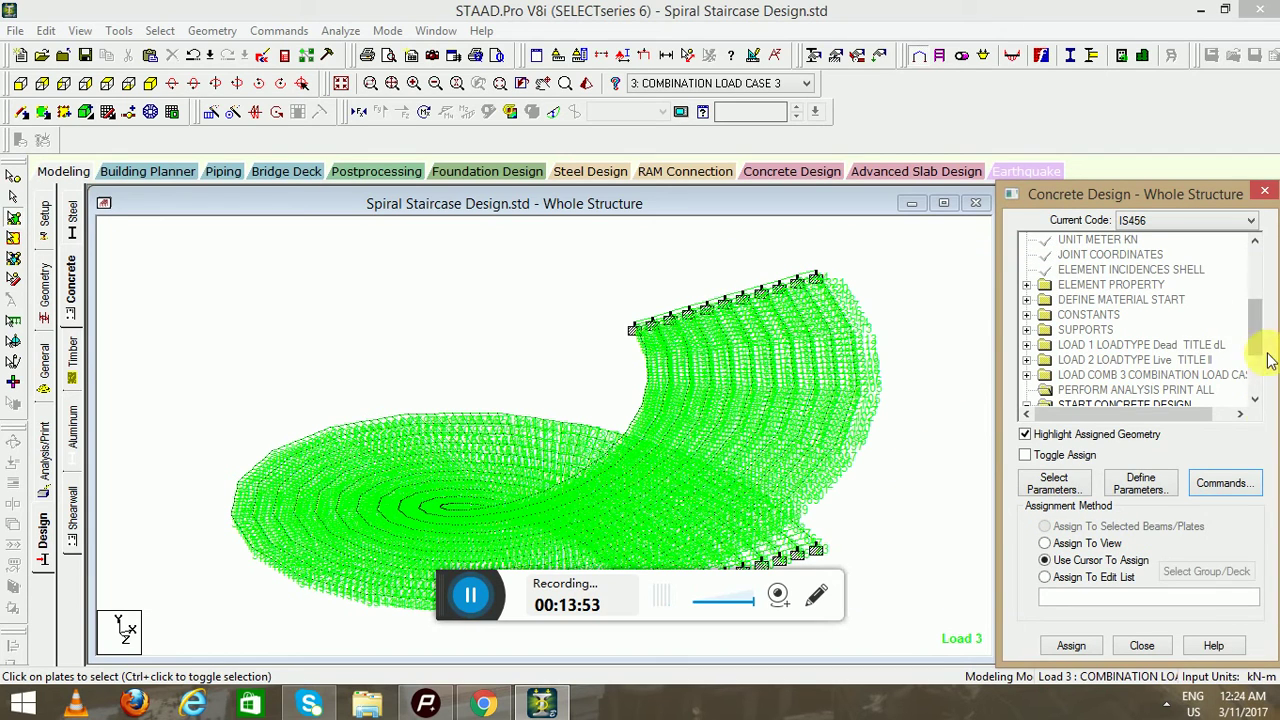
Assign the DESIGN ELEMENT command to all plates in the view
drag(1255, 312, 1255, 365)
click(1121, 359)
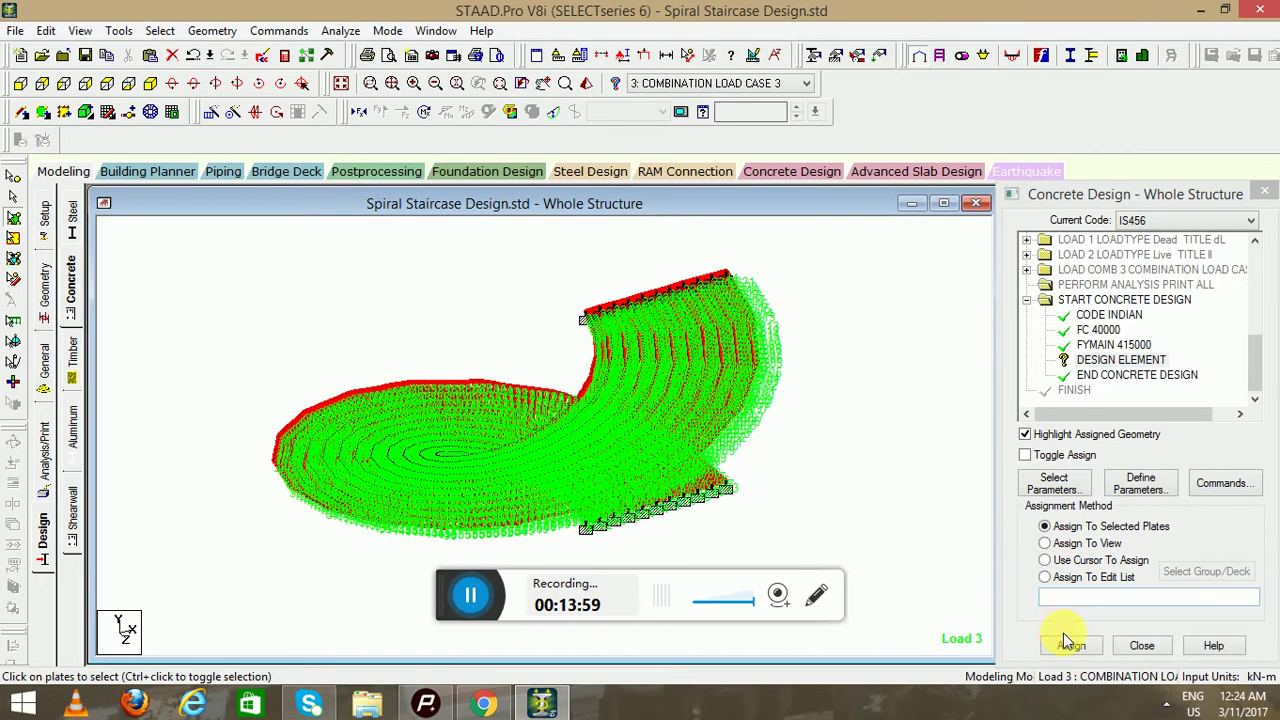
click(929, 480)
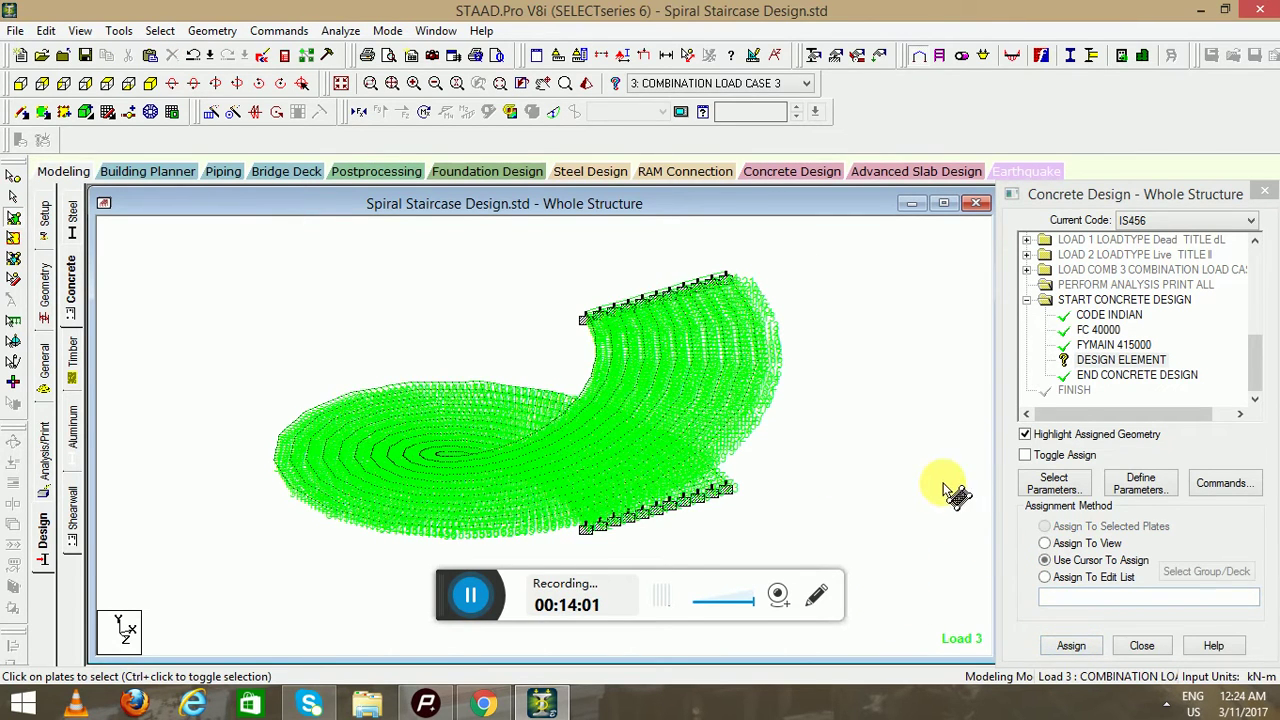
click(1082, 360)
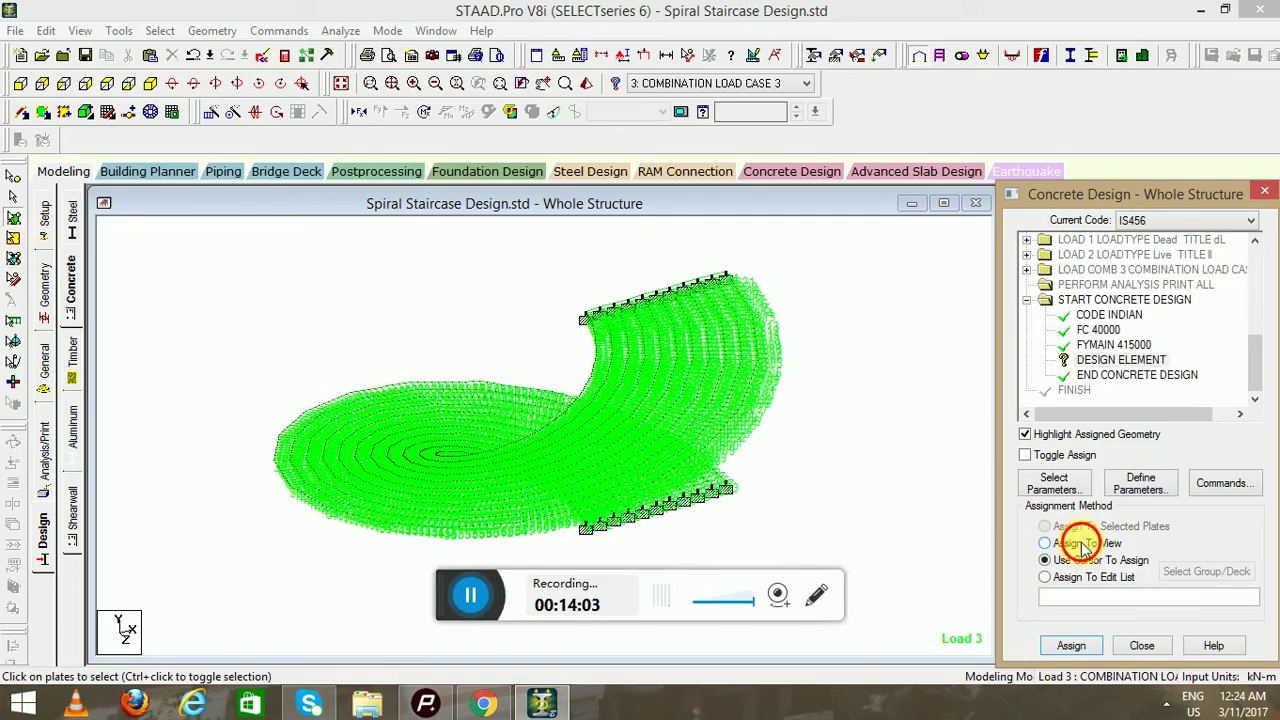
click(1071, 646)
click(1134, 478)
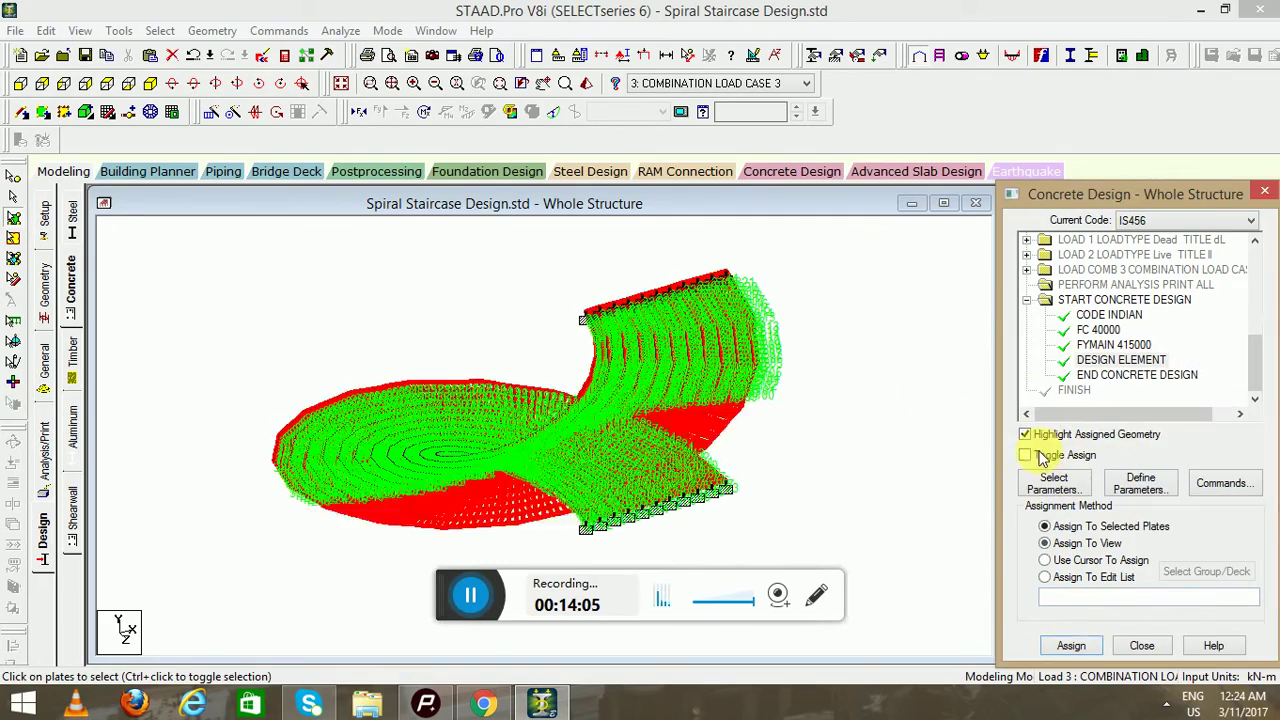
Run the analysis with the concrete design and open the output file
scroll(900, 437, up, 3)
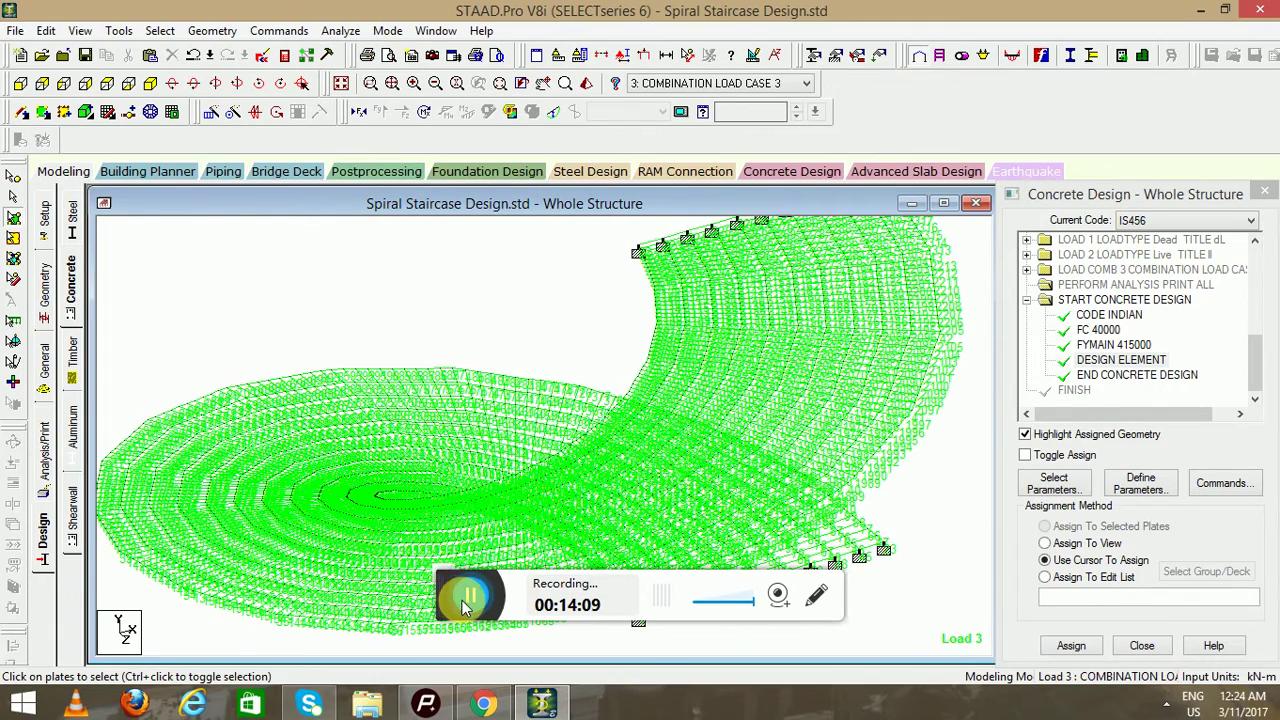
click(340, 31)
click(345, 48)
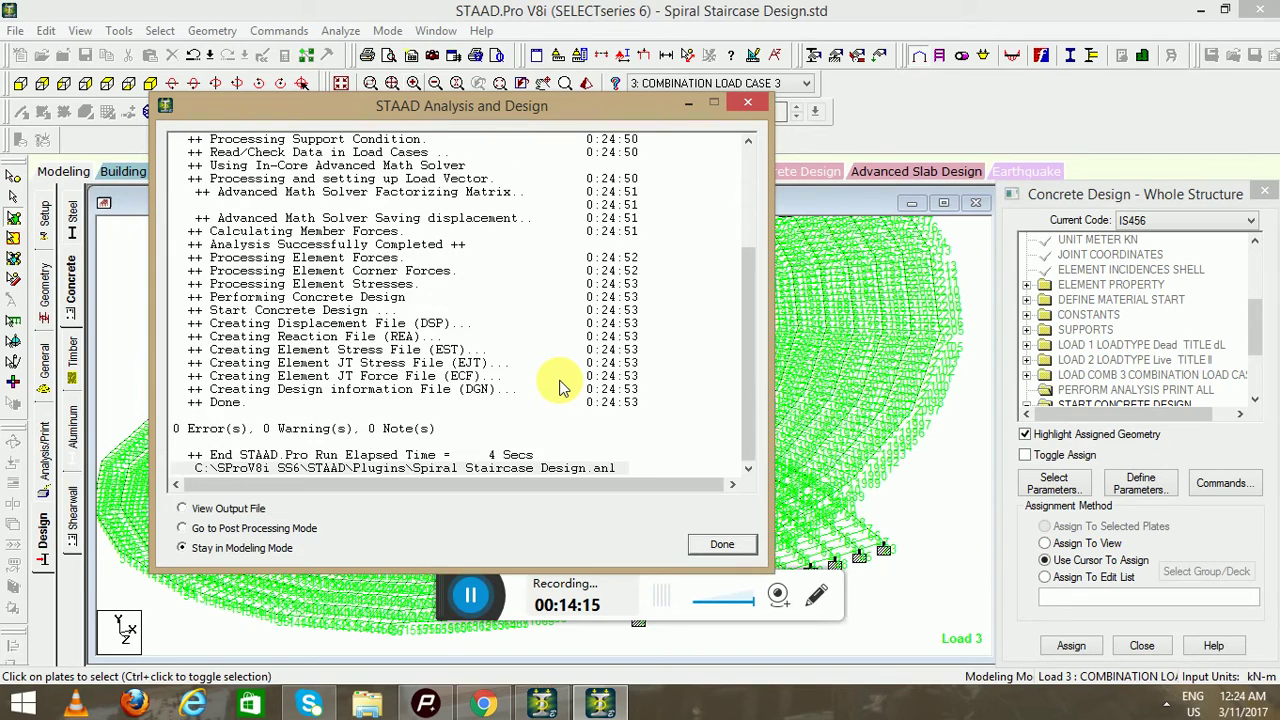
click(722, 545)
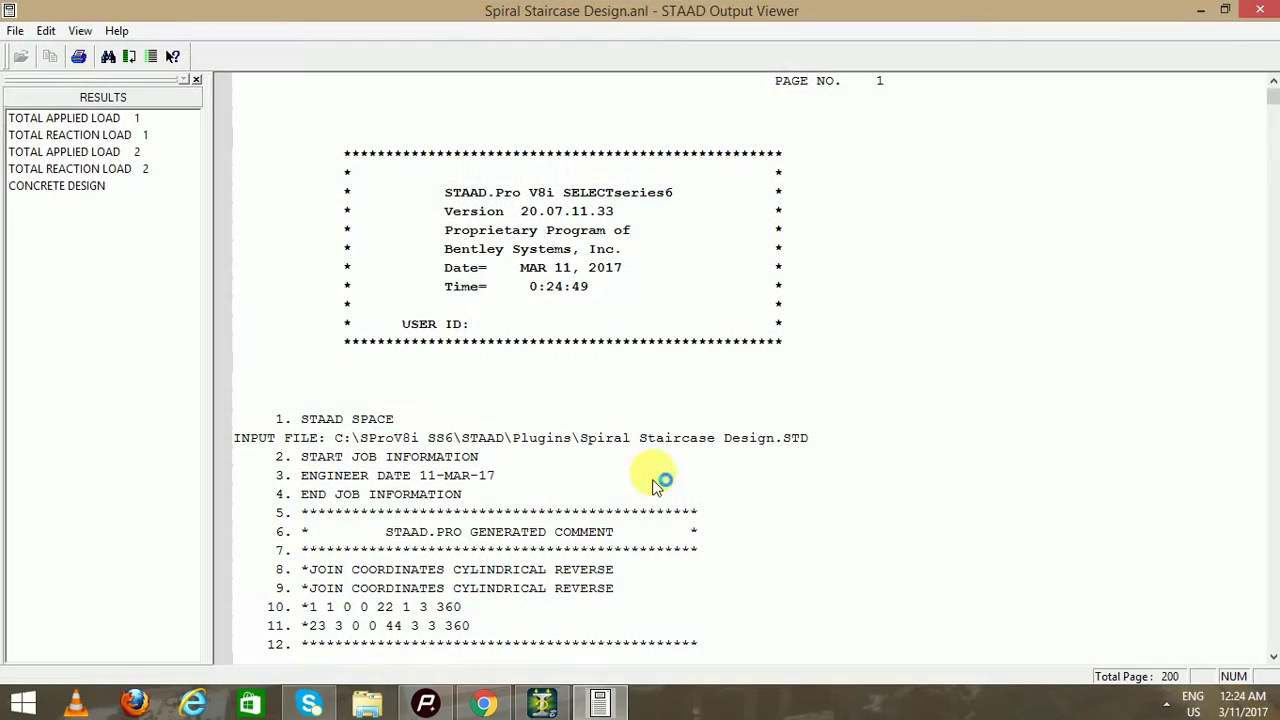
Examine the concrete design section of the output for the elements' top and bottom reinforcement and moments, and close the output viewer
click(58, 190)
scroll(505, 325, down, 20)
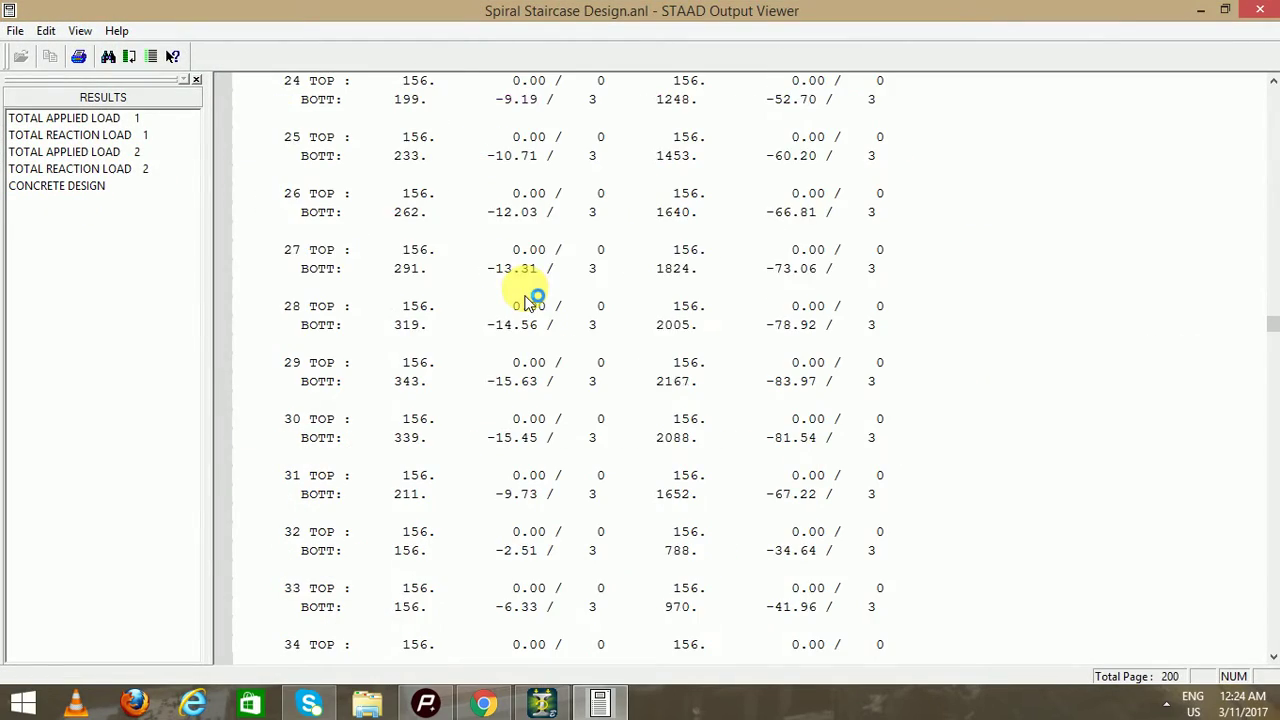
scroll(560, 370, down, 20)
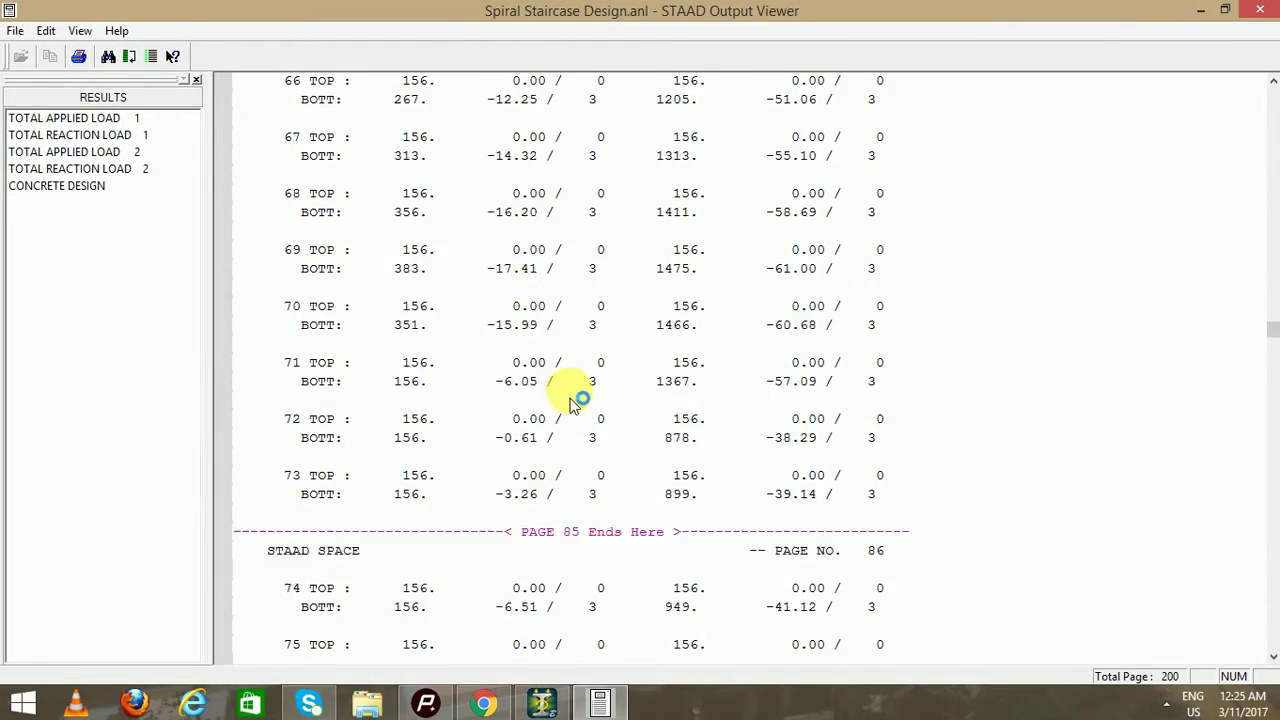
scroll(770, 425, up, 14)
scroll(1271, 80, up, 7)
scroll(1271, 200, down, 6)
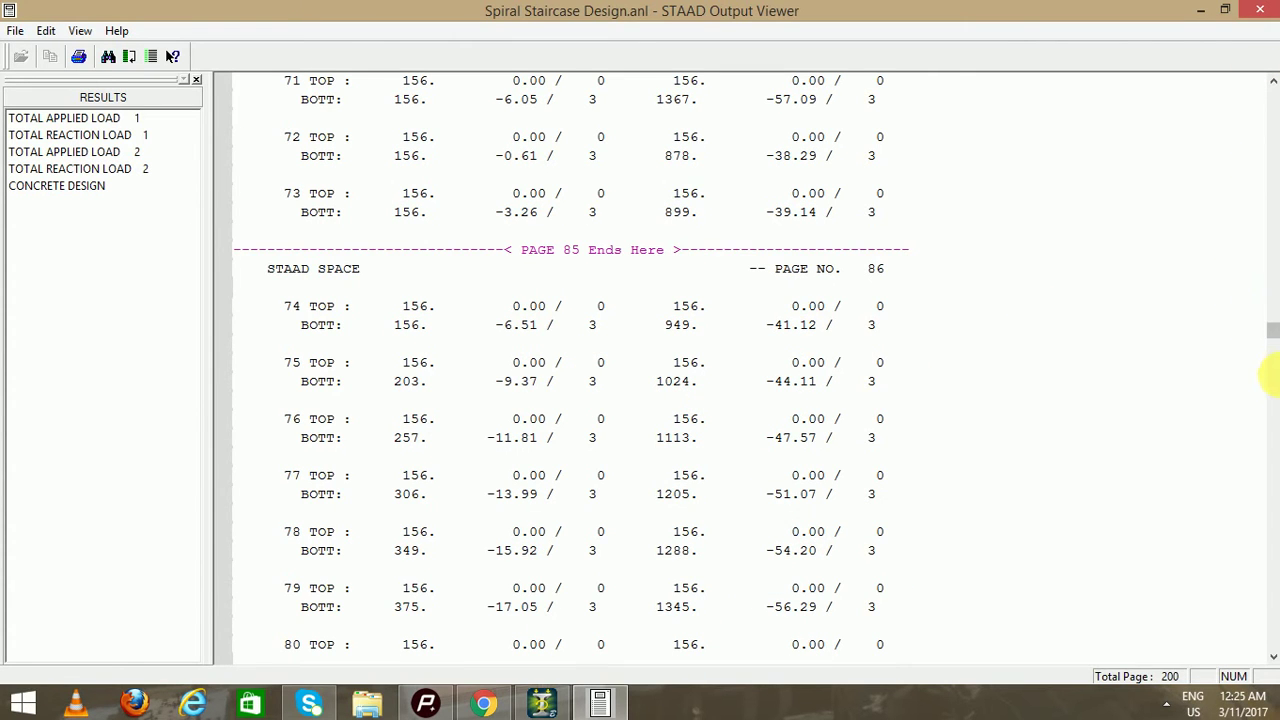
drag(1272, 355, 1272, 645)
click(300, 249)
click(1268, 12)
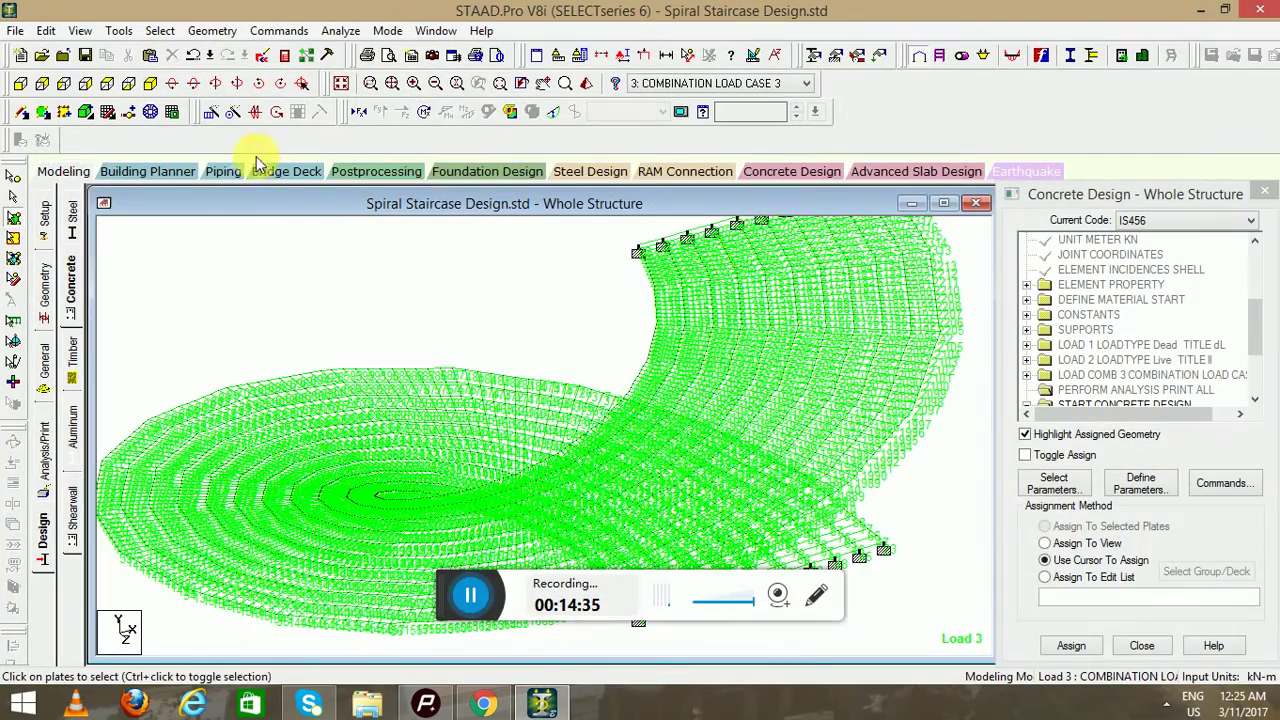
Switch to postprocessing with load cases dL, ll and COMBINATION LOAD CASE 3, and view the node displacement summary
click(358, 176)
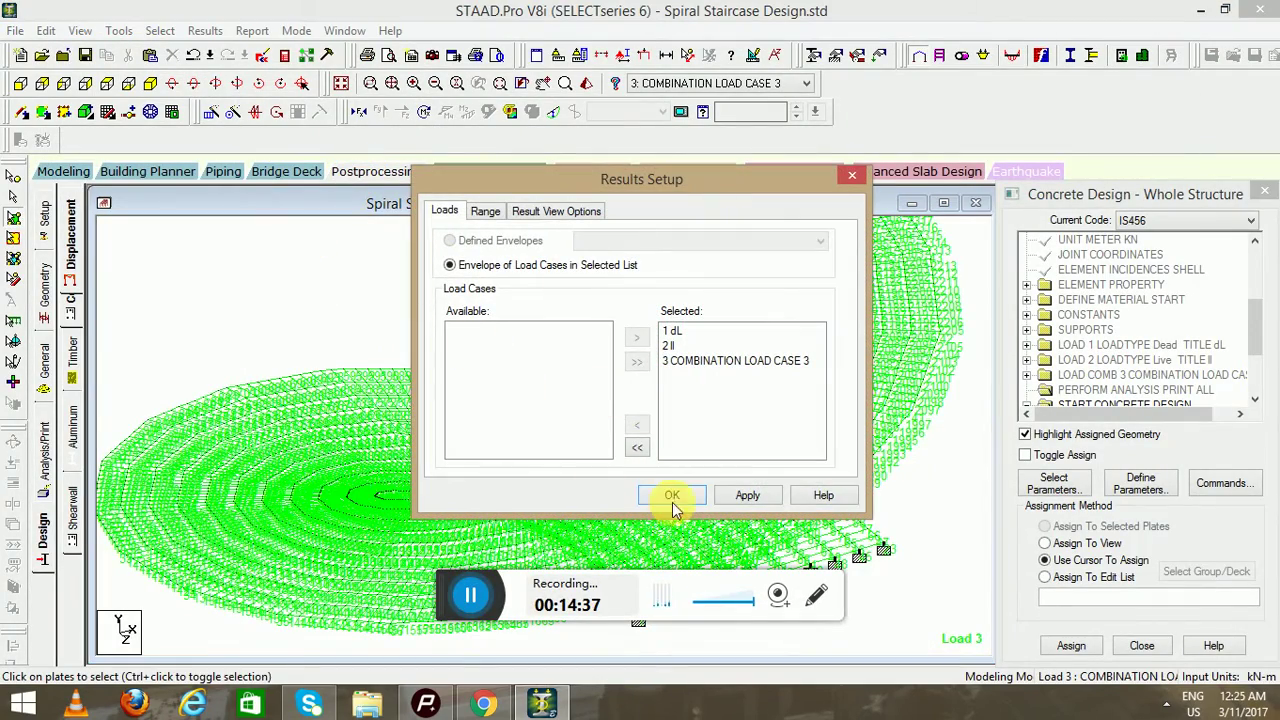
click(672, 496)
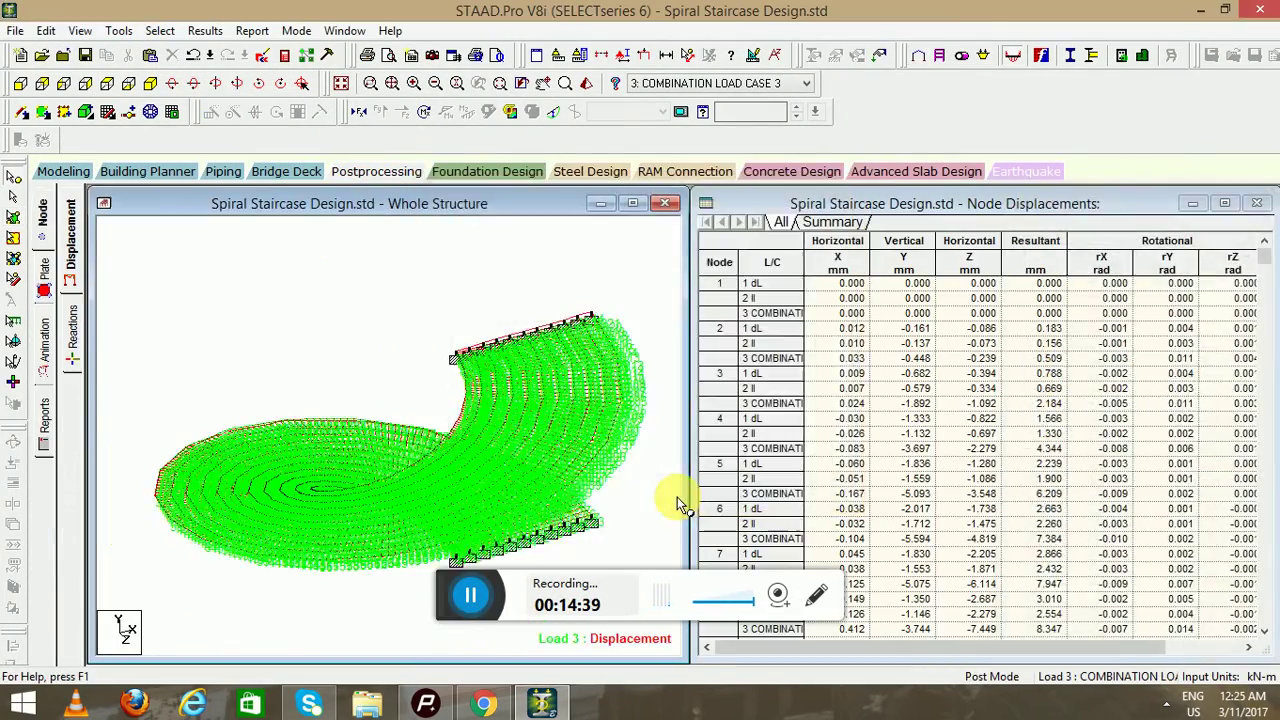
click(840, 224)
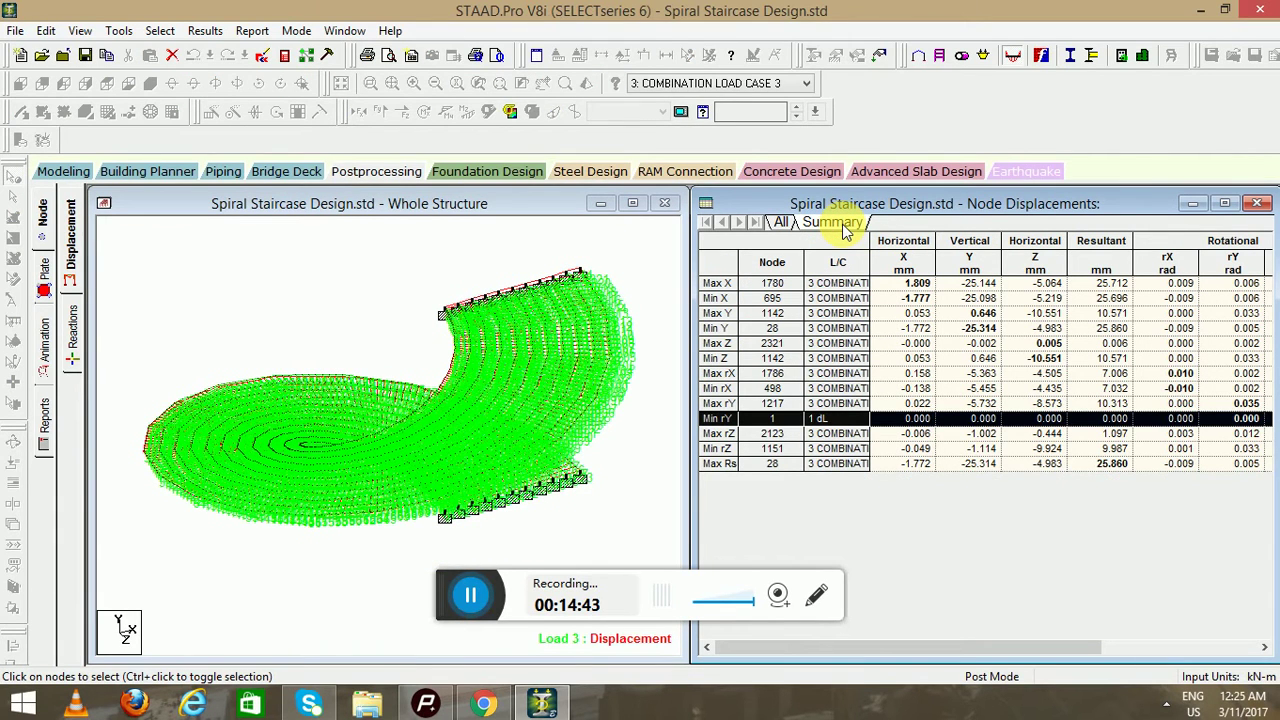
Review the support reactions on the staircase and go back to the node displacements
click(84, 335)
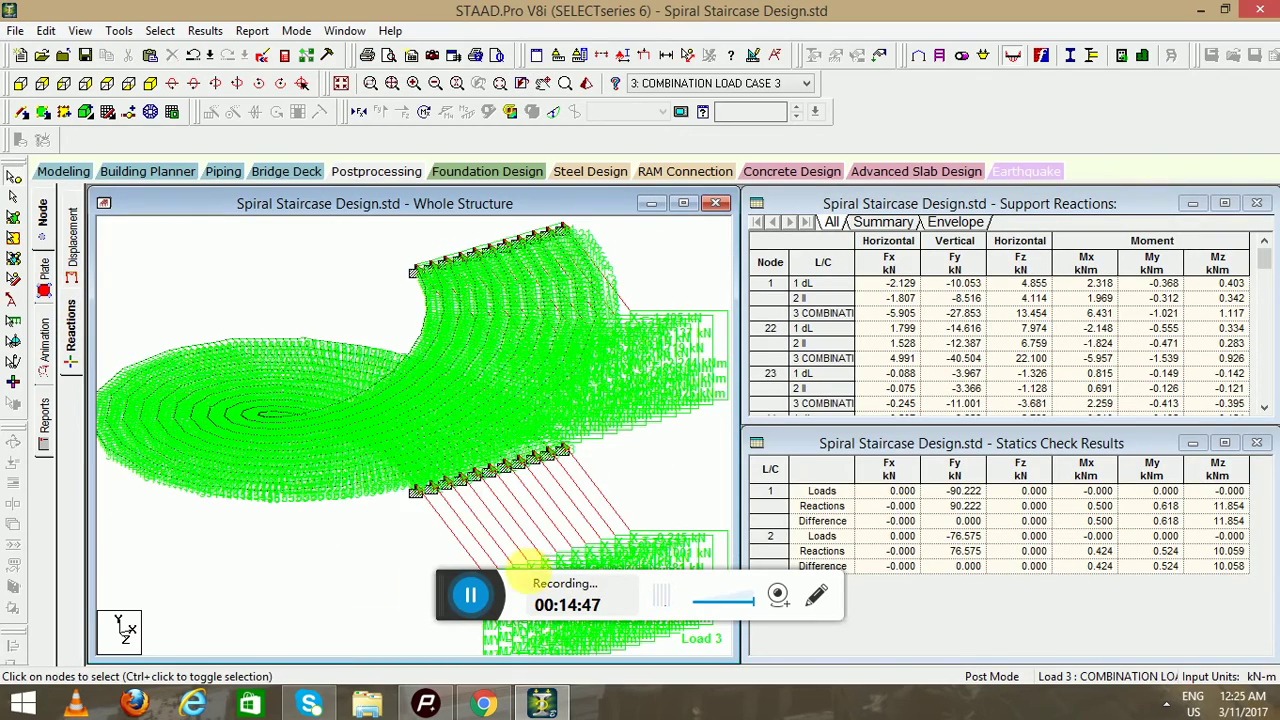
middle_drag(530, 501, 559, 498)
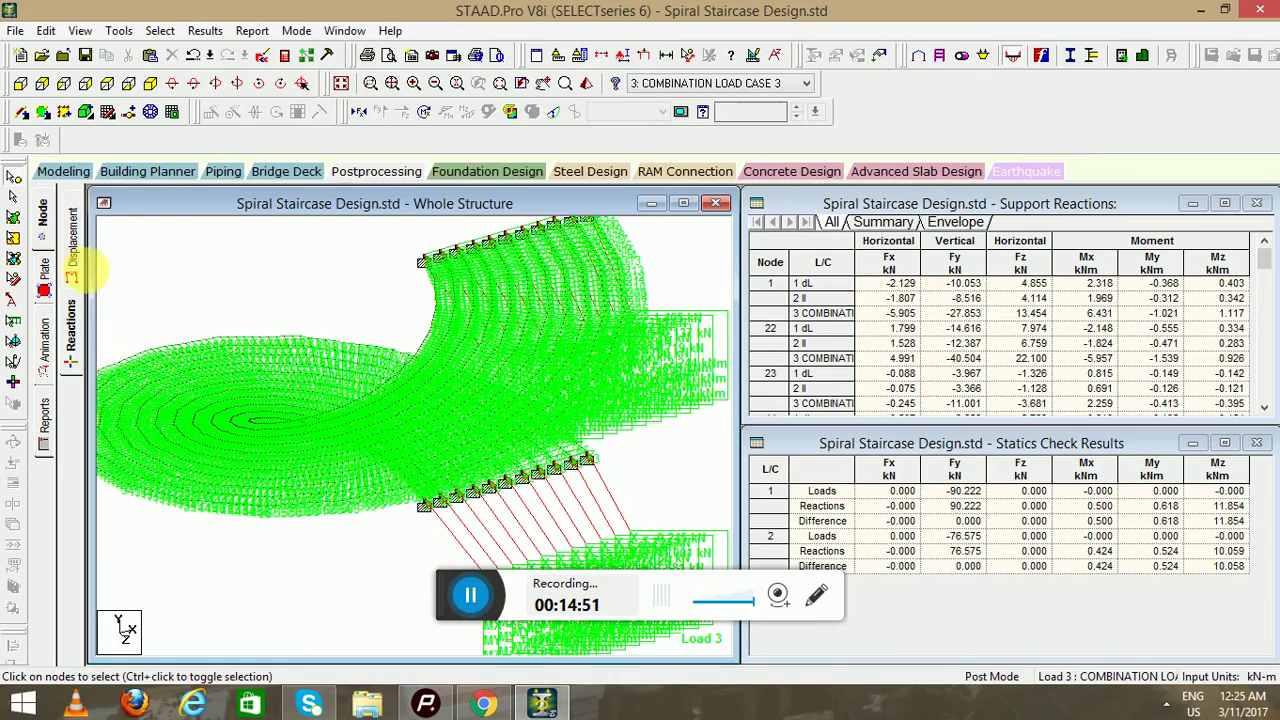
click(70, 229)
click(42, 210)
Display the Max Absolute plate stress contour with normal fill for COMBINATION LOAD CASE 3
click(45, 282)
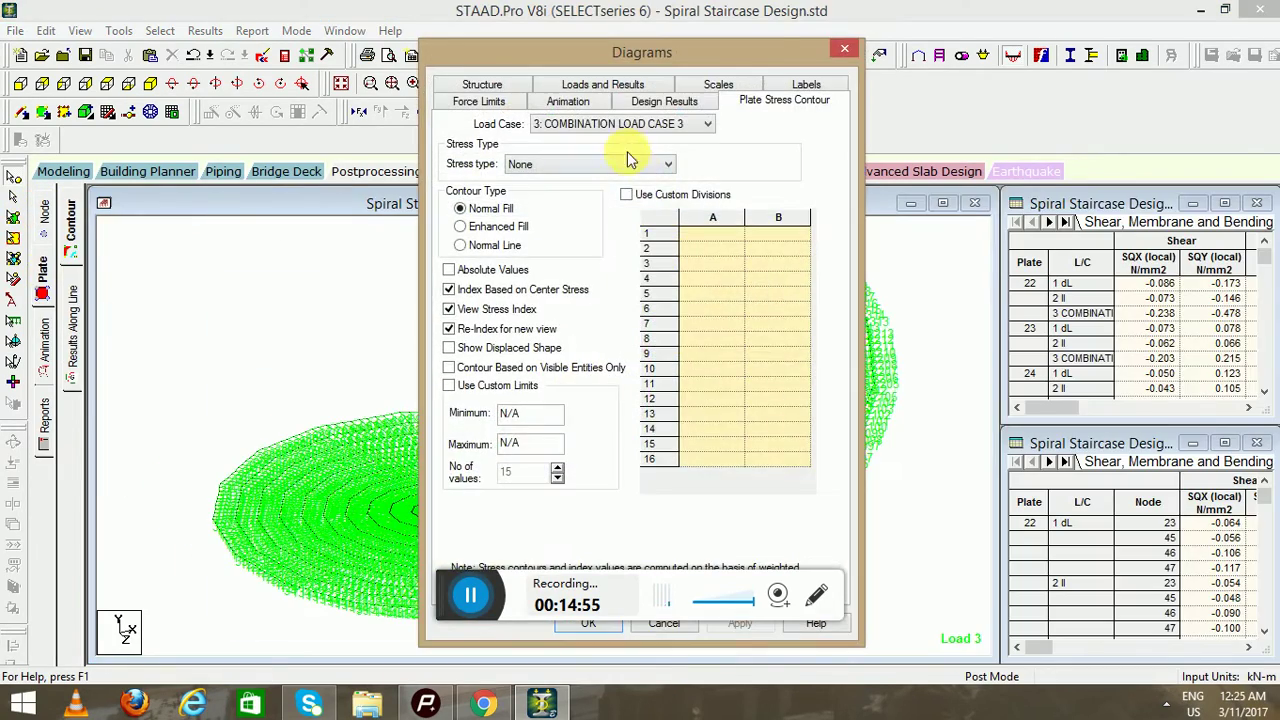
click(563, 164)
click(538, 192)
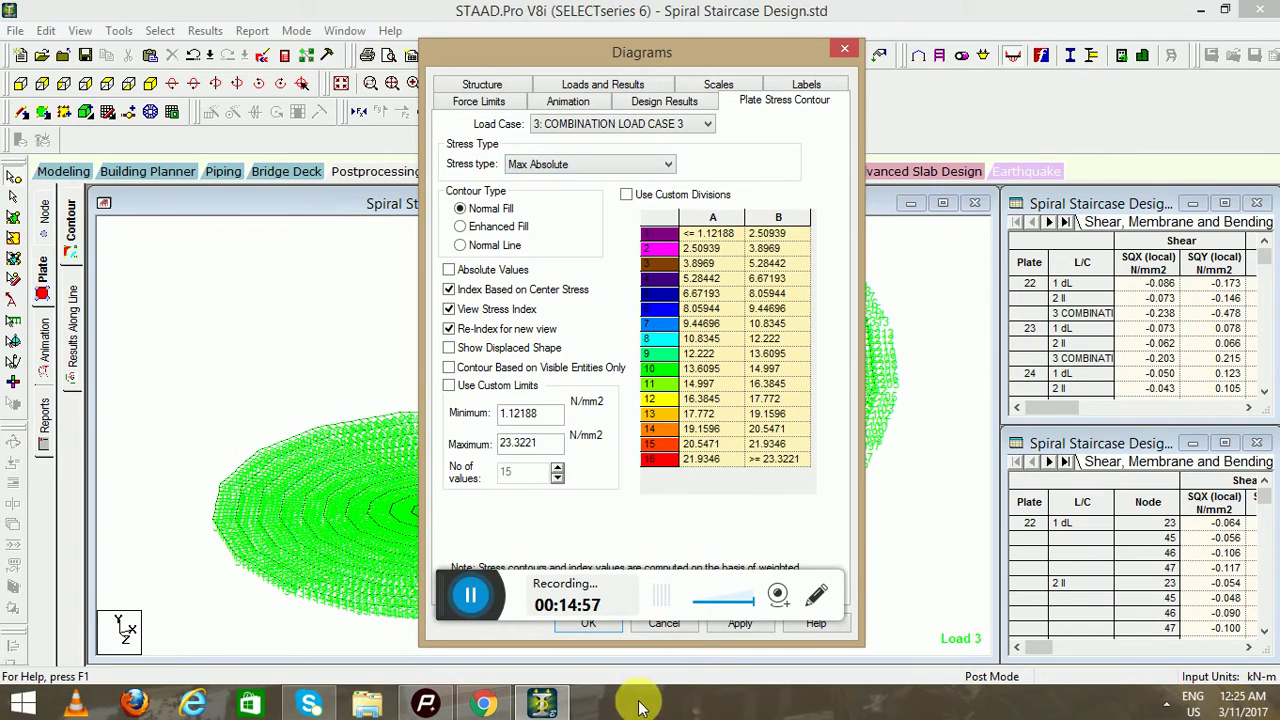
click(726, 626)
click(588, 623)
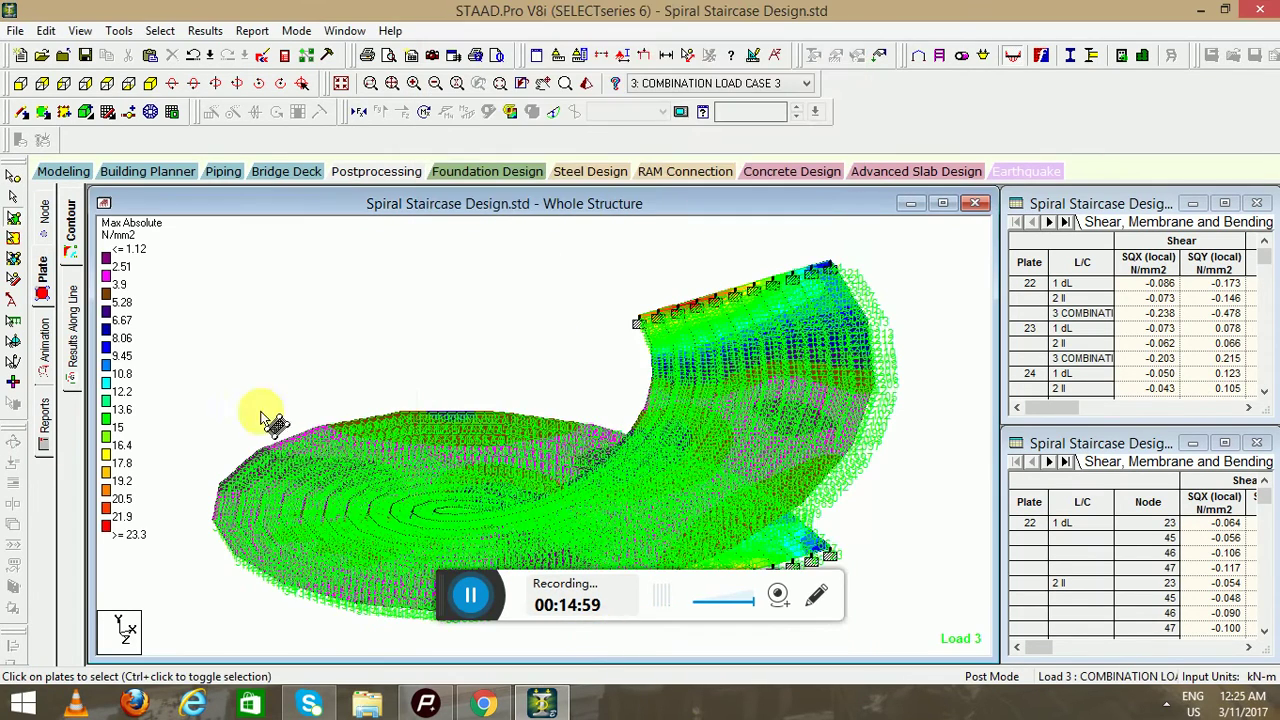
Inspect the plate stress contour on the staircase from the front, back and left side
click(20, 85)
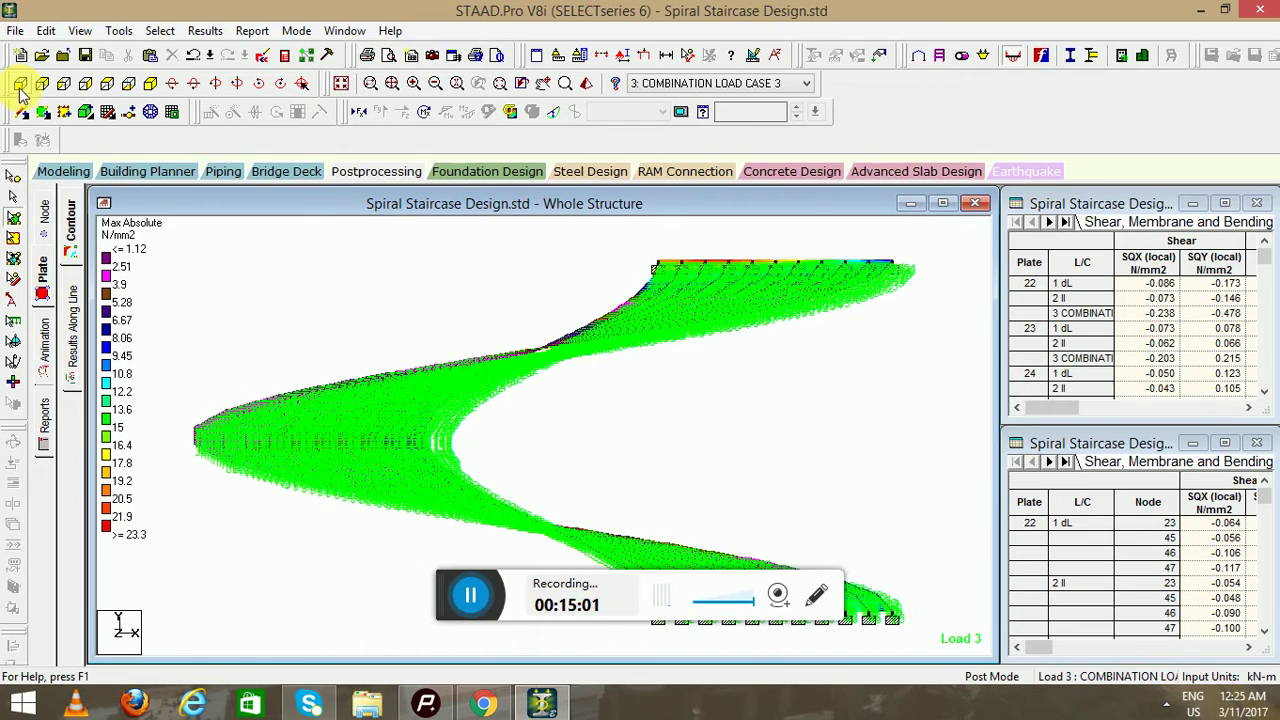
click(42, 85)
click(63, 85)
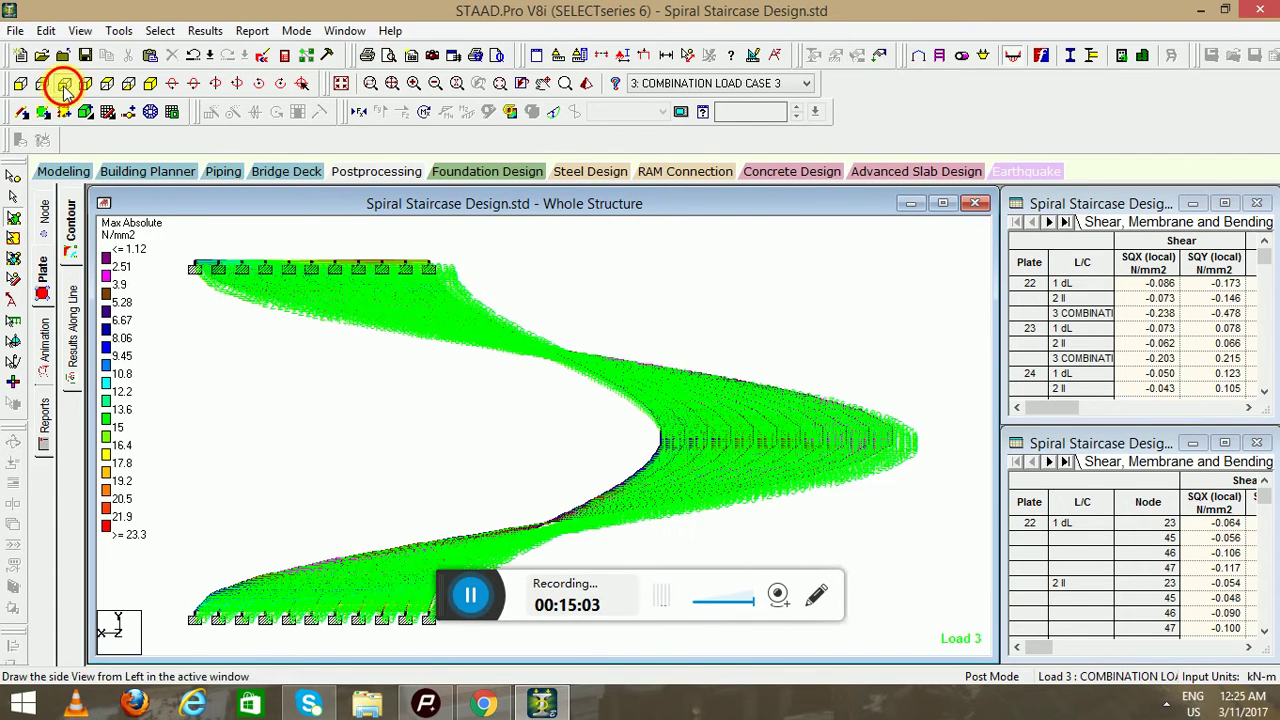
Inspect the plate stress contour on the staircase from the right side, top and bottom, ending in the isometric view
click(85, 85)
click(107, 86)
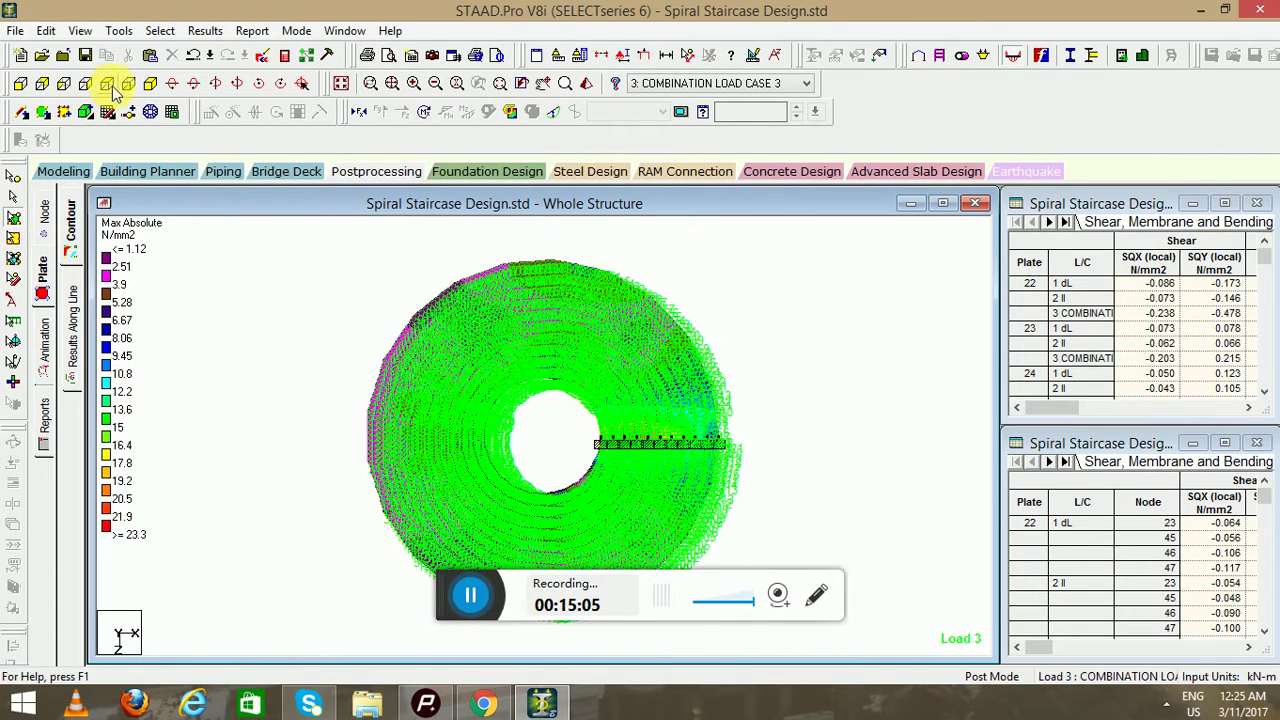
click(127, 86)
click(150, 85)
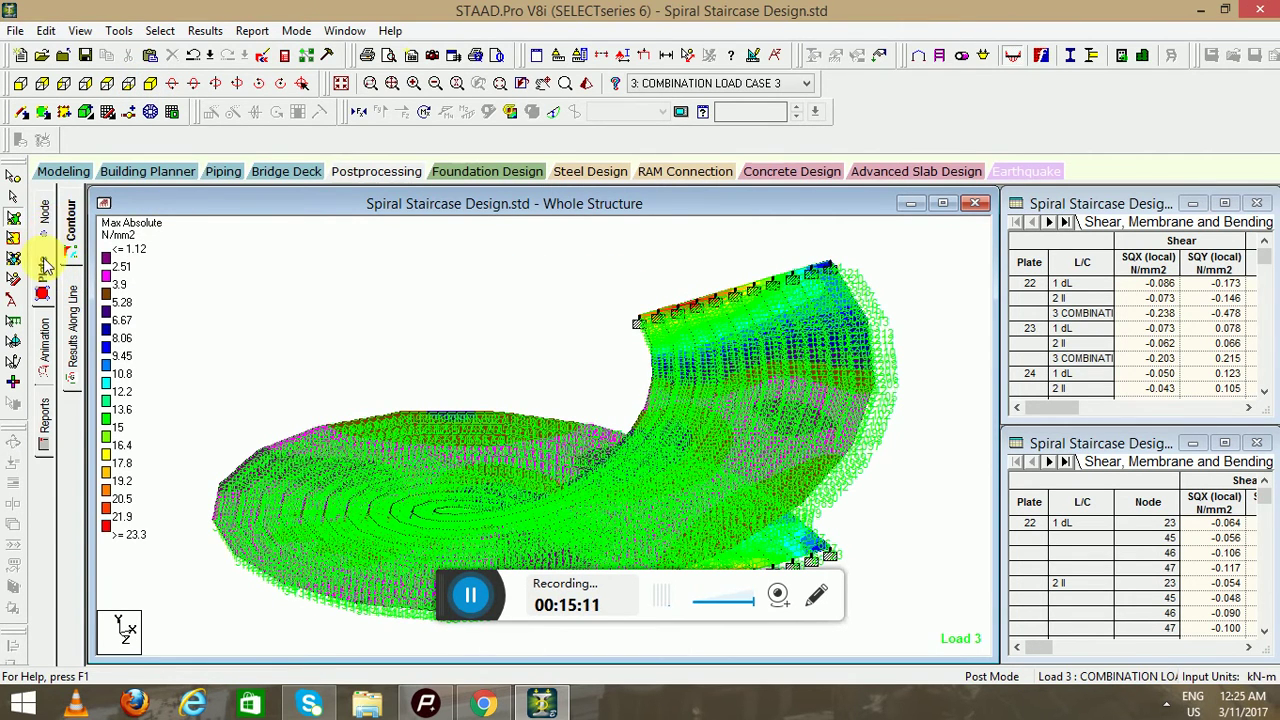
Try the Fill Plates/Solids/Surface display option on the staircase's stress contour
right_click(206, 268)
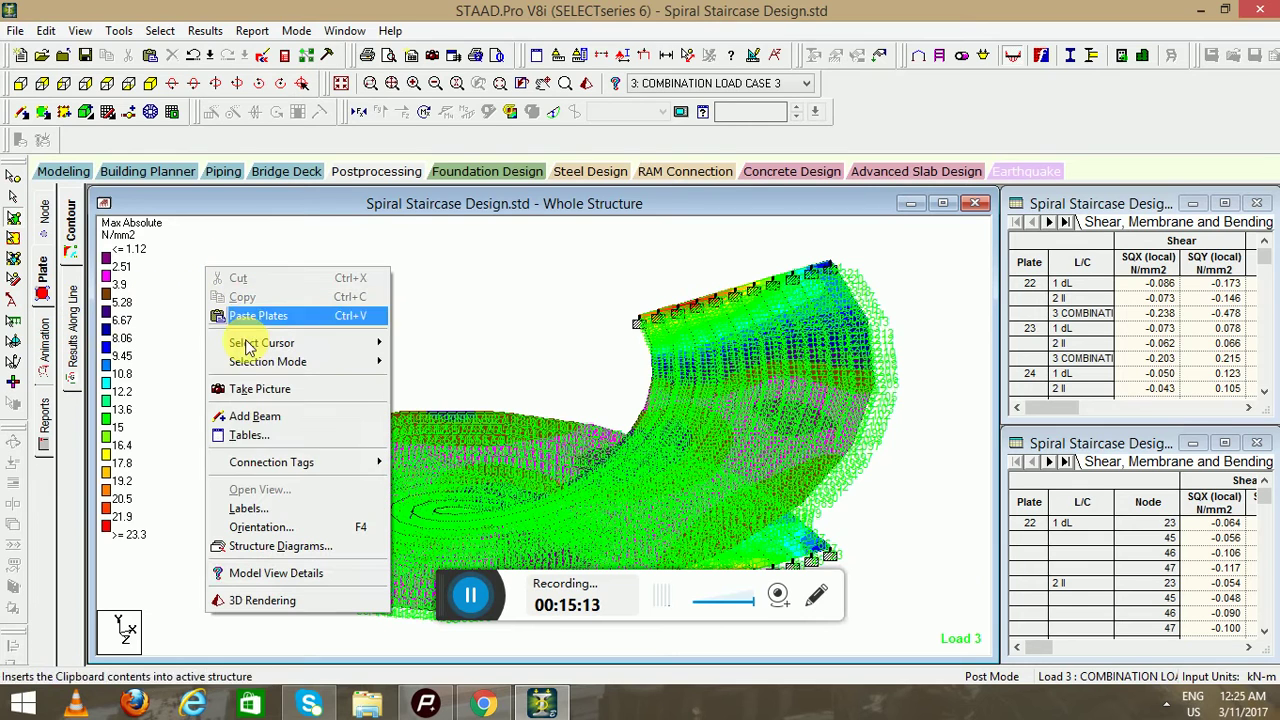
click(236, 530)
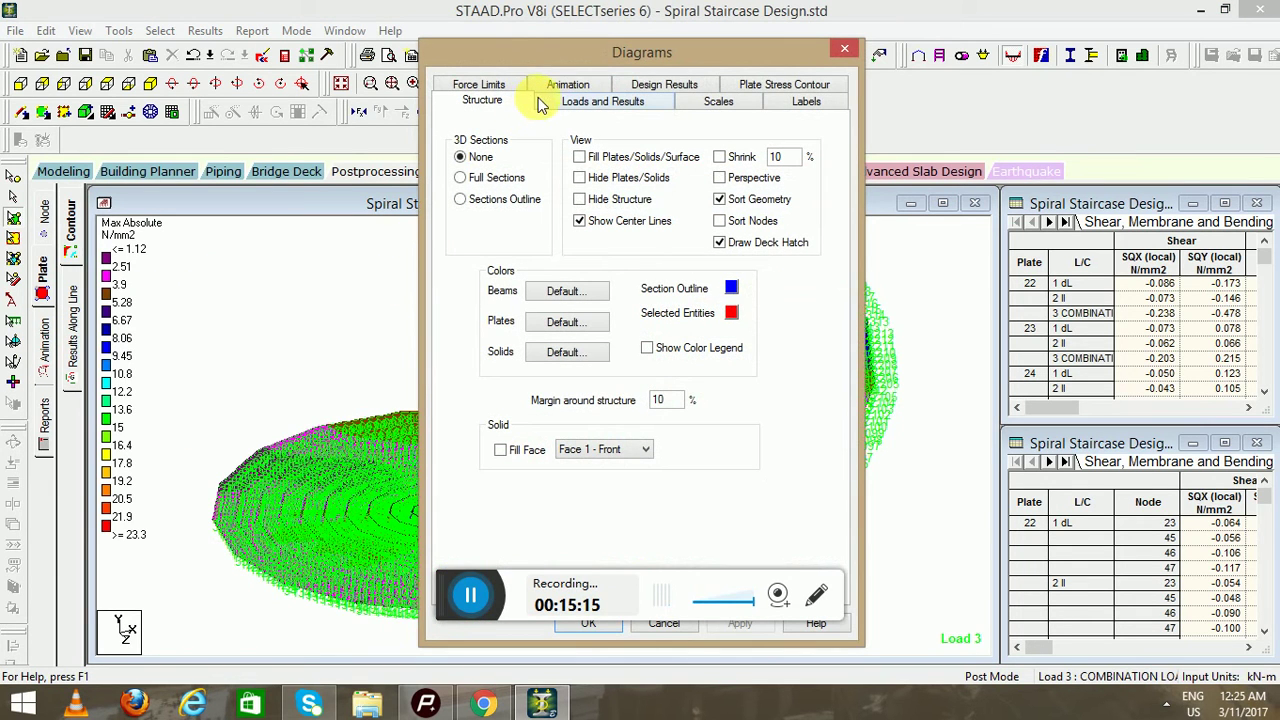
click(478, 86)
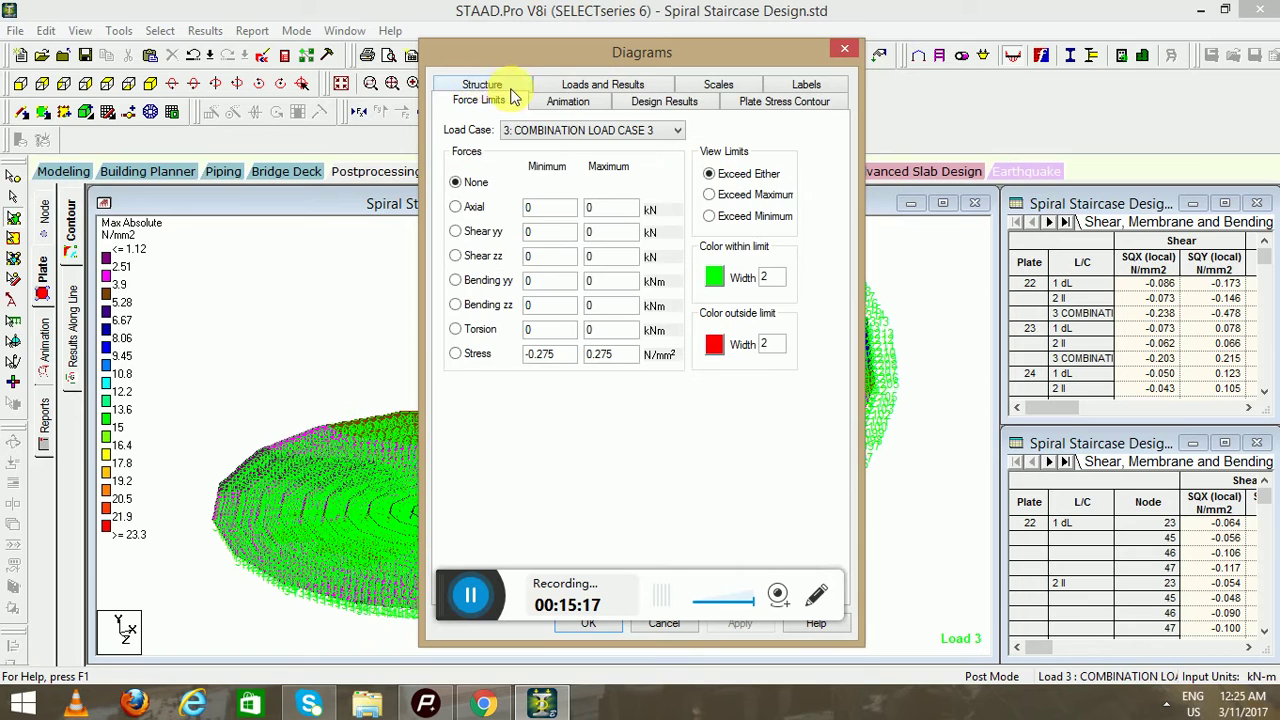
click(548, 85)
click(498, 100)
click(580, 157)
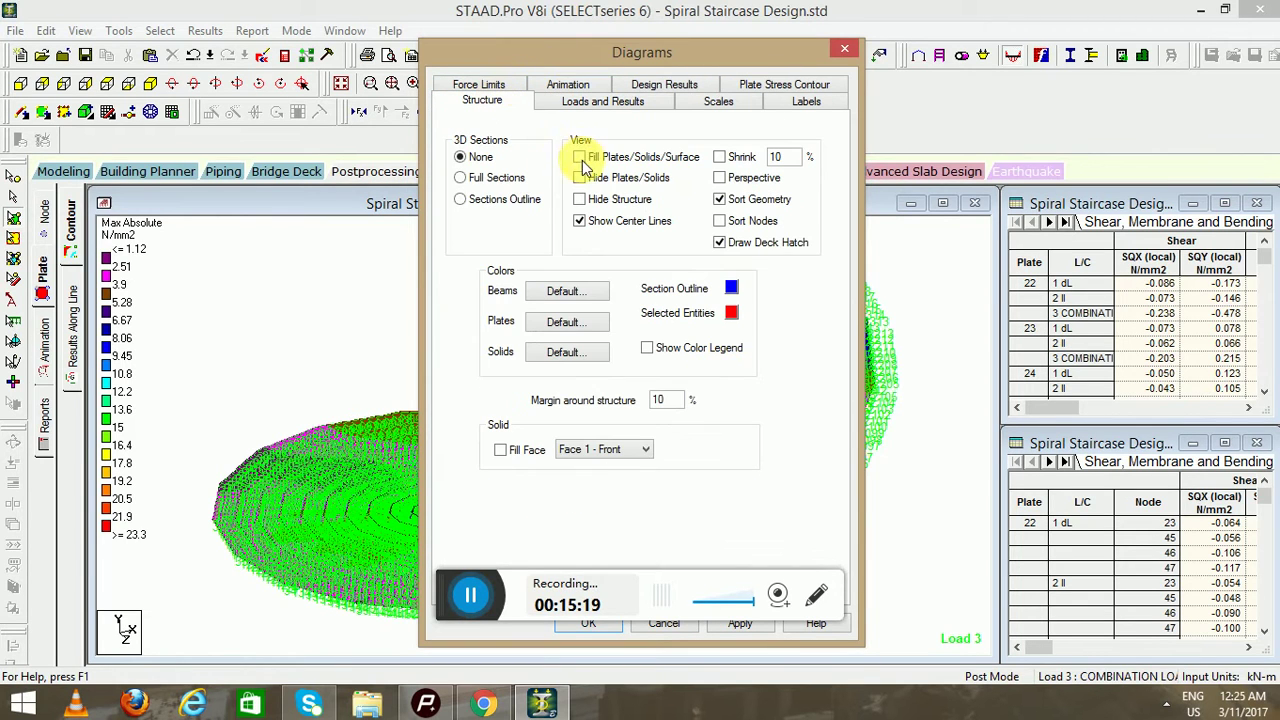
click(738, 628)
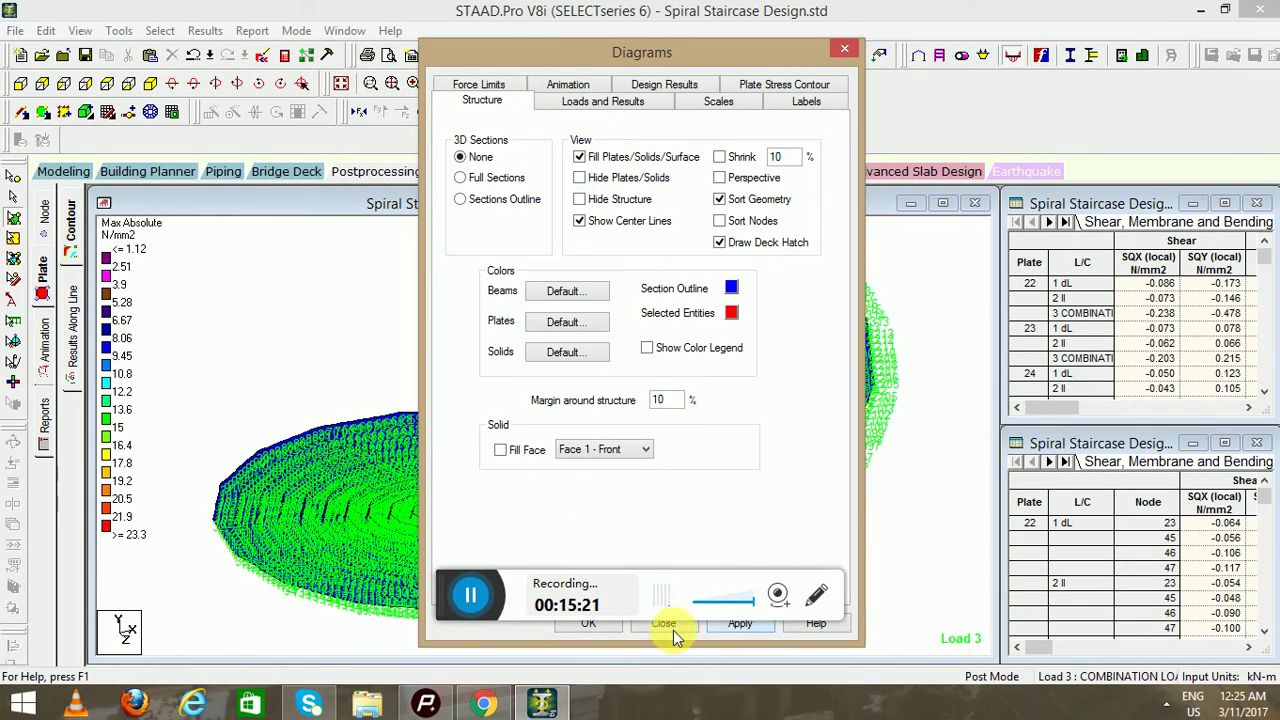
click(594, 625)
Turn Fill Plates/Solids/Surface off again in the structure diagram settings
drag(423, 514, 395, 303)
right_click(386, 291)
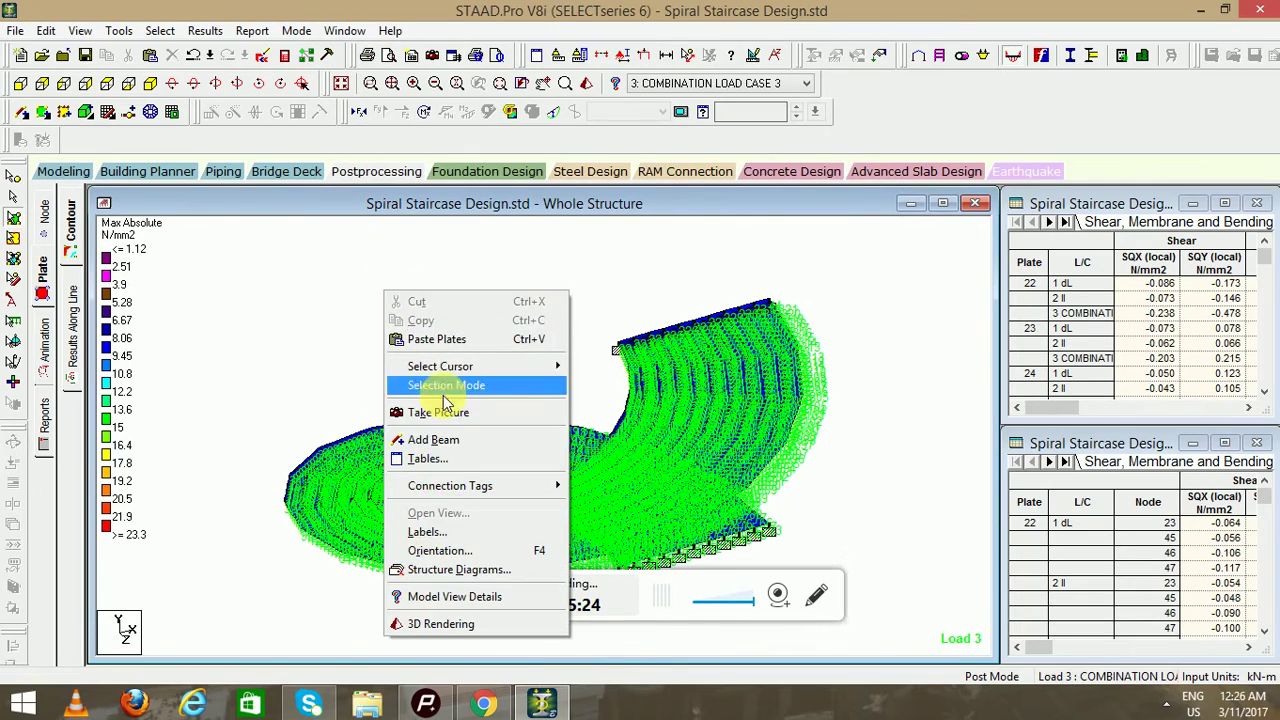
click(434, 569)
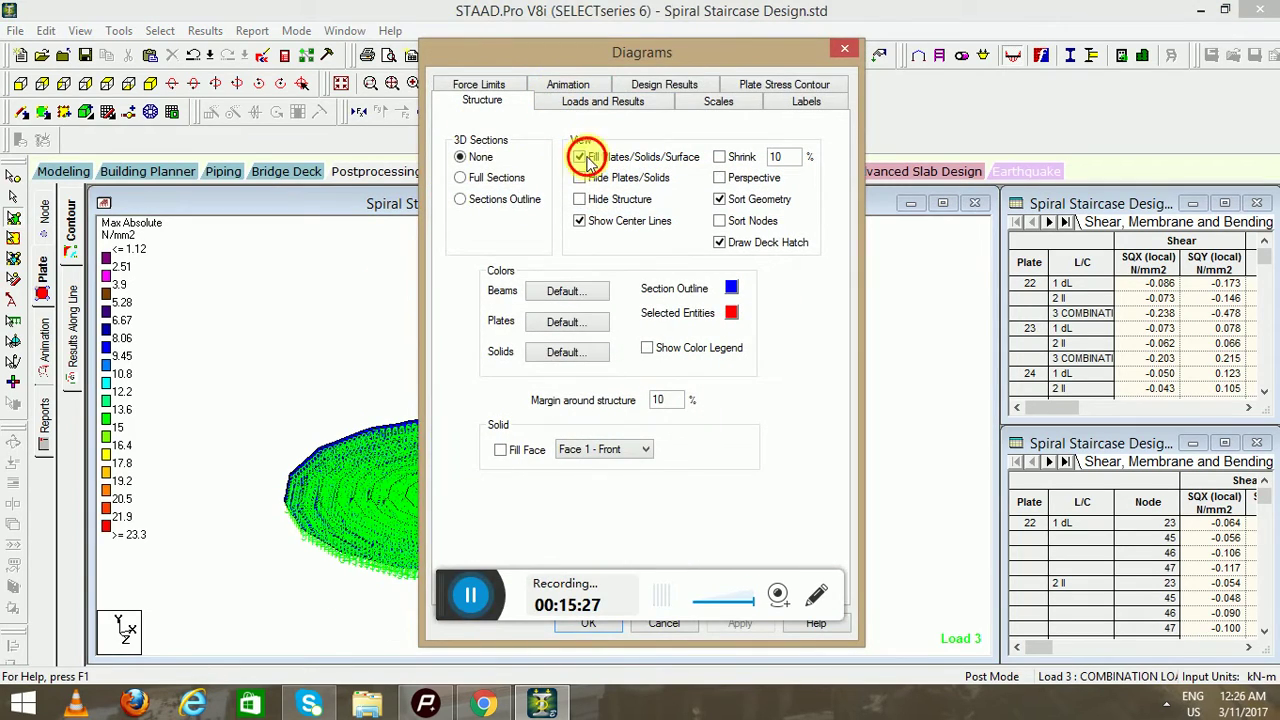
click(598, 628)
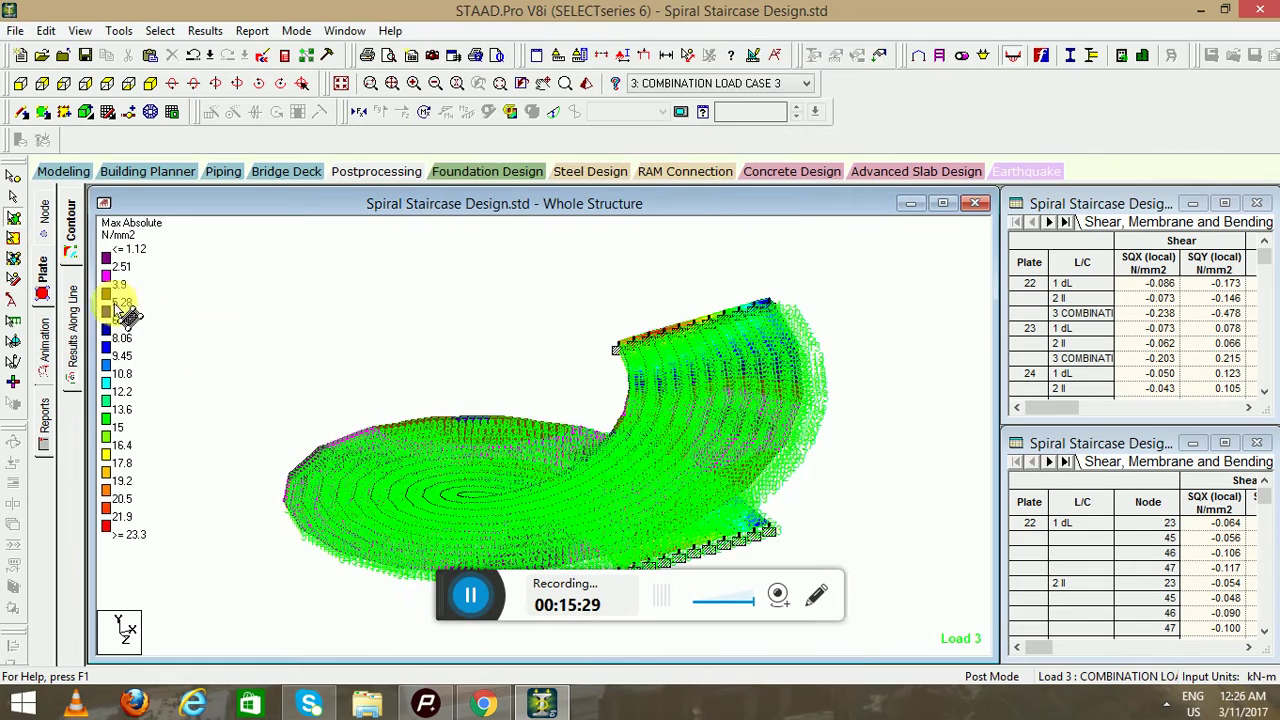
Animate the staircase's deflection under COMBINATION LOAD CASE 3 without a plate stress contour
click(44, 358)
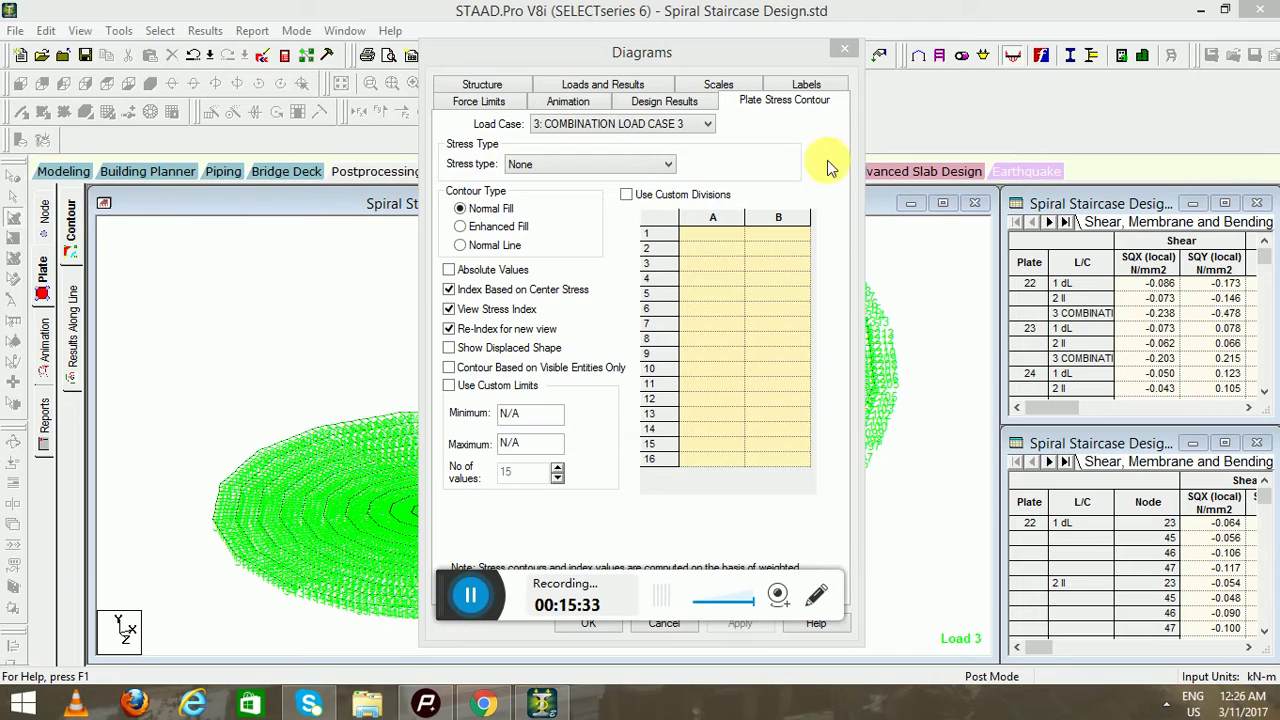
click(845, 50)
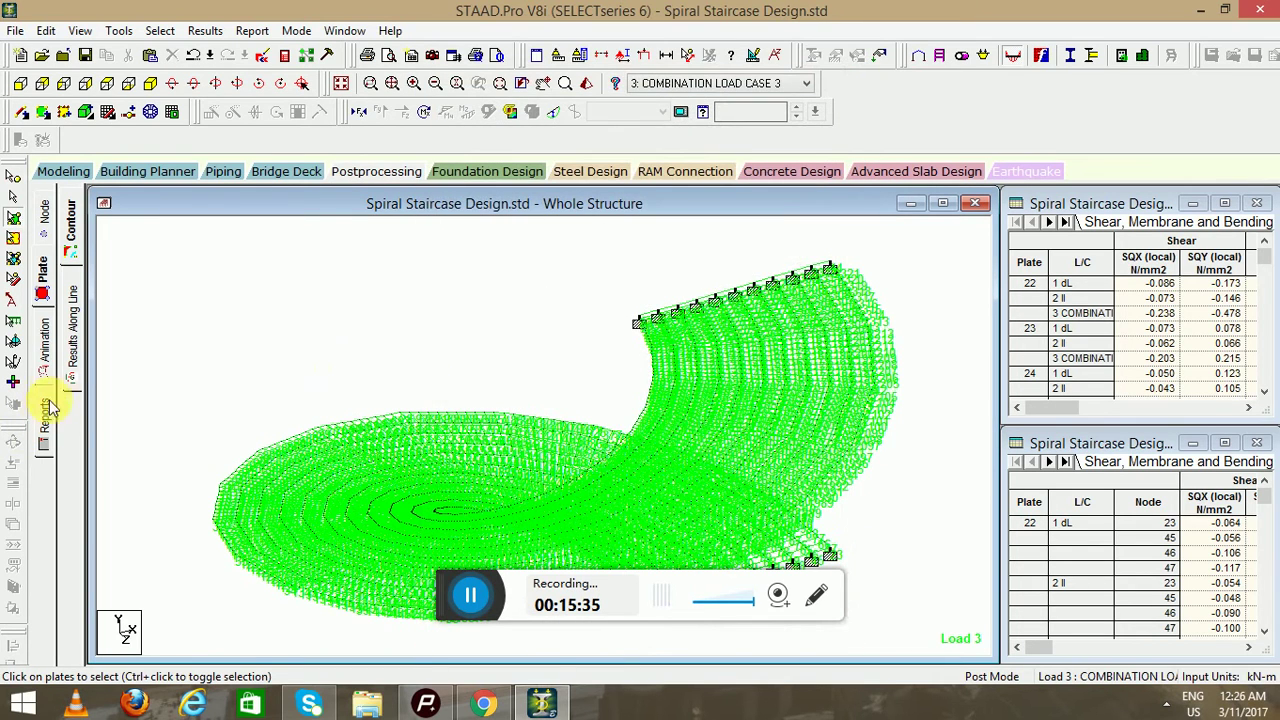
click(42, 335)
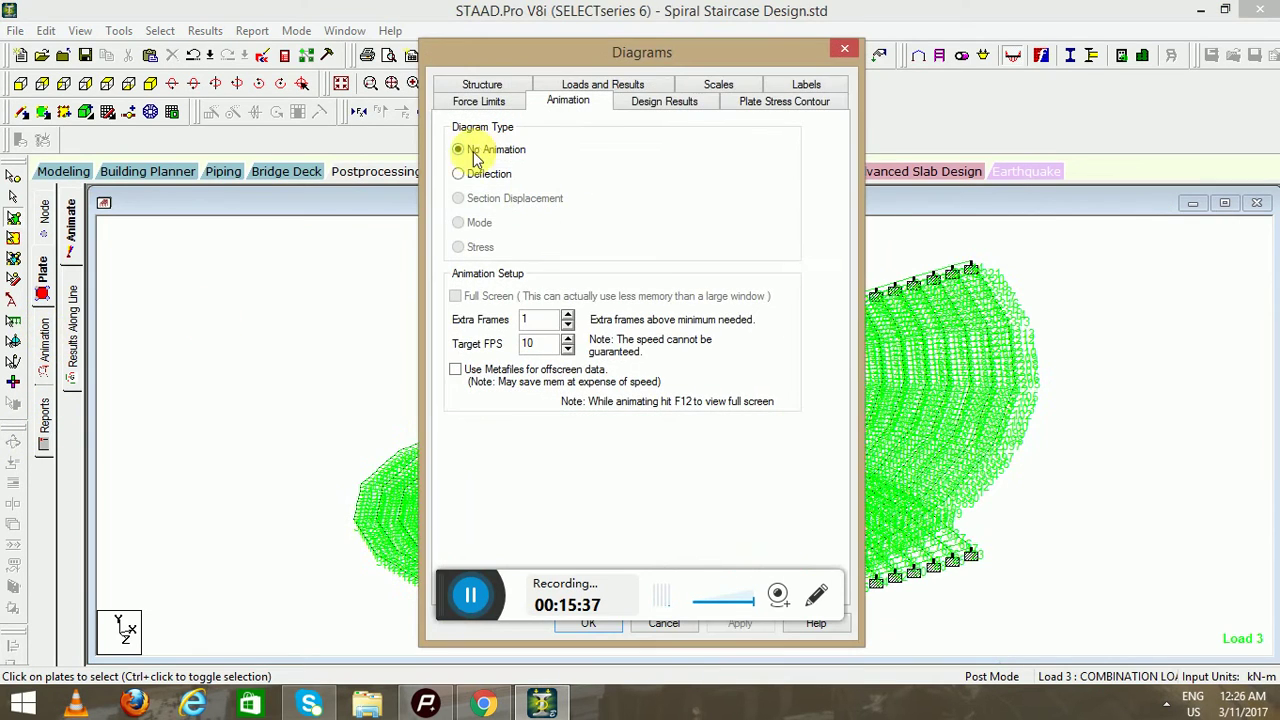
click(486, 173)
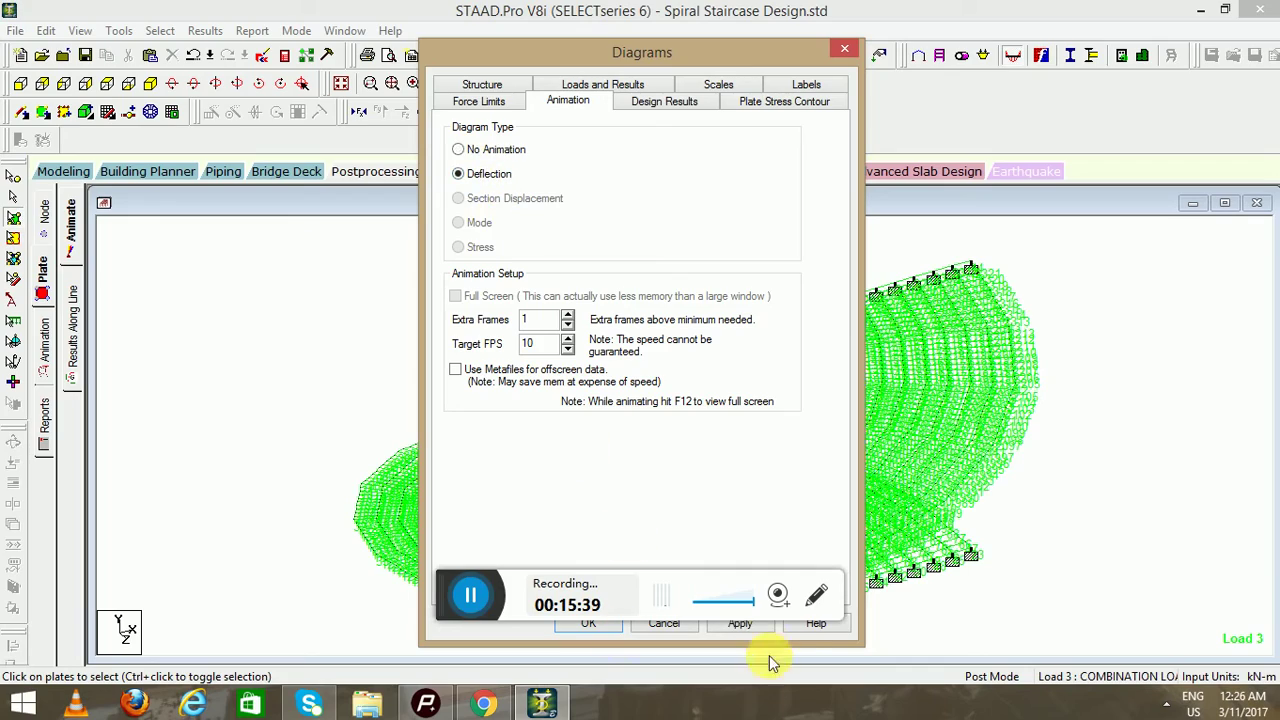
click(748, 625)
click(606, 623)
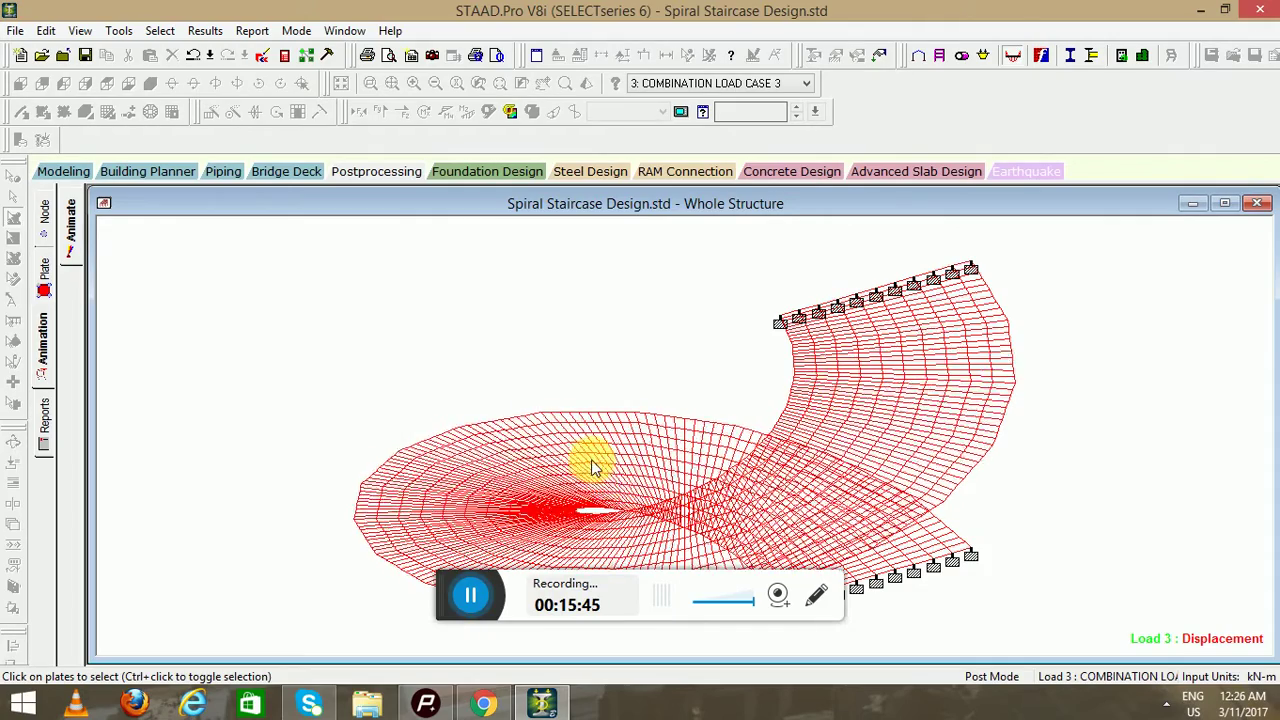
Leave the deflection animation and review the support reactions and the node displacements of the staircase
click(43, 288)
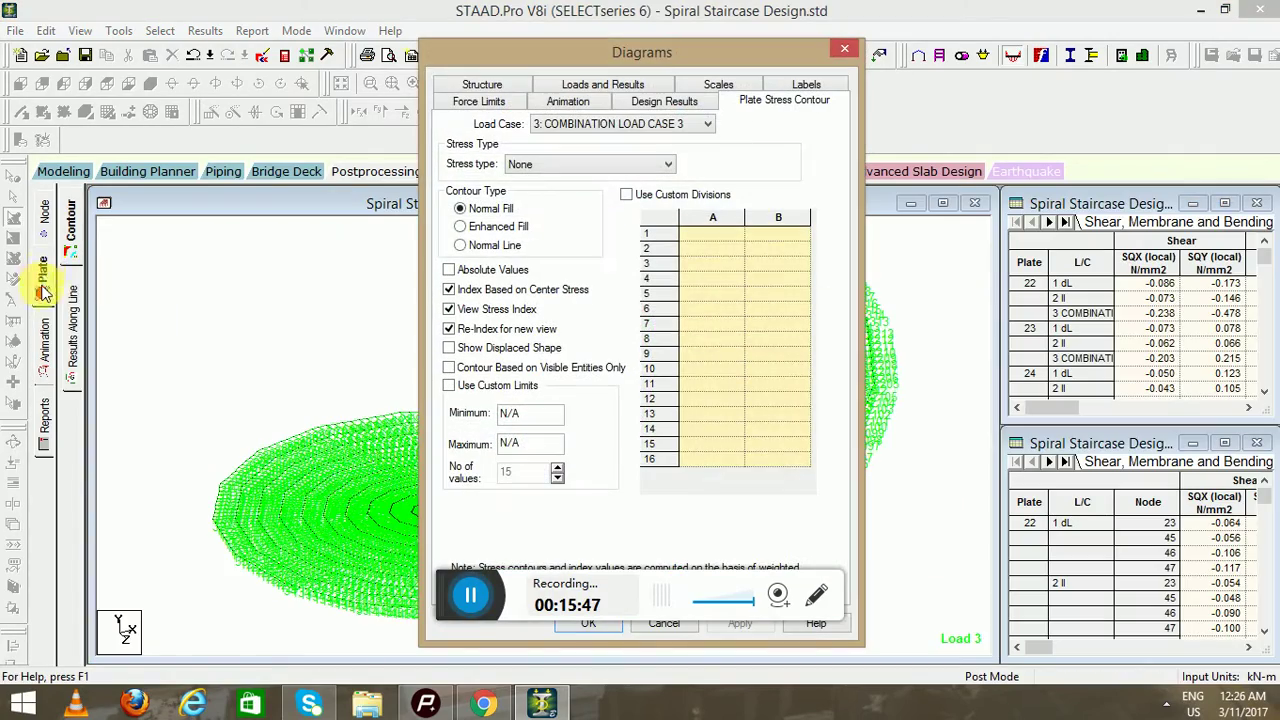
click(840, 52)
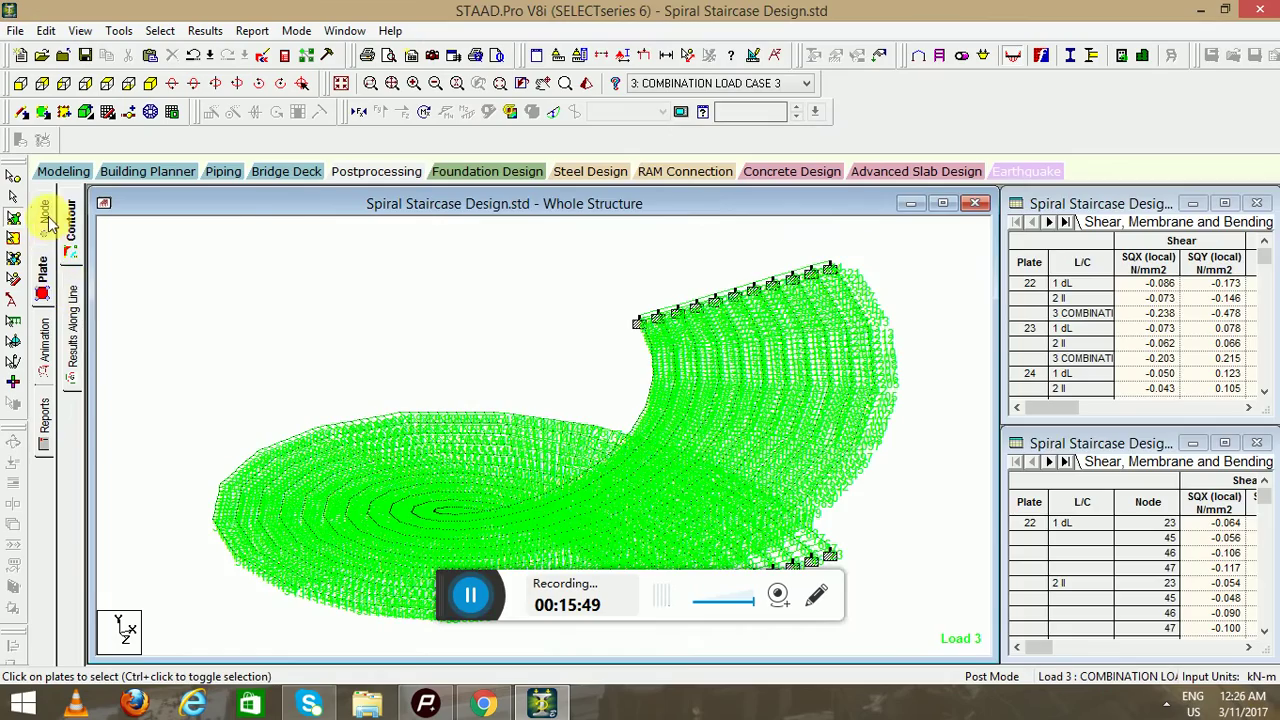
click(45, 218)
click(70, 327)
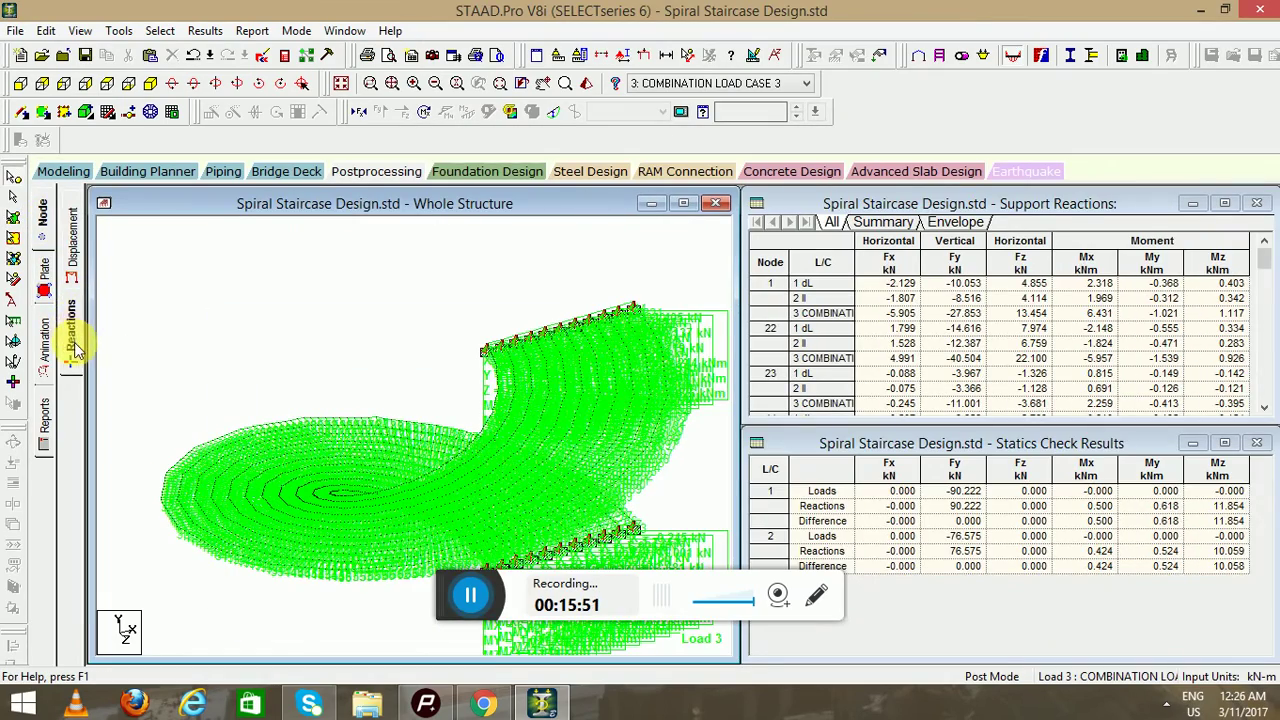
click(72, 228)
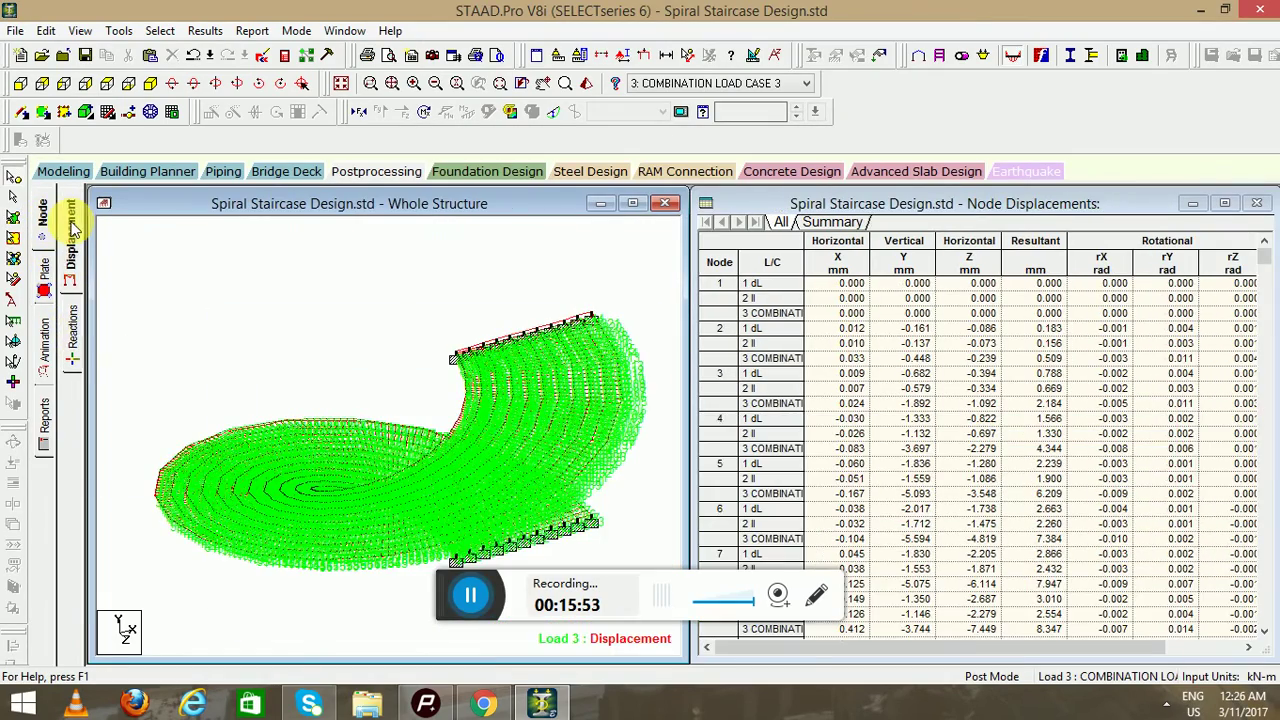
click(80, 310)
click(45, 338)
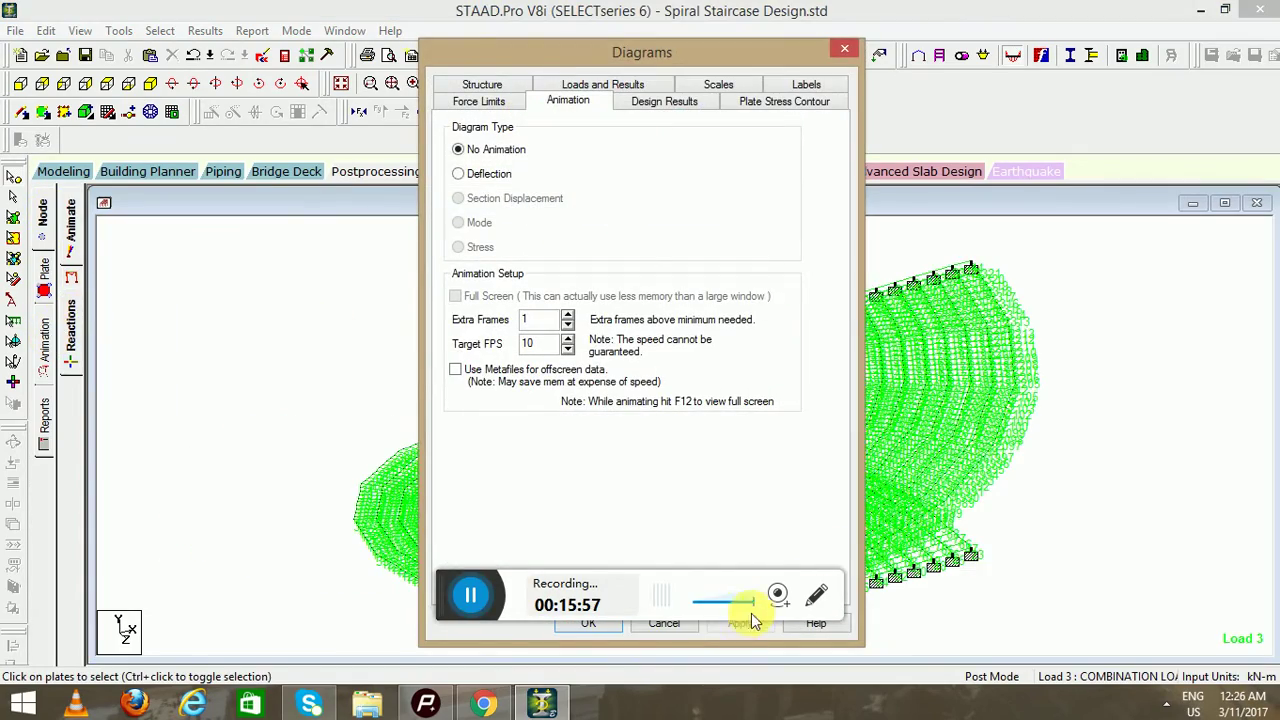
click(666, 623)
click(45, 212)
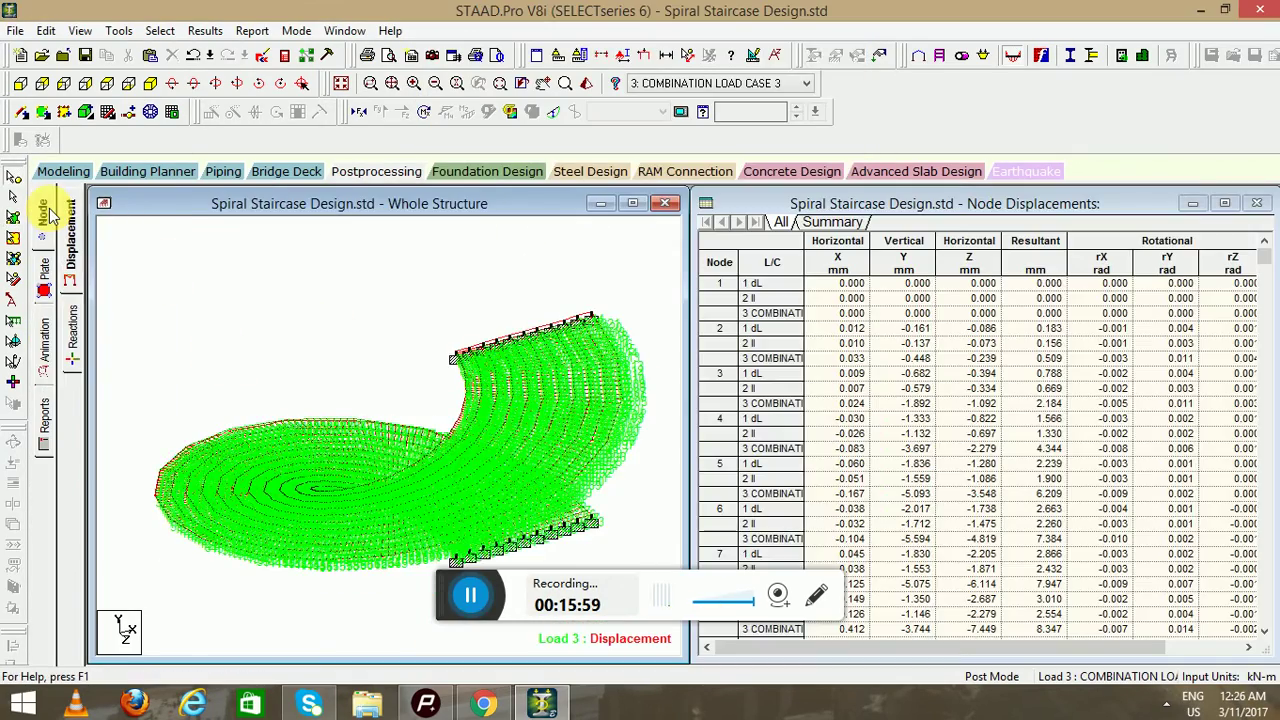
Return to the plate results and look through the label, design result and force limit diagram settings without changing any
click(50, 272)
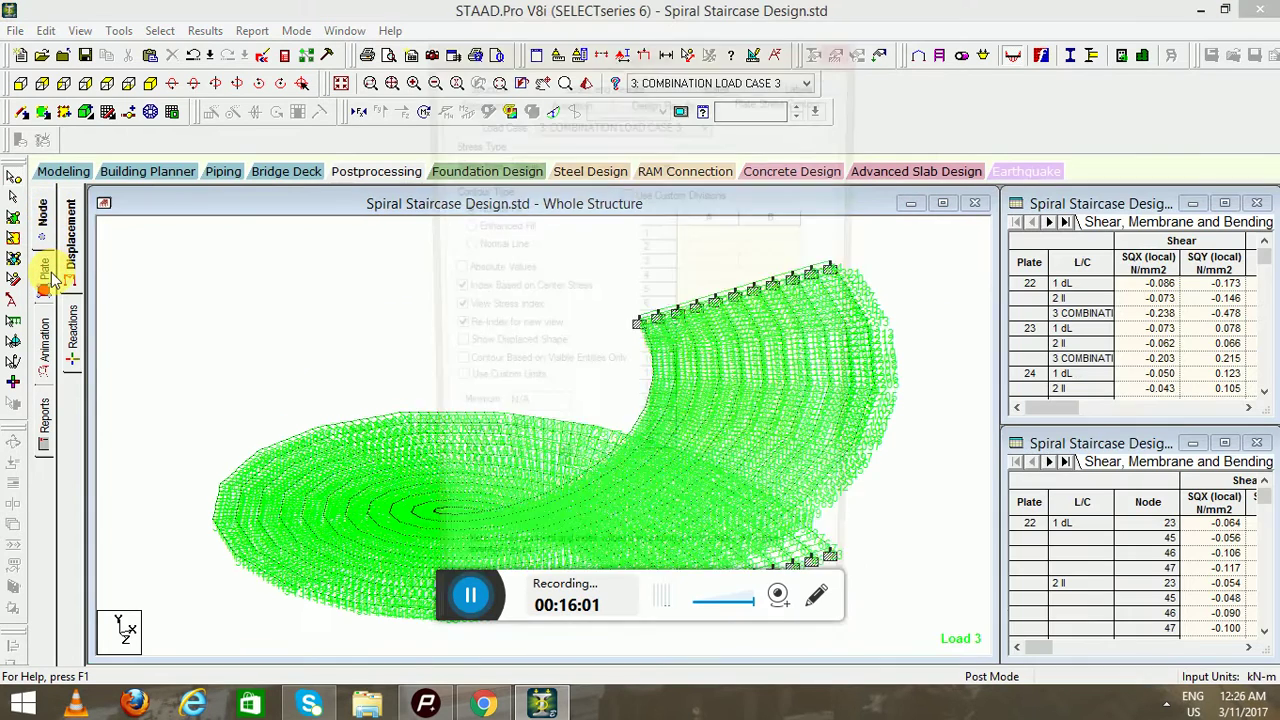
click(810, 87)
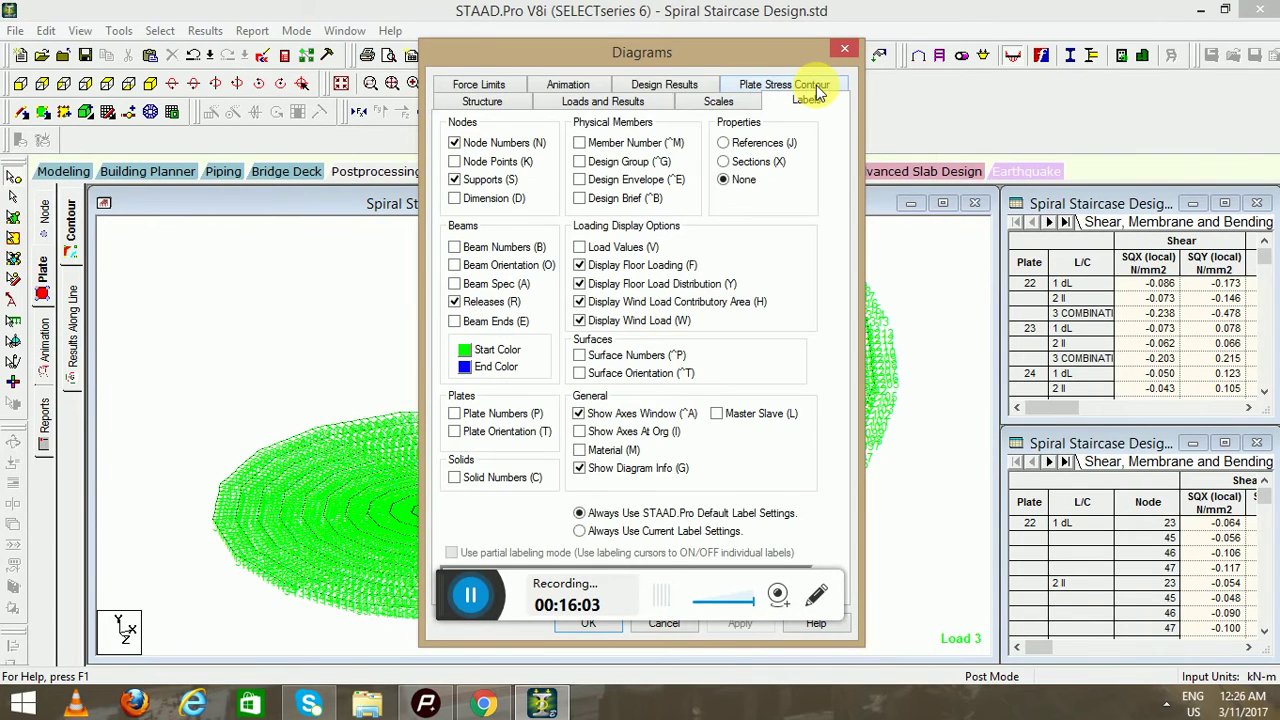
click(664, 85)
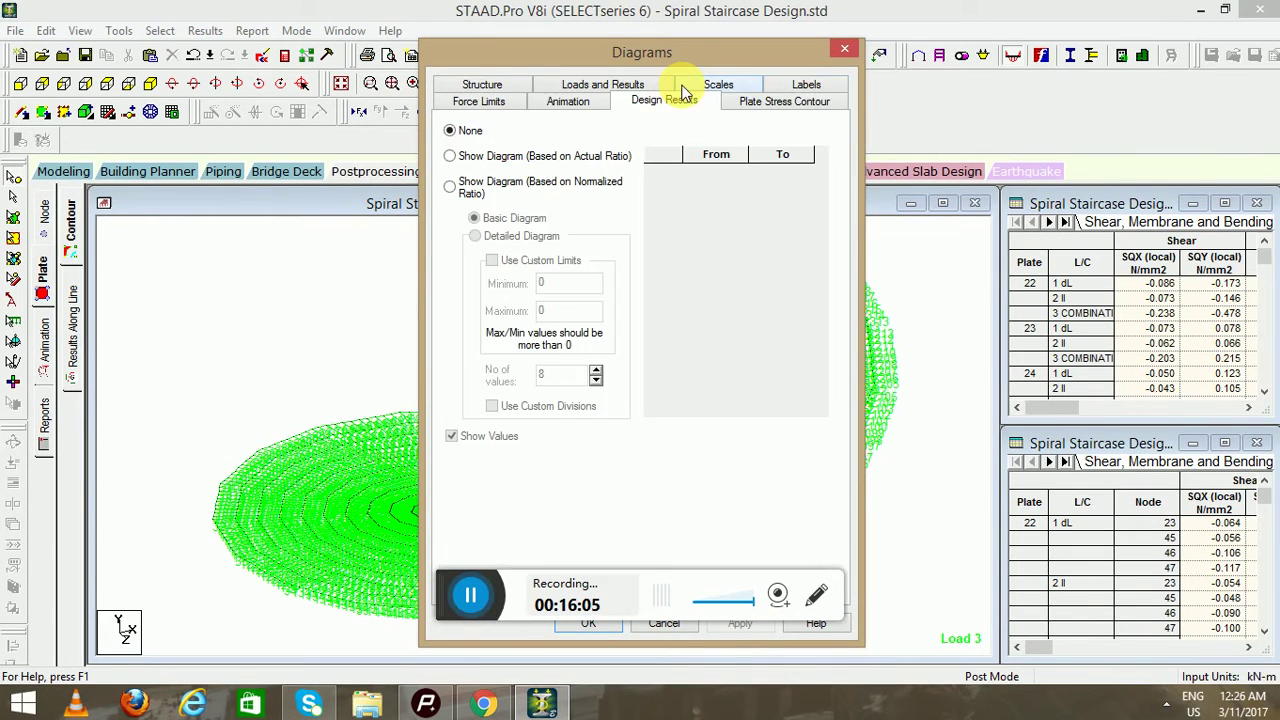
click(609, 88)
click(512, 87)
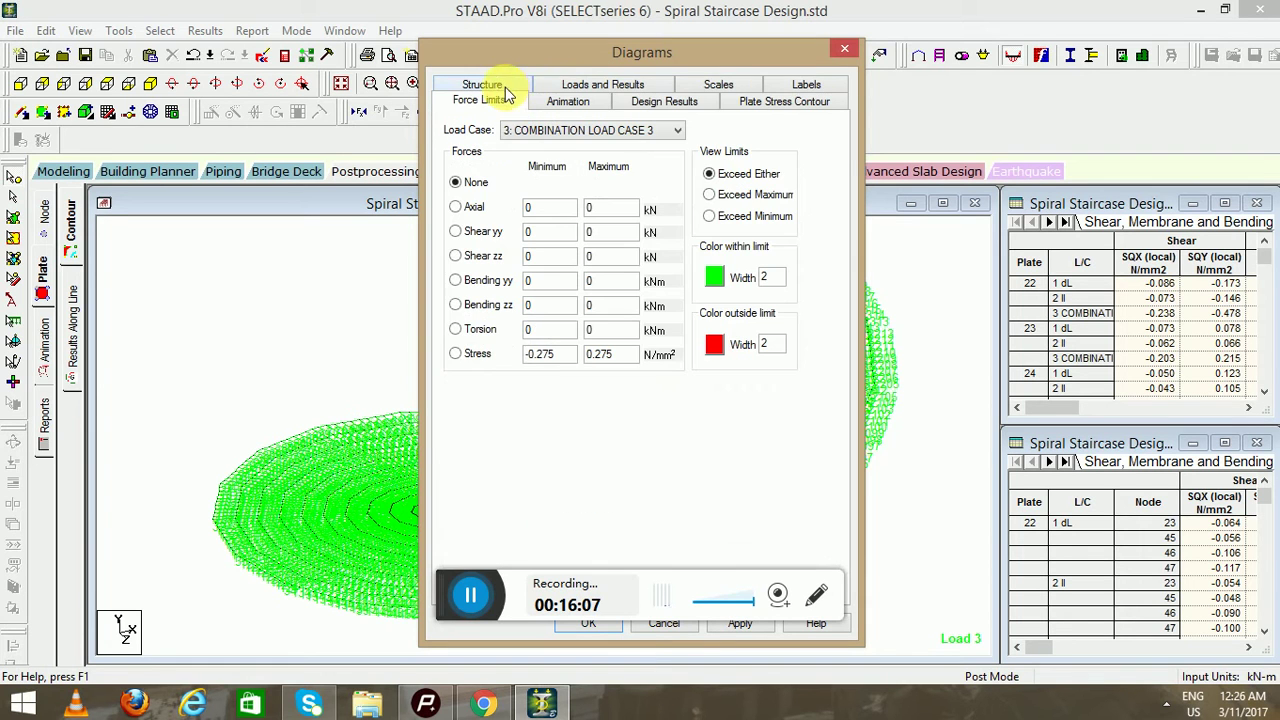
click(845, 52)
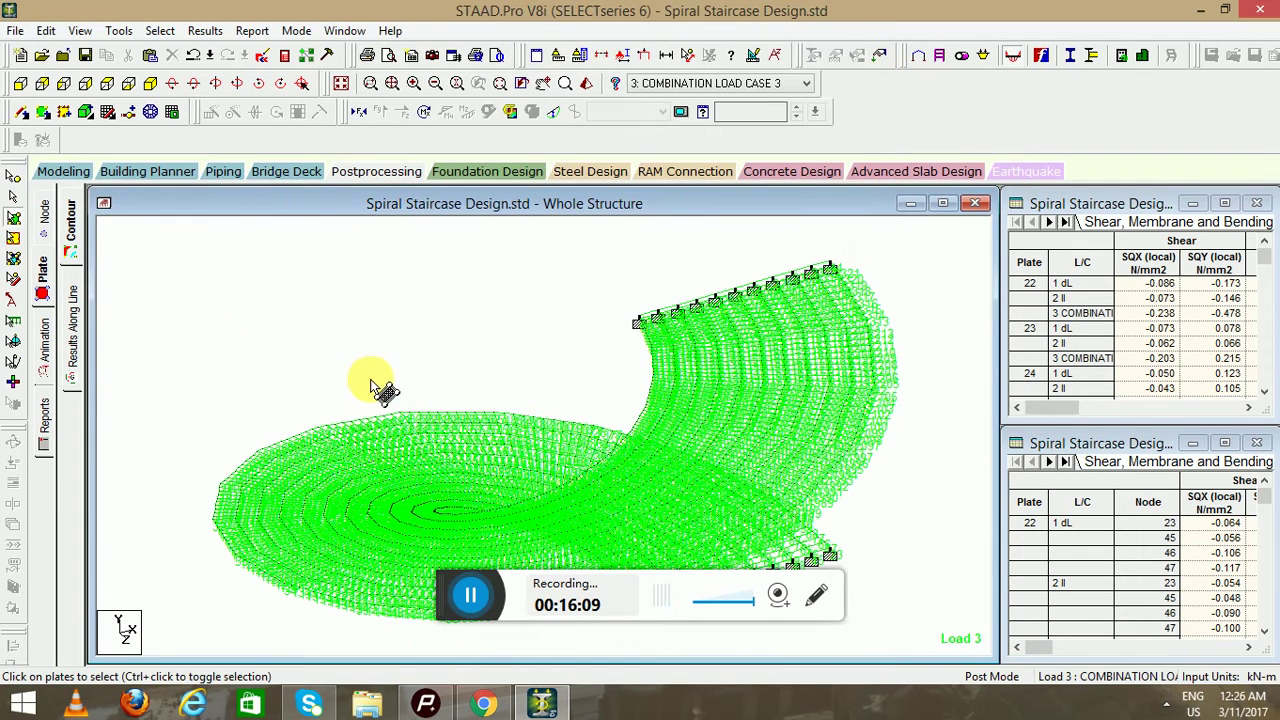